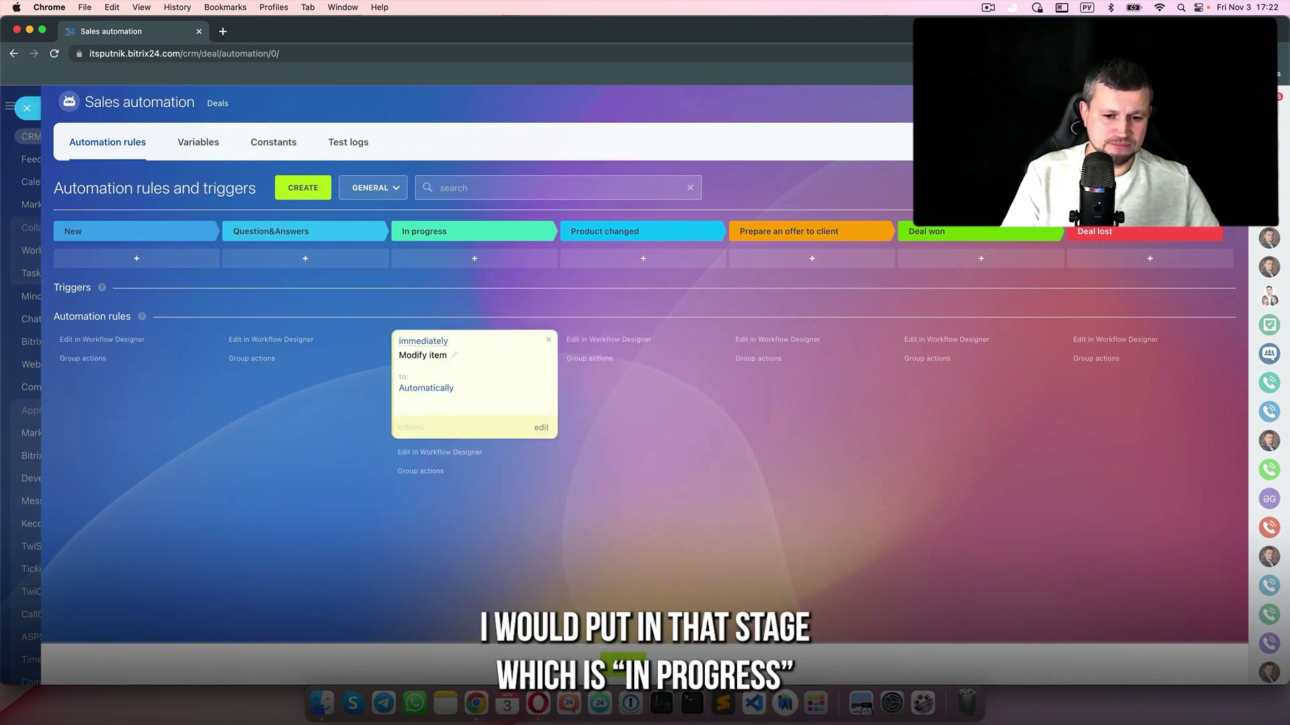
# - In the Modify item rule, replace the existing field row with the deal Name field
pyautogui.click(541, 427)
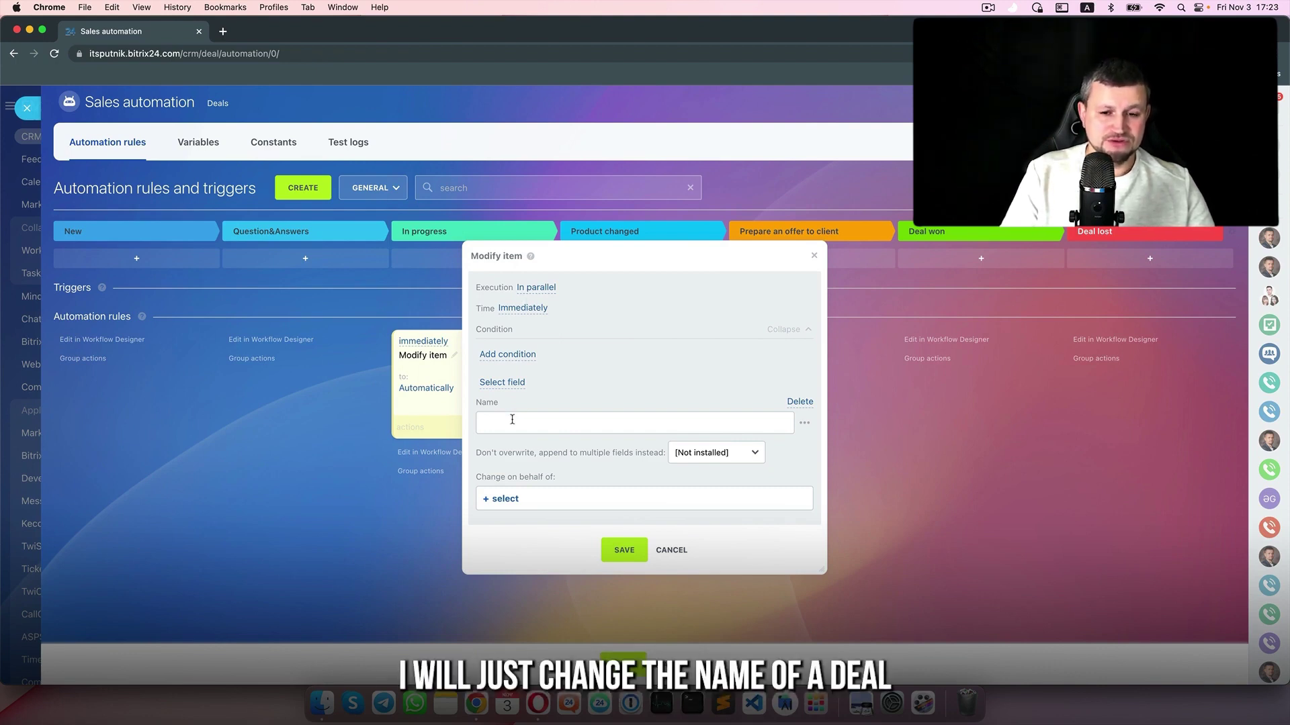
pyautogui.click(800, 402)
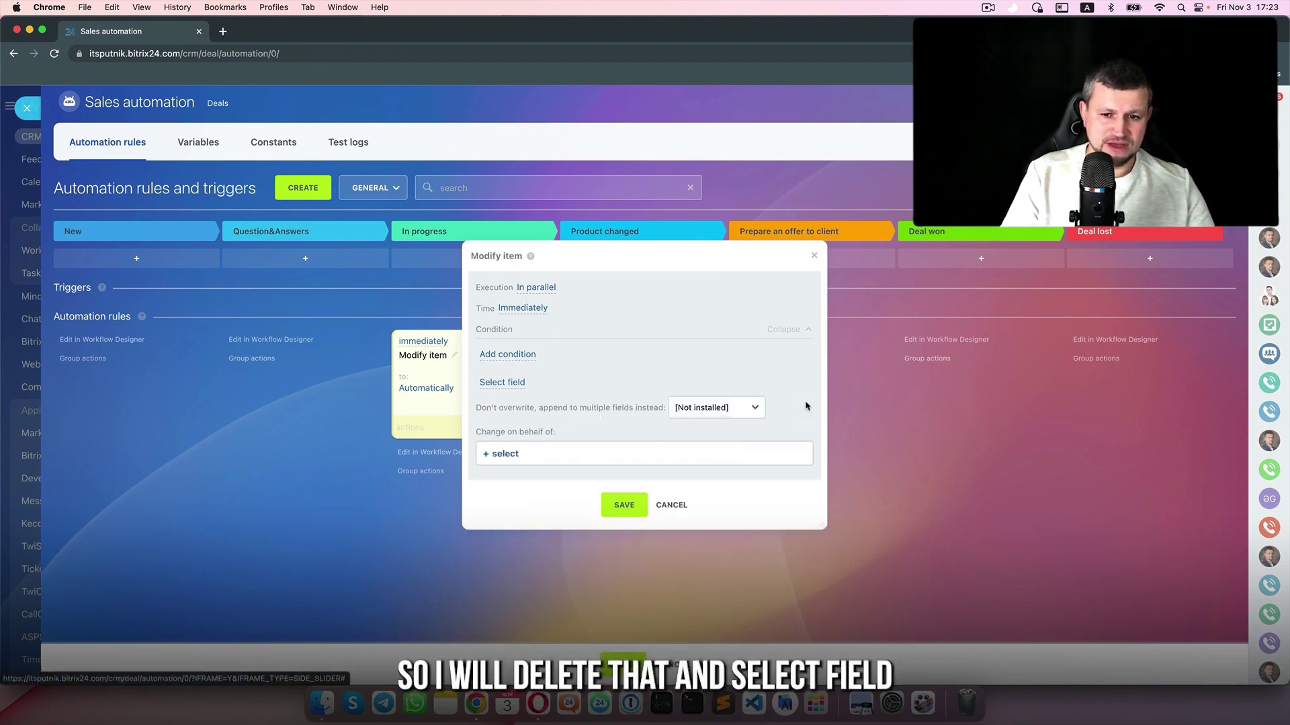
pyautogui.click(489, 382)
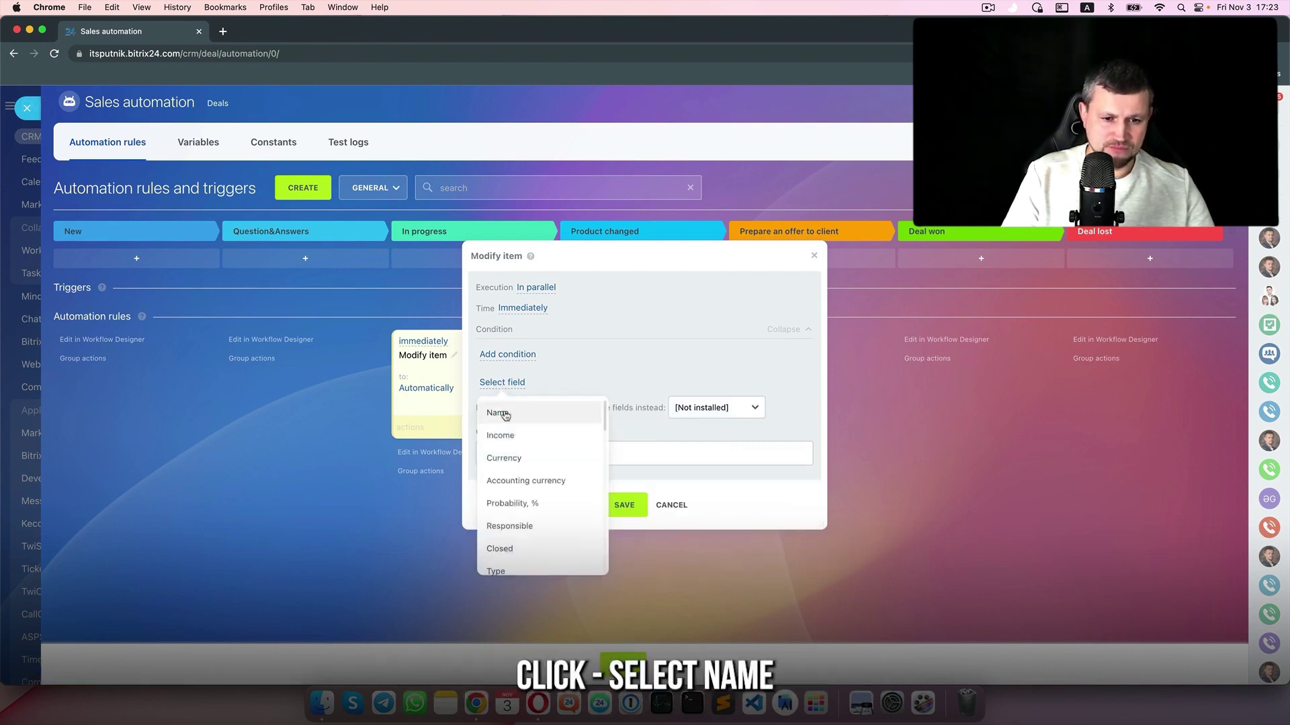
pyautogui.click(506, 414)
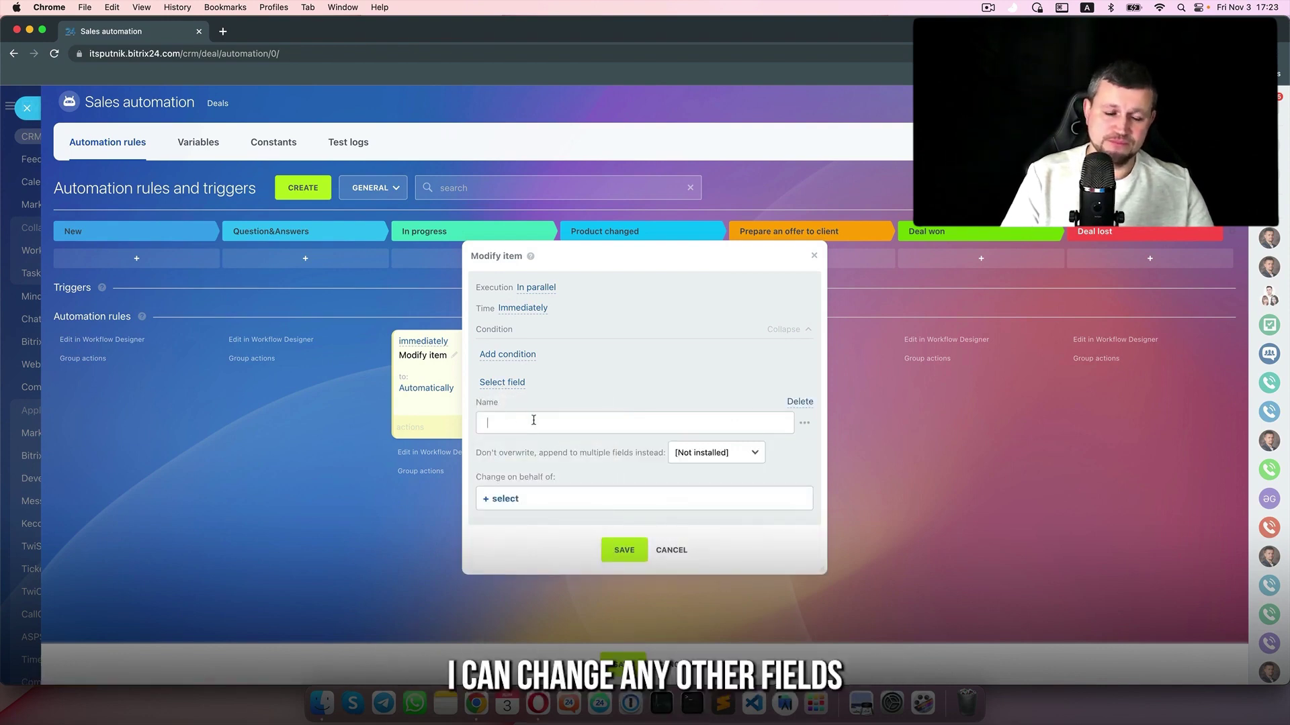
# - Insert the contact's Name and Last Name into the deal name value
pyautogui.click(805, 424)
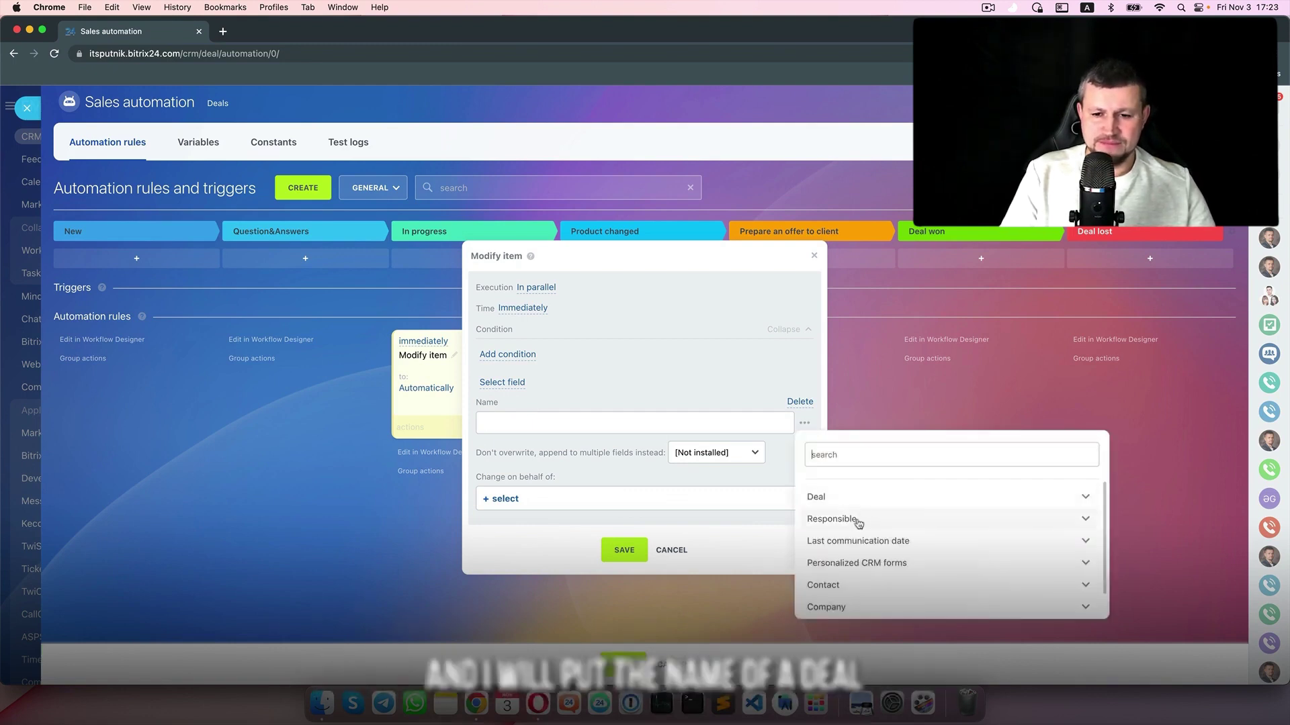
pyautogui.click(876, 499)
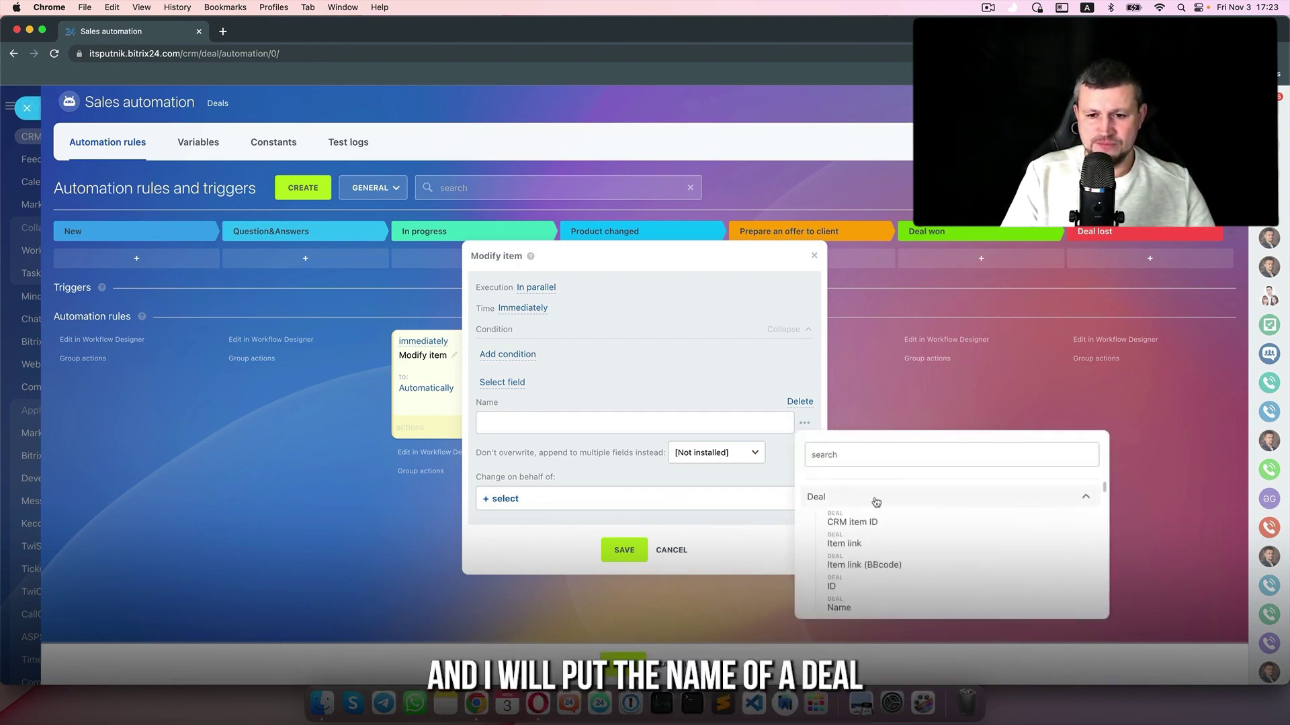
pyautogui.scroll(-2, 898, 540)
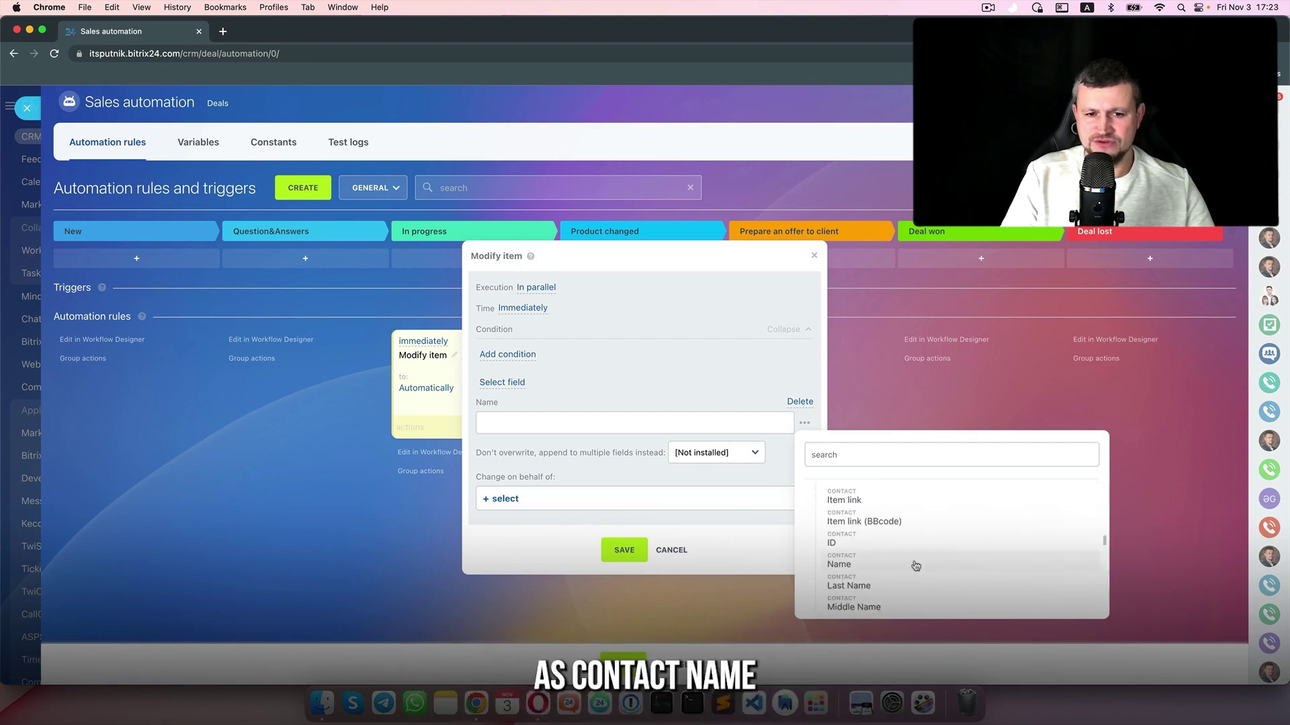
pyautogui.click(907, 559)
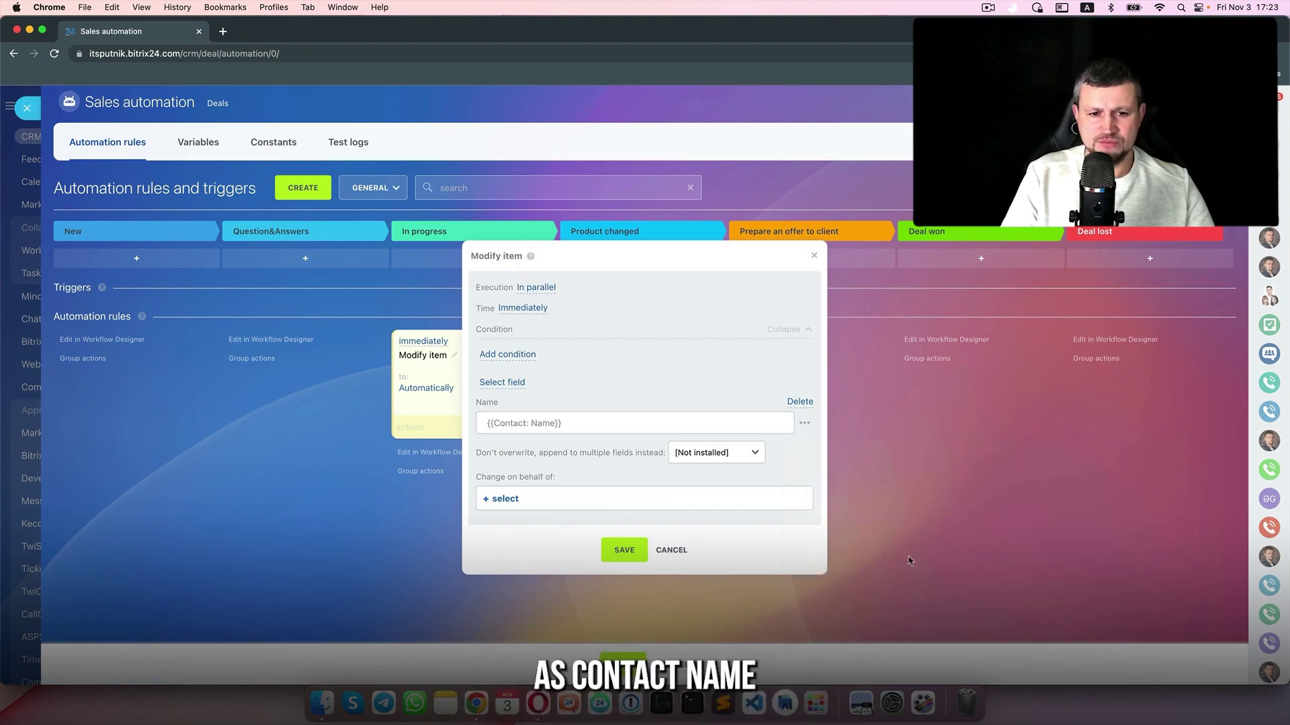
pyautogui.click(805, 424)
pyautogui.scroll(-3, 897, 534)
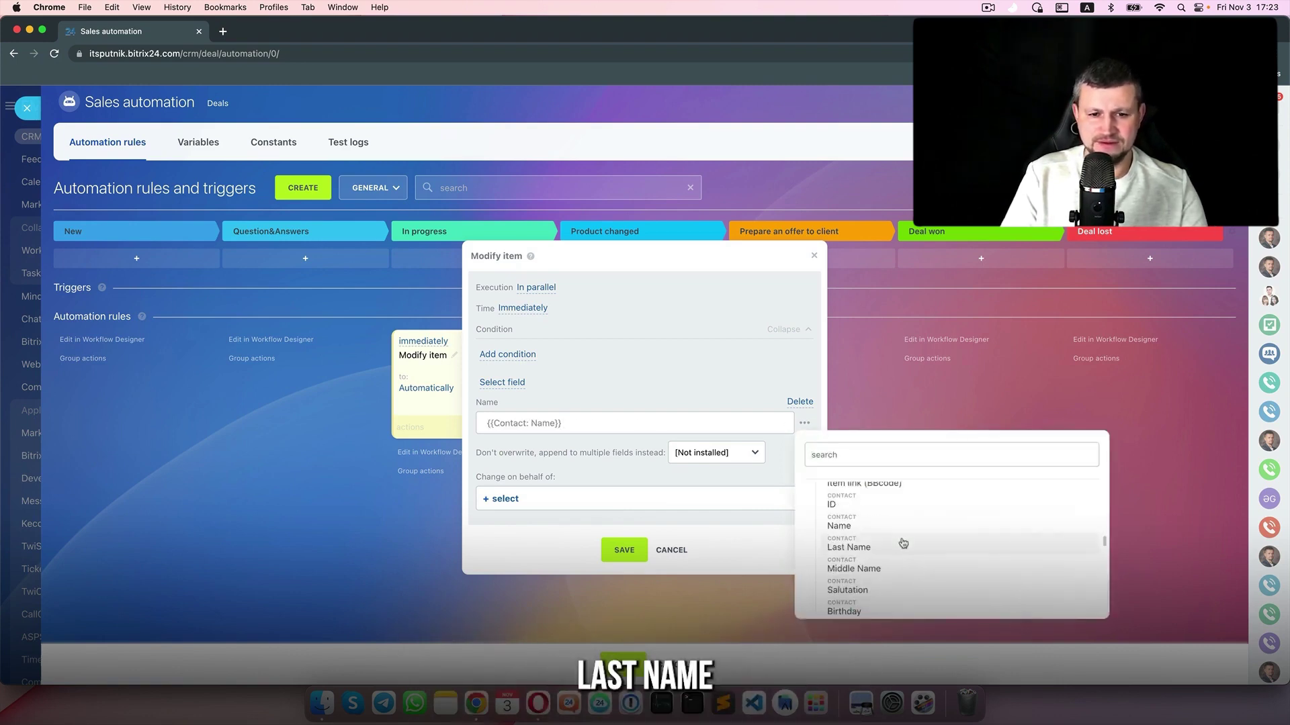
pyautogui.click(903, 543)
# - Append the Company Name and the deal's Created on date, then choose the acting user
pyautogui.click(804, 423)
pyautogui.click(871, 584)
pyautogui.click(866, 564)
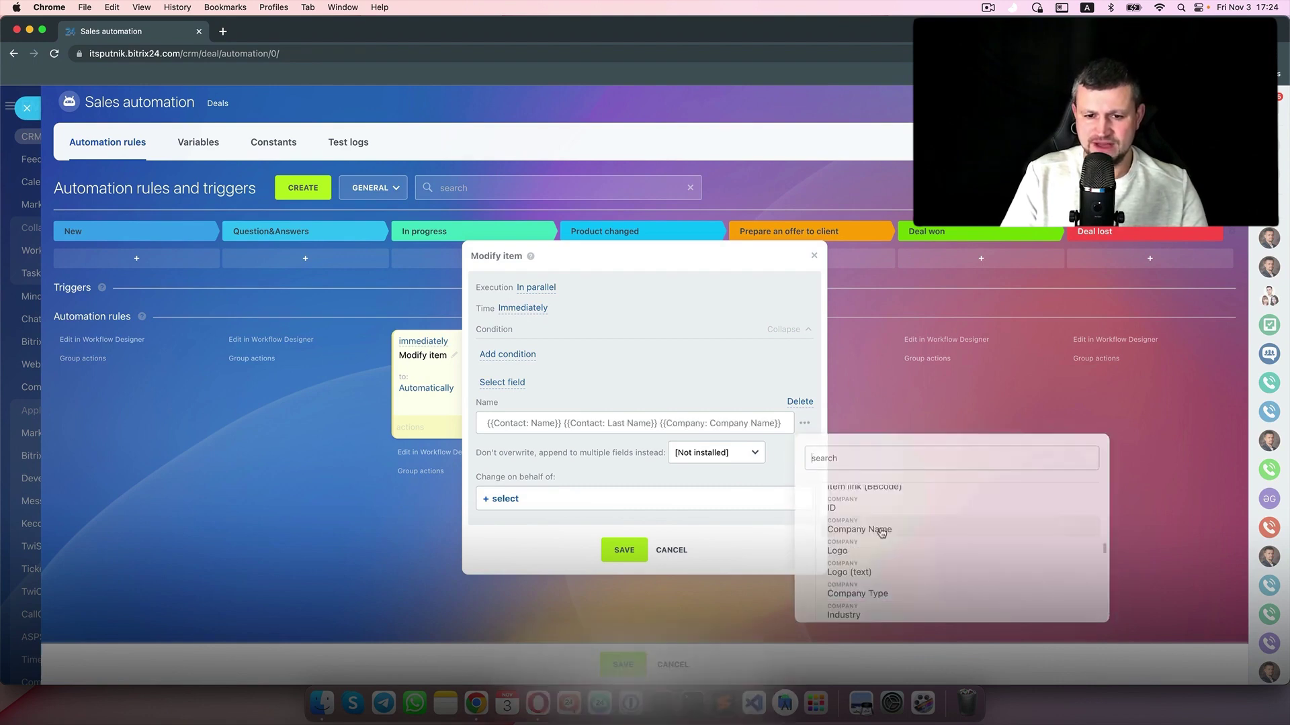
pyautogui.click(805, 424)
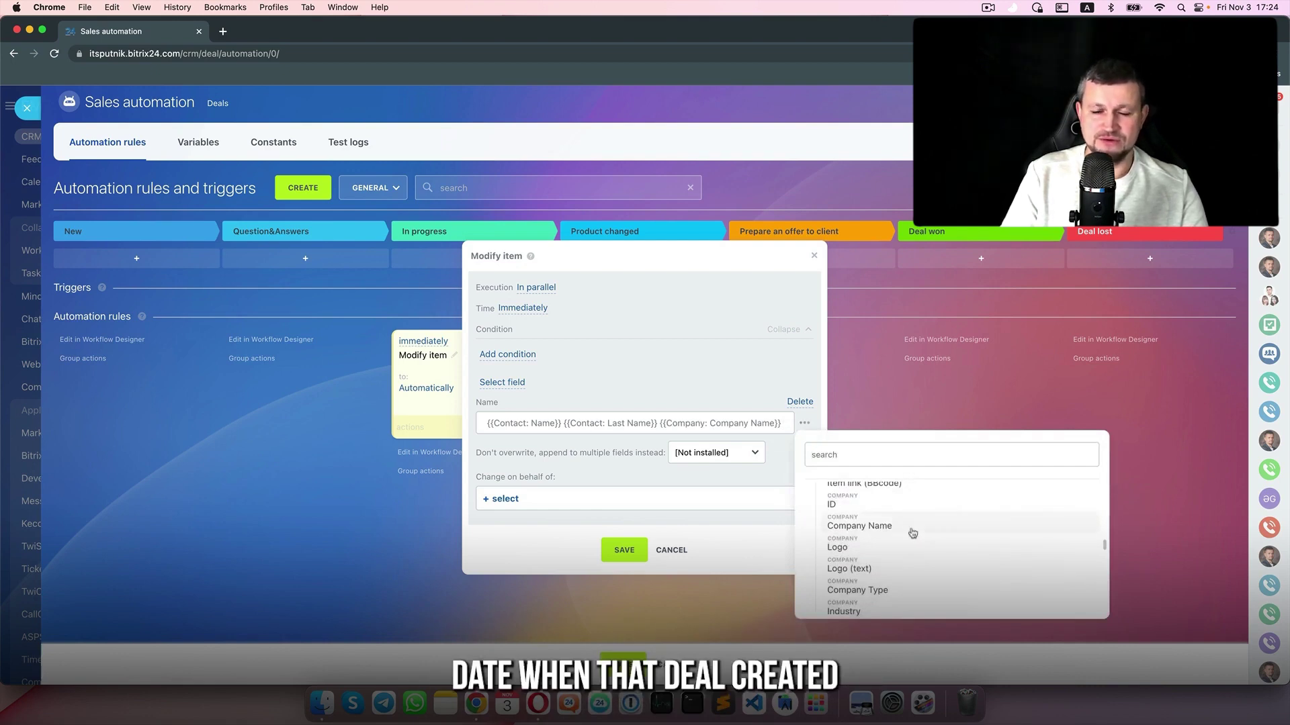
pyautogui.scroll(5, 910, 527)
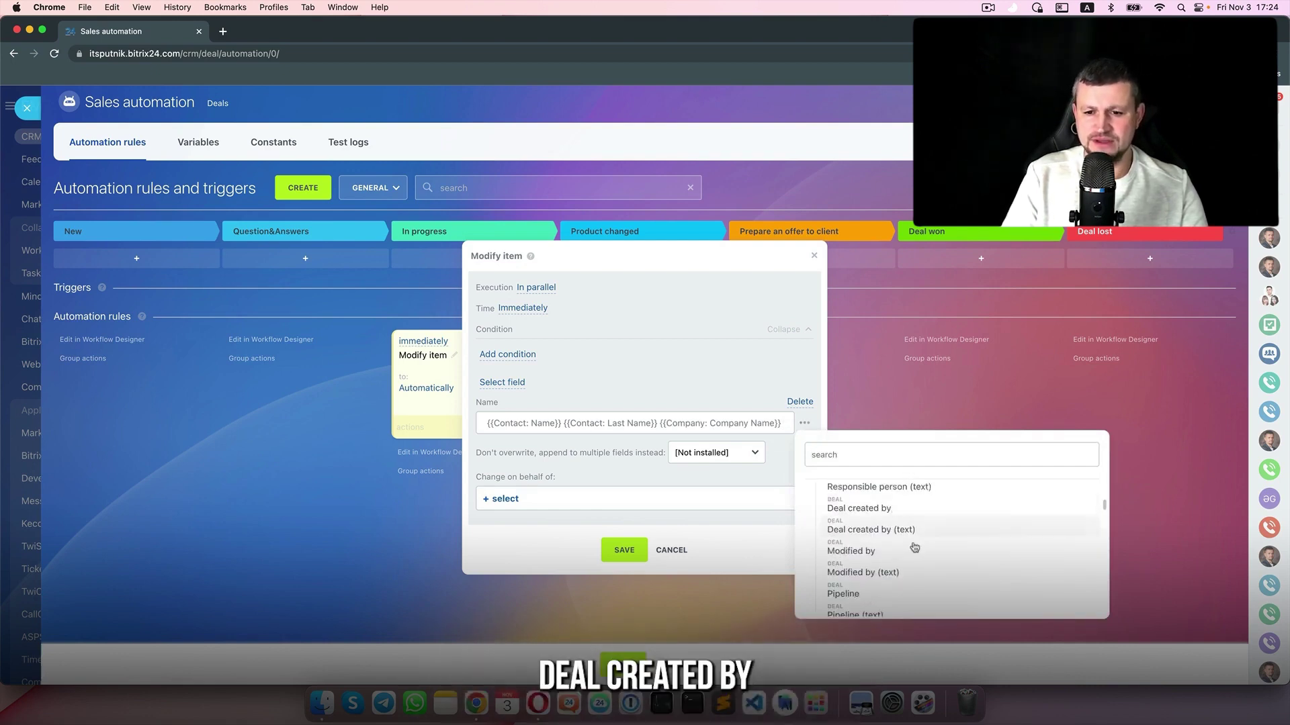
pyautogui.scroll(-10, 902, 513)
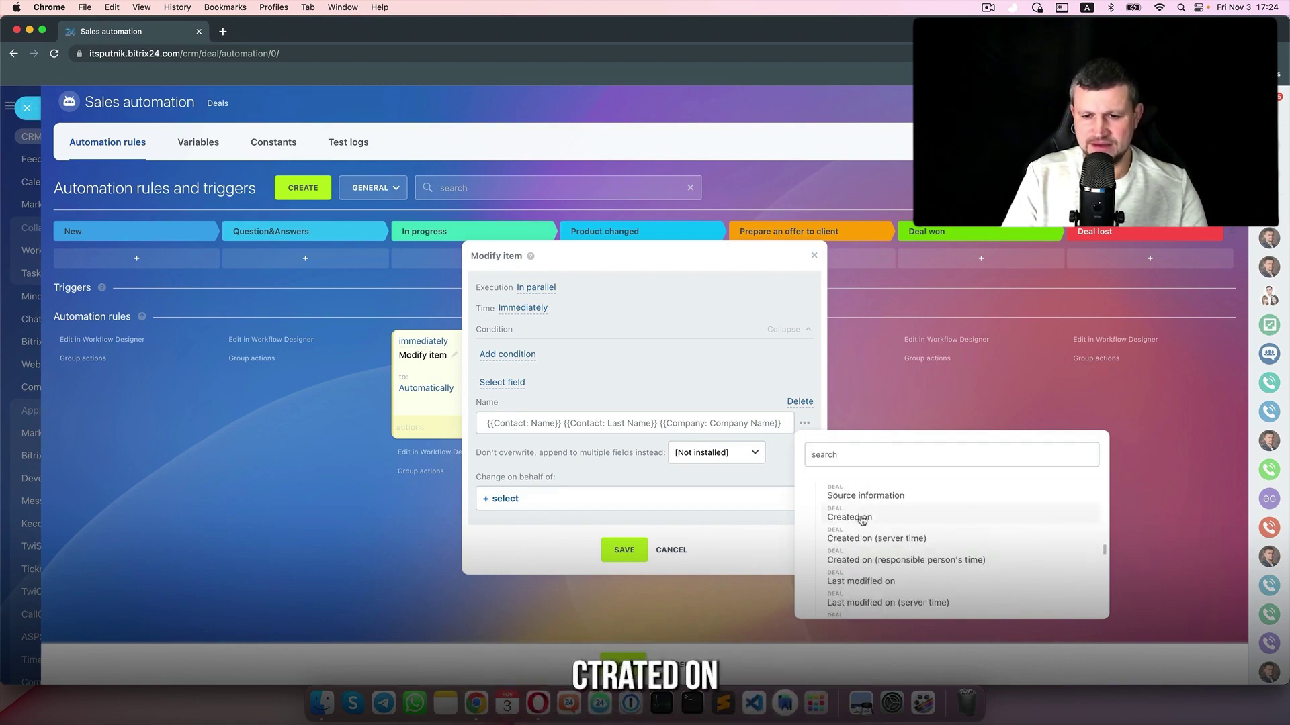
pyautogui.click(862, 517)
pyautogui.click(504, 499)
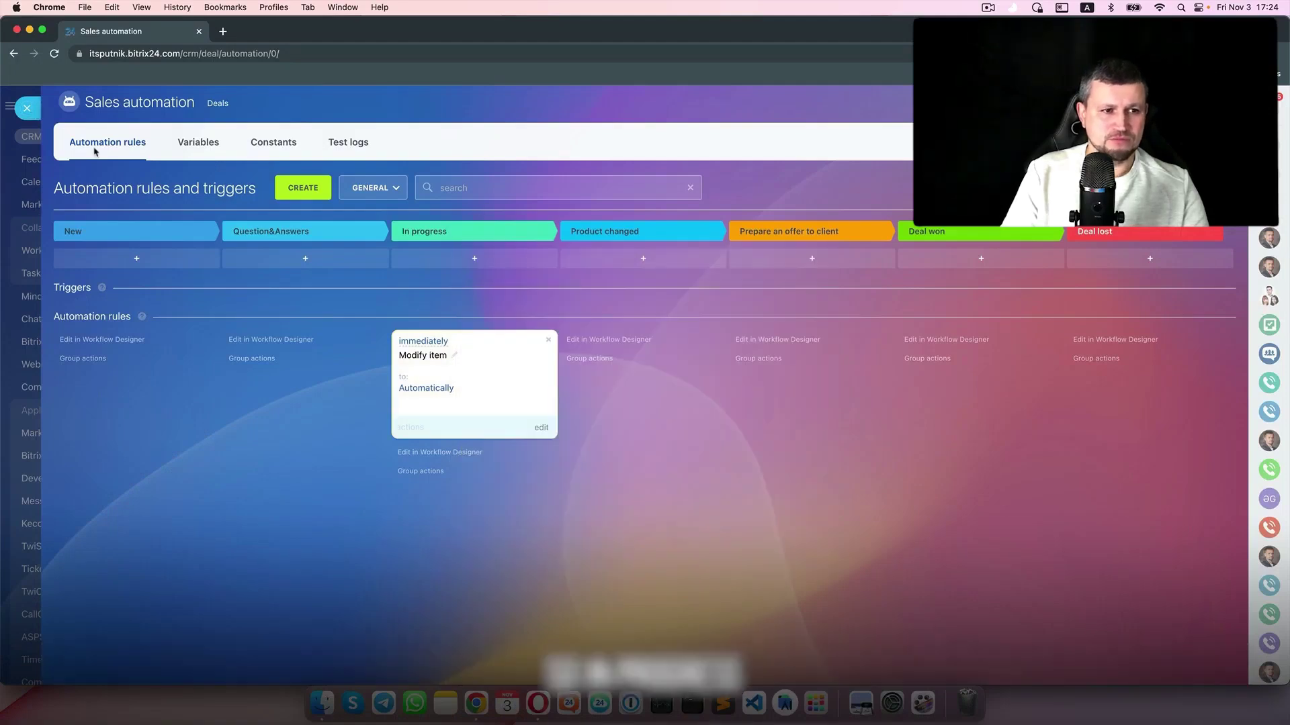
# - Rename the In progress stage to 'Change name of the Deal'
pyautogui.click(27, 108)
pyautogui.doubleClick(723, 255)
pyautogui.press('super+a')
pyautogui.write('Change na')
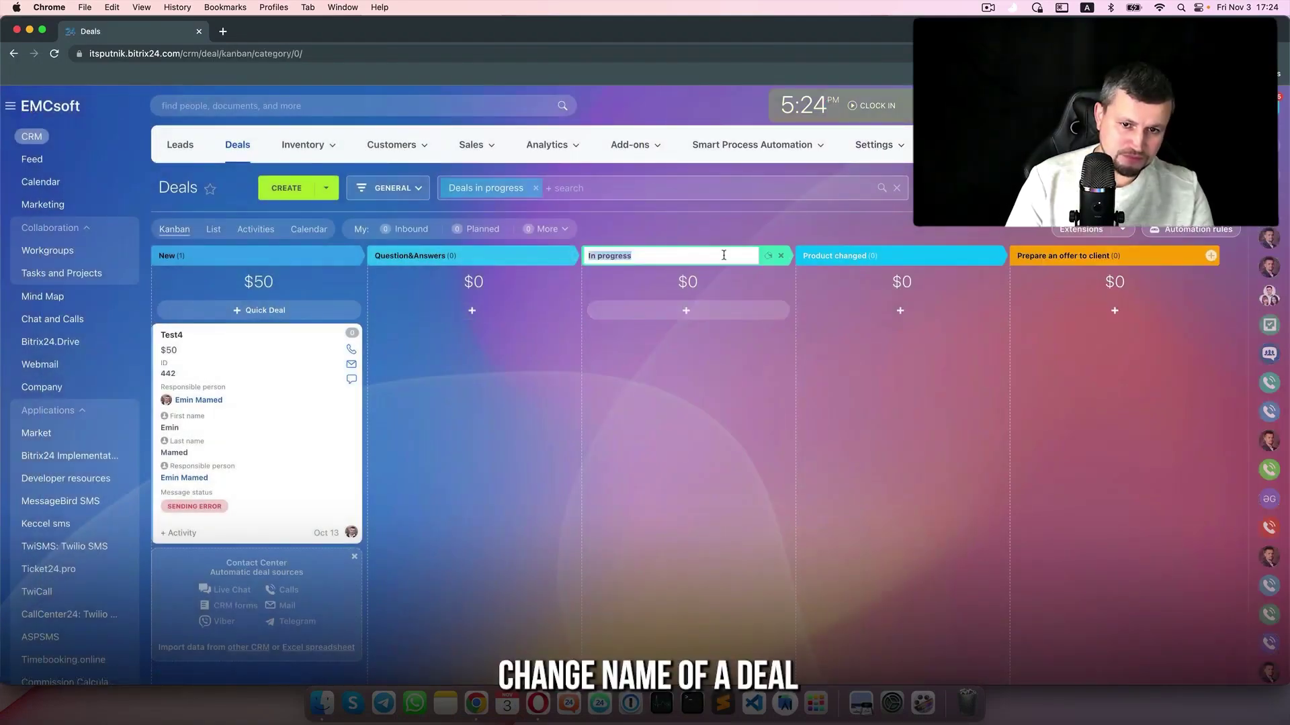
pyautogui.write('me of the Deal')
pyautogui.press('Return')
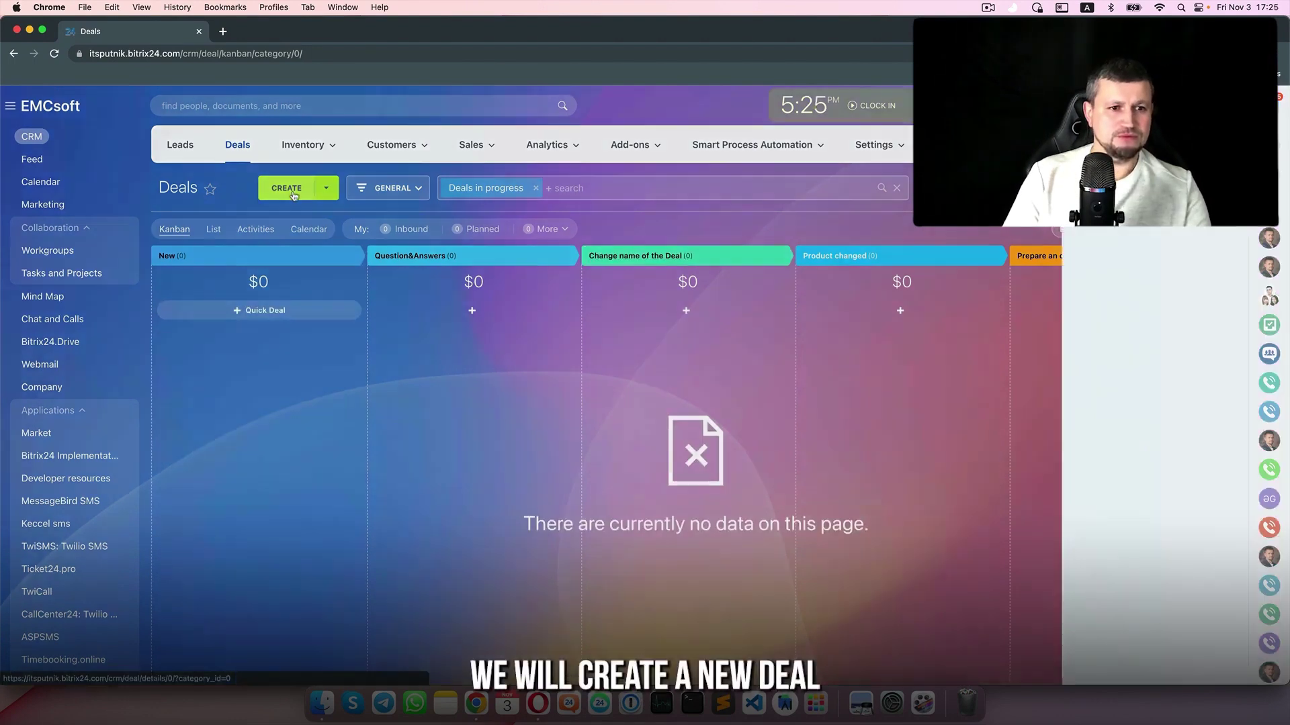
# - Start a new deal named Test1 and attach the matching contact
pyautogui.click(293, 196)
pyautogui.write('Test')
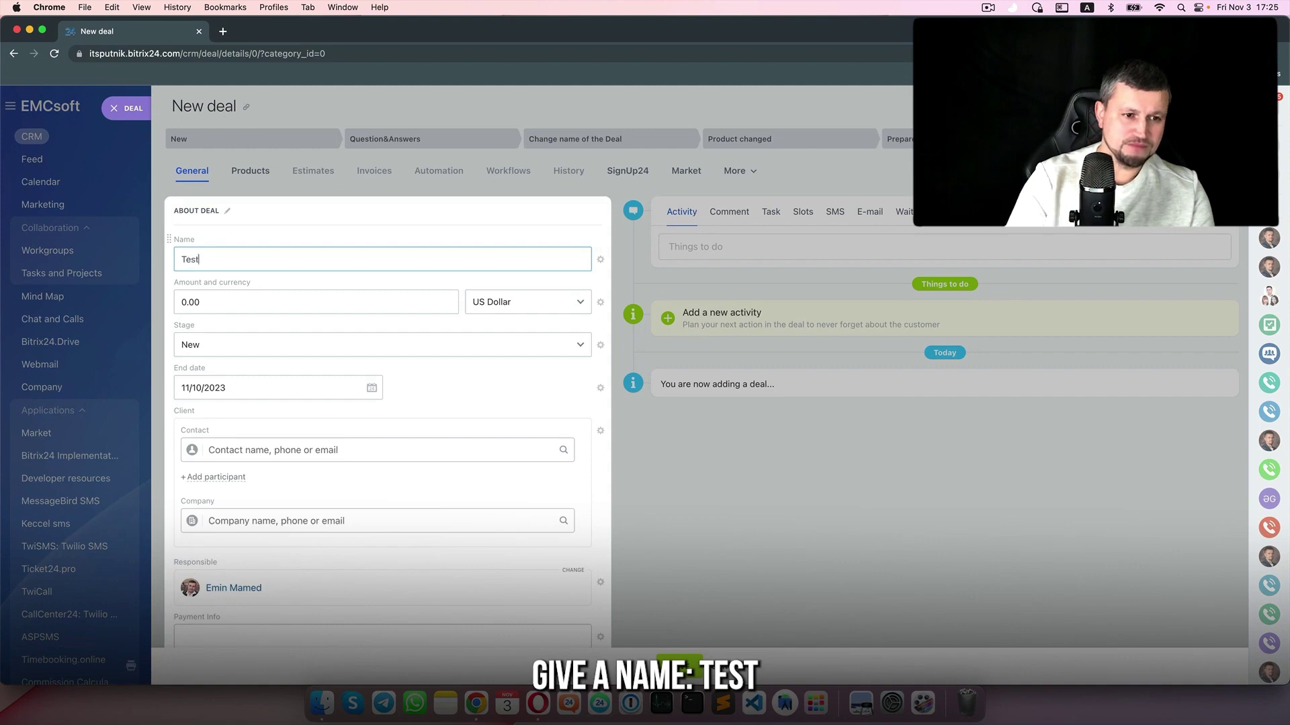
pyautogui.write('1')
pyautogui.scroll(-1, 317, 403)
pyautogui.click(322, 399)
pyautogui.write('Emin')
pyautogui.click(339, 430)
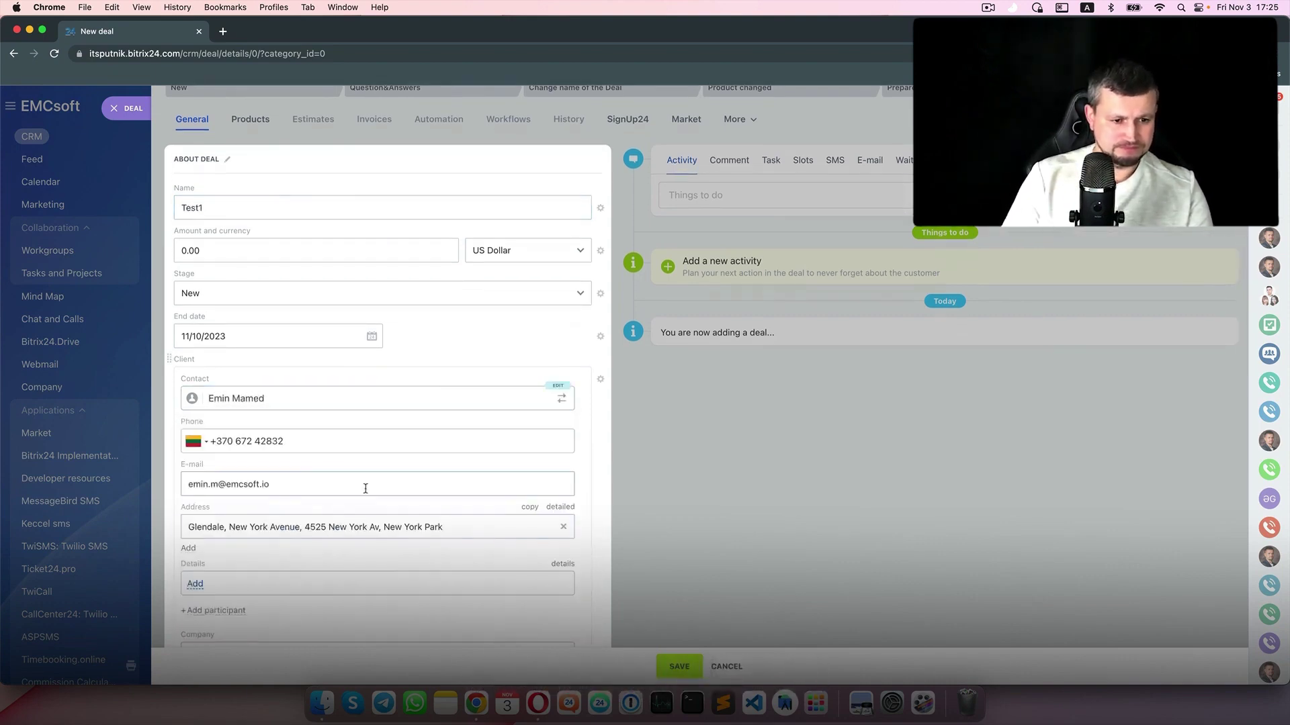
# - Create EMCsoft as the deal's company and save the deal
pyautogui.scroll(-5, 365, 489)
pyautogui.click(371, 413)
pyautogui.write('EMCsoft')
pyautogui.click(254, 505)
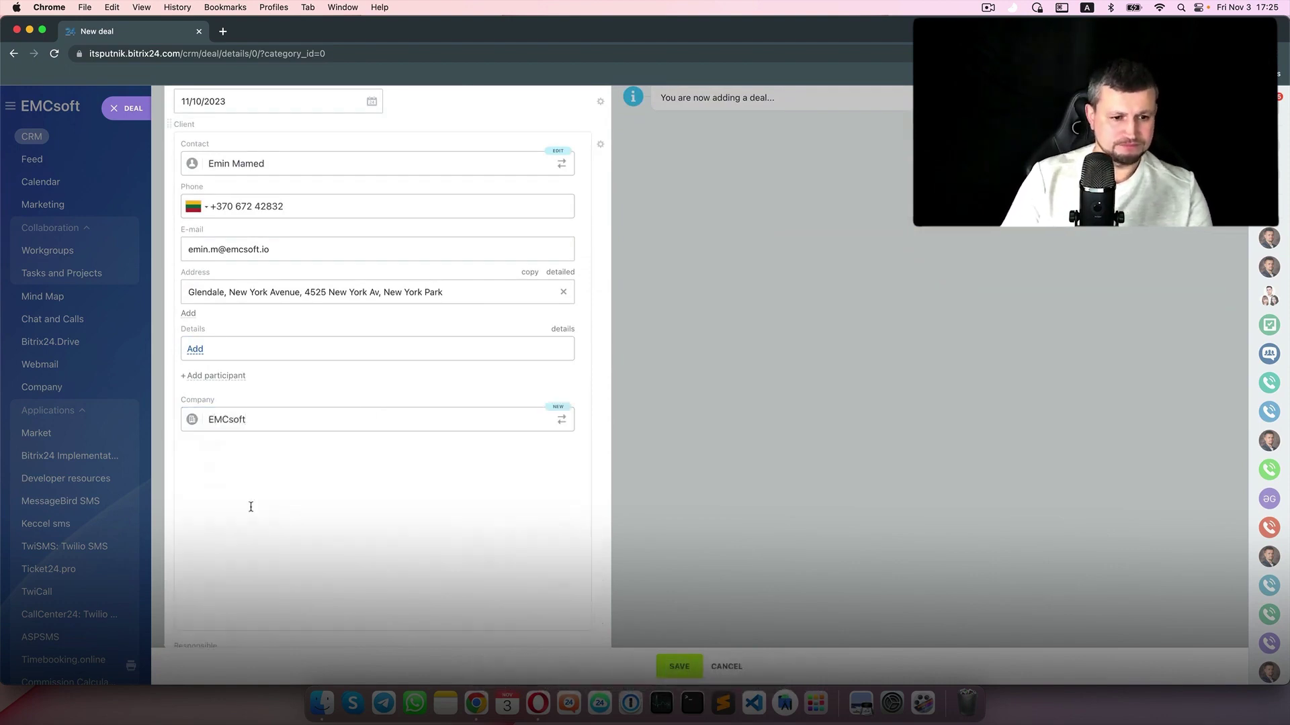
pyautogui.scroll(-5, 418, 503)
pyautogui.click(692, 674)
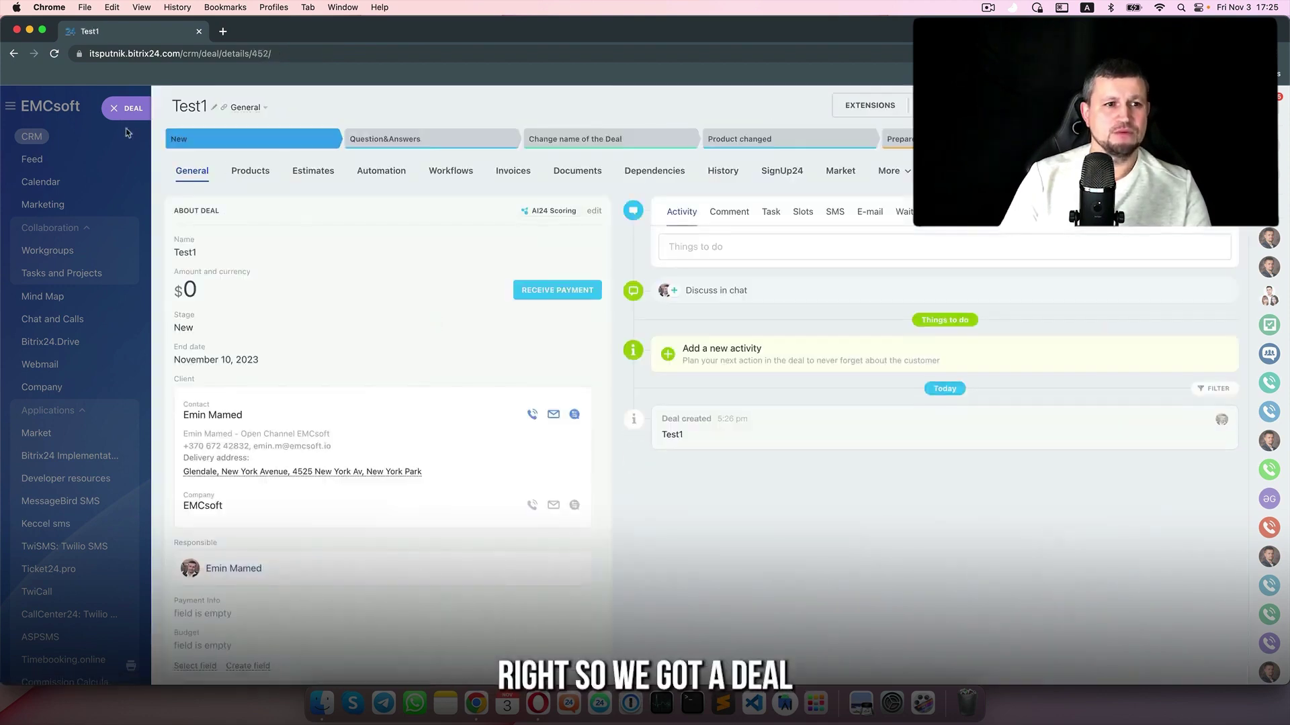
# - Move the Test1 deal through Question&Answers into Change name of the Deal, triggering its automatic rename
pyautogui.click(128, 113)
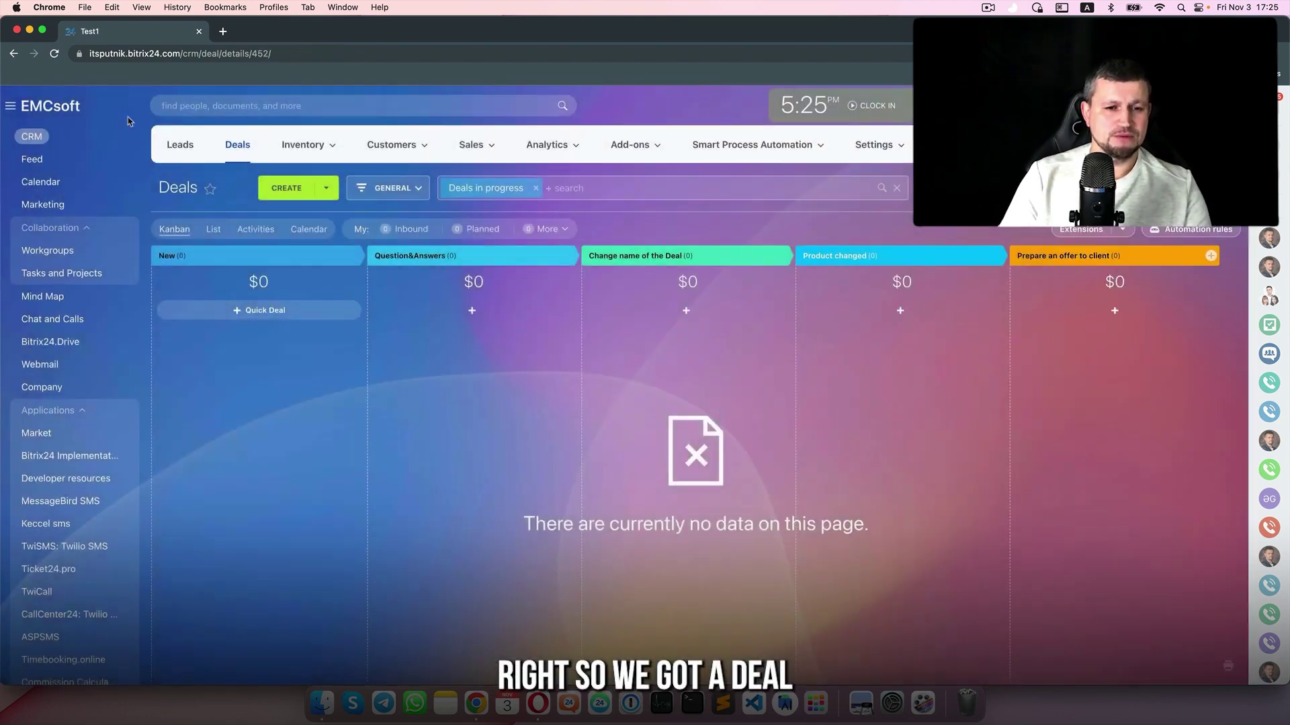
pyautogui.moveTo(290, 428); pyautogui.dragTo(424, 387)
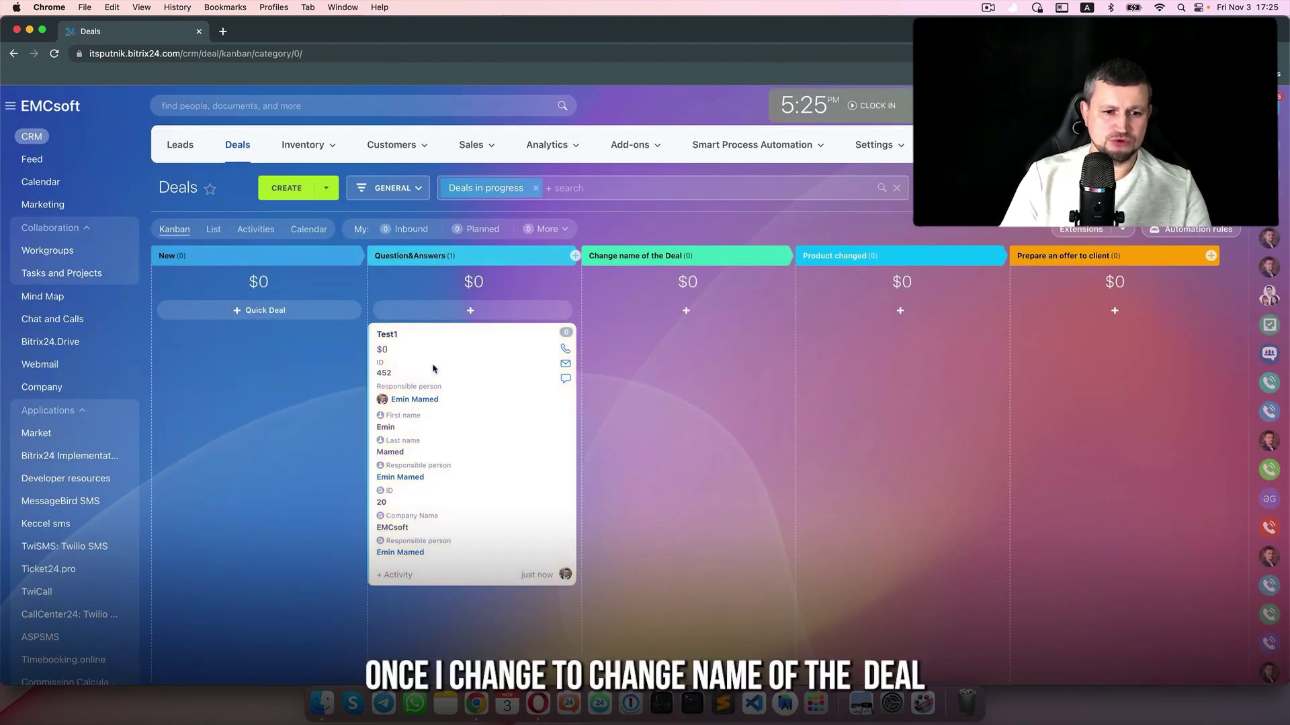
pyautogui.moveTo(433, 368); pyautogui.dragTo(624, 365)
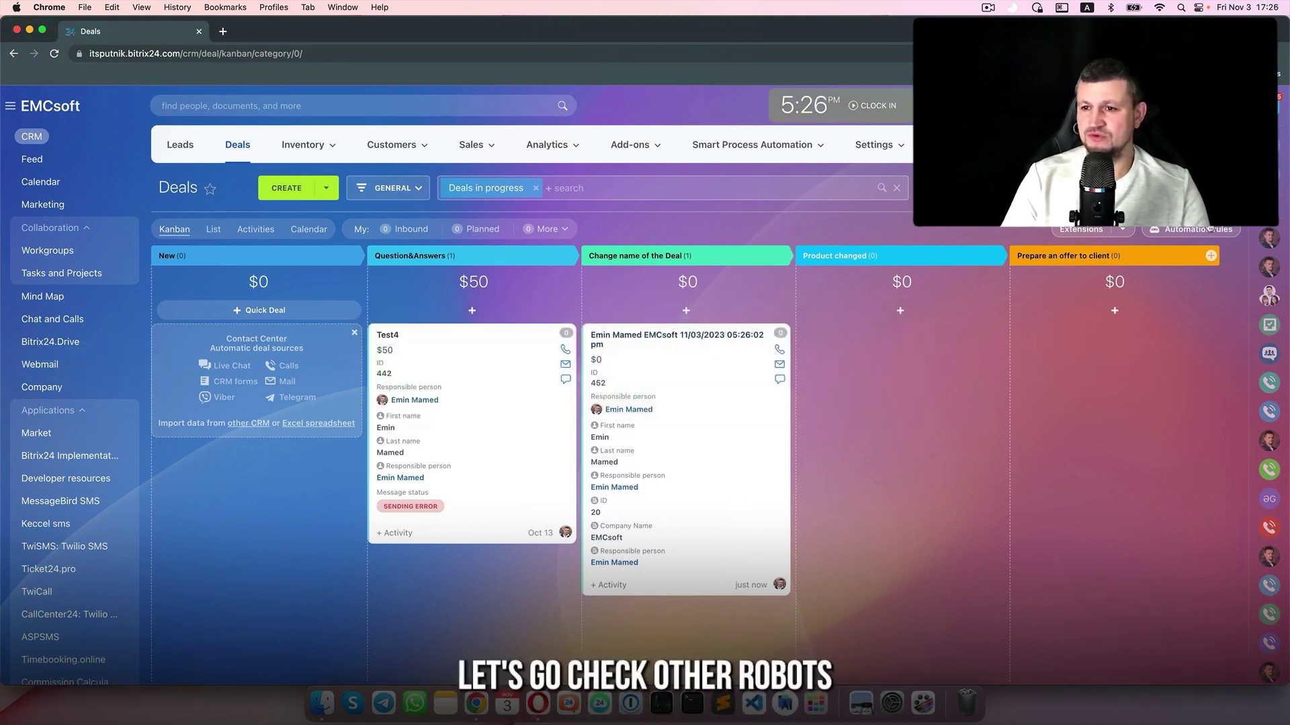
# - Add a Track field value change trigger on the Budget field to the Product changed stage
pyautogui.click(1209, 231)
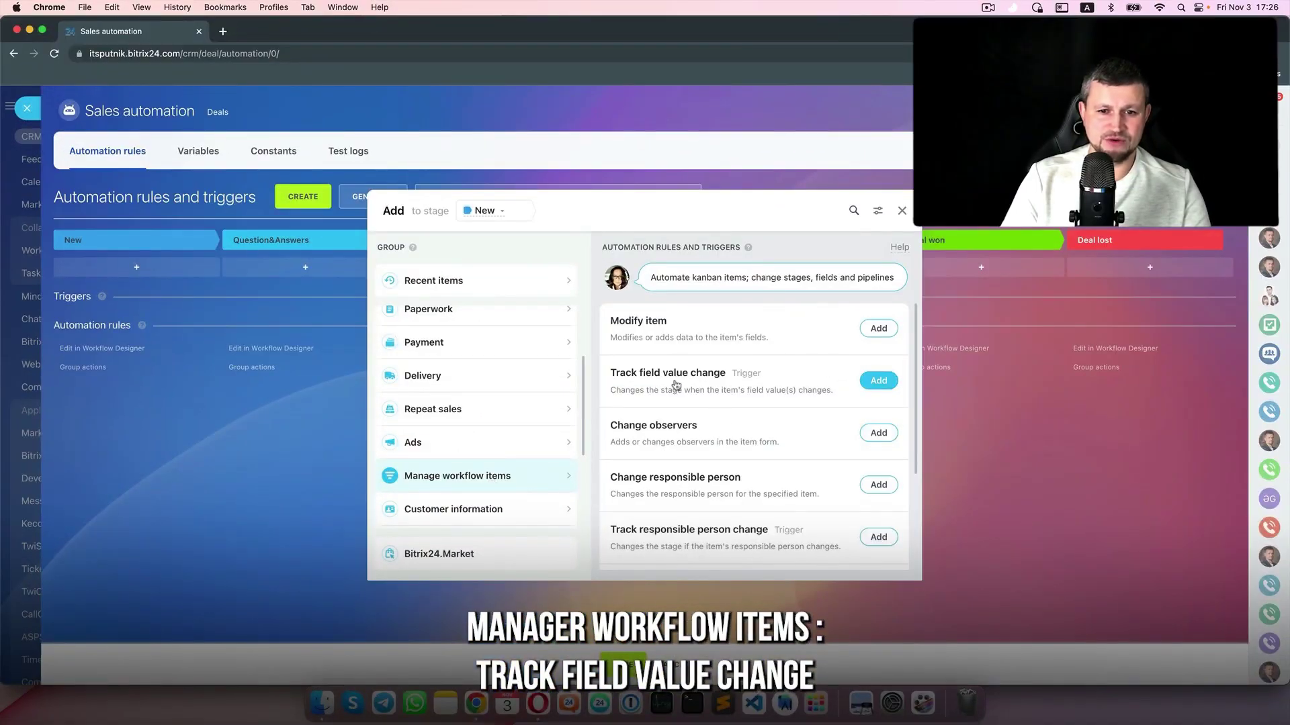
pyautogui.click(879, 381)
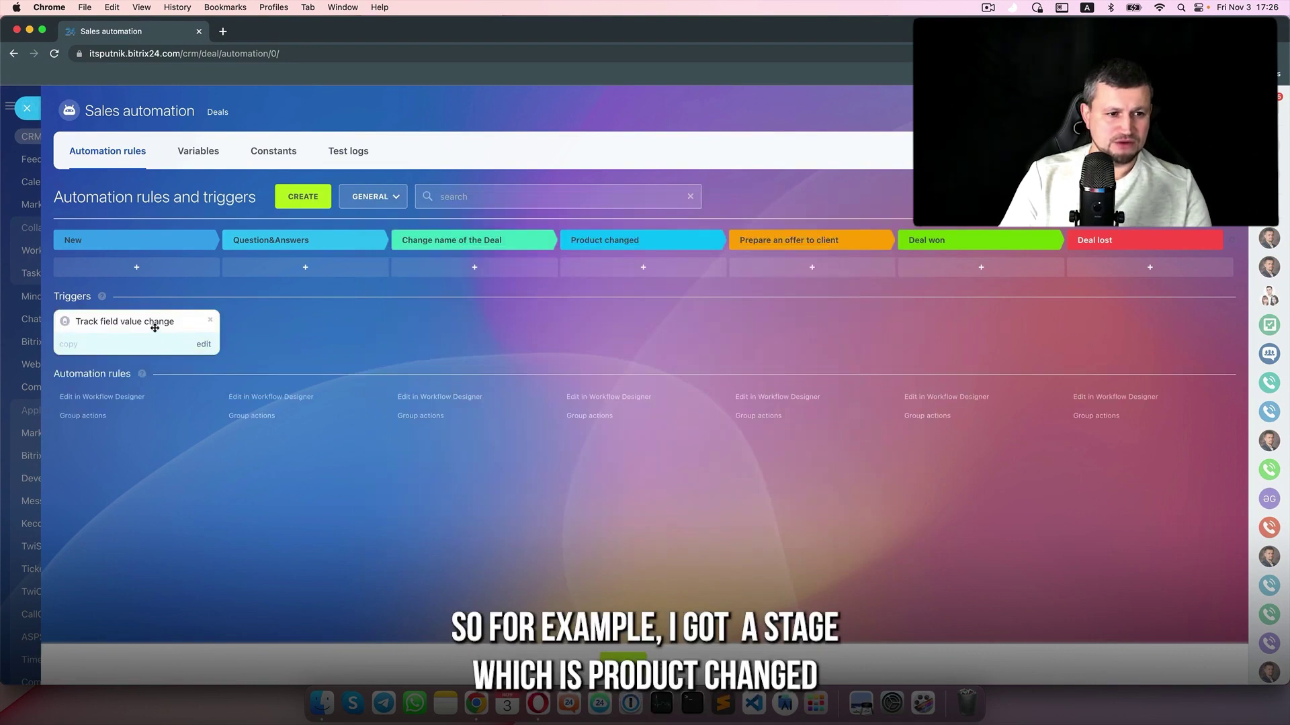
pyautogui.moveTo(156, 327); pyautogui.dragTo(636, 322)
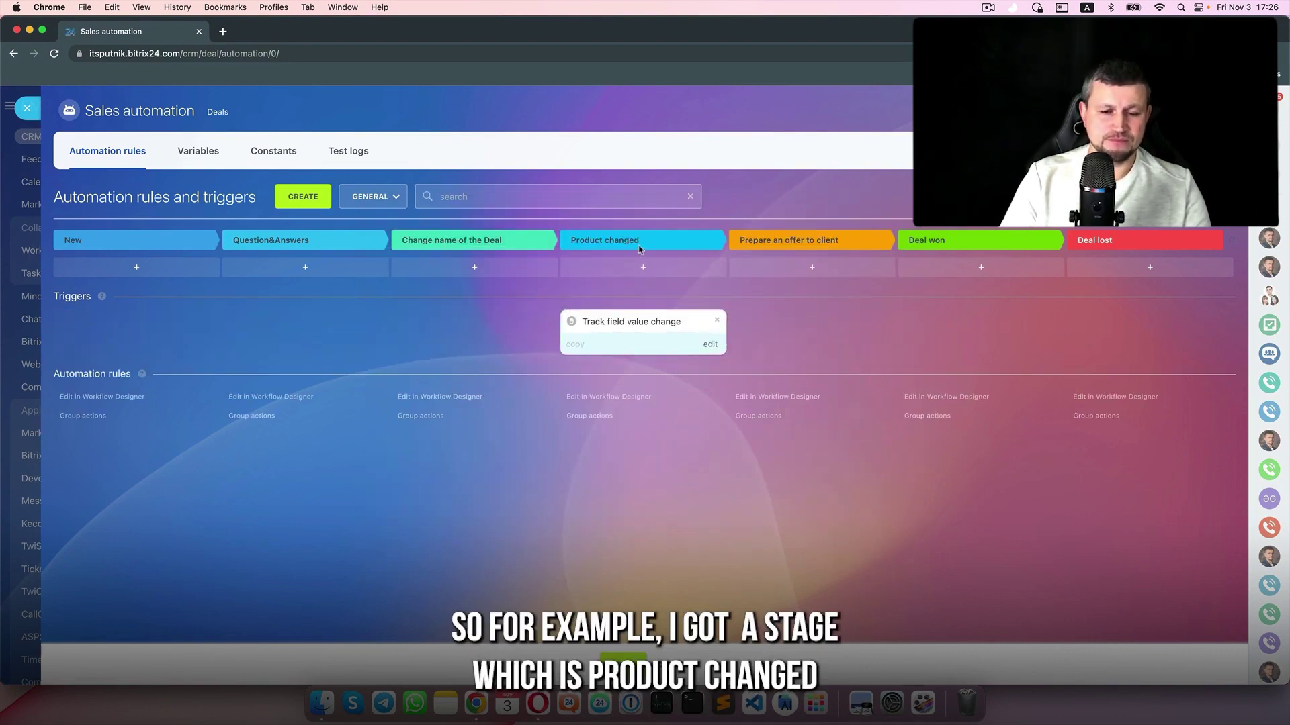
pyautogui.click(710, 345)
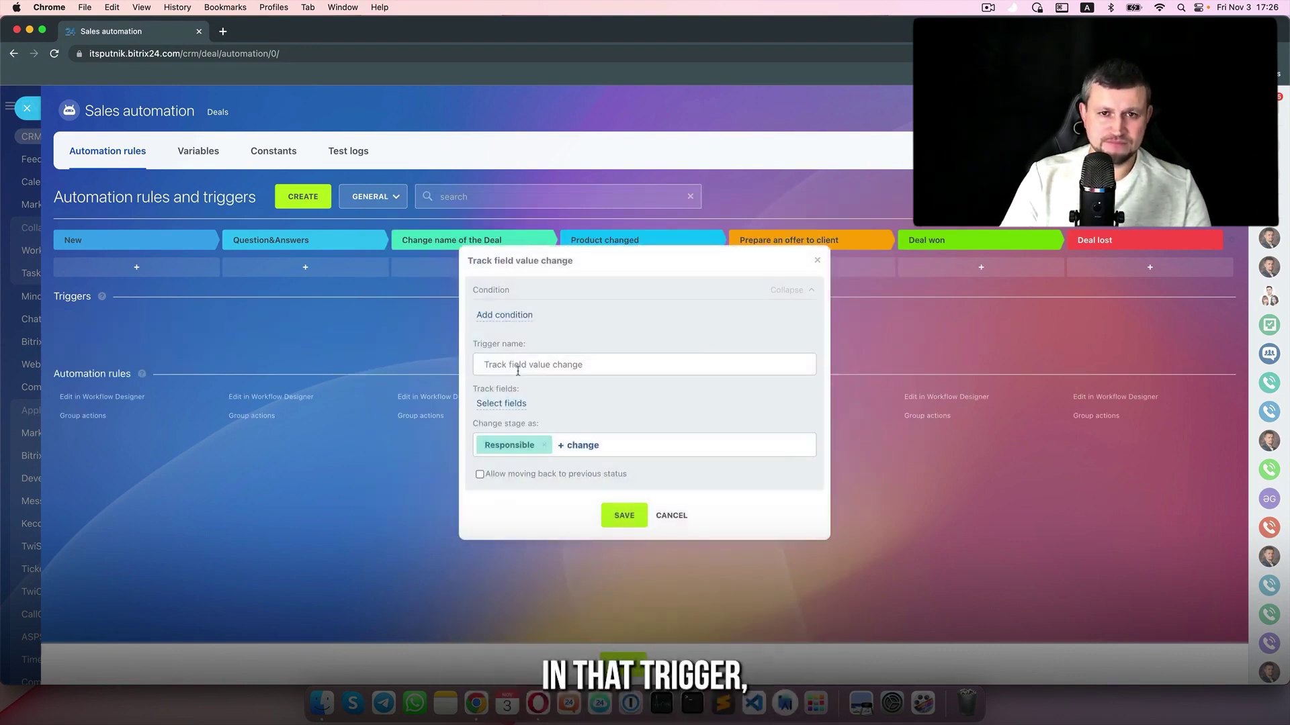
pyautogui.click(509, 406)
pyautogui.scroll(-5, 503, 537)
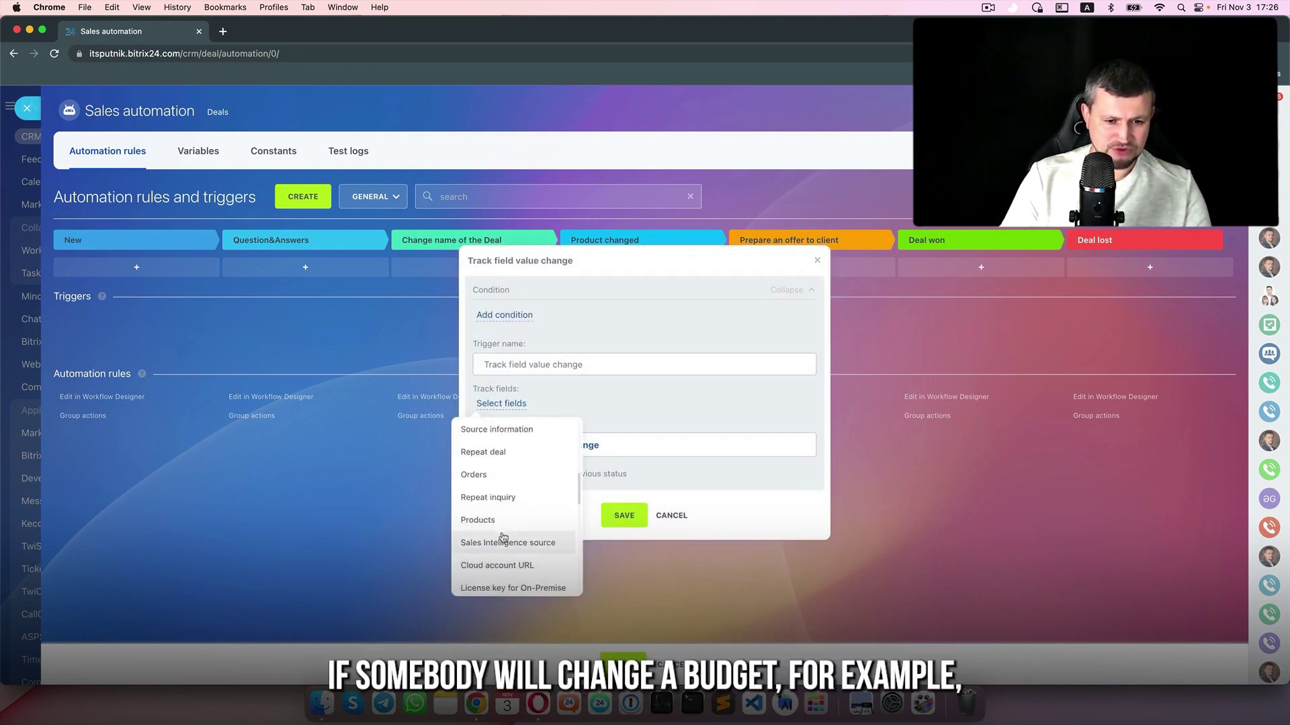
pyautogui.scroll(-3, 503, 538)
pyautogui.click(480, 527)
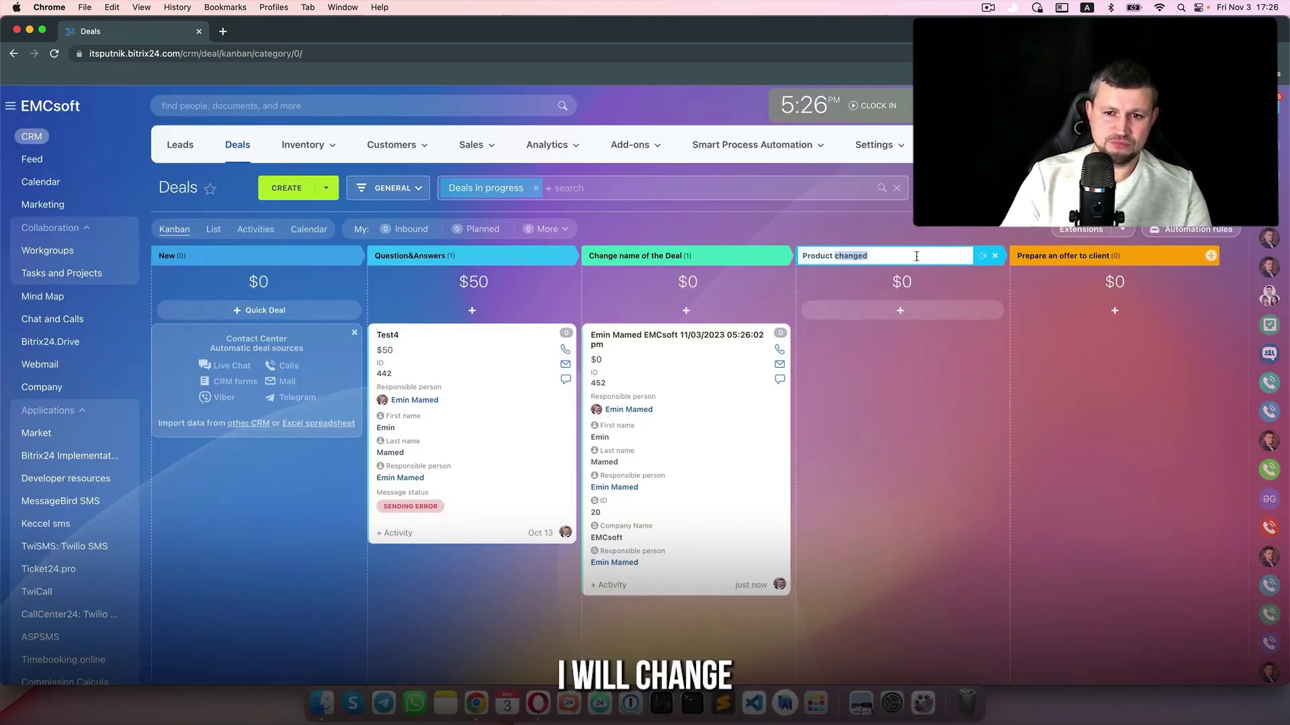
# - Rename the Product changed stage to Budget changed
pyautogui.tripleClick(916, 257)
pyautogui.write('Budget')
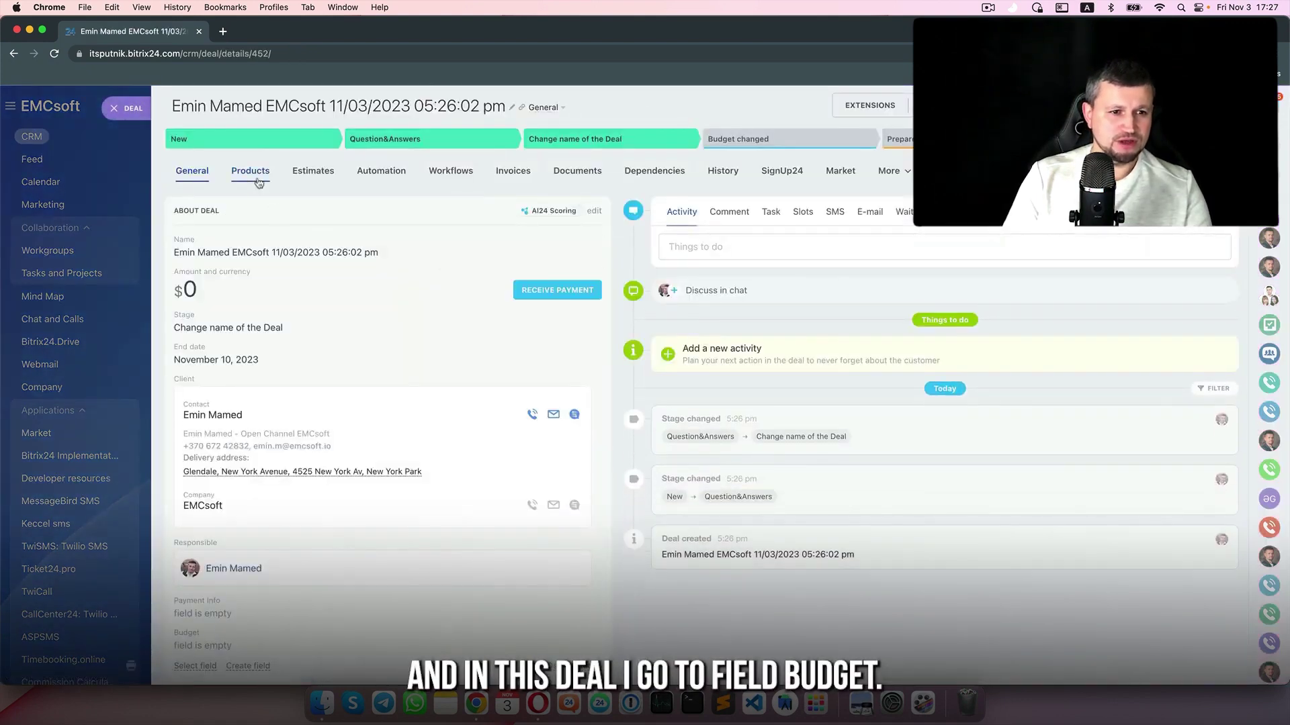
pyautogui.scroll(-4, 274, 389)
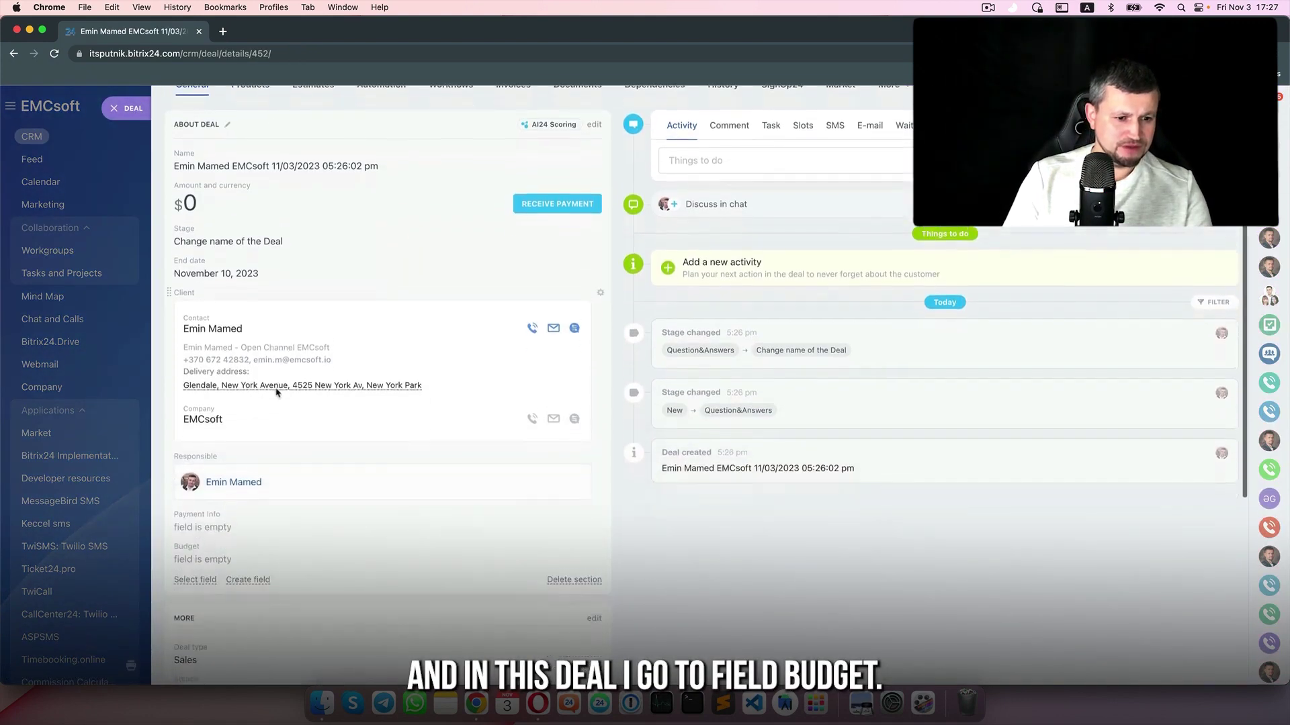
pyautogui.scroll(-3, 212, 528)
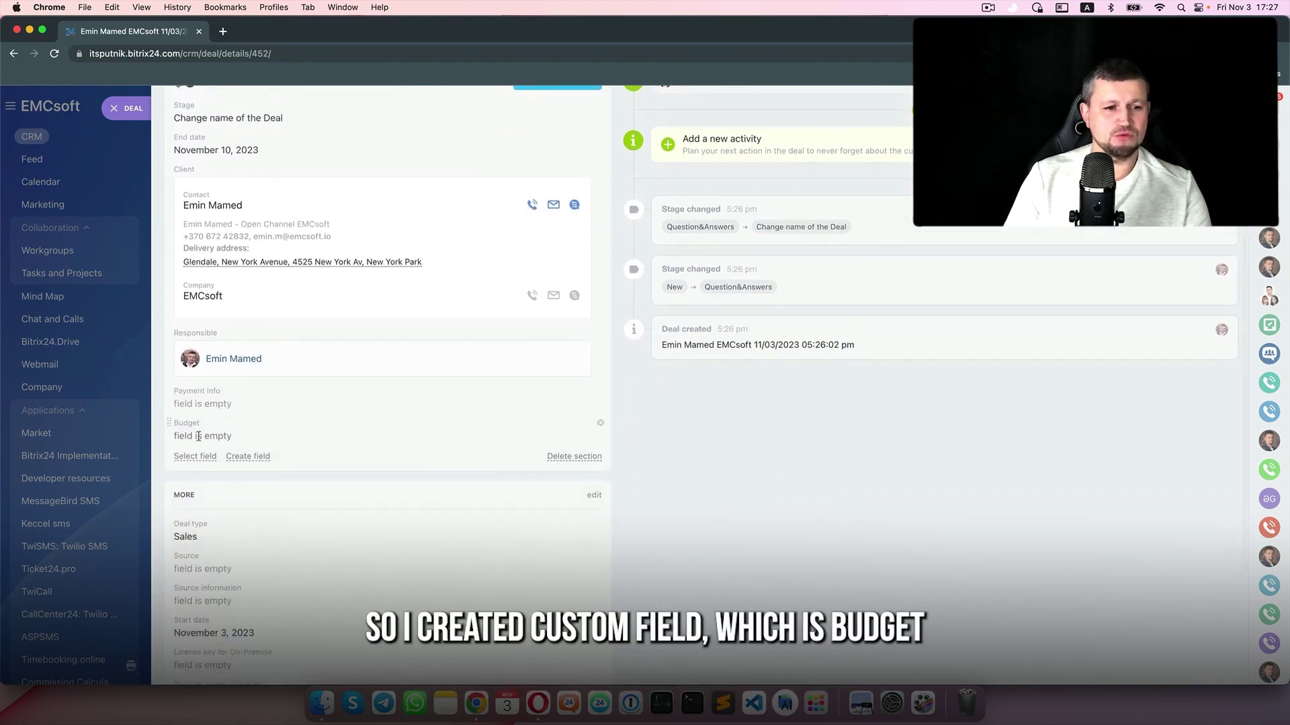
# - Change the deal's Budget from 10000 to 5000, save it, and return to the board
pyautogui.click(199, 437)
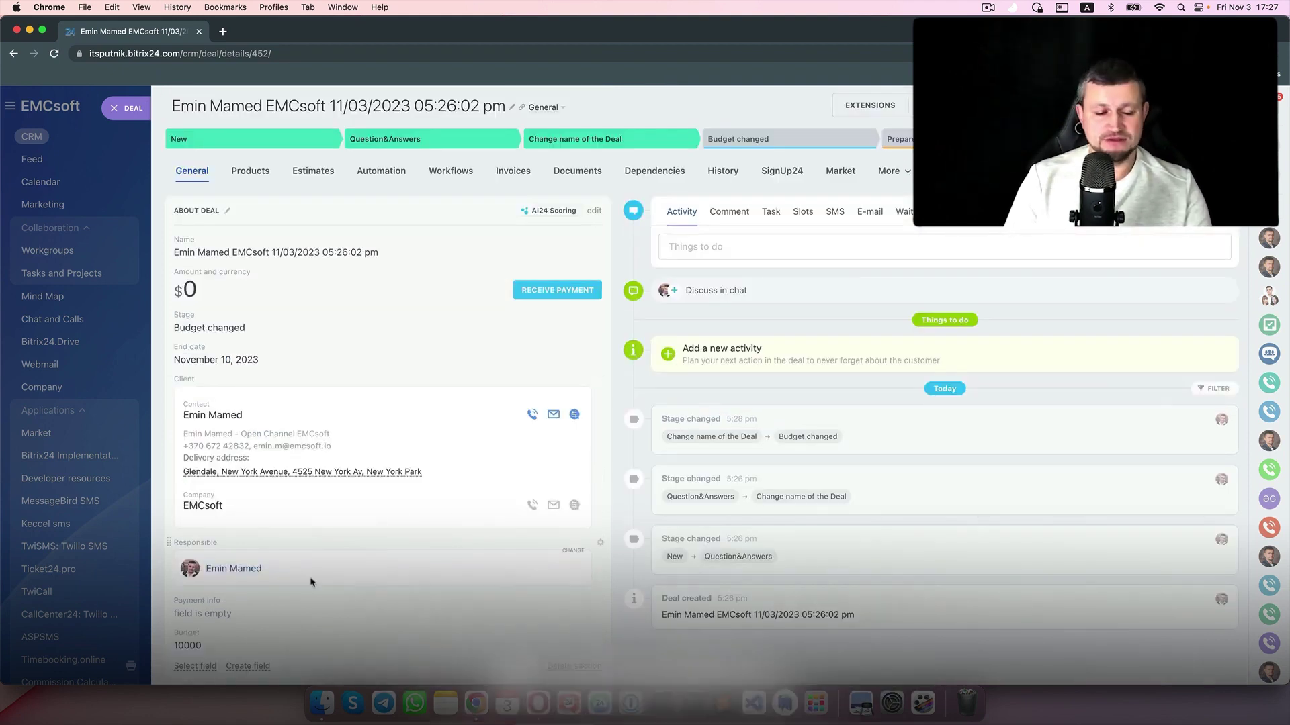
pyautogui.scroll(-1, 186, 615)
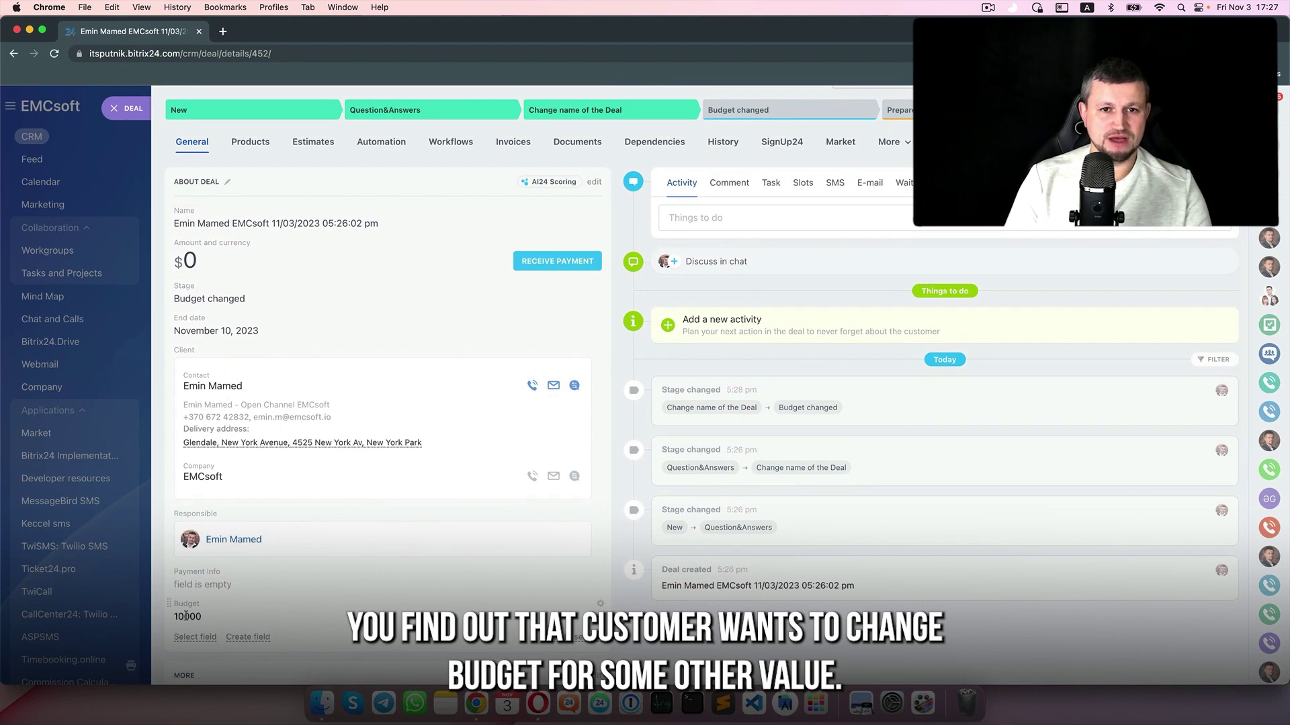
pyautogui.click(186, 615)
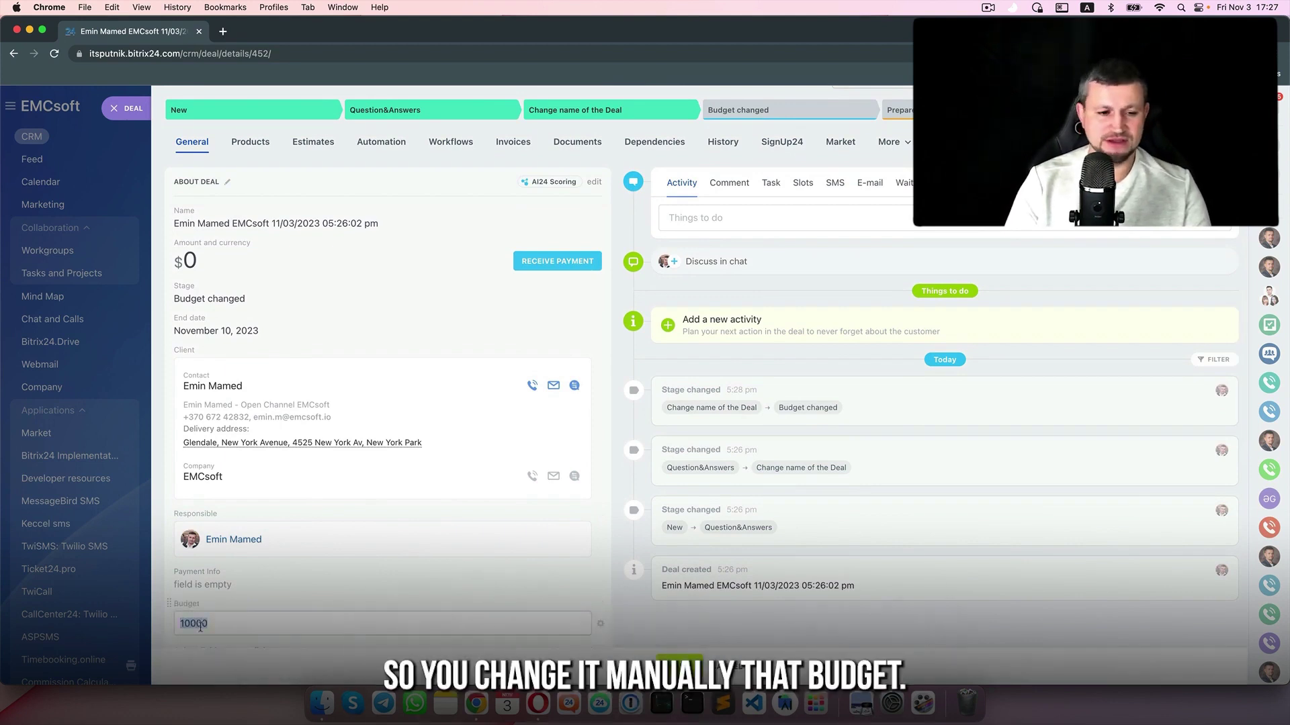
pyautogui.write('500')
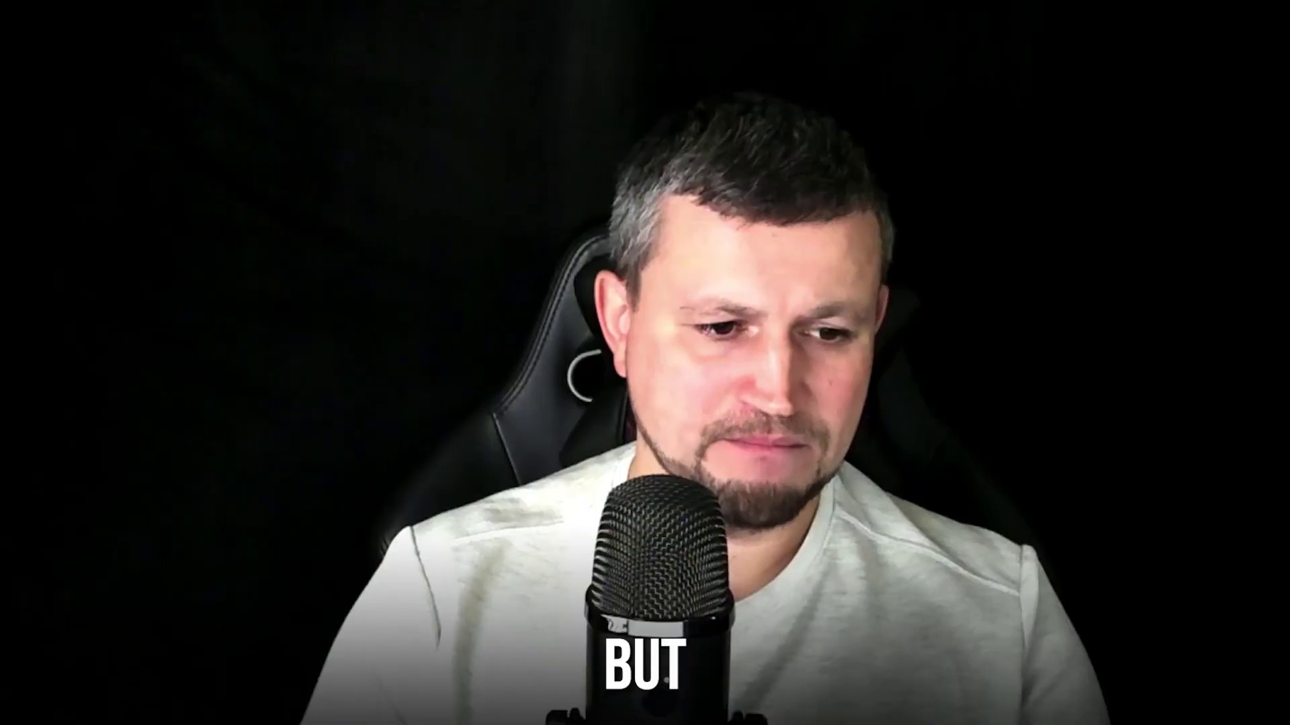
pyautogui.write('0')
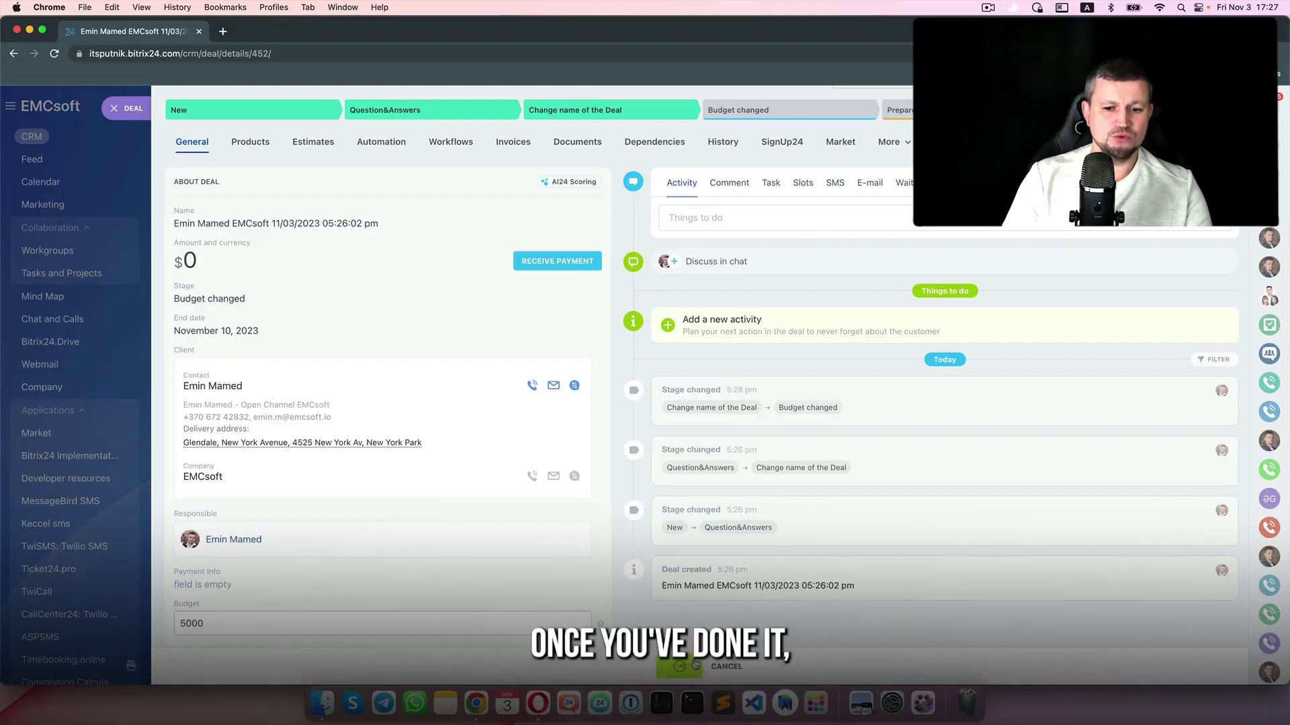
pyautogui.click(696, 664)
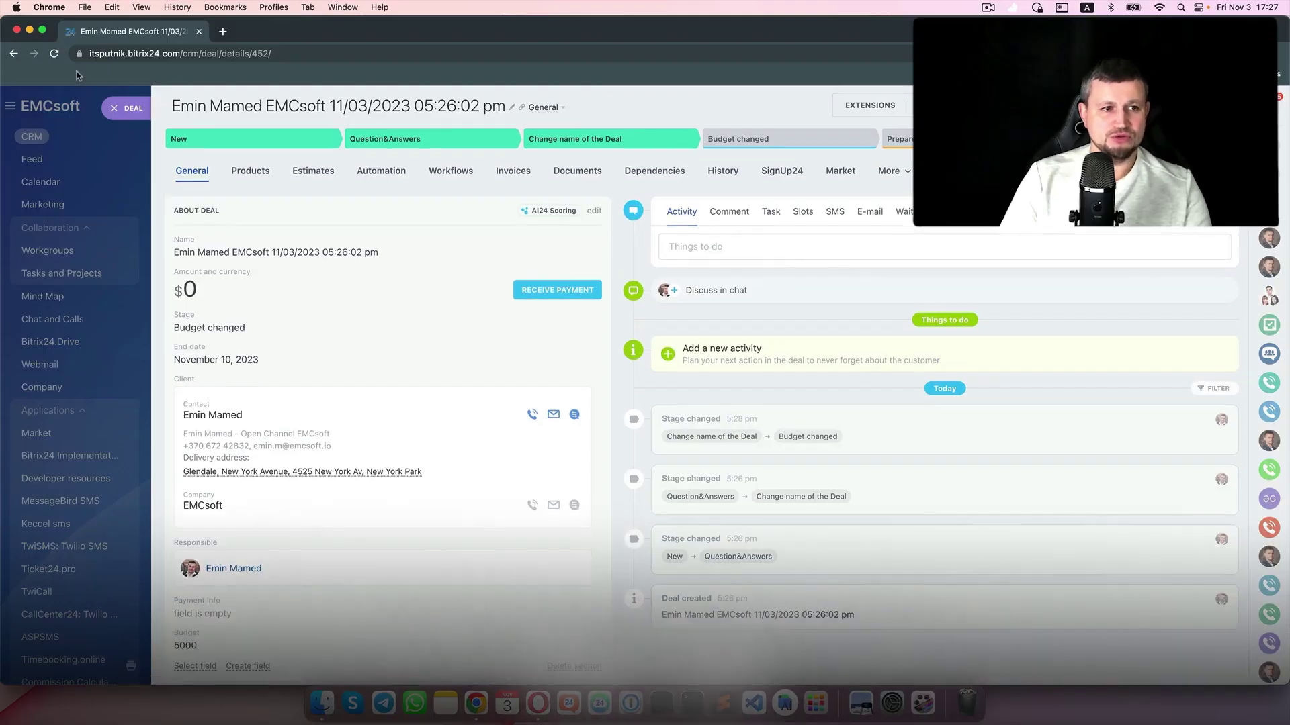
pyautogui.press('Escape')
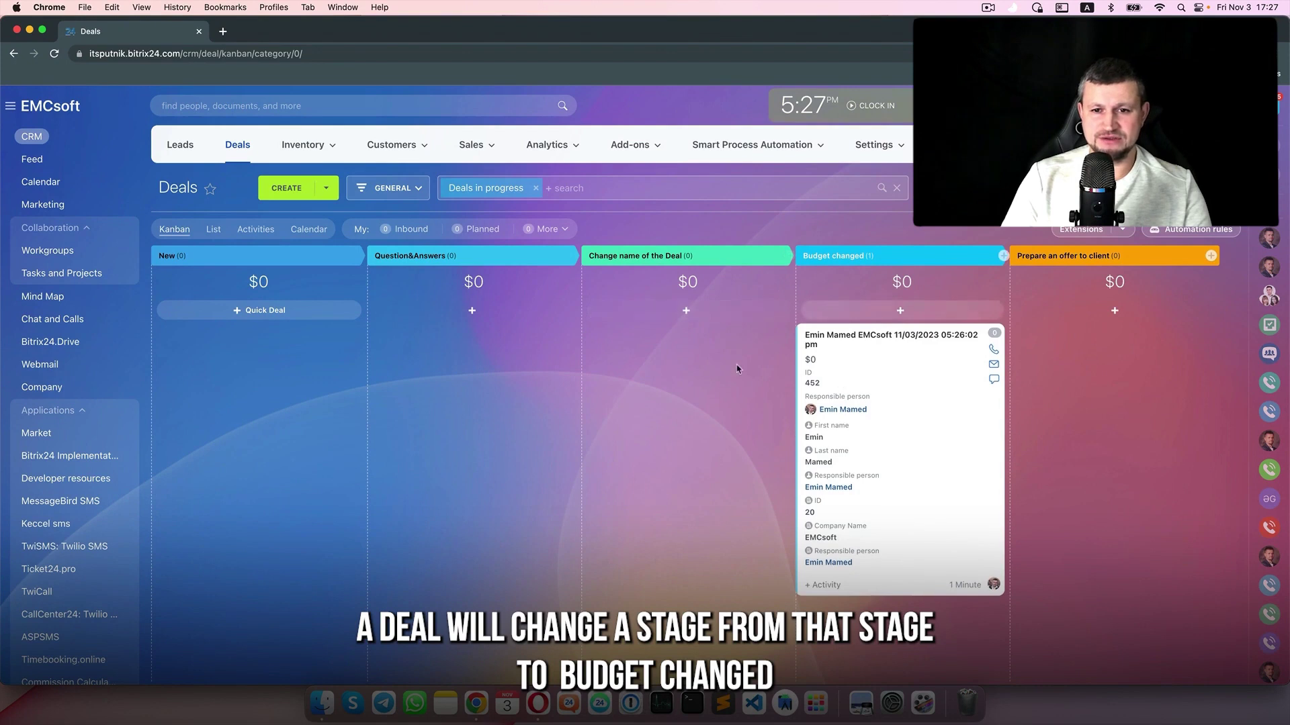
pyautogui.hscroll(1, 707, 380)
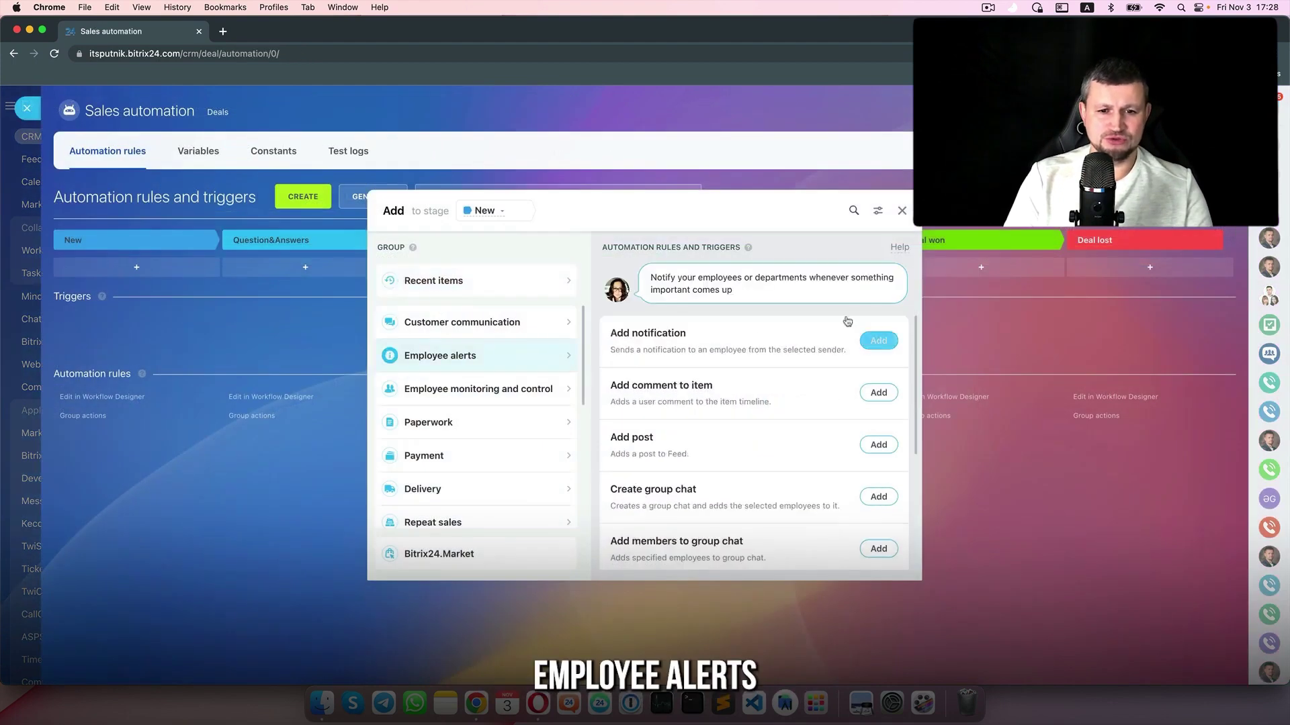
# - Look through the employee control actions, then delete the Track field value change trigger
pyautogui.scroll(-3, 663, 529)
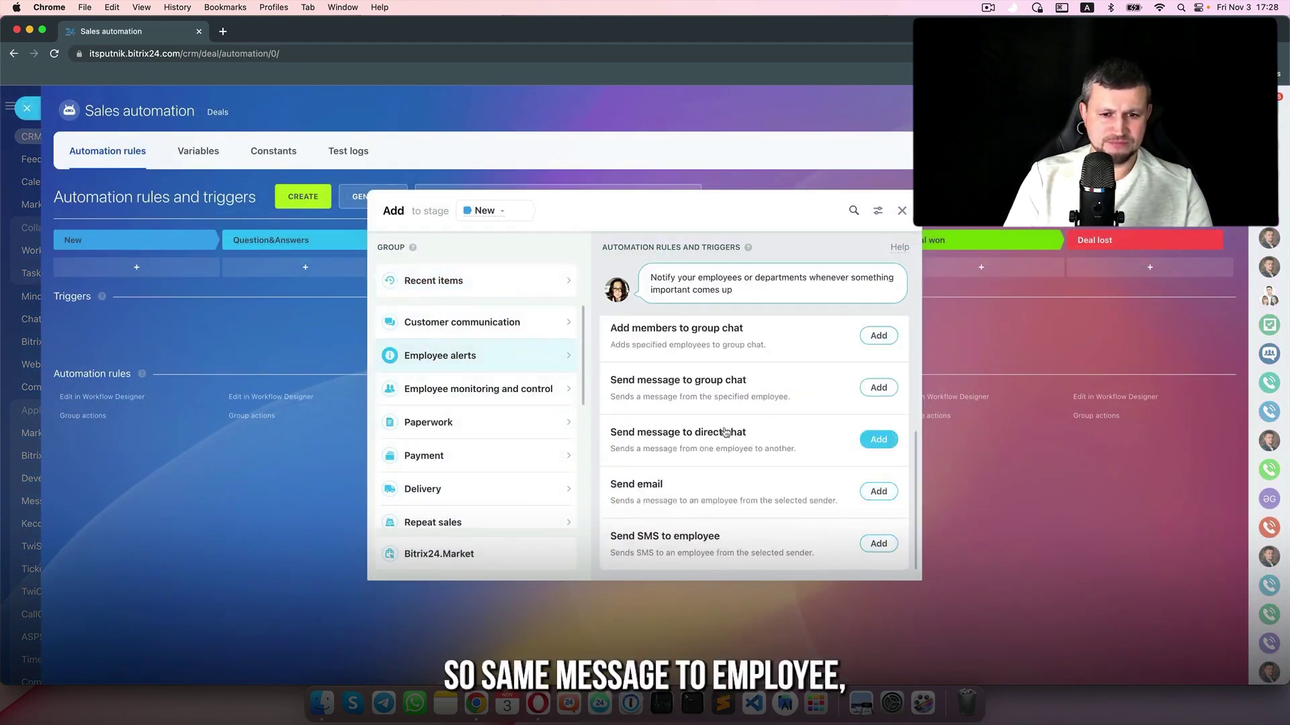
pyautogui.scroll(3, 726, 432)
pyautogui.scroll(1, 725, 432)
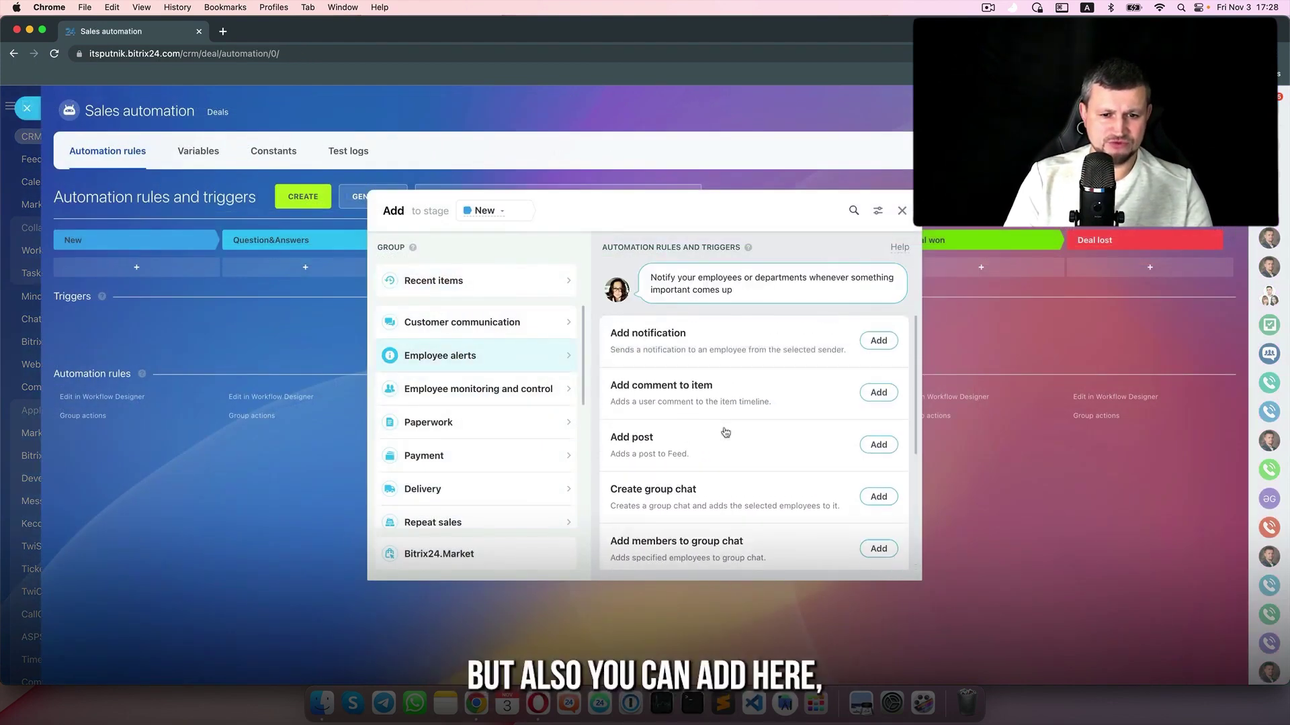
pyautogui.click(530, 389)
pyautogui.scroll(-2, 755, 451)
pyautogui.scroll(3, 755, 452)
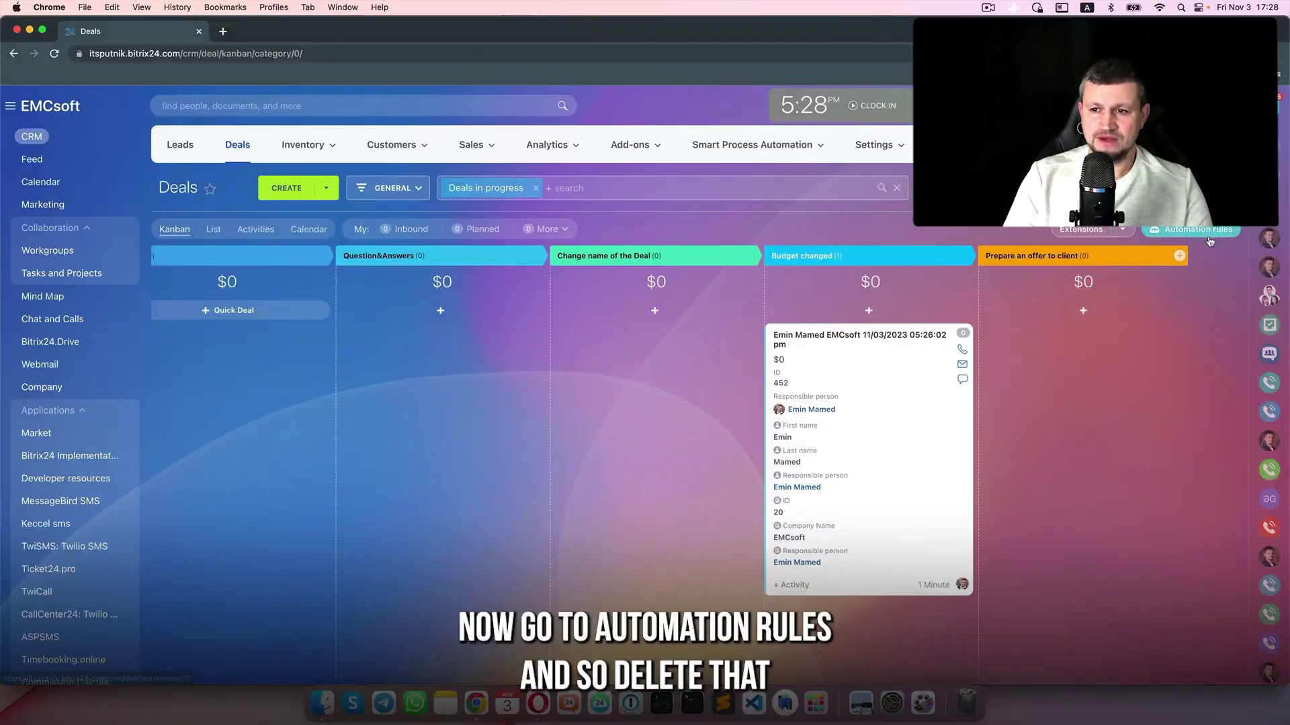
pyautogui.click(1145, 232)
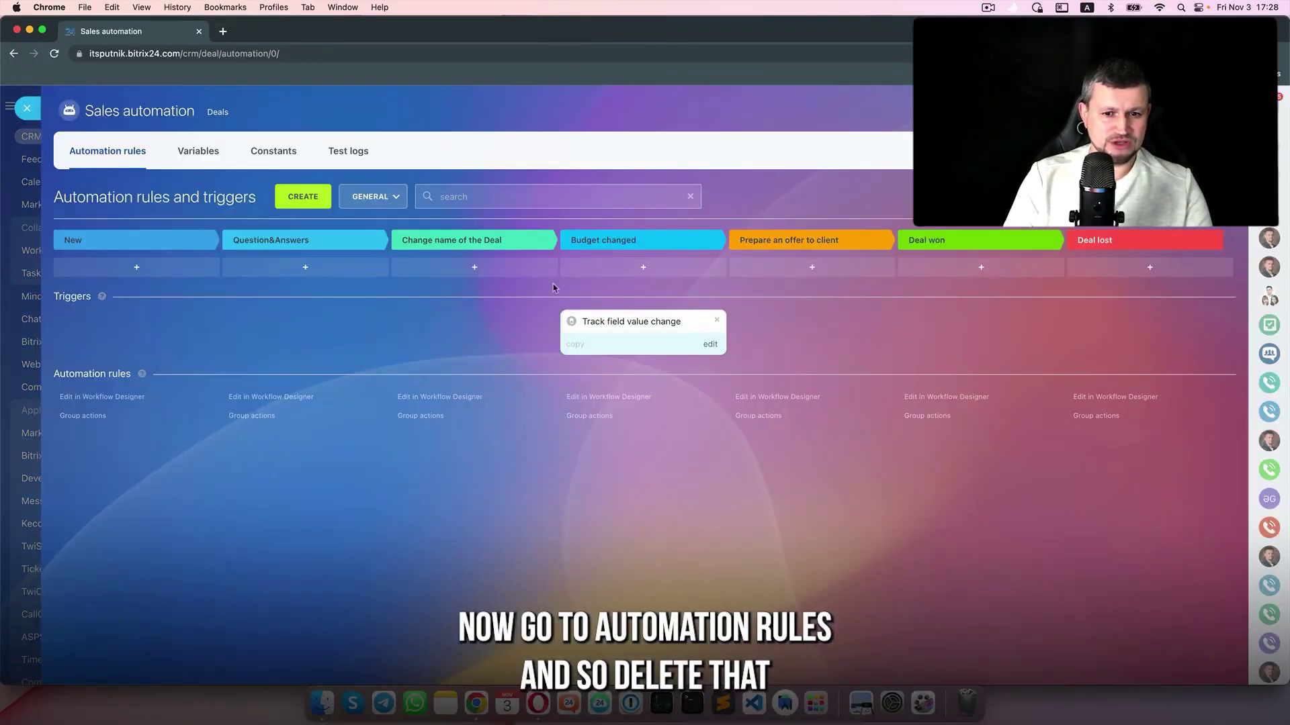
pyautogui.click(718, 322)
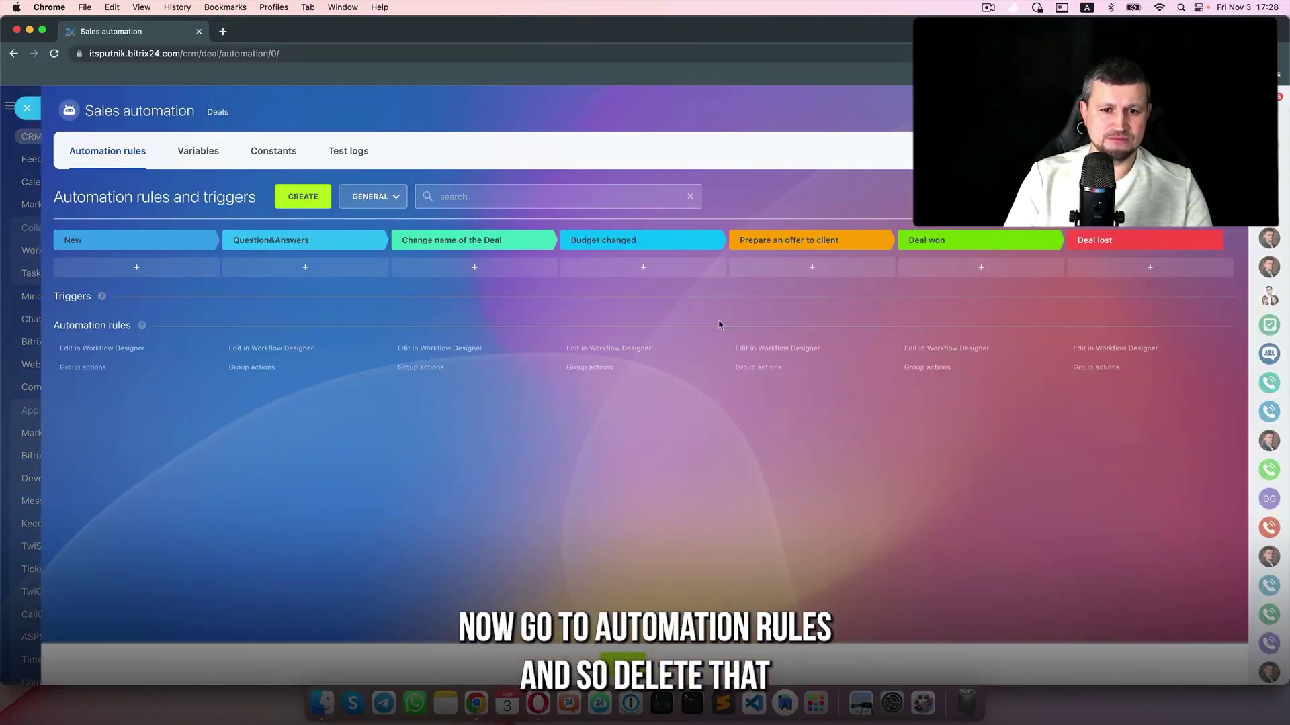
# - Try adding a Change observers rule to New, then dismiss the missing-observers alert
pyautogui.click(303, 196)
pyautogui.scroll(-3, 481, 468)
pyautogui.click(508, 472)
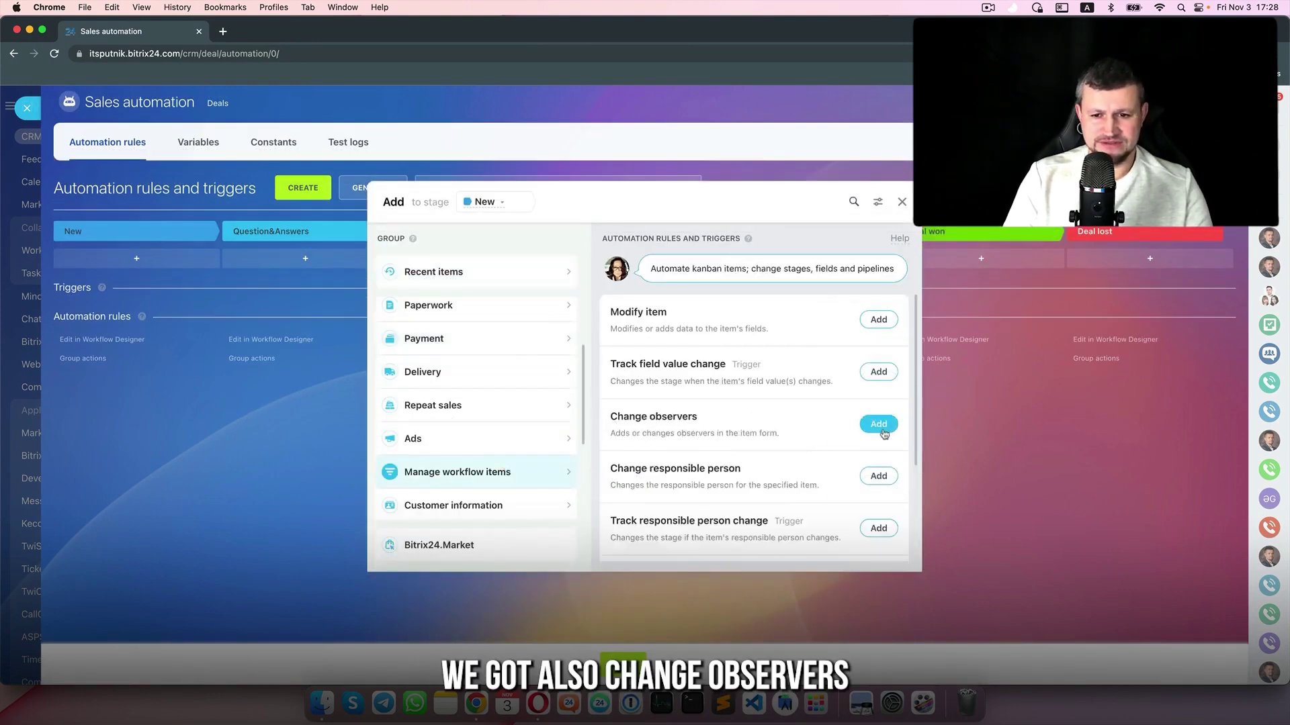
pyautogui.click(879, 424)
pyautogui.click(624, 495)
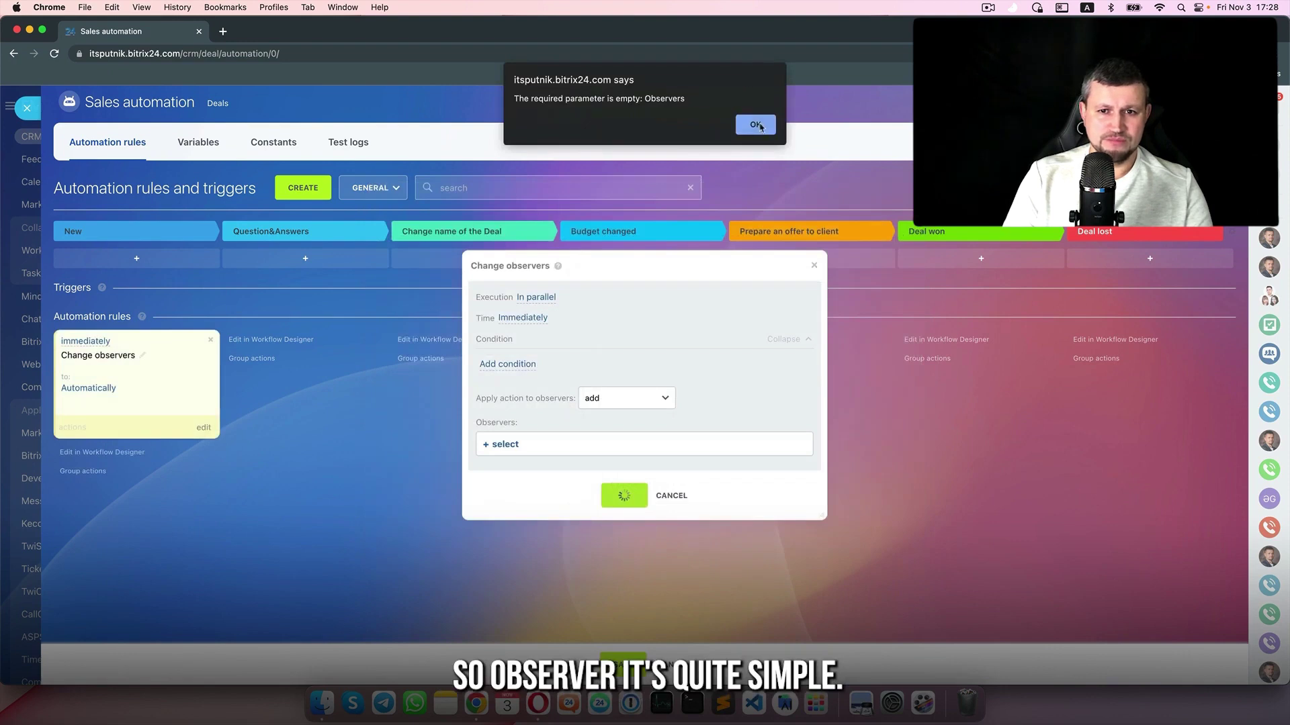
pyautogui.click(756, 125)
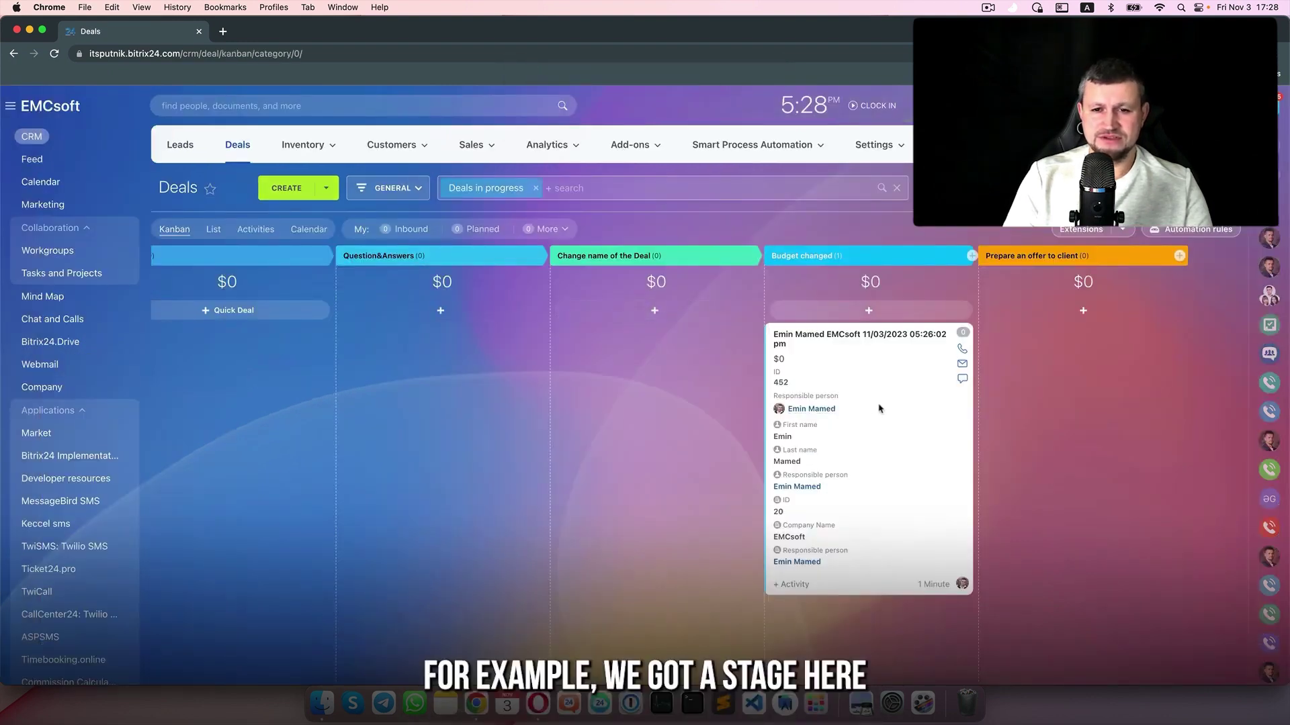
# - Retitle the Change name of the Deal stage header as 'Add observer to Deal'
pyautogui.click(746, 258)
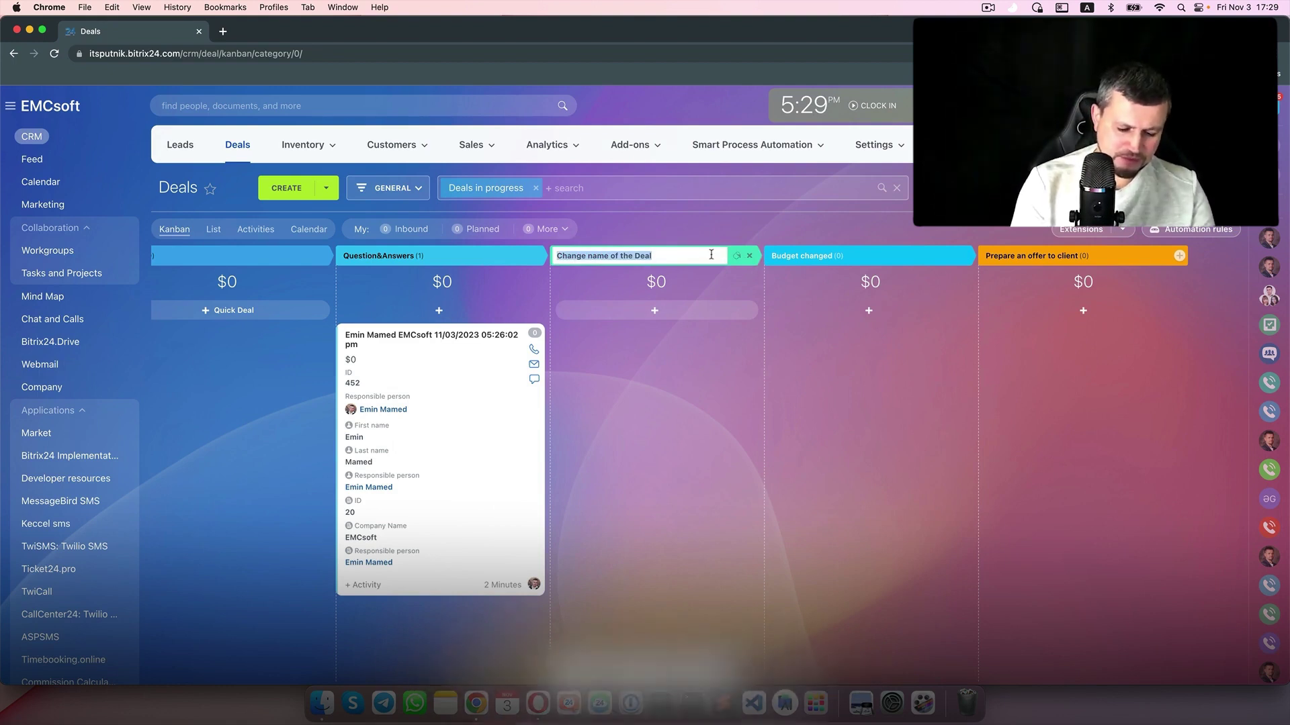
pyautogui.write('Add ob')
pyautogui.write('server to Deal')
pyautogui.press('Return')
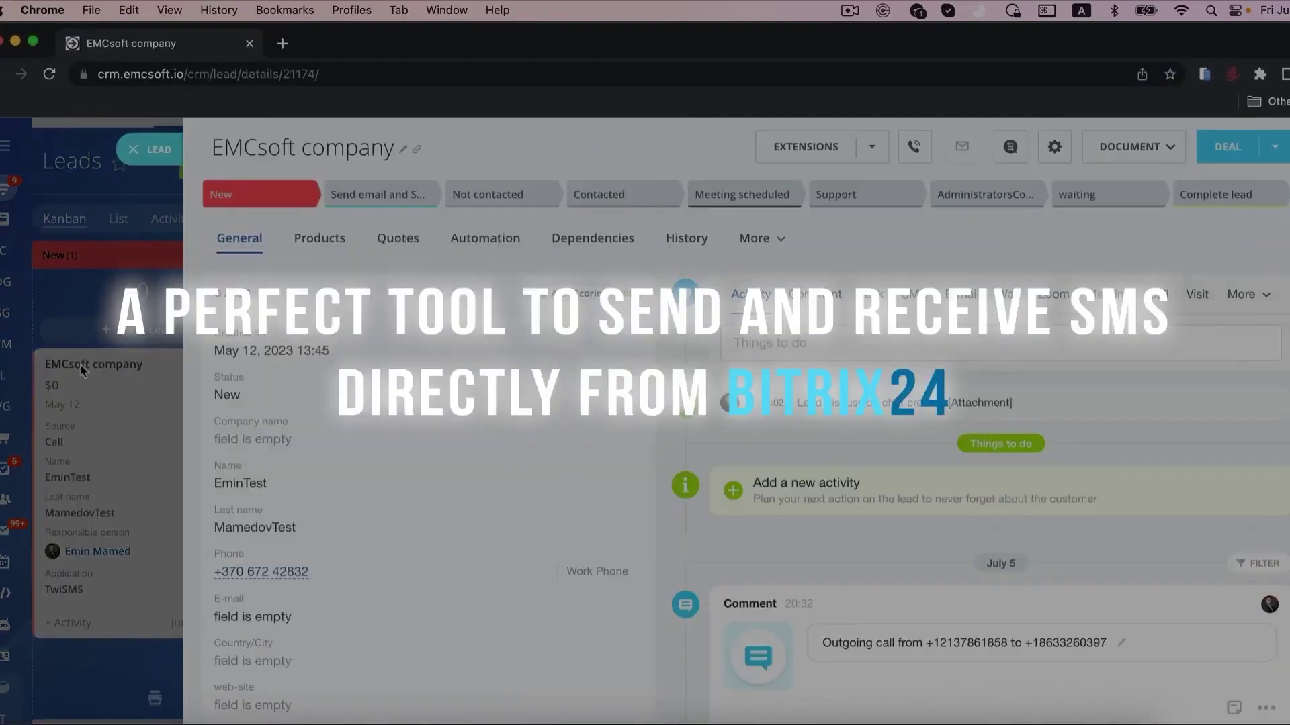
pyautogui.click(914, 294)
pyautogui.click(888, 444)
pyautogui.write('Hello Emin! Waiting in our office')
pyautogui.click(747, 481)
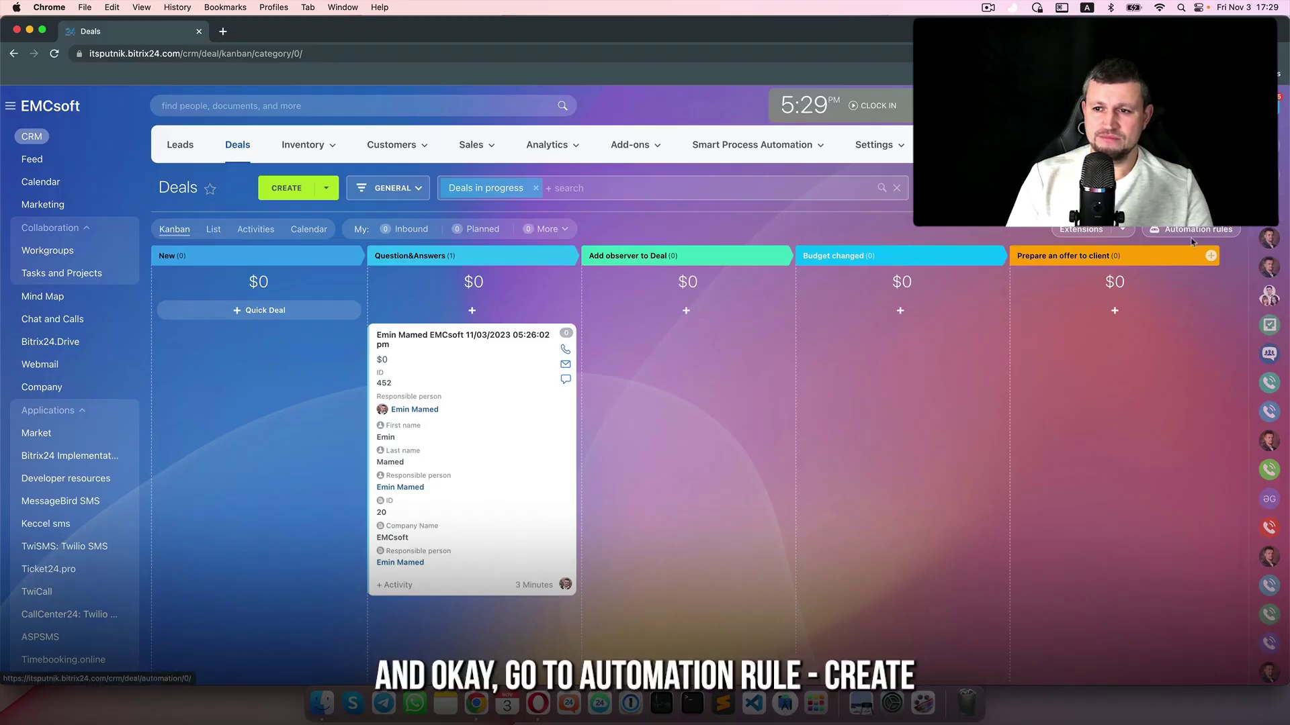
# - Add a Change observers rule with the condition Budget more than 10000
pyautogui.click(1197, 232)
pyautogui.click(302, 197)
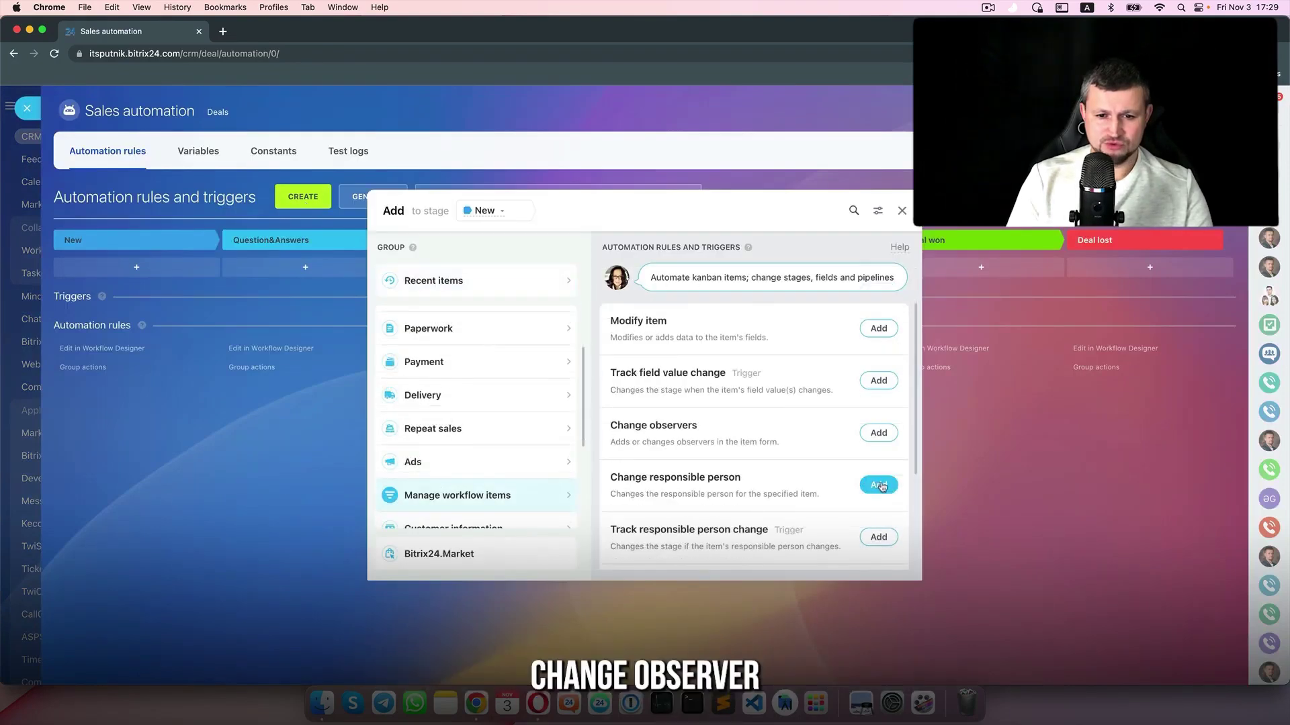
pyautogui.click(878, 432)
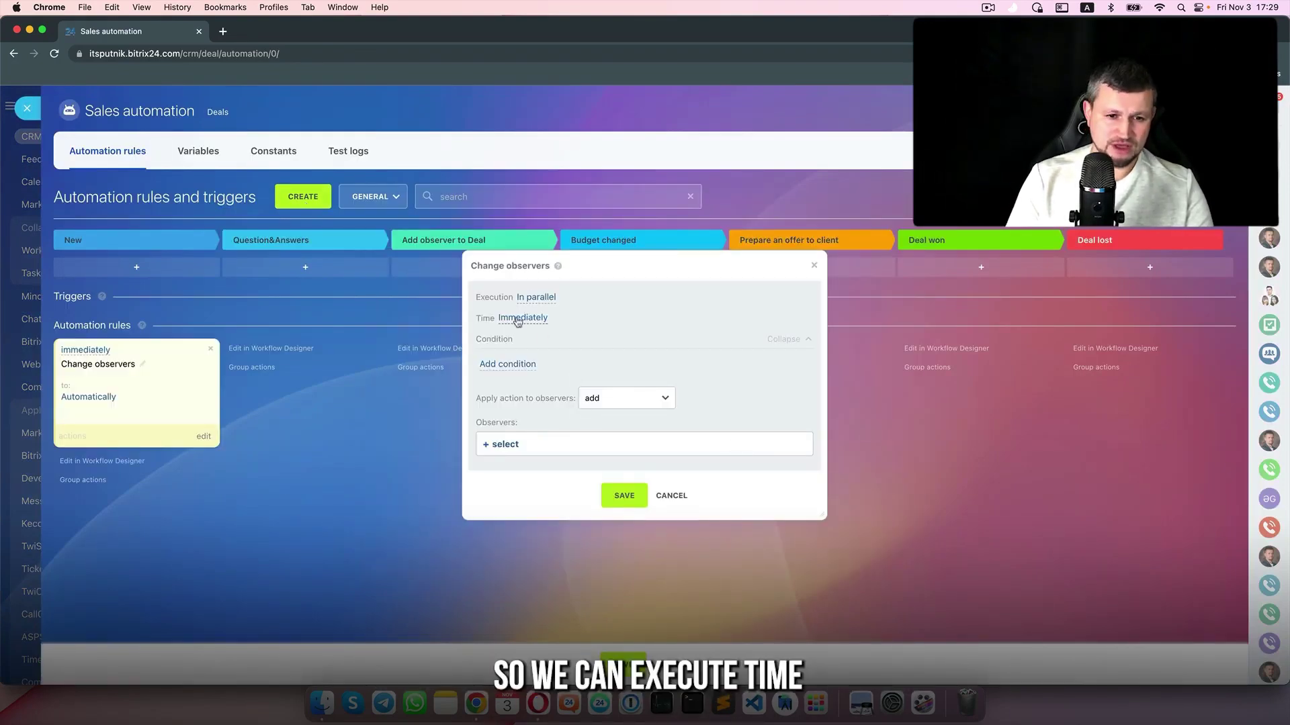
pyautogui.click(513, 365)
pyautogui.click(513, 368)
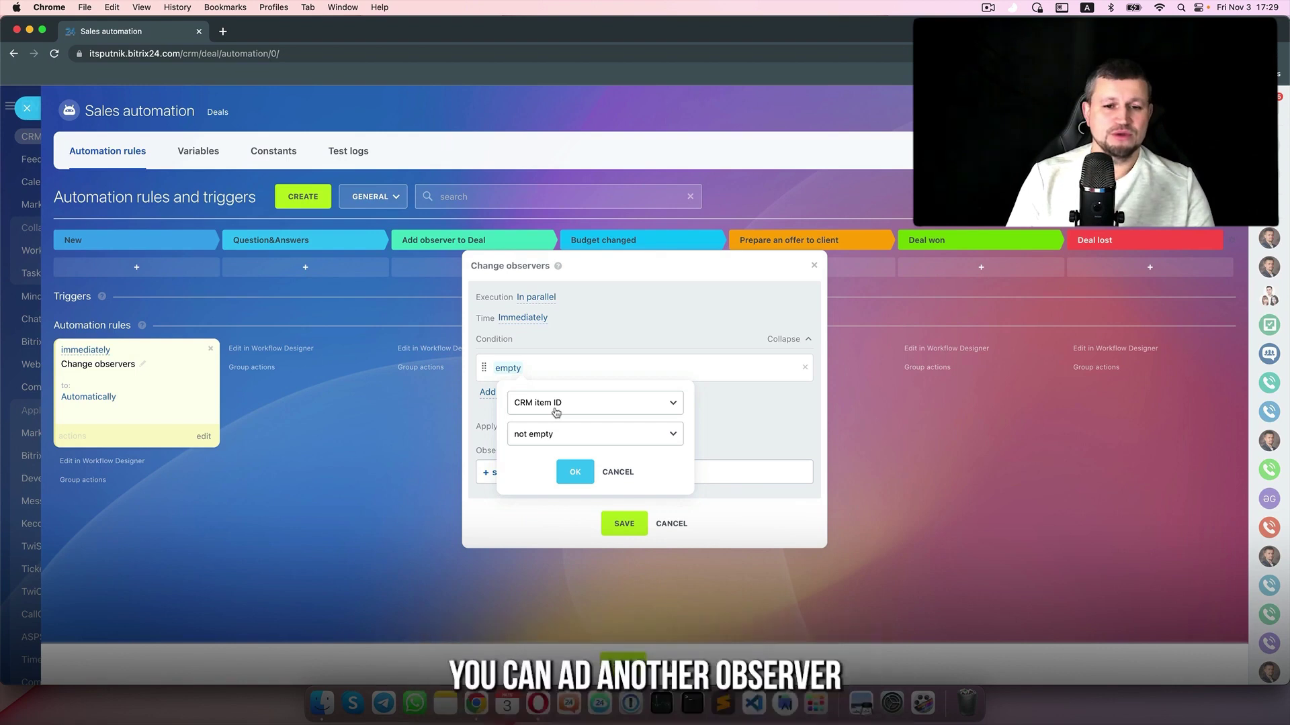
pyautogui.click(577, 403)
pyautogui.write('bud')
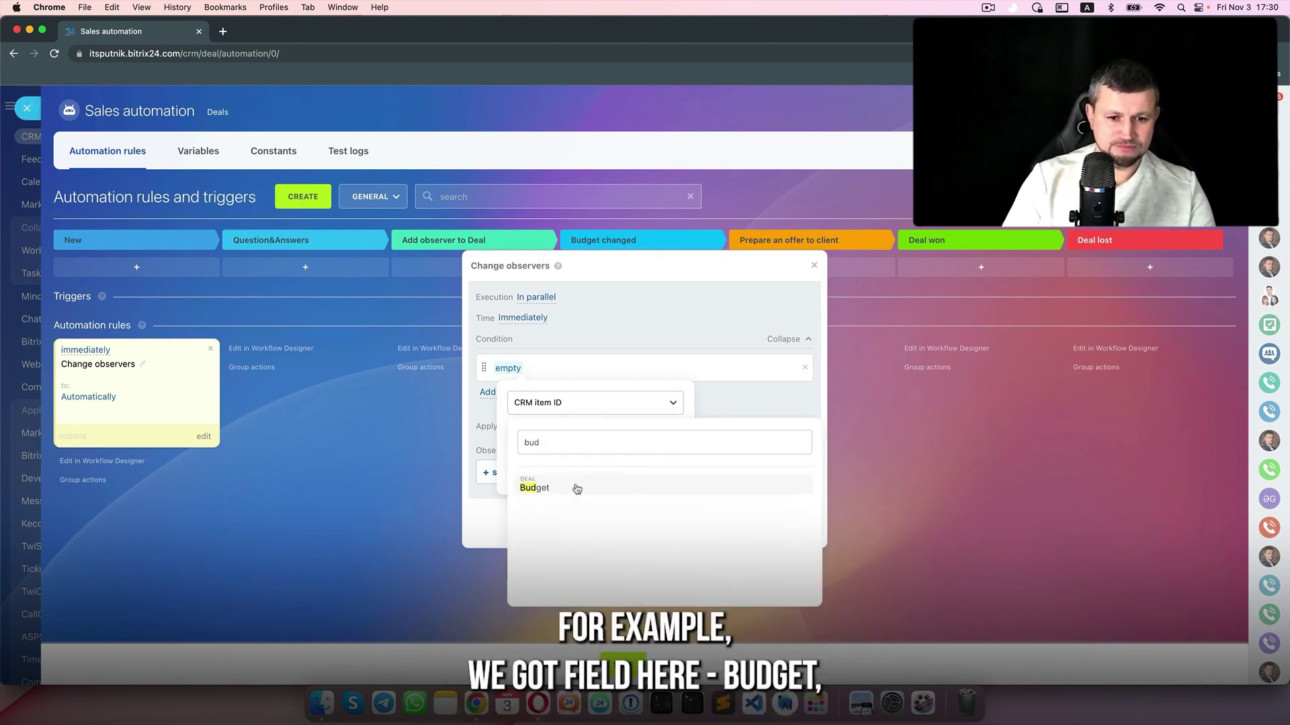
pyautogui.click(577, 488)
pyautogui.click(575, 434)
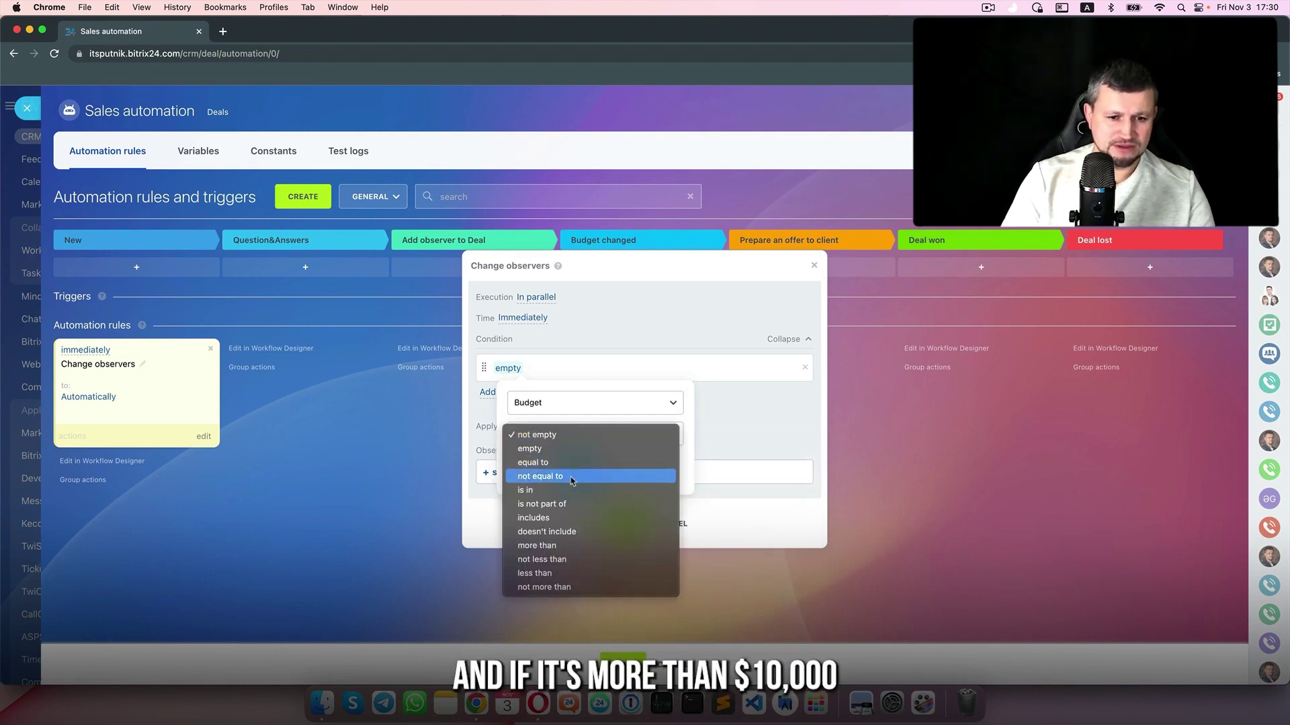
pyautogui.click(562, 545)
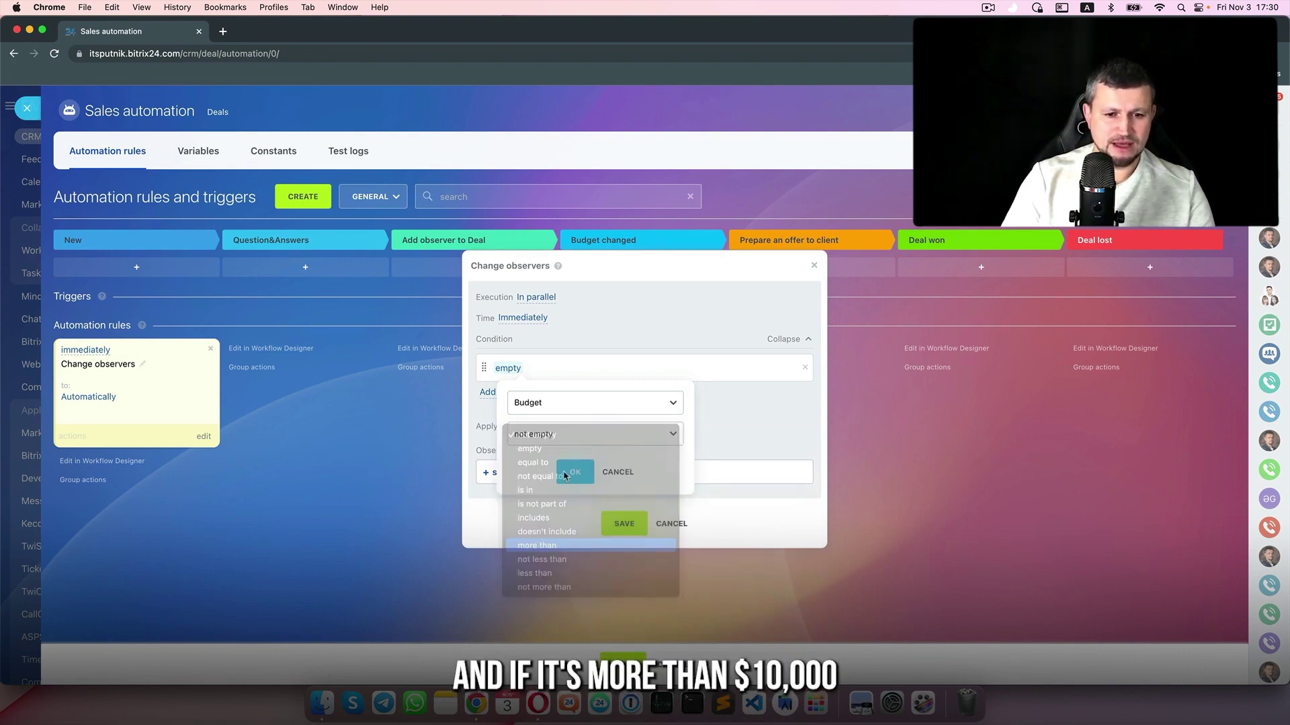
pyautogui.write('1')
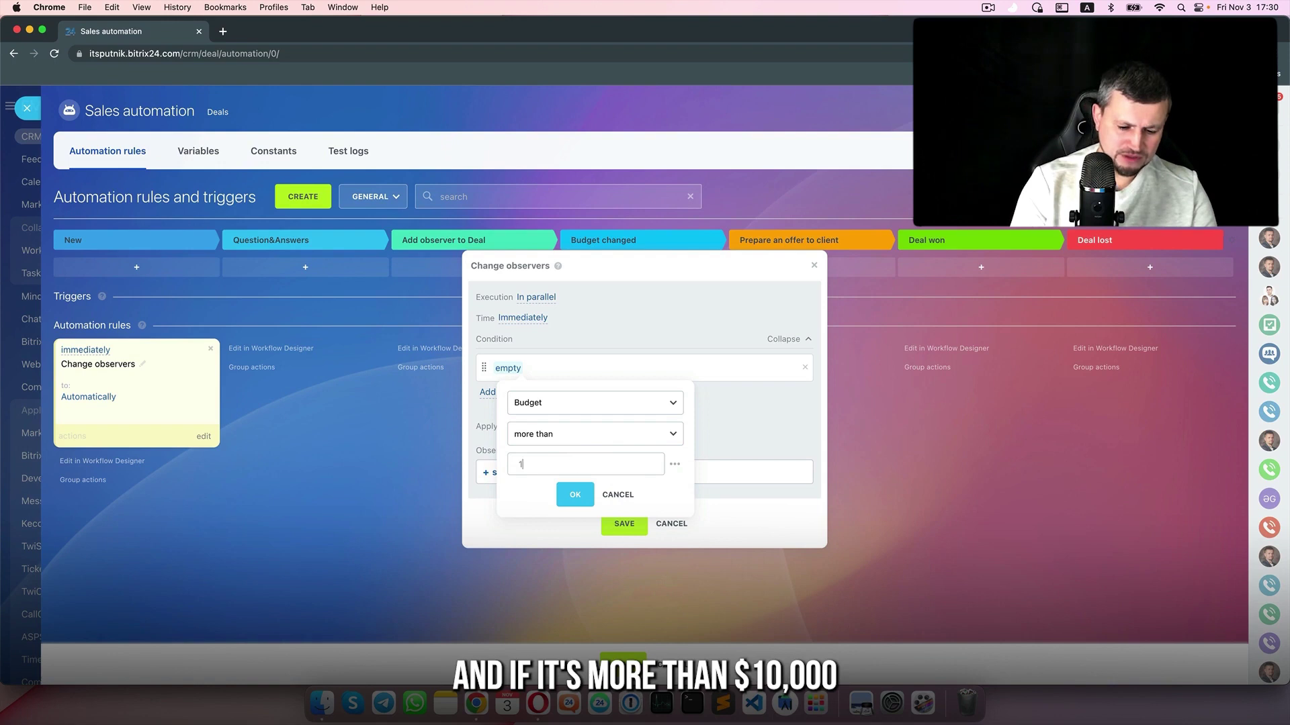
pyautogui.write('0000')
pyautogui.click(575, 494)
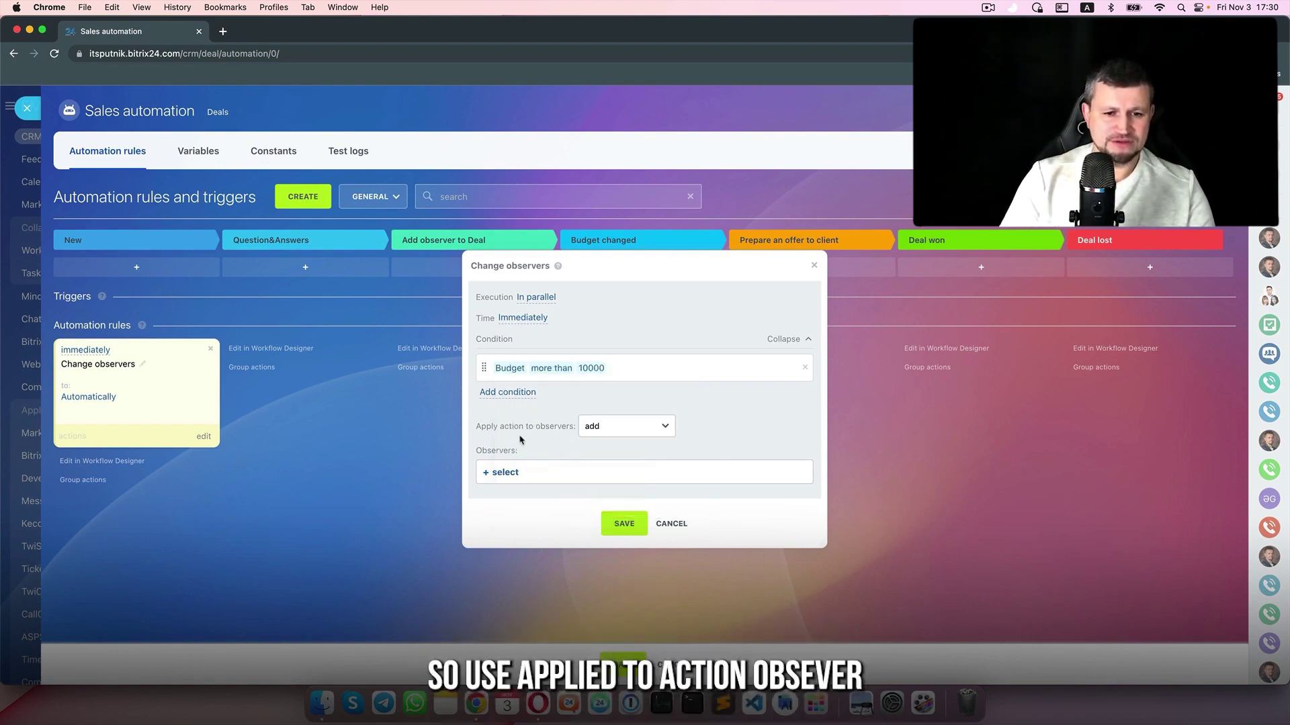
# - Have the rule add an employee as observer, save it, and place it in Add observer to Deal
pyautogui.click(610, 432)
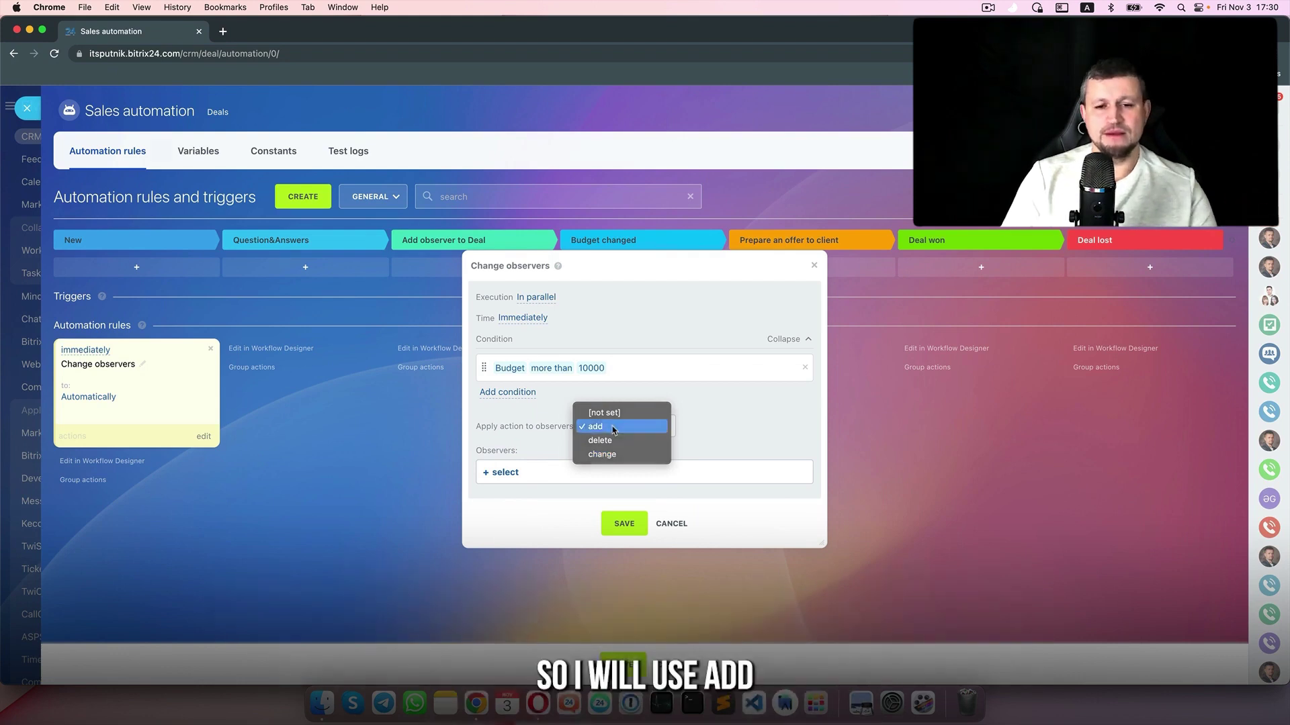
pyautogui.click(611, 428)
pyautogui.click(497, 474)
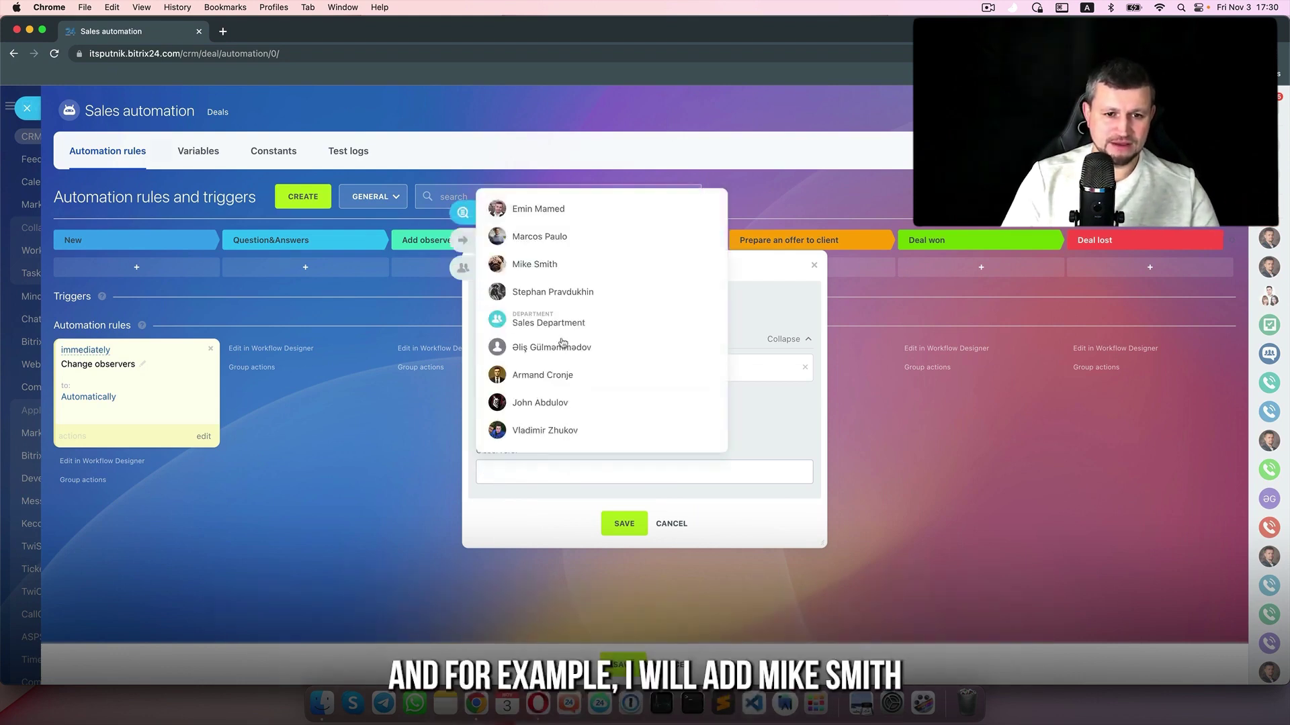
pyautogui.click(556, 262)
pyautogui.click(635, 465)
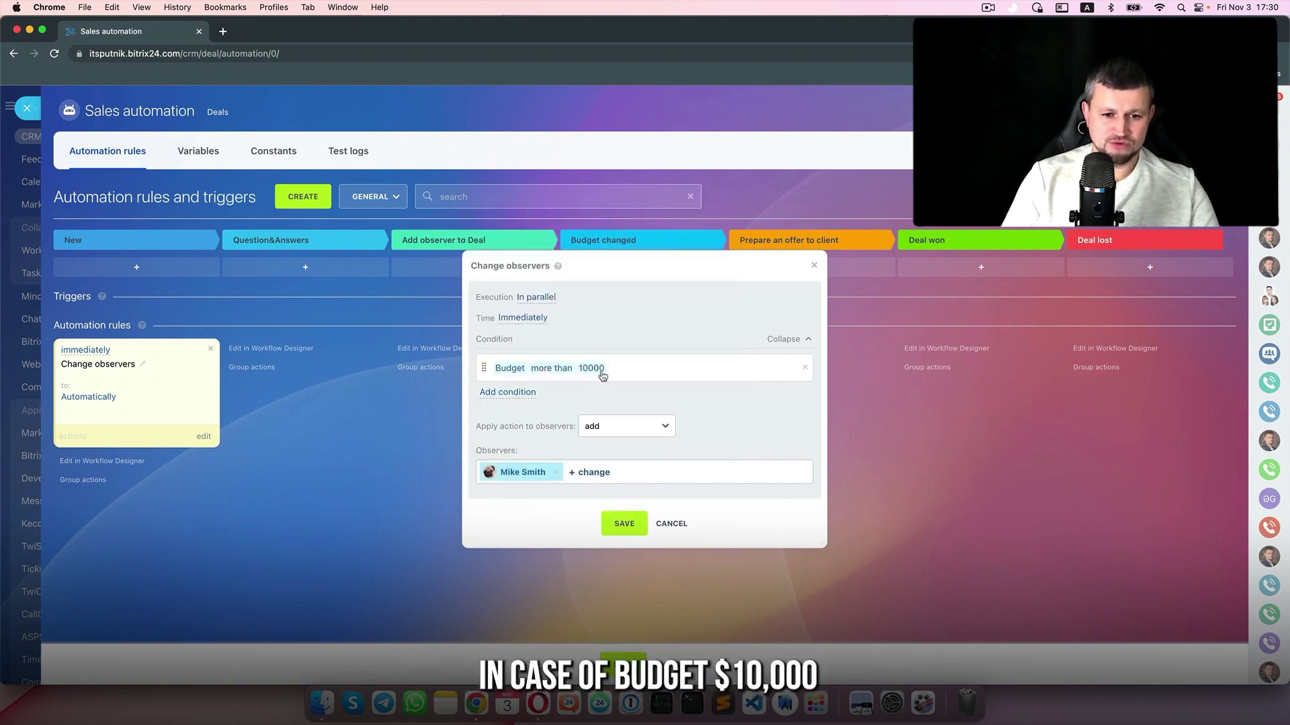
pyautogui.click(624, 523)
pyautogui.moveTo(101, 376); pyautogui.dragTo(451, 377)
pyautogui.click(328, 200)
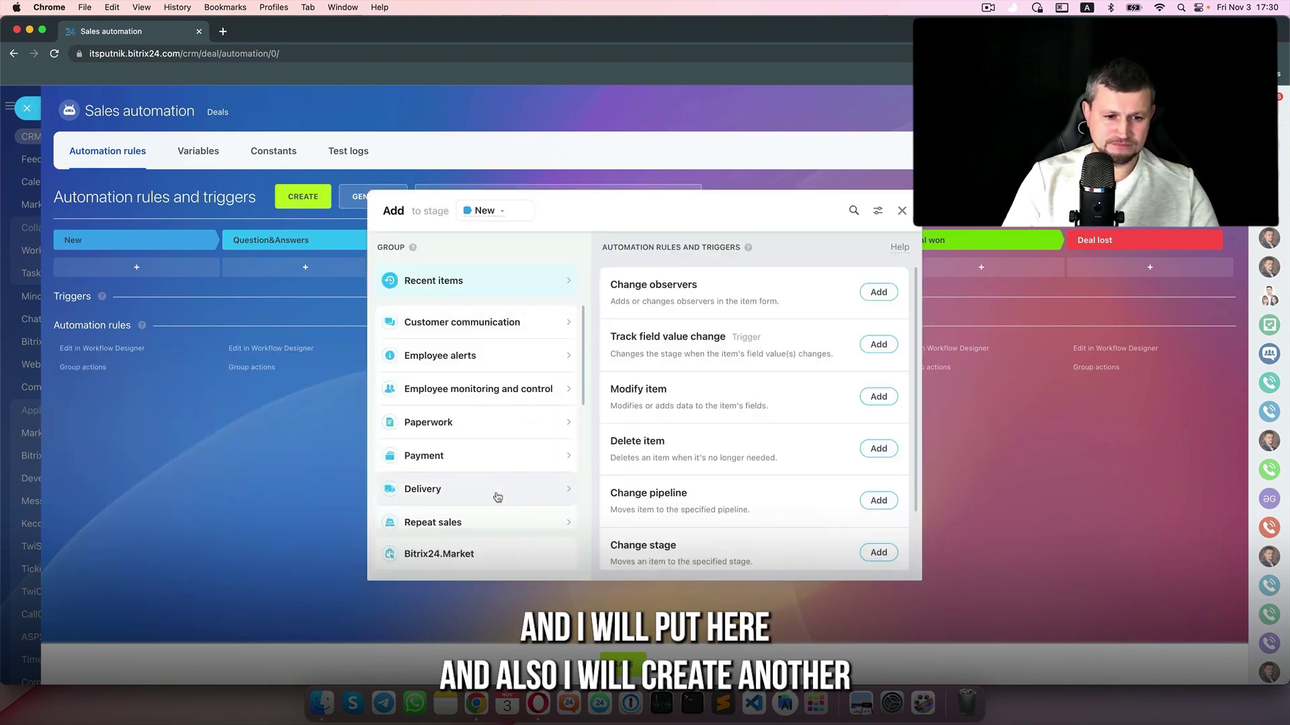
pyautogui.scroll(-5, 497, 511)
# - Add a second Change observers rule with the condition Budget less than 10000
pyautogui.click(523, 380)
pyautogui.click(879, 434)
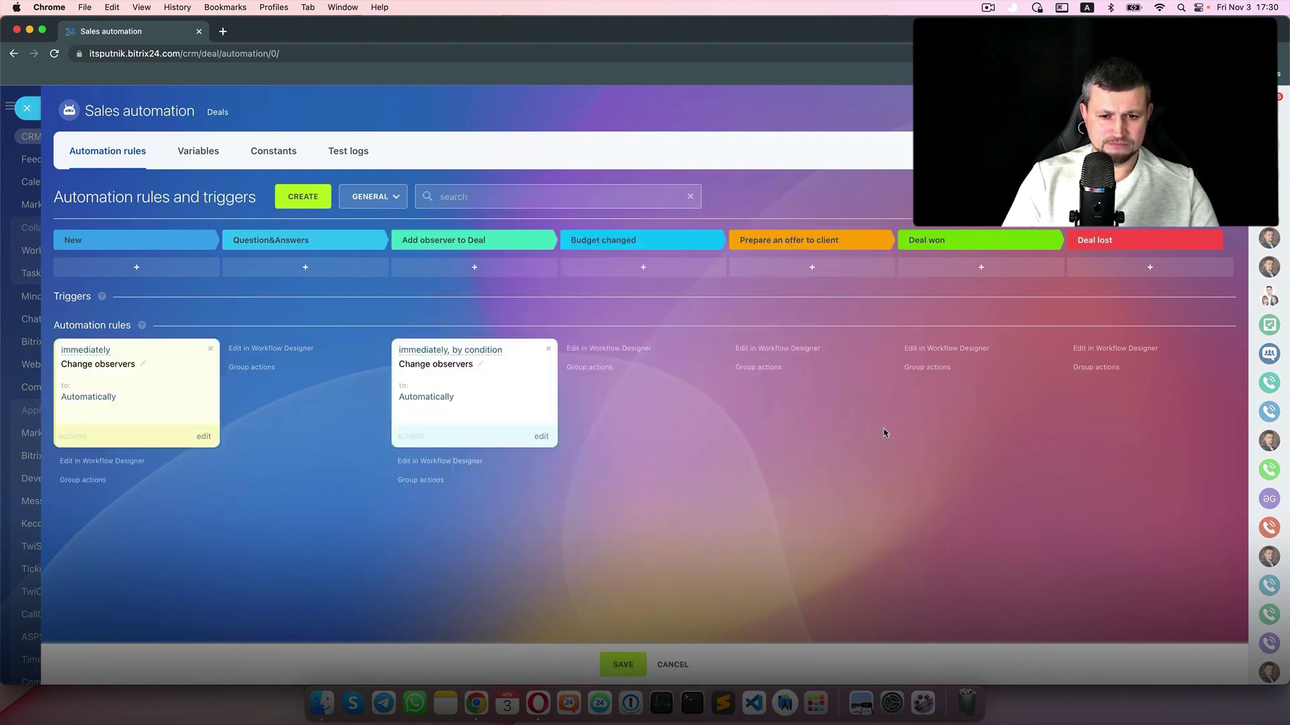
pyautogui.click(527, 366)
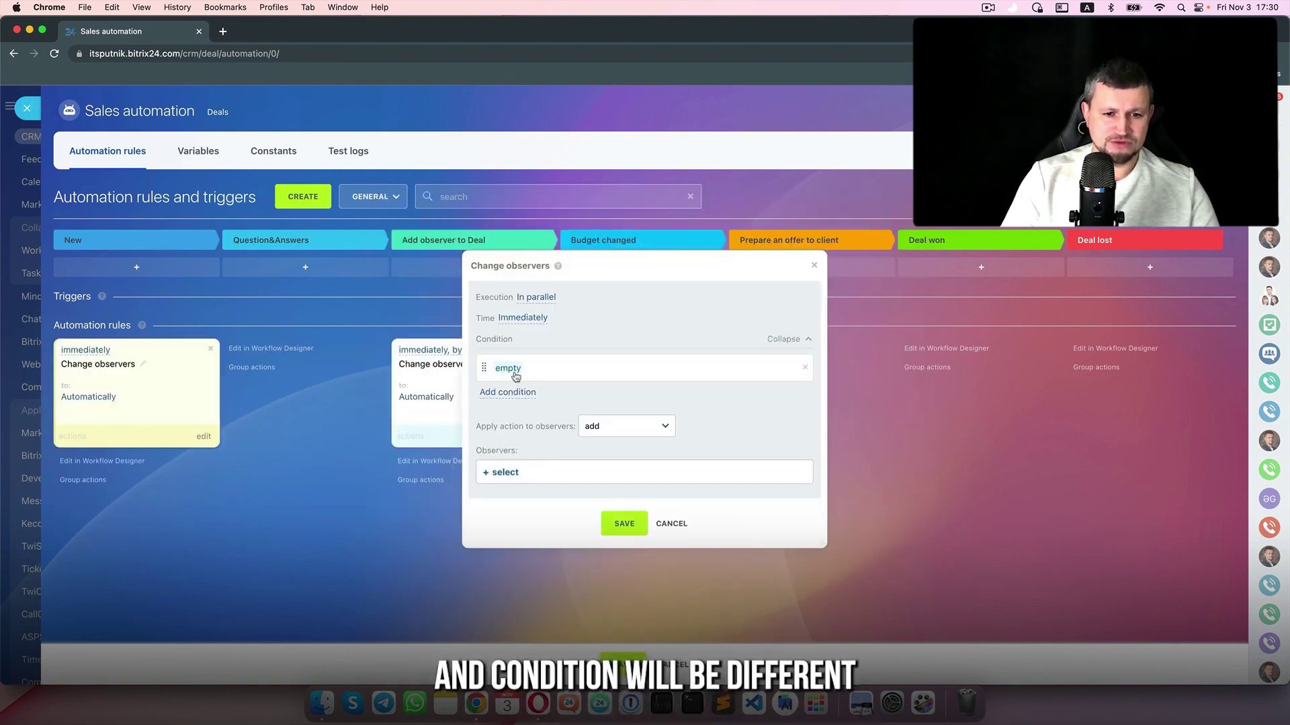
pyautogui.click(517, 372)
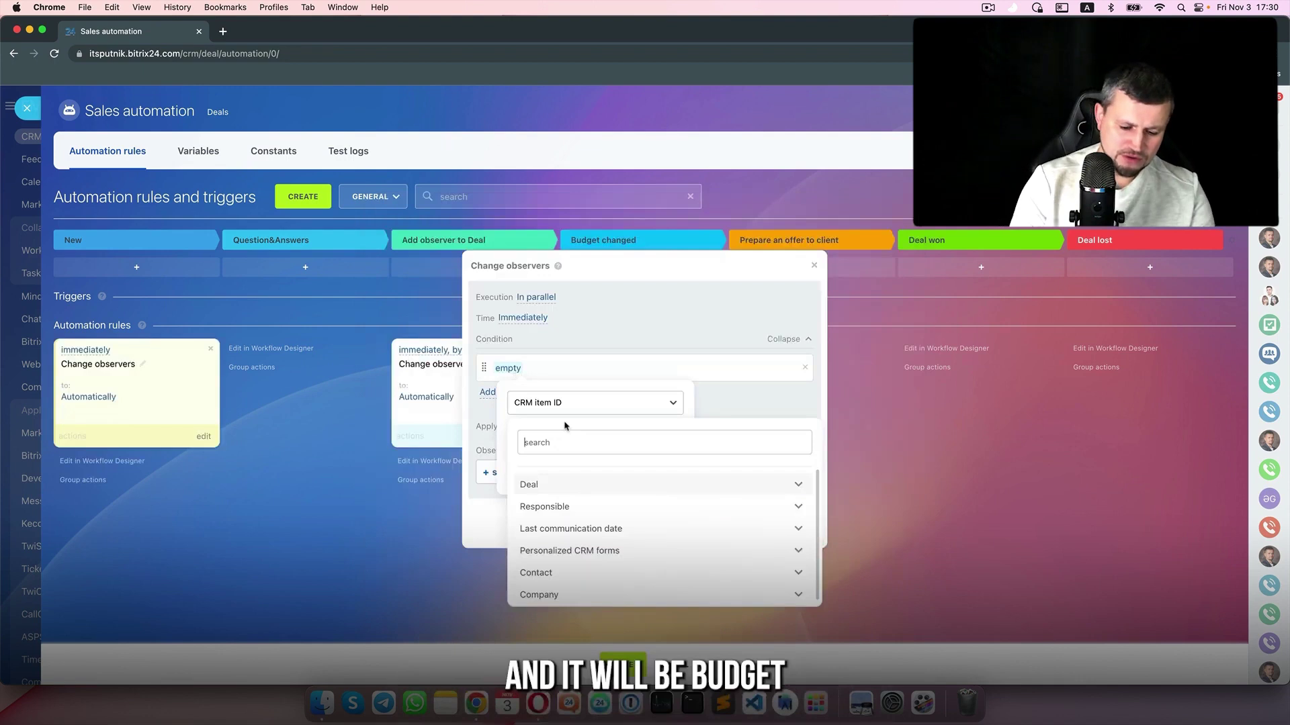
pyautogui.write('budge')
pyautogui.click(535, 489)
pyautogui.click(561, 437)
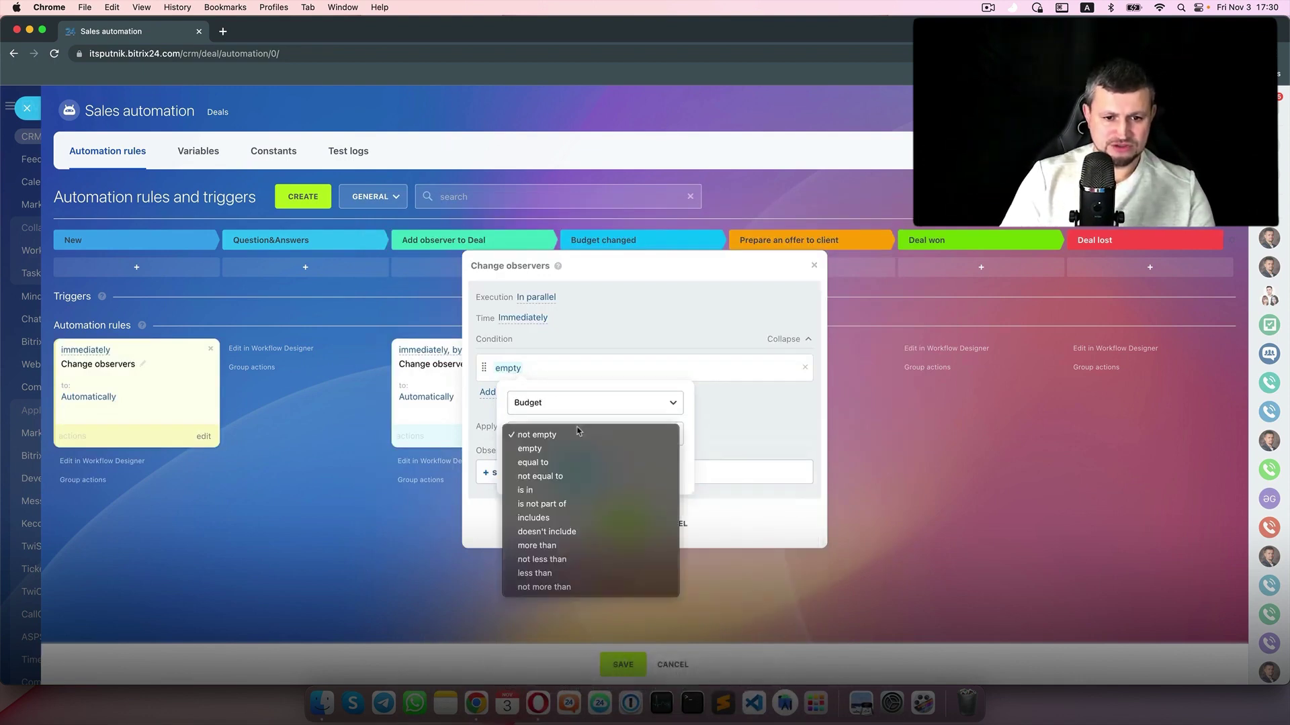
pyautogui.click(578, 573)
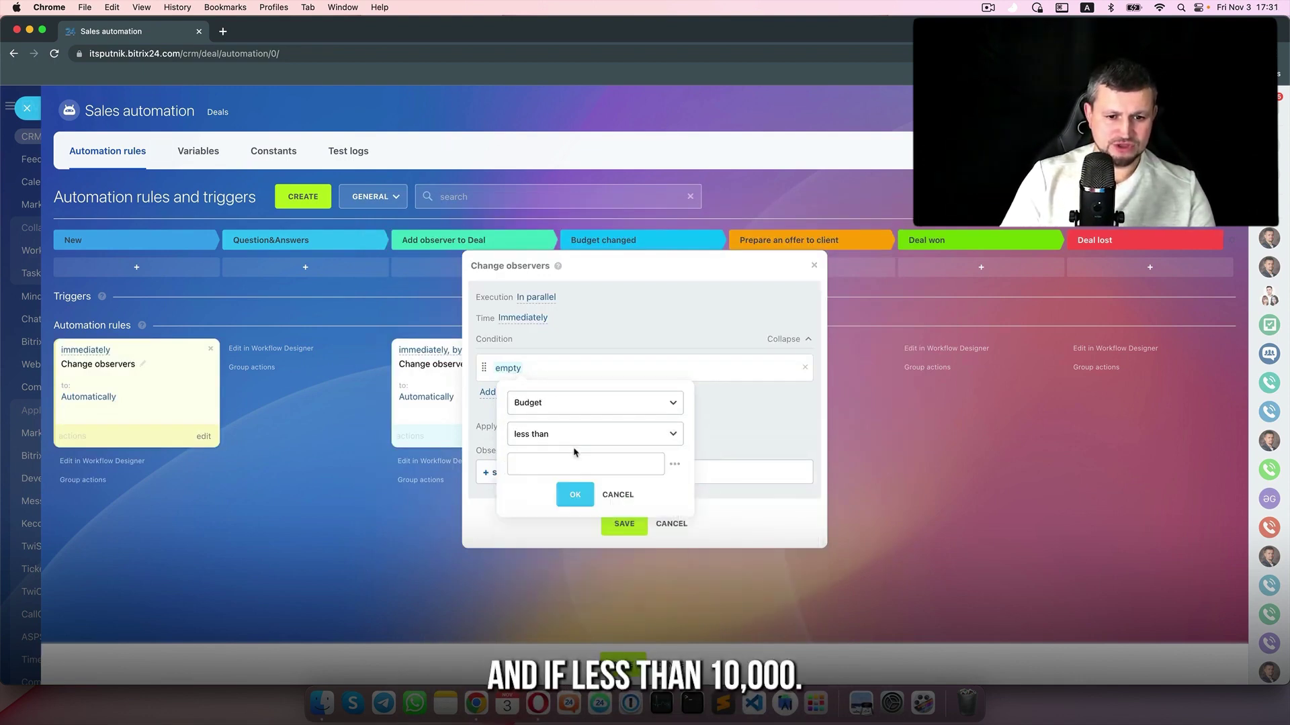
pyautogui.write('10000')
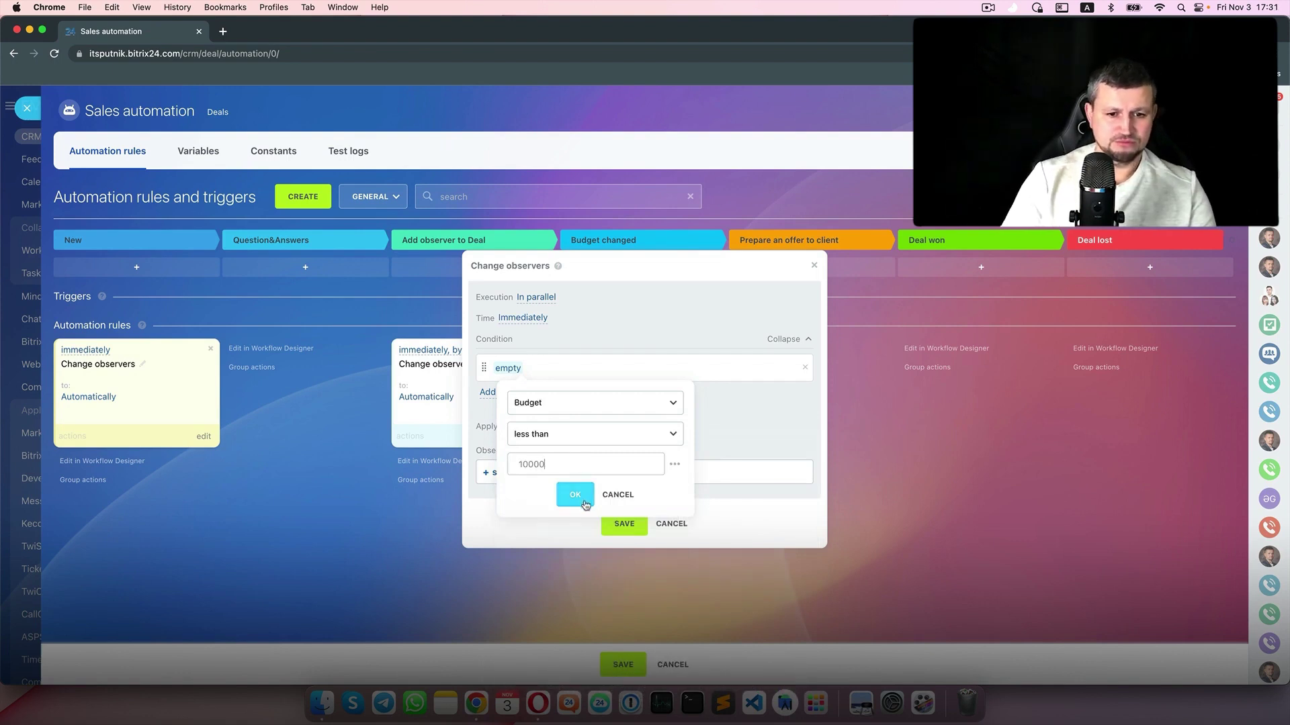
pyautogui.click(574, 495)
# - Have it add an employee as observer, place it under the existing rule, and save
pyautogui.click(607, 428)
pyautogui.click(610, 428)
pyautogui.click(505, 472)
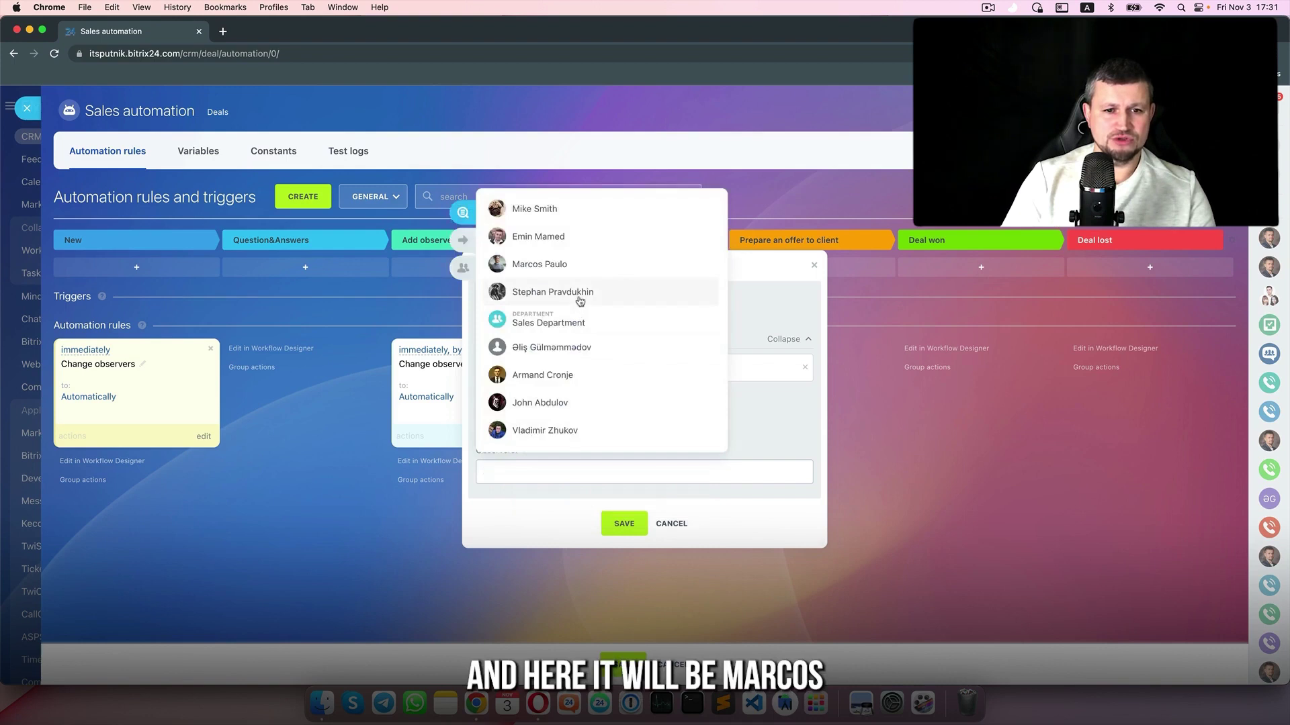
pyautogui.click(576, 265)
pyautogui.moveTo(148, 391); pyautogui.dragTo(486, 504)
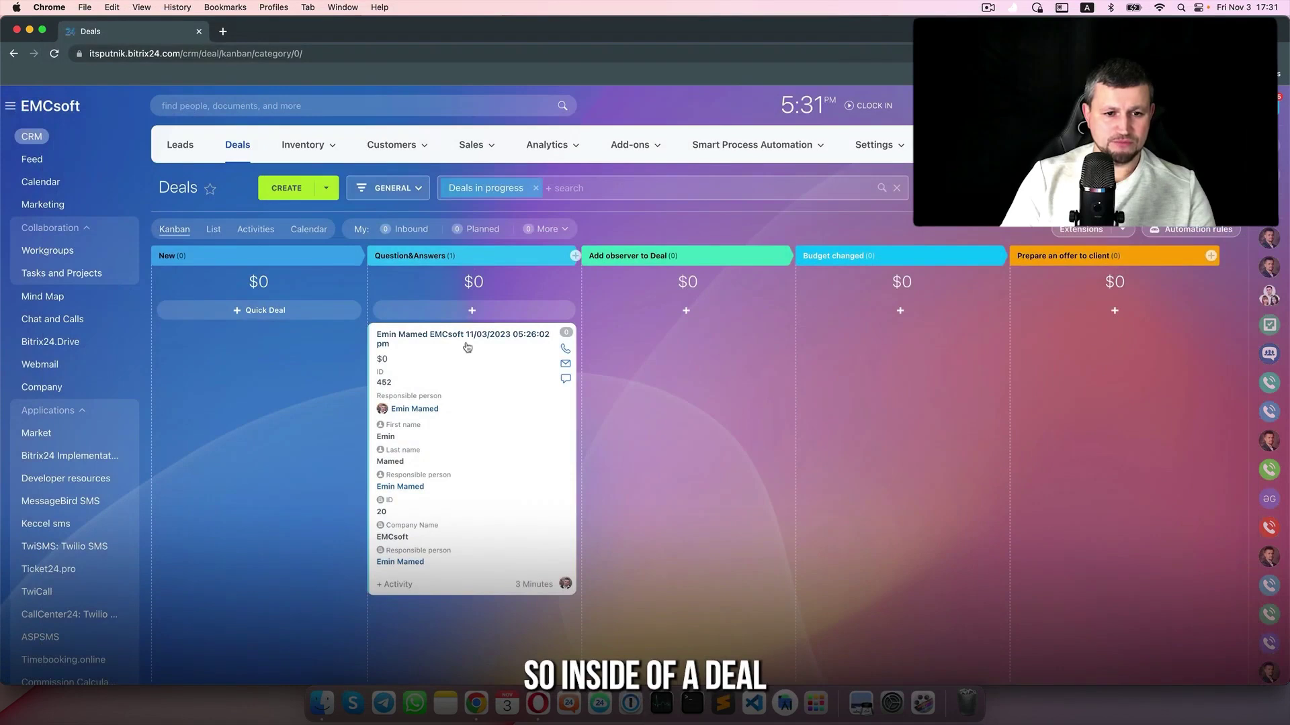
pyautogui.click(471, 345)
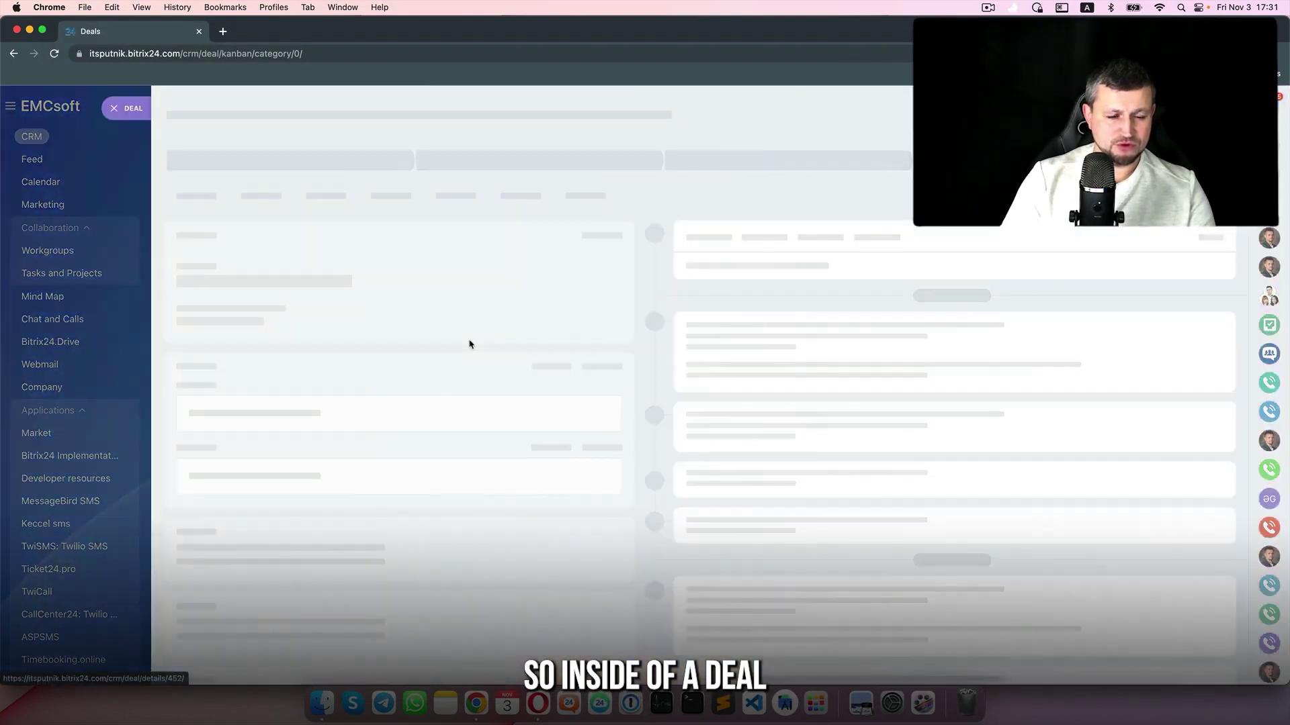
# - Change the deal's Budget to 15000 and save it
pyautogui.click(201, 641)
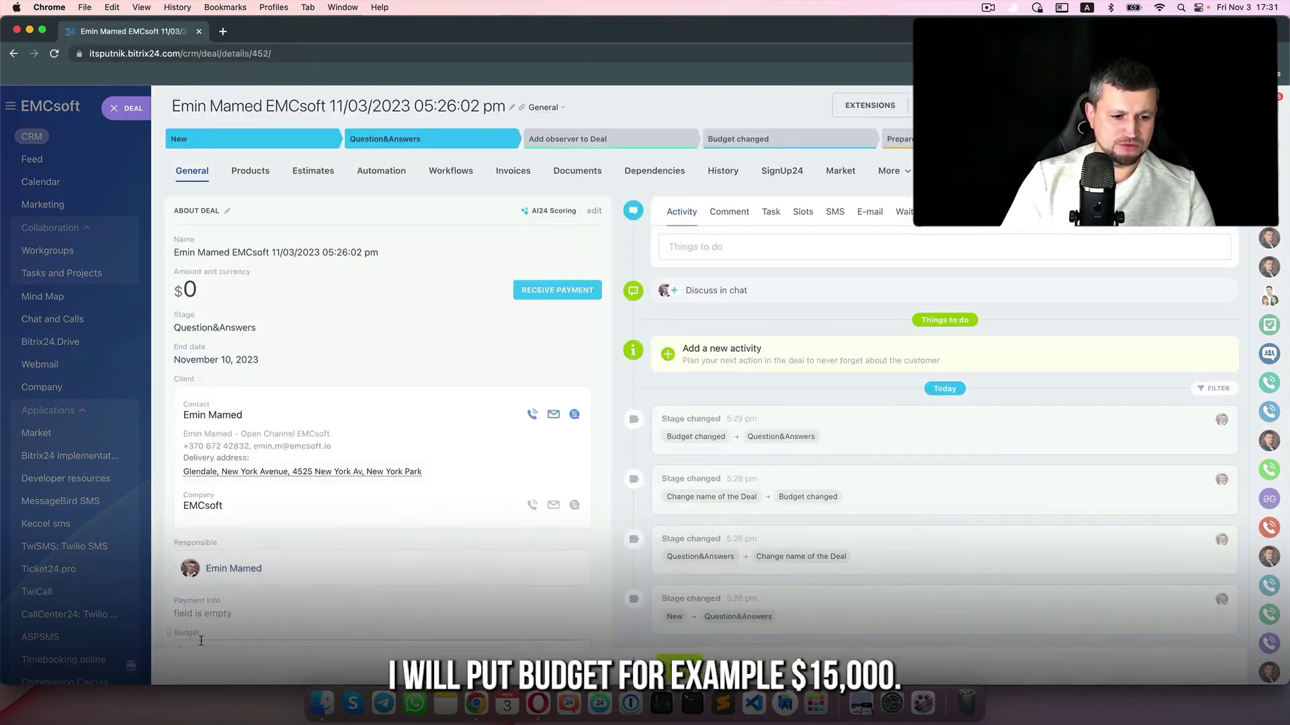
pyautogui.scroll(-3, 240, 609)
pyautogui.write('5000')
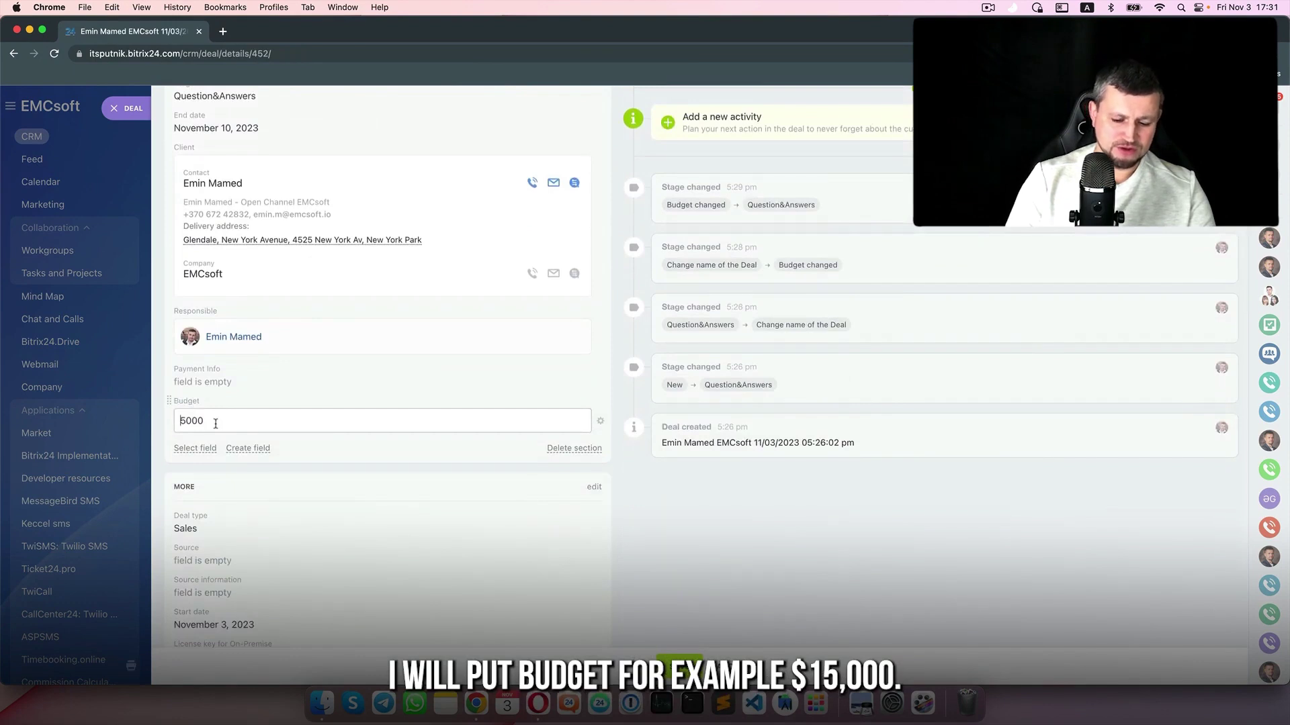
pyautogui.click(180, 420)
pyautogui.write('1')
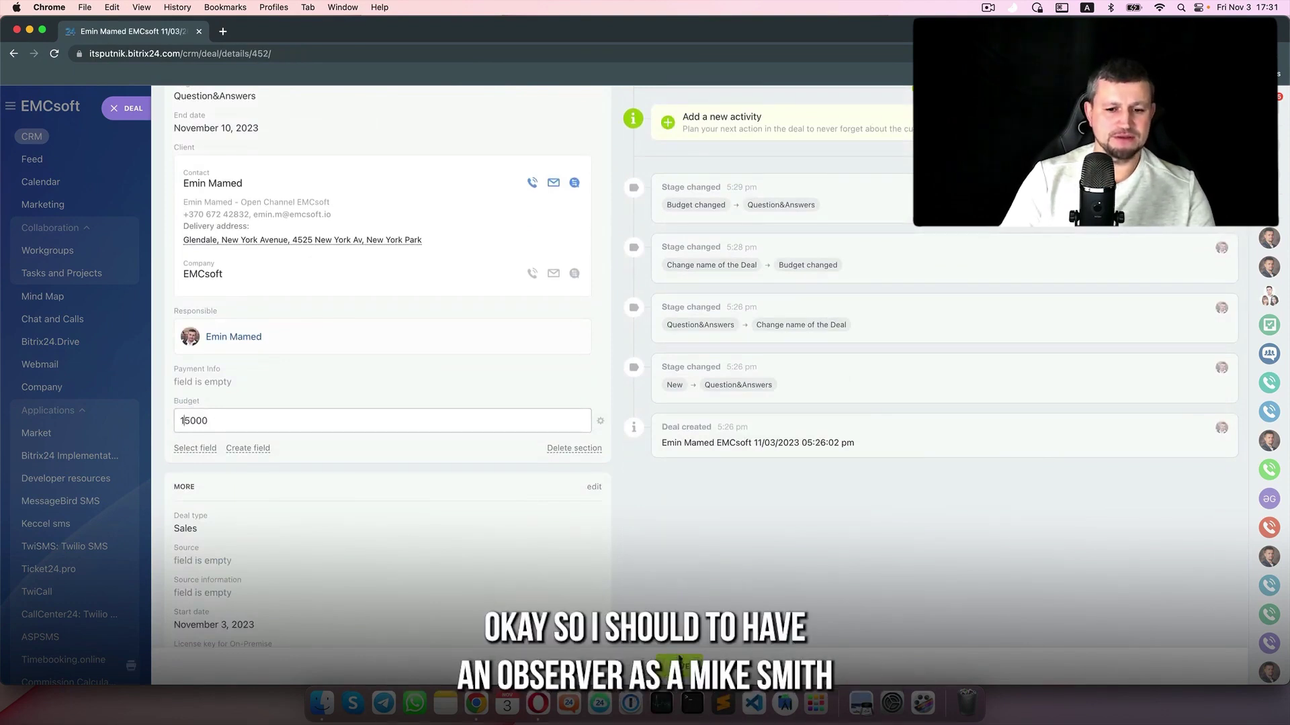
pyautogui.click(680, 661)
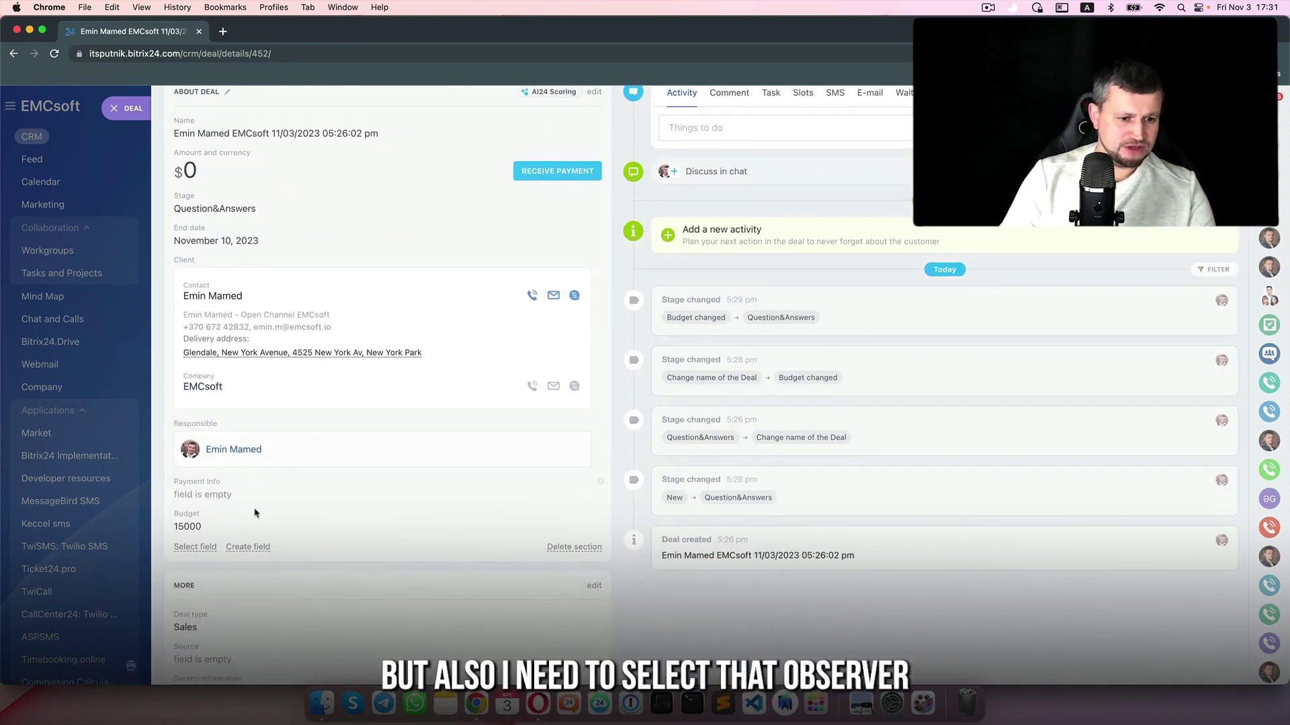
# - Add the Observers field to the deal form and place it right below Responsible
pyautogui.click(195, 548)
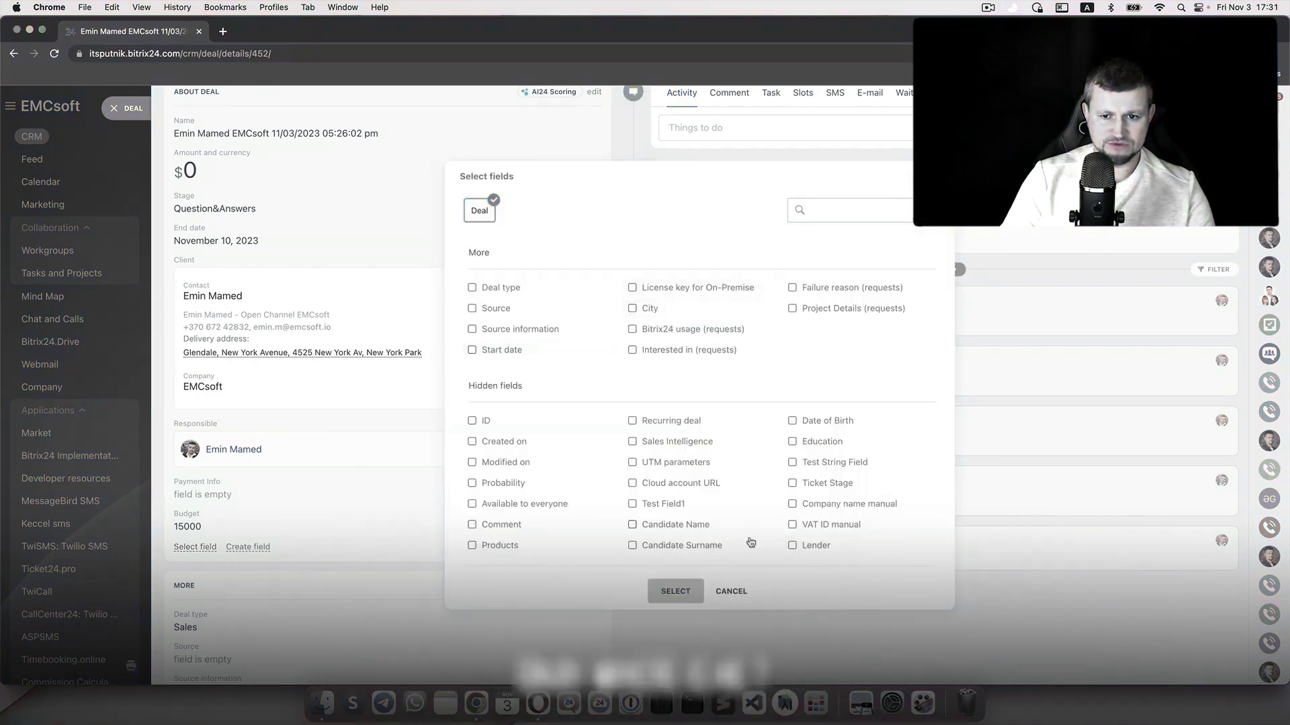
pyautogui.click(731, 591)
pyautogui.scroll(-4, 283, 539)
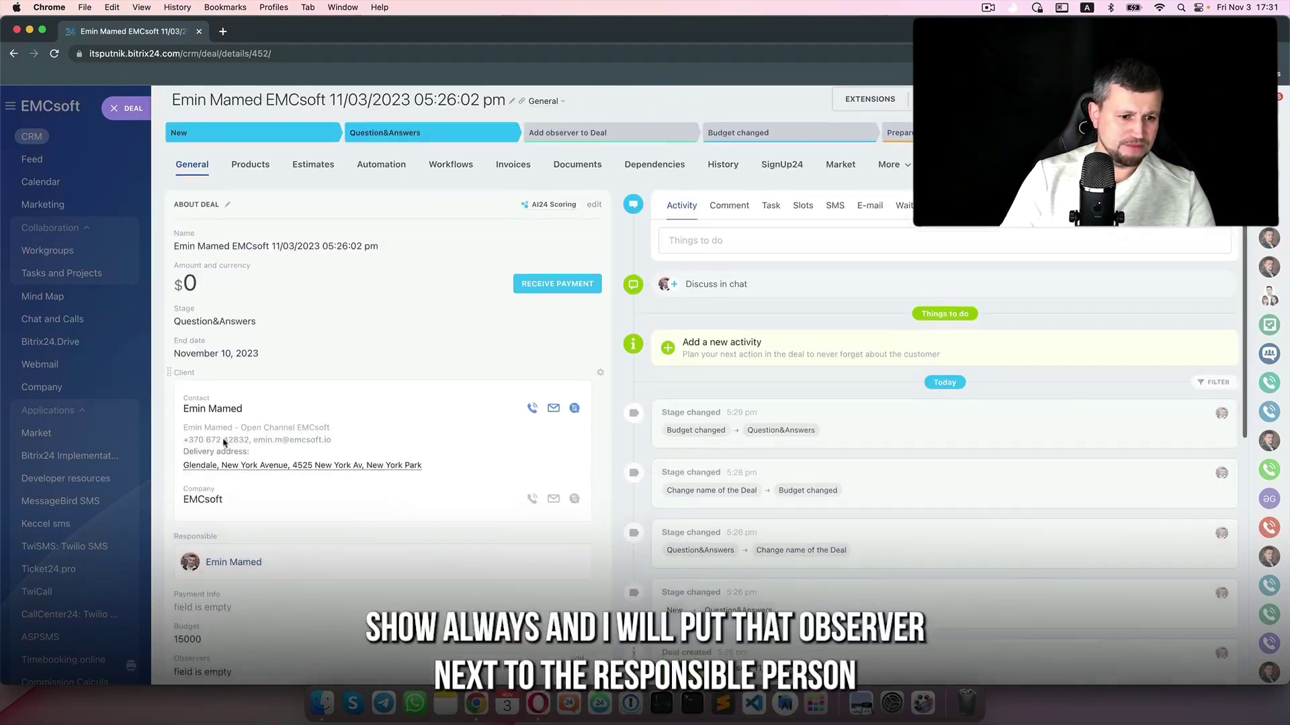
pyautogui.scroll(-2, 220, 529)
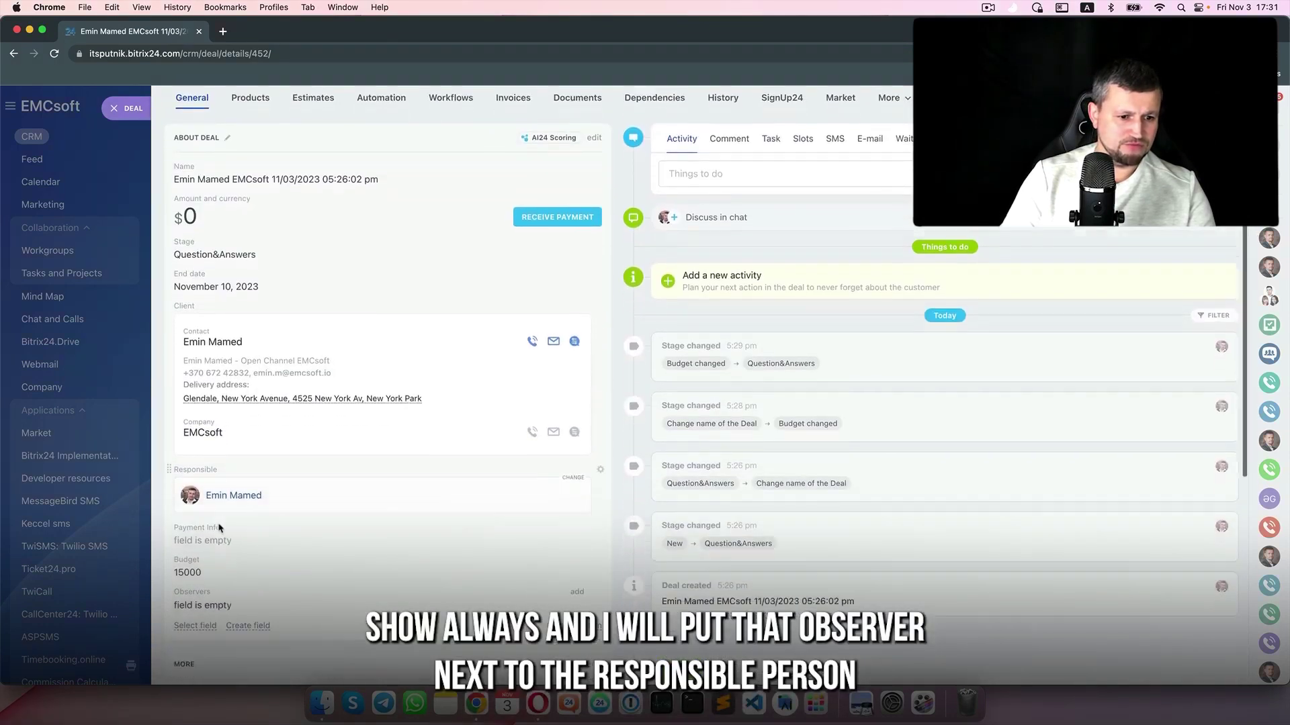
pyautogui.moveTo(168, 562); pyautogui.dragTo(192, 494)
pyautogui.scroll(3, 598, 370)
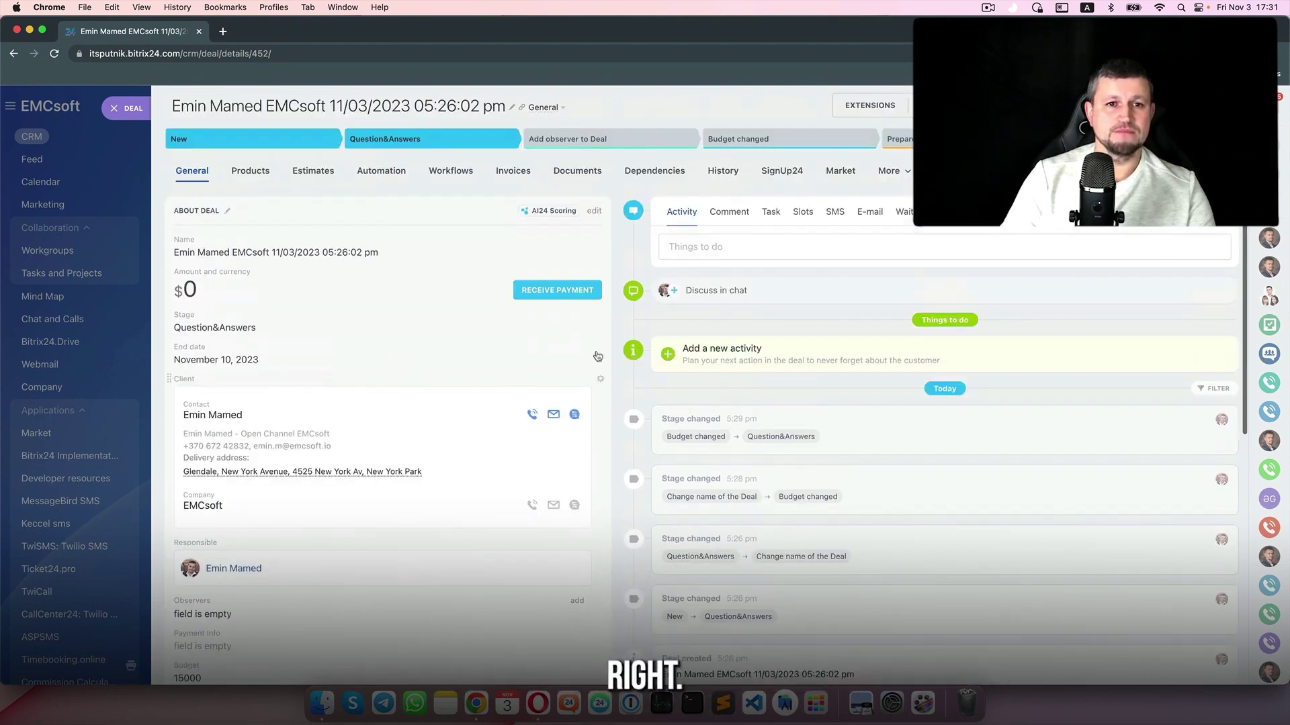
# - Move the deal into Add observer to Deal, reload, and check its Observers field
pyautogui.click(567, 141)
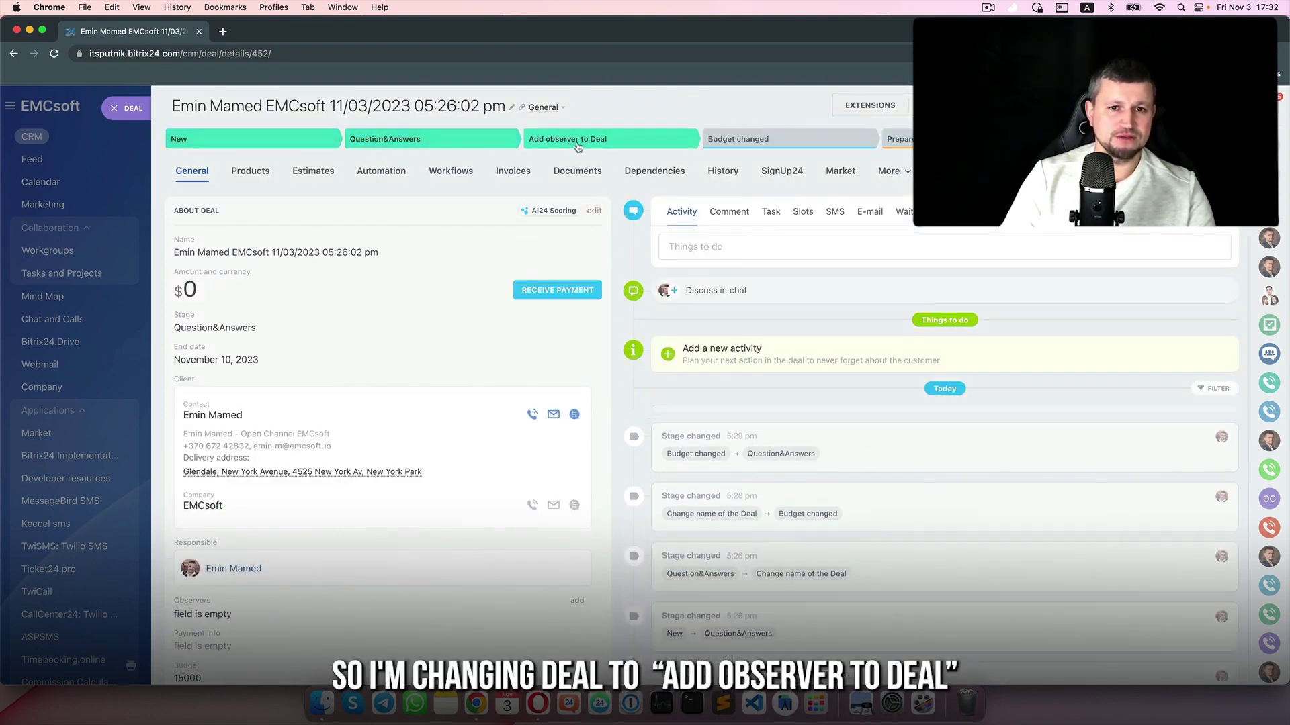
pyautogui.press('super+r')
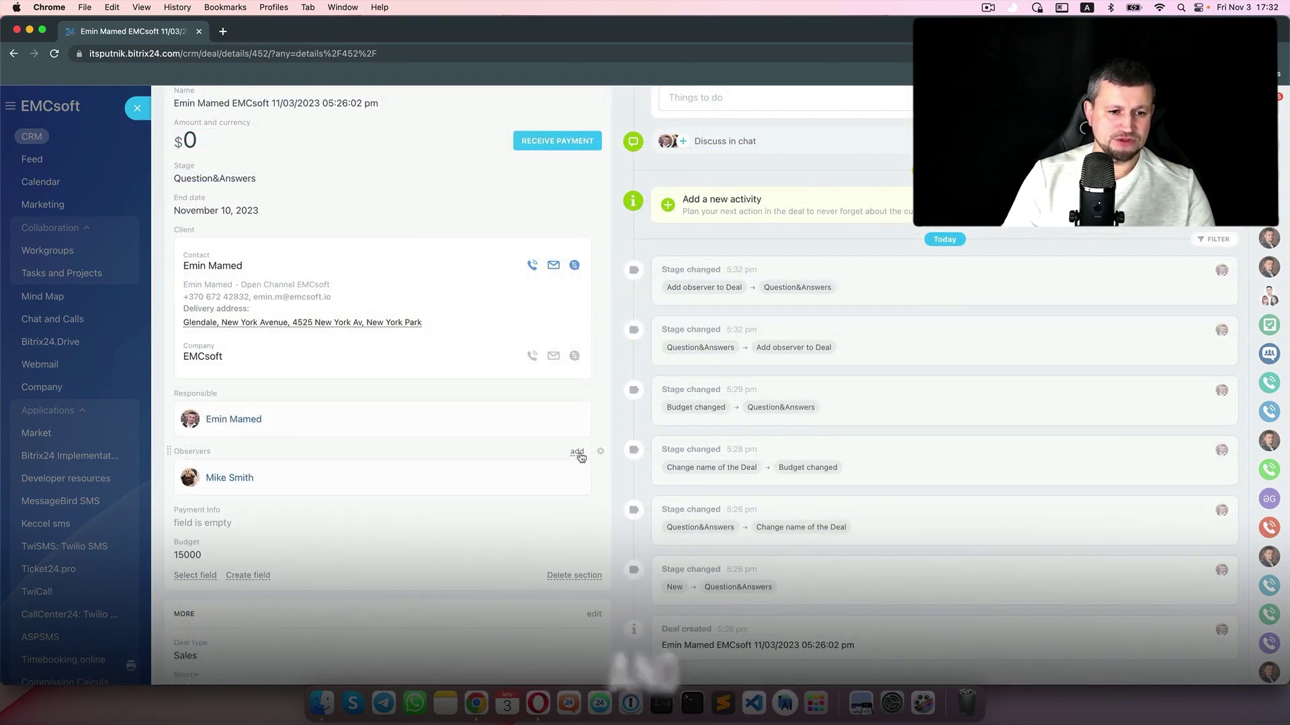
pyautogui.click(578, 451)
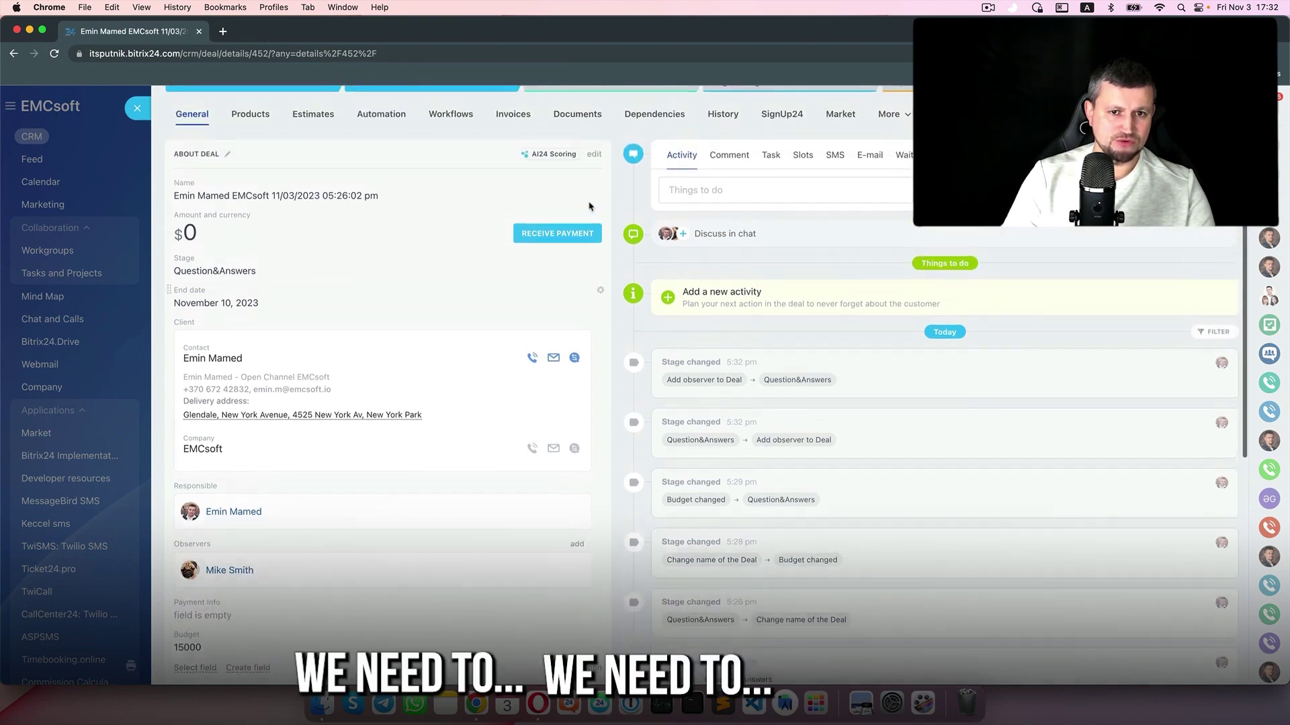
pyautogui.scroll(-7, 446, 563)
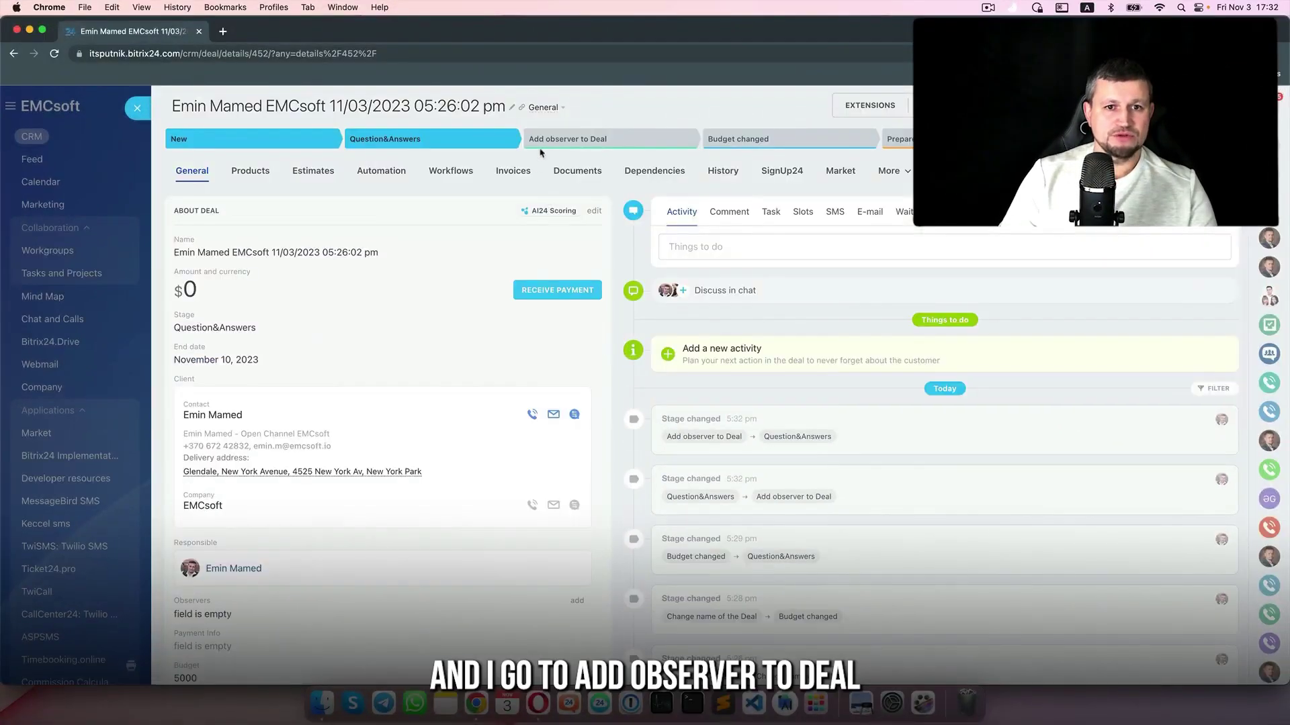
# - Move the deal into Add observer to Deal once more and reload the deals page
pyautogui.click(571, 146)
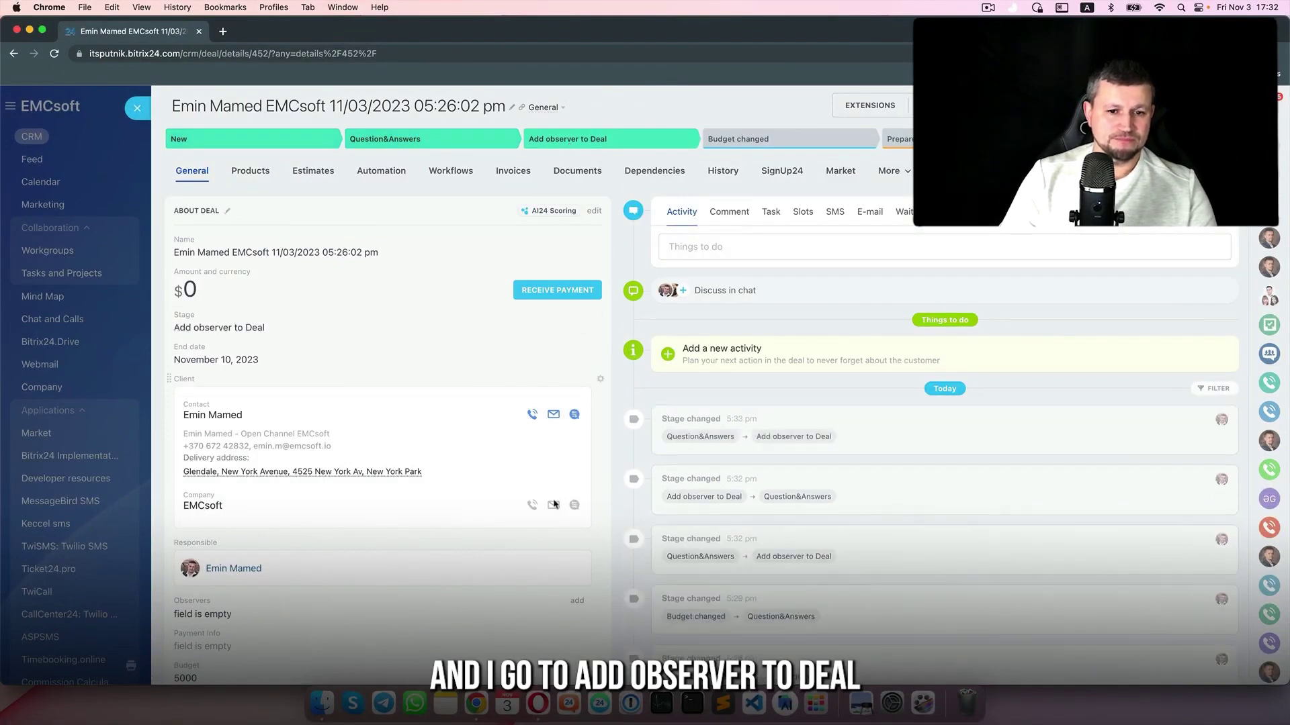
pyautogui.scroll(-2, 553, 504)
pyautogui.press('super+r')
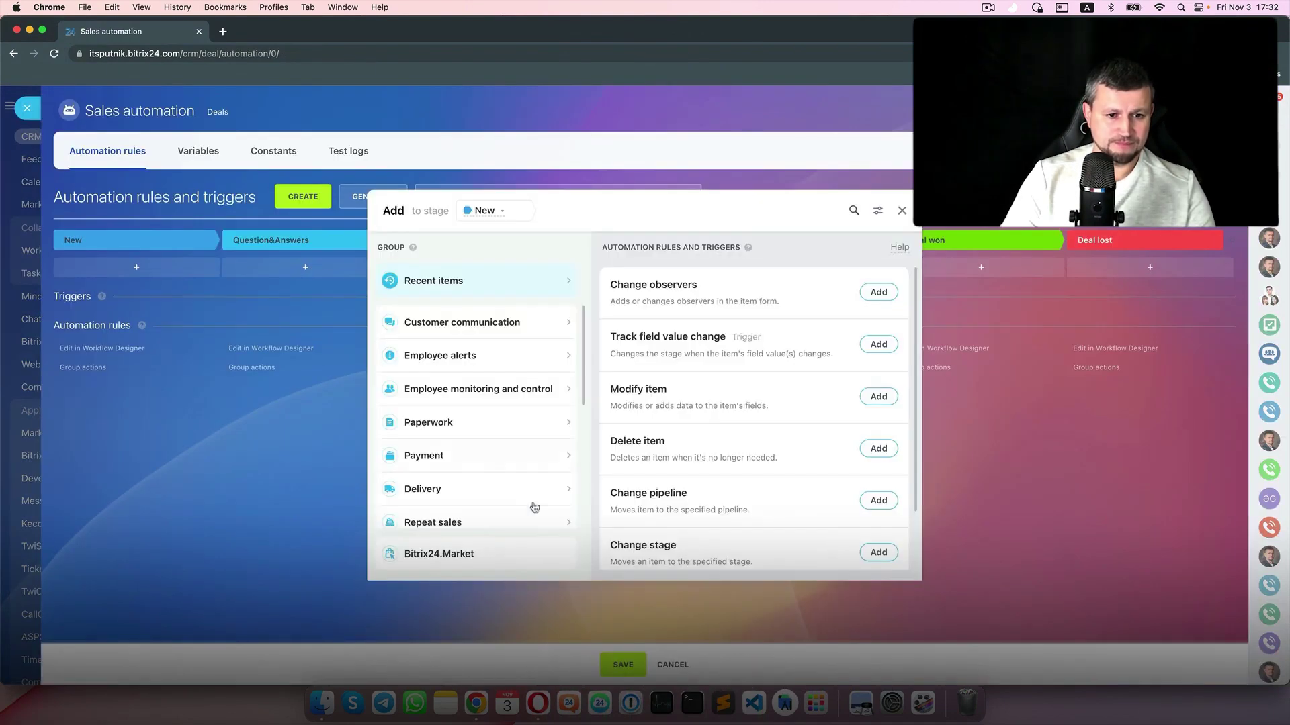
# - Add a Change responsible person rule from Manage workflow items to the New stage
pyautogui.scroll(-2, 477, 484)
pyautogui.click(470, 443)
pyautogui.scroll(-2, 752, 450)
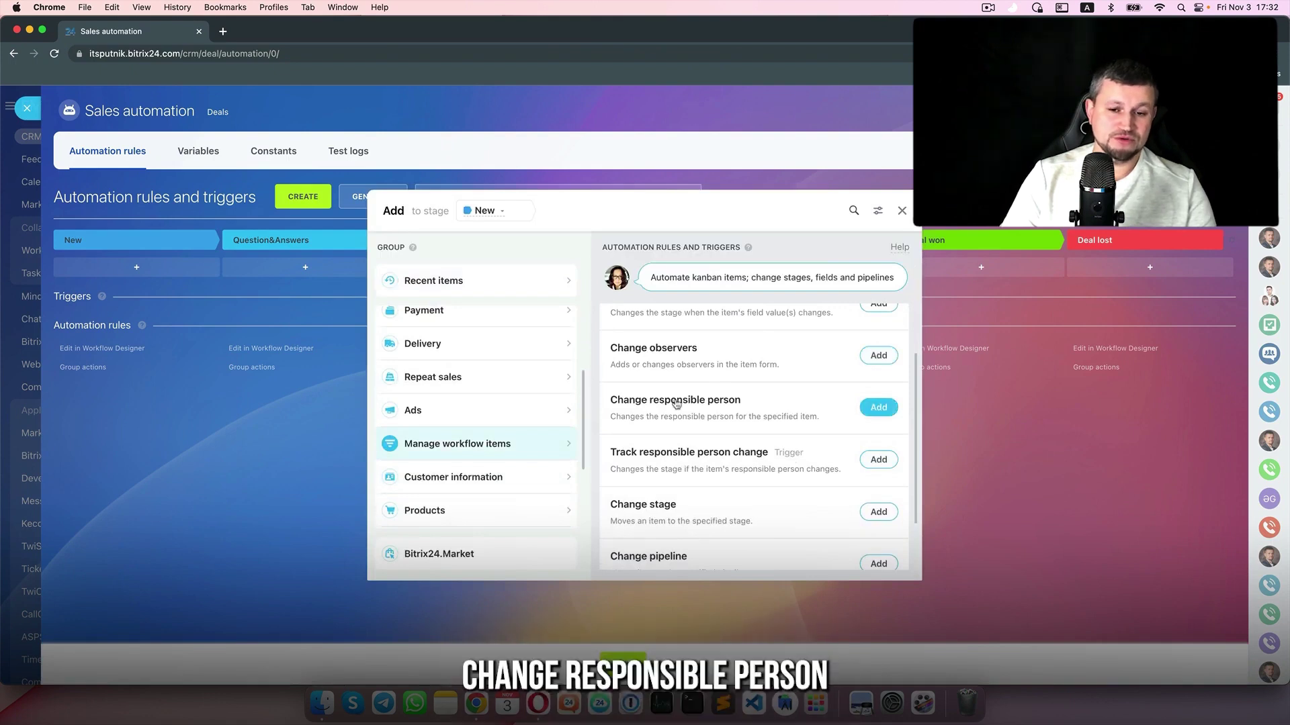
pyautogui.click(879, 408)
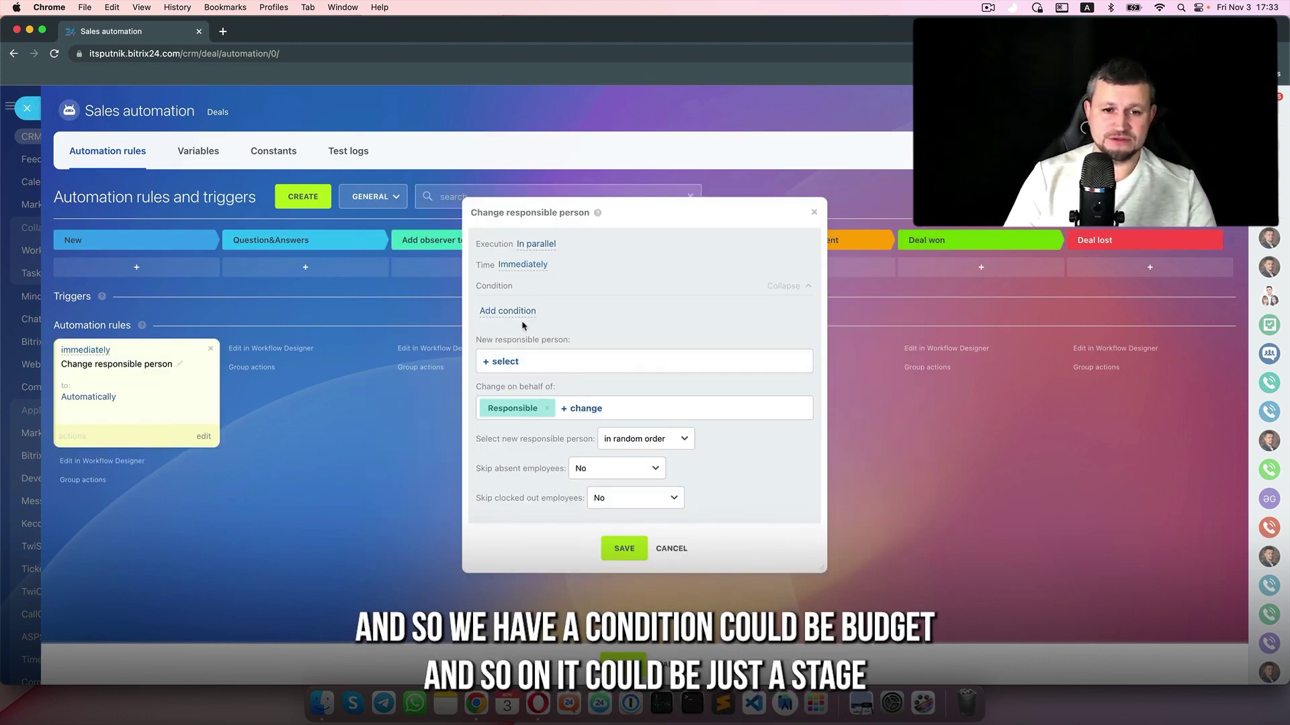
# - Choose the new responsible employee and the employee the rule acts on behalf of
pyautogui.click(514, 369)
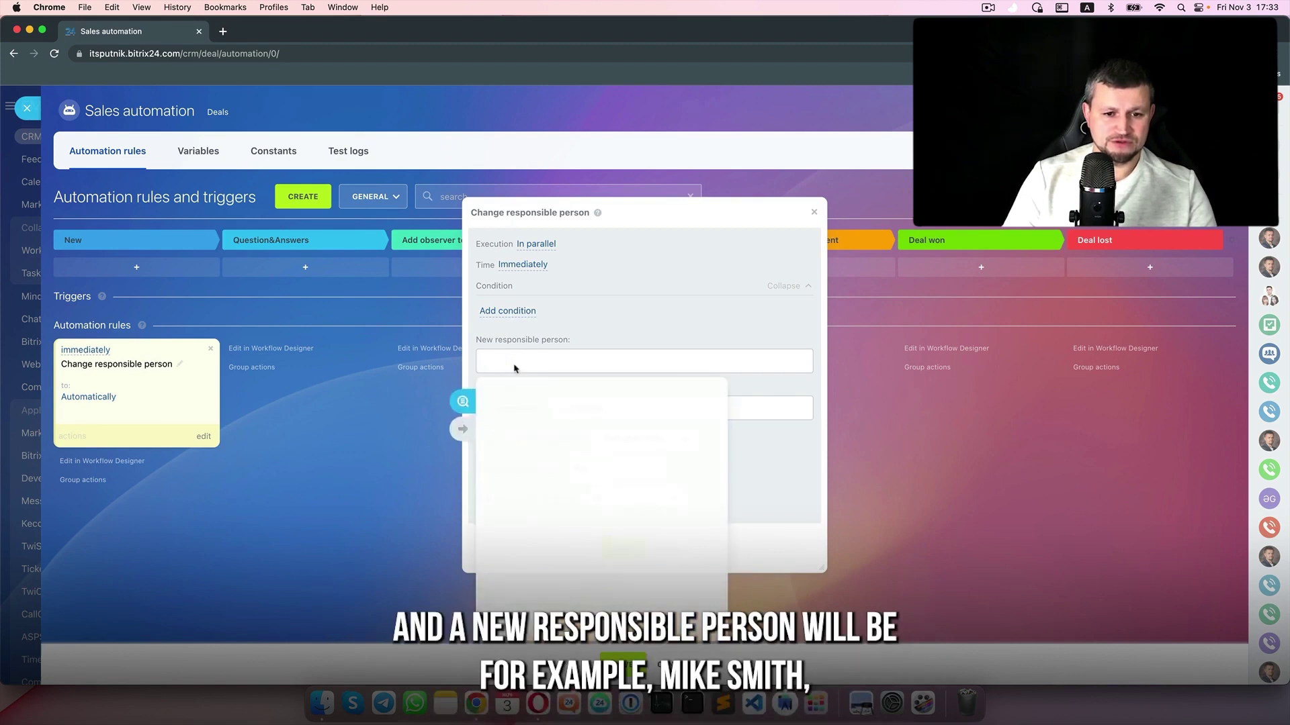
pyautogui.click(550, 431)
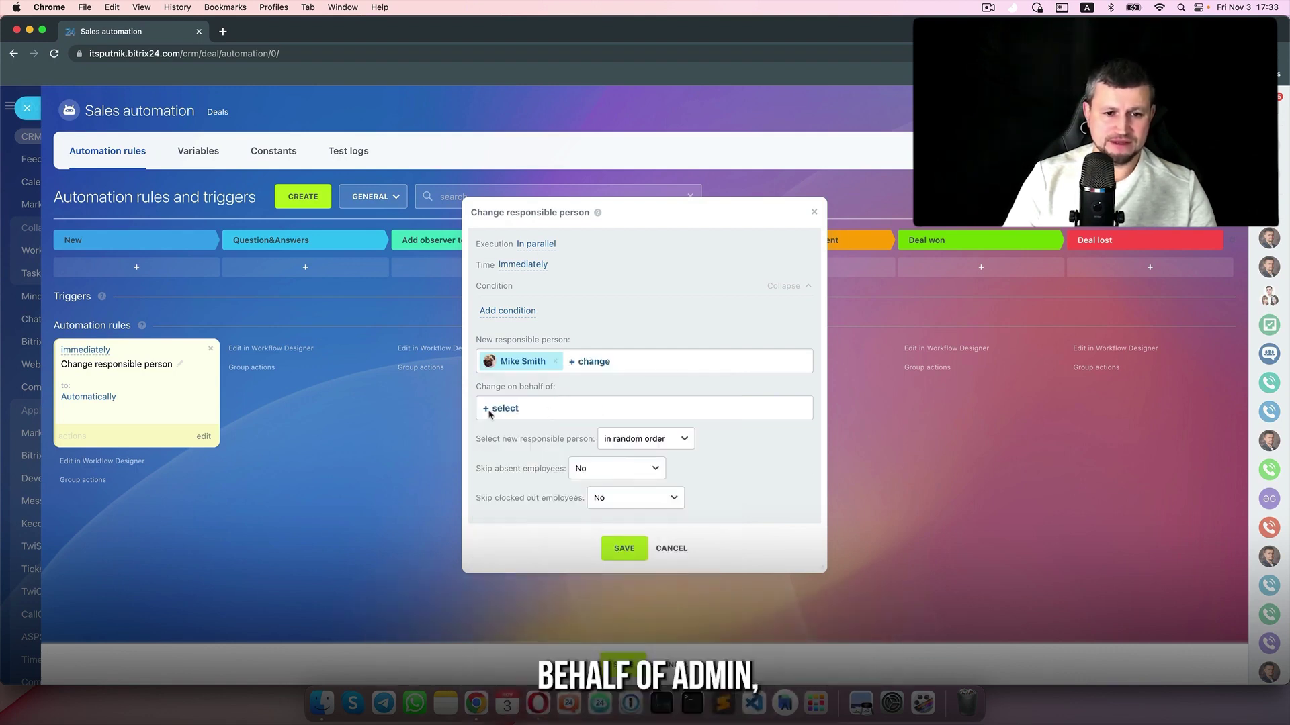
pyautogui.click(489, 411)
pyautogui.click(564, 176)
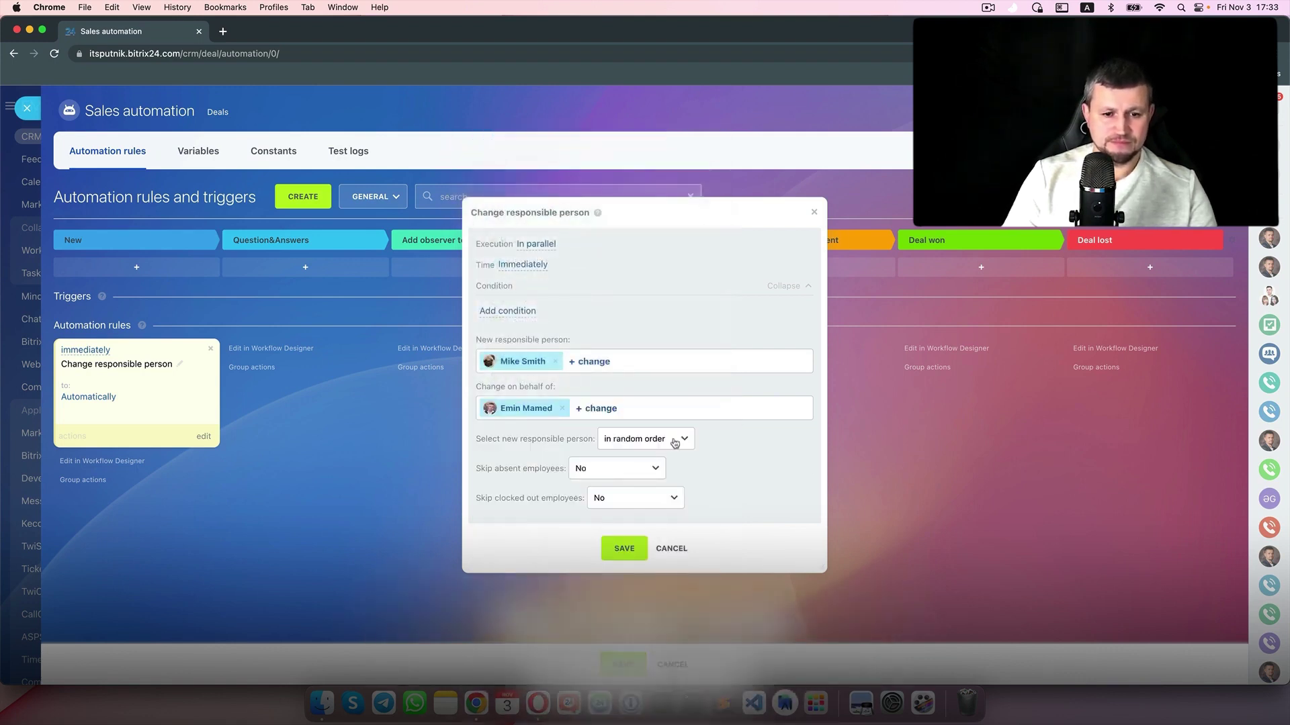
pyautogui.click(650, 449)
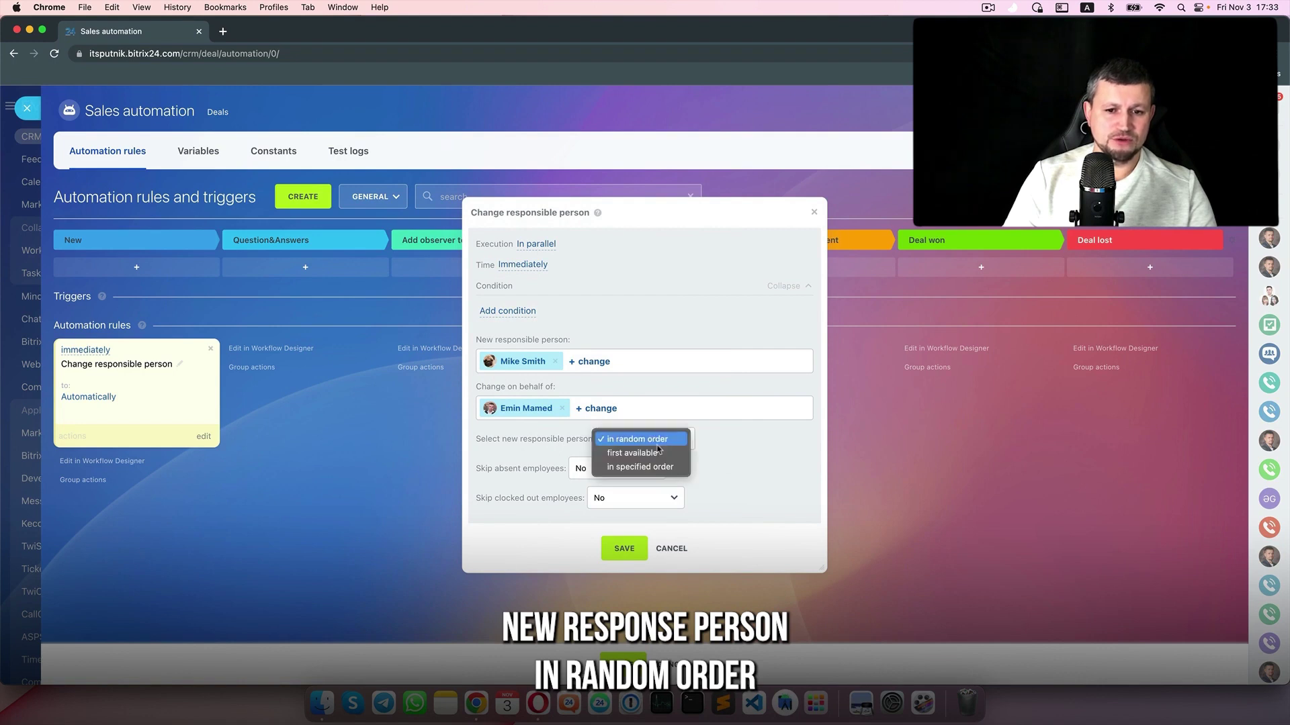
pyautogui.click(658, 443)
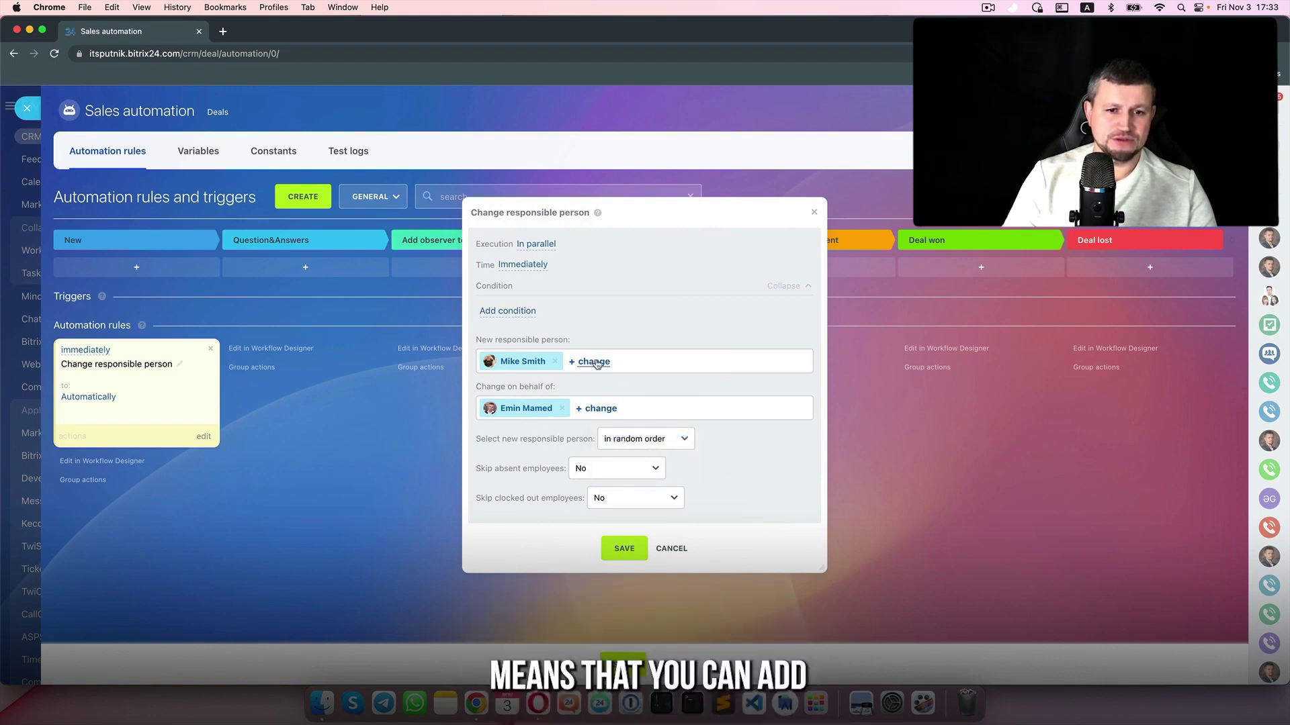
# - Add two more possible responsible employees and set the selection to 'in specified order'
pyautogui.click(595, 363)
pyautogui.click(569, 396)
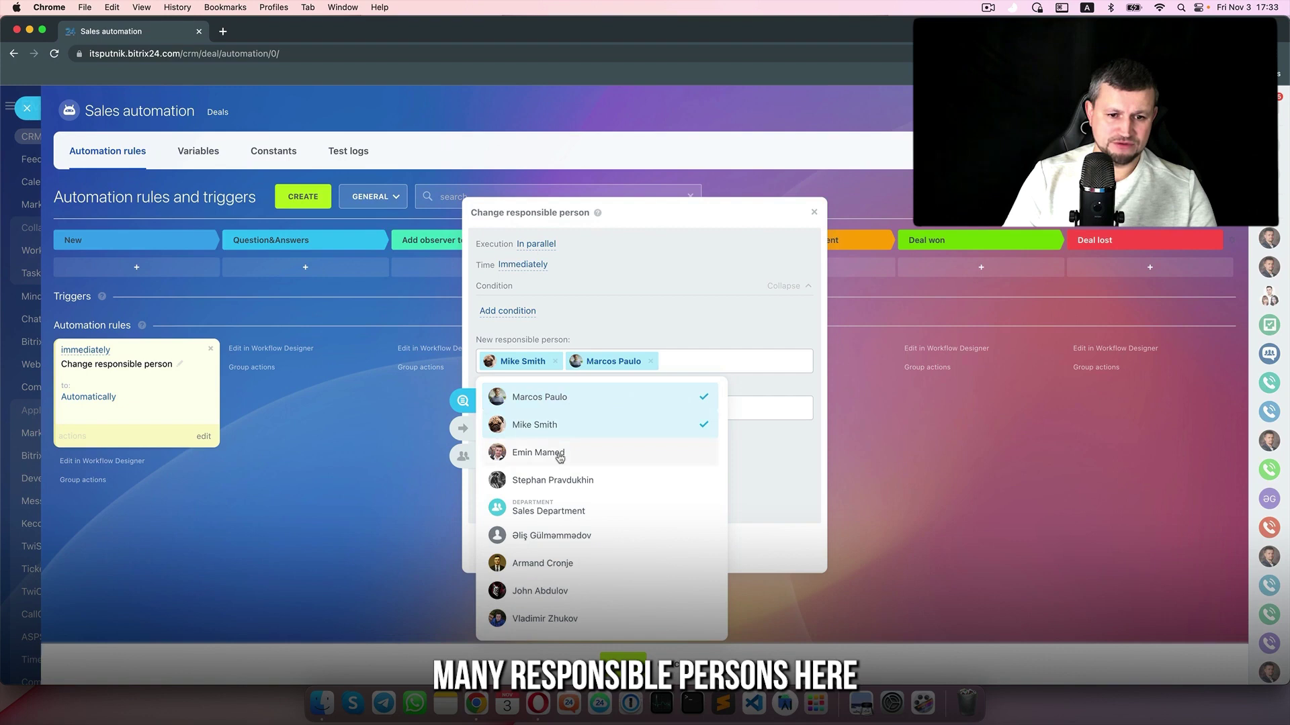
pyautogui.click(559, 480)
pyautogui.click(764, 313)
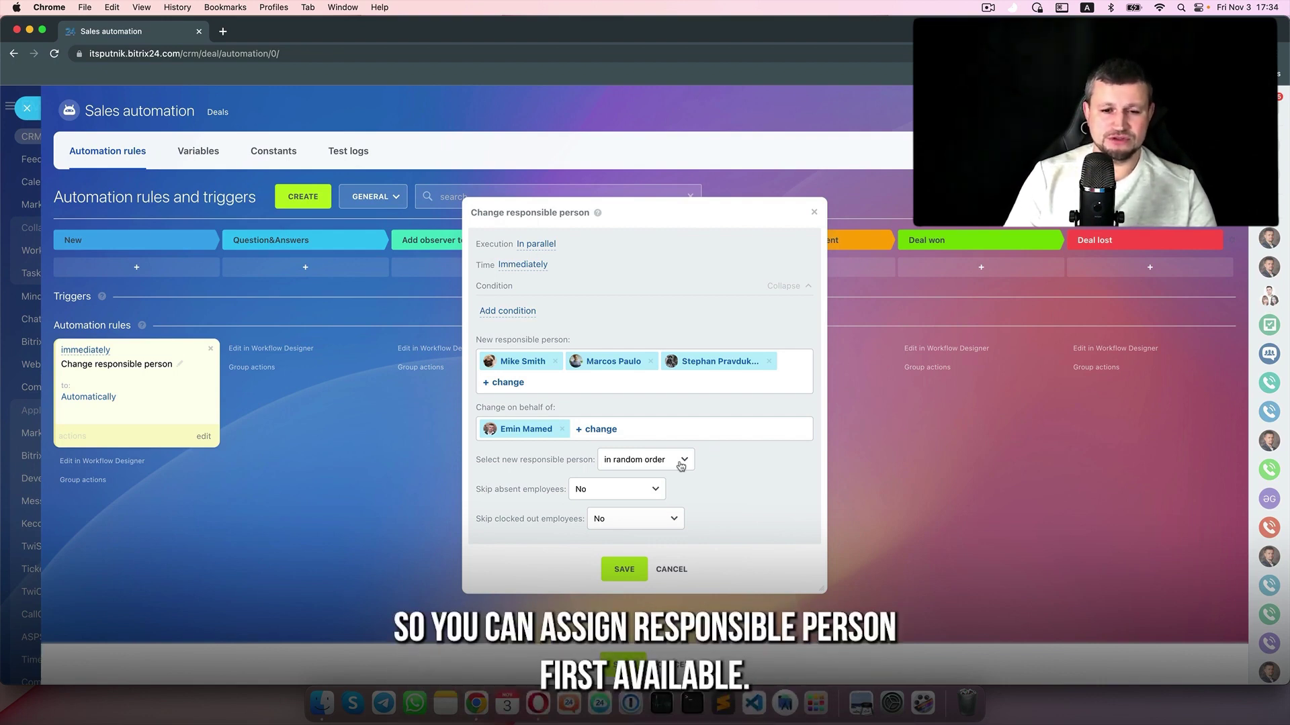
pyautogui.click(681, 463)
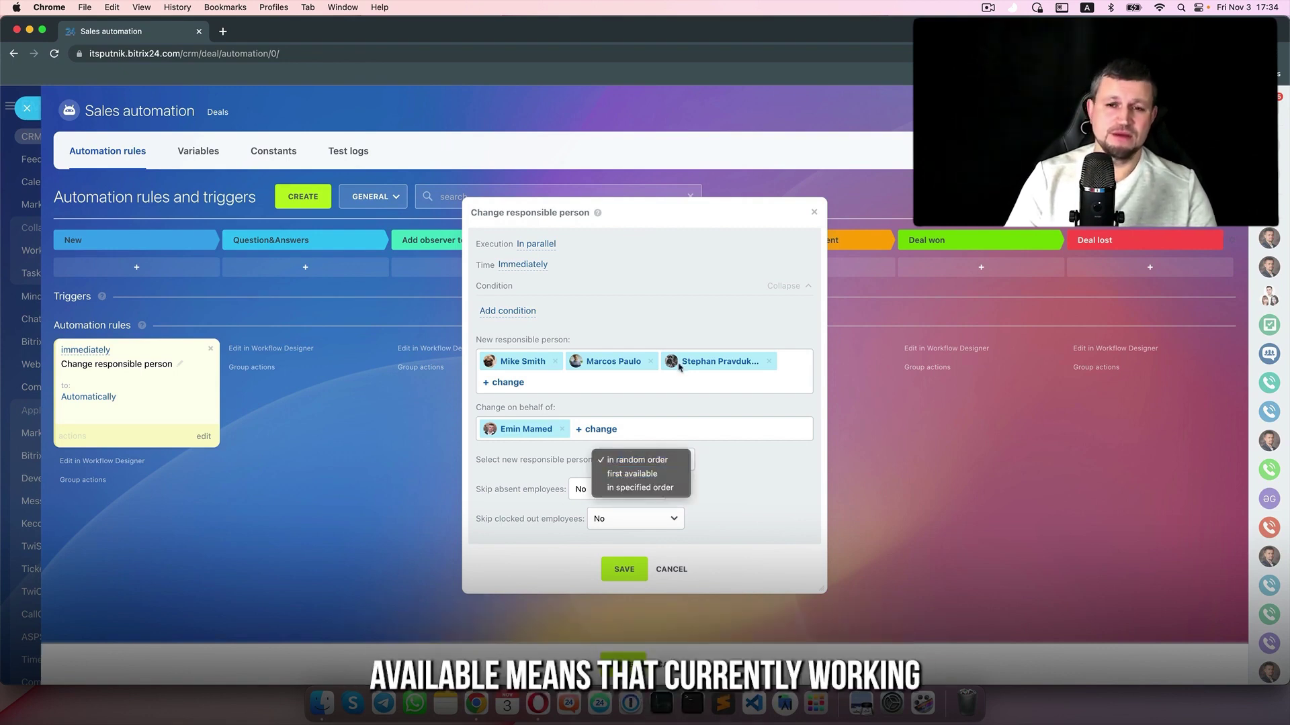
pyautogui.click(658, 490)
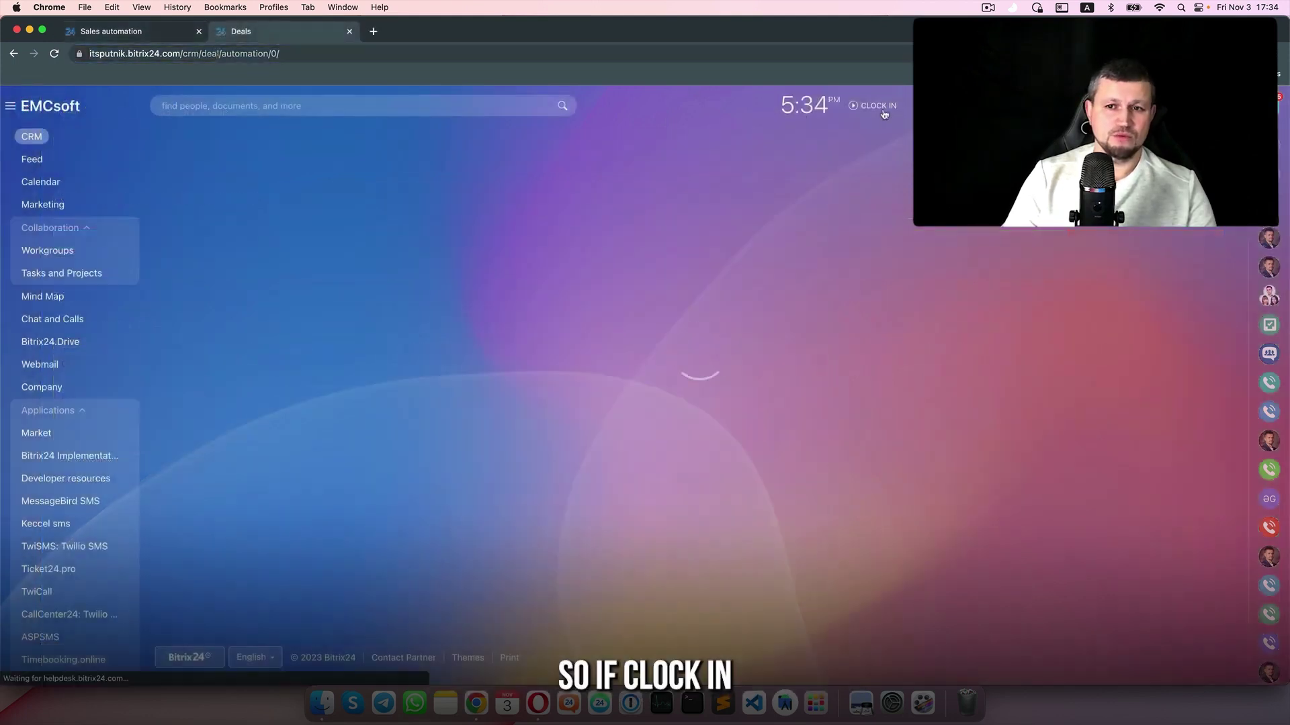
# - Clock in for the day and leave both skip options, absent and clocked-out employees, at No
pyautogui.click(882, 107)
pyautogui.click(771, 184)
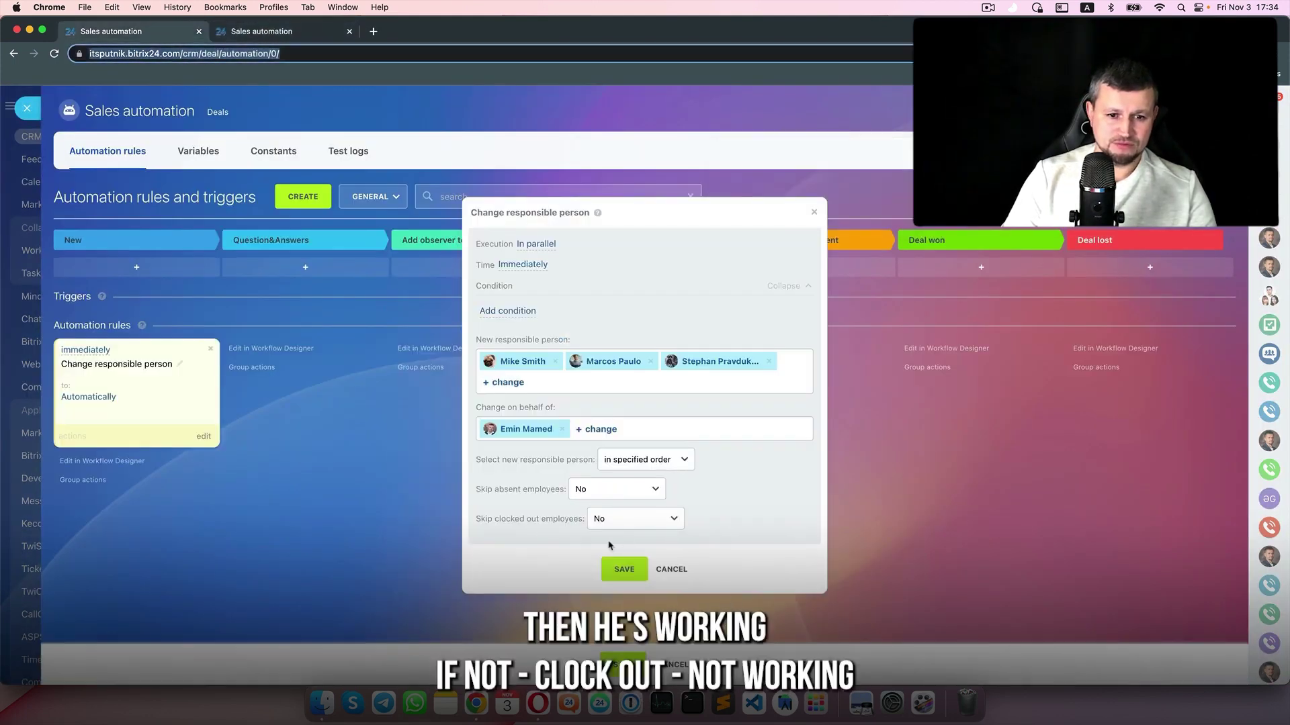
pyautogui.click(600, 484)
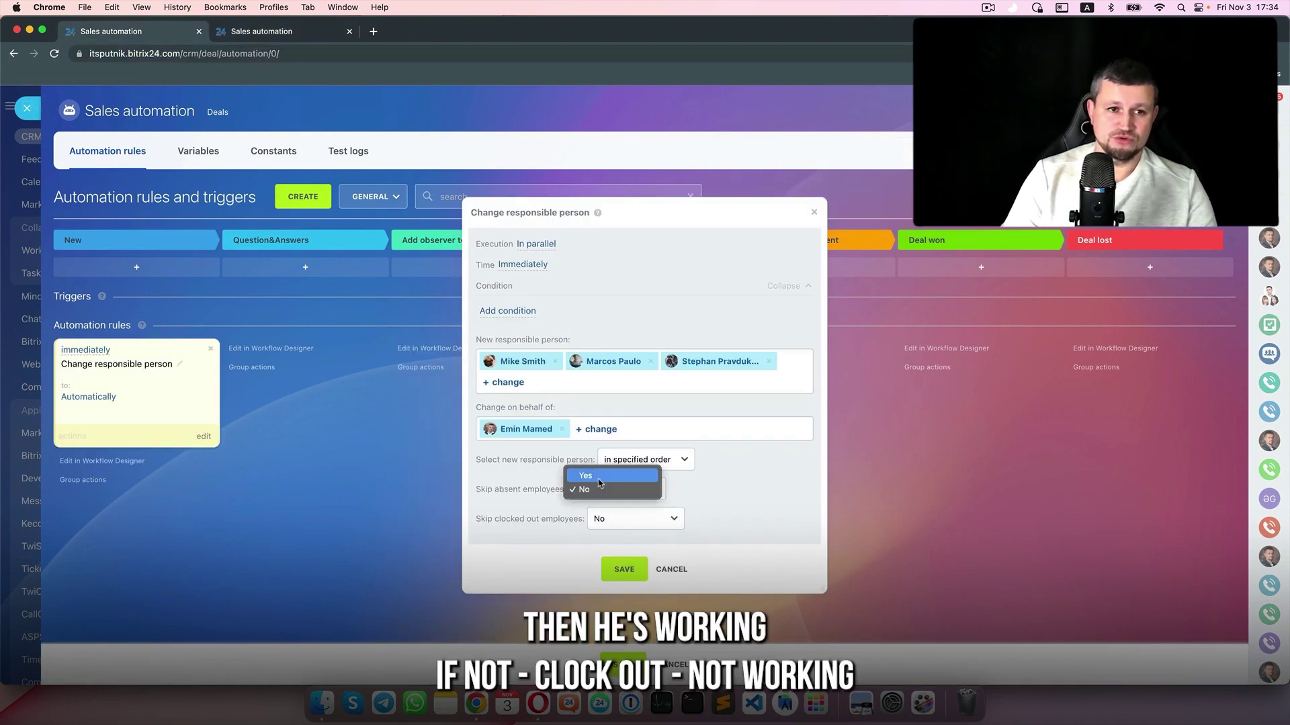
pyautogui.click(584, 490)
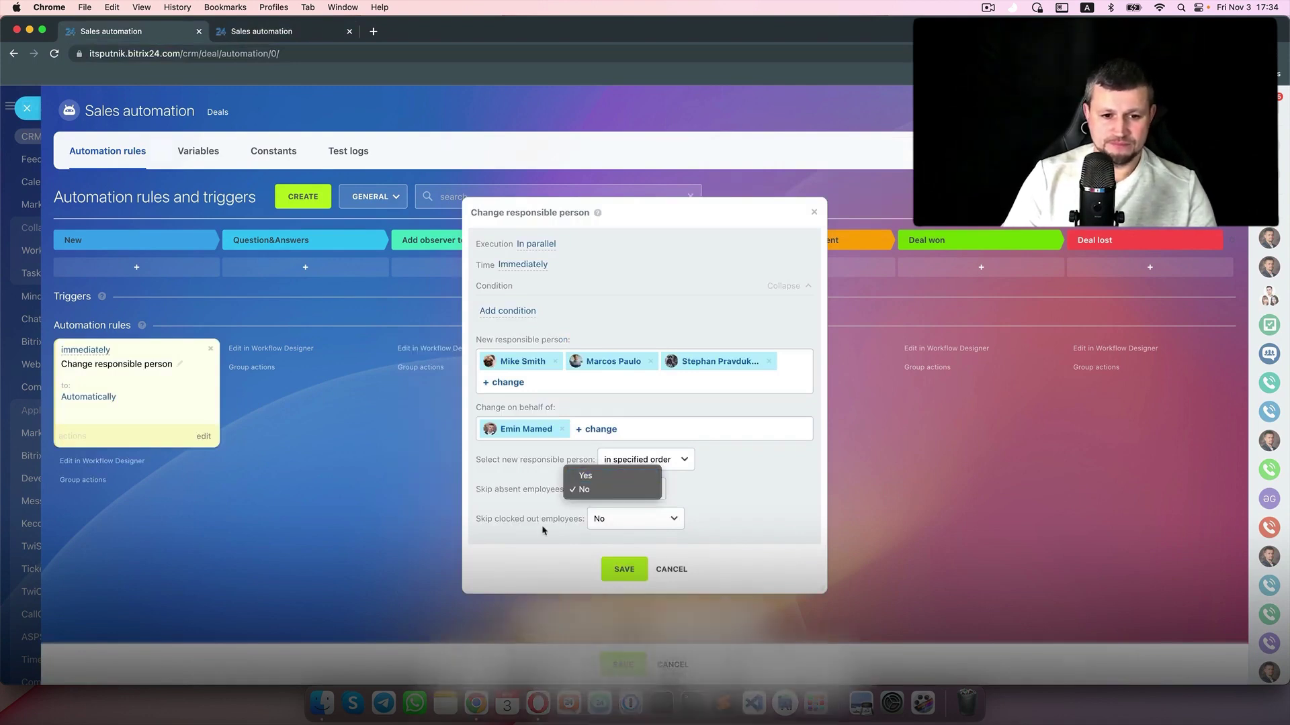
pyautogui.click(650, 519)
pyautogui.click(653, 519)
# - Remove two employees from the responsible list, save the rule, and drag the deal into Budget changed
pyautogui.moveTo(493, 519); pyautogui.dragTo(539, 491)
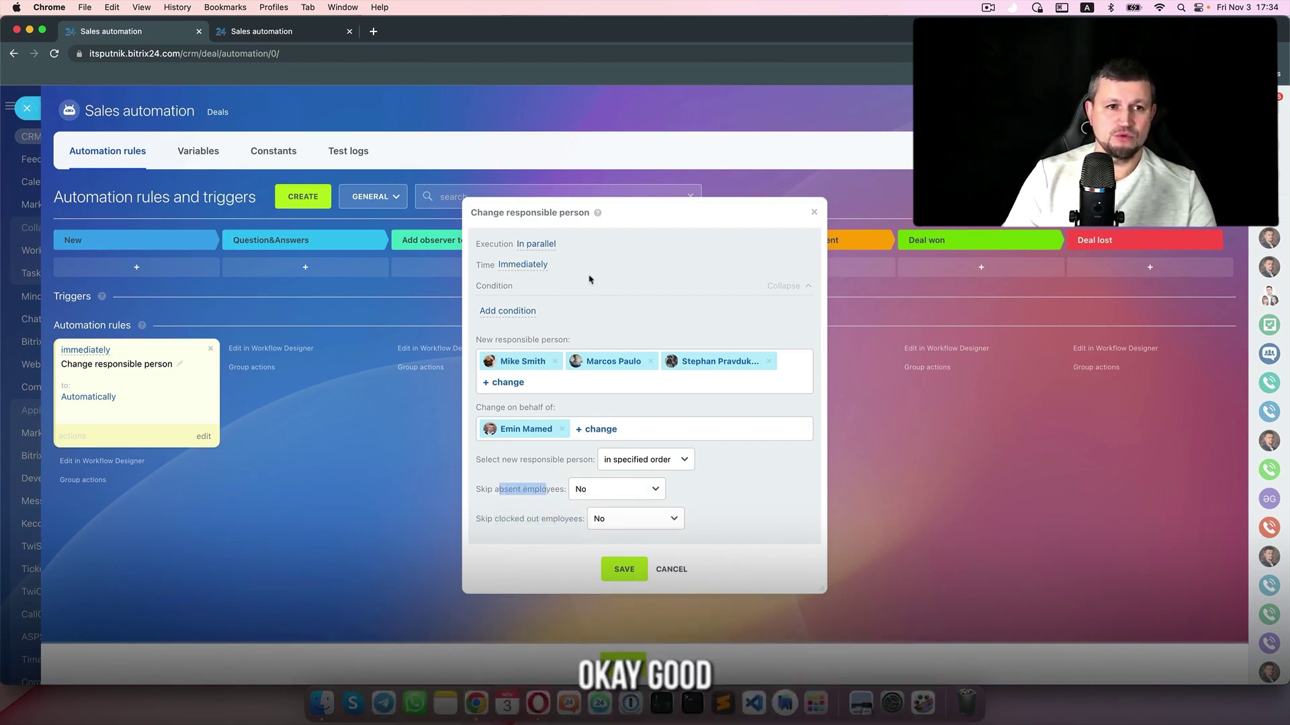
pyautogui.click(650, 361)
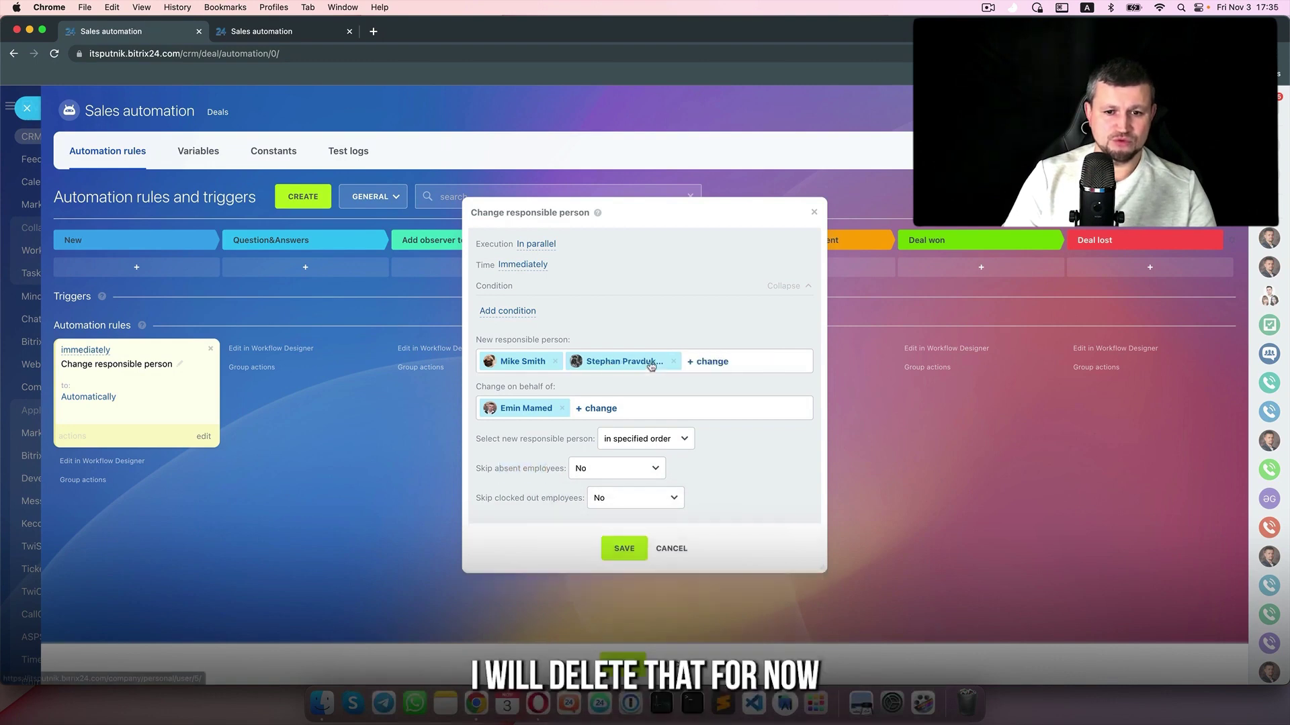
pyautogui.click(667, 361)
pyautogui.click(632, 550)
pyautogui.moveTo(69, 351); pyautogui.dragTo(607, 406)
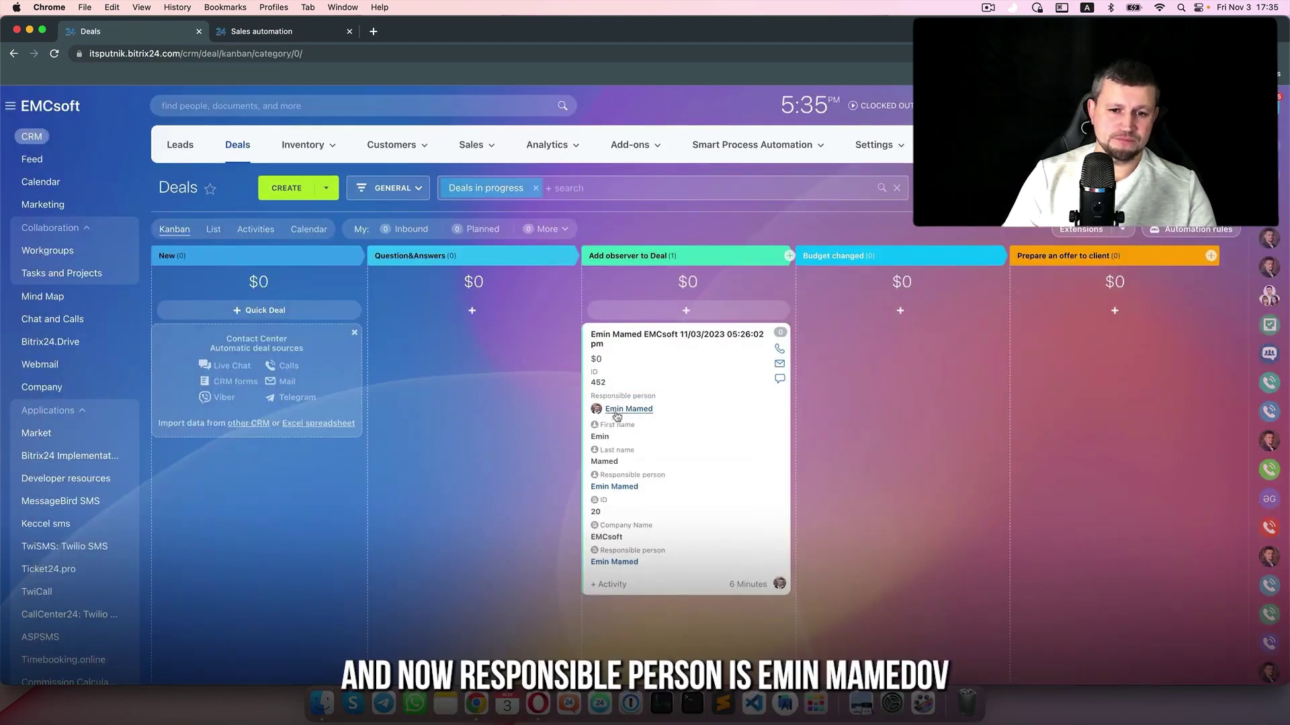
# - Drag the deal into Budget changed and reload the board to confirm its responsible person changed
pyautogui.moveTo(685, 418); pyautogui.dragTo(863, 412)
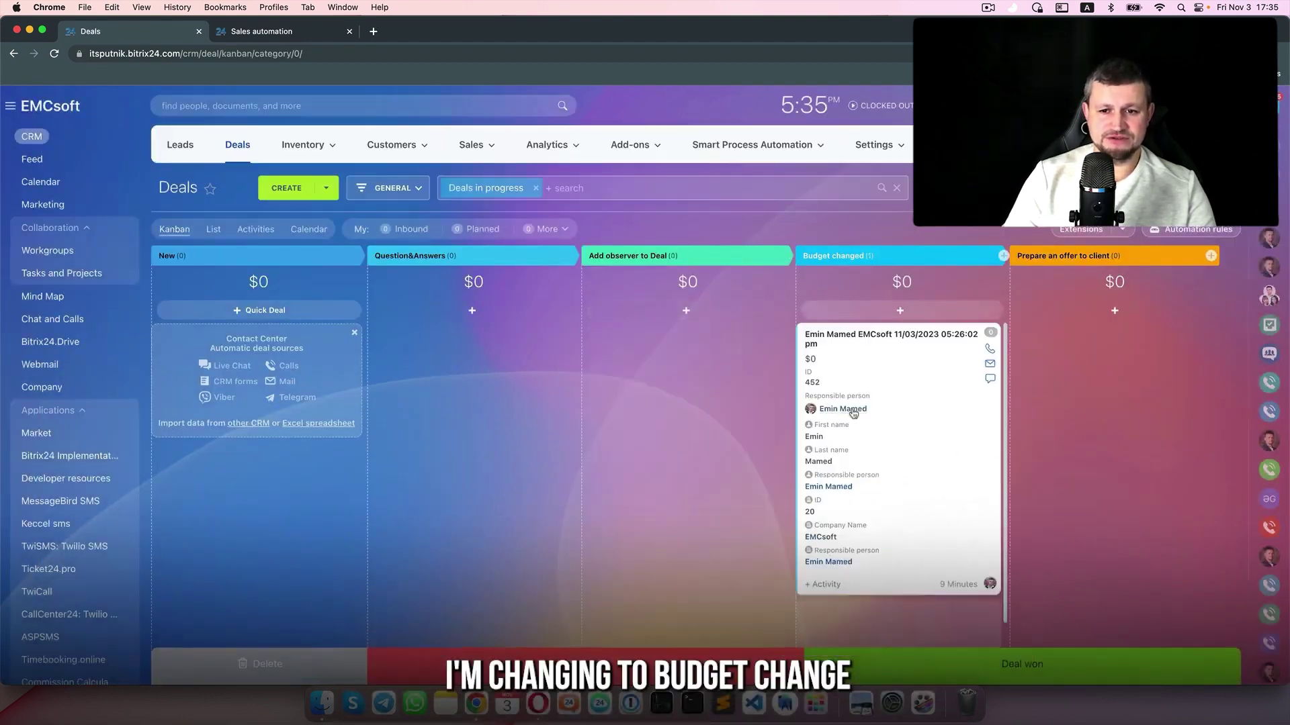
pyautogui.press('super+r')
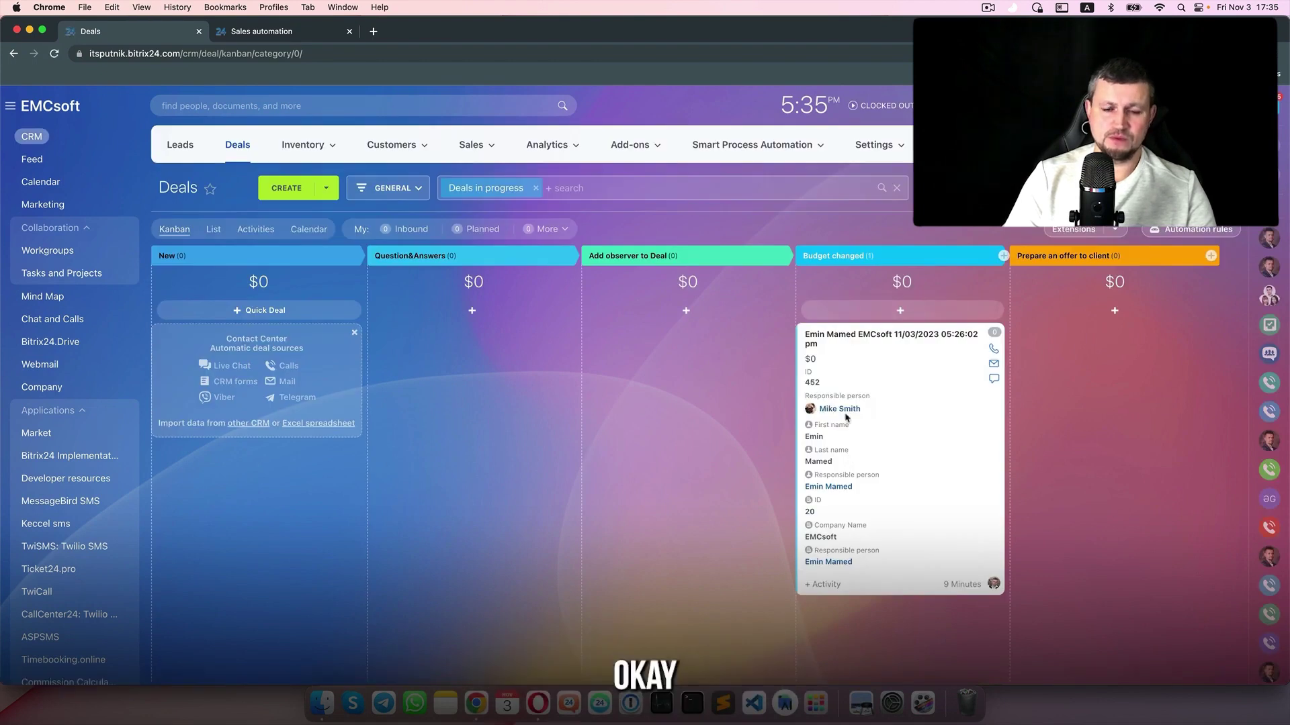
pyautogui.moveTo(845, 417); pyautogui.dragTo(835, 411)
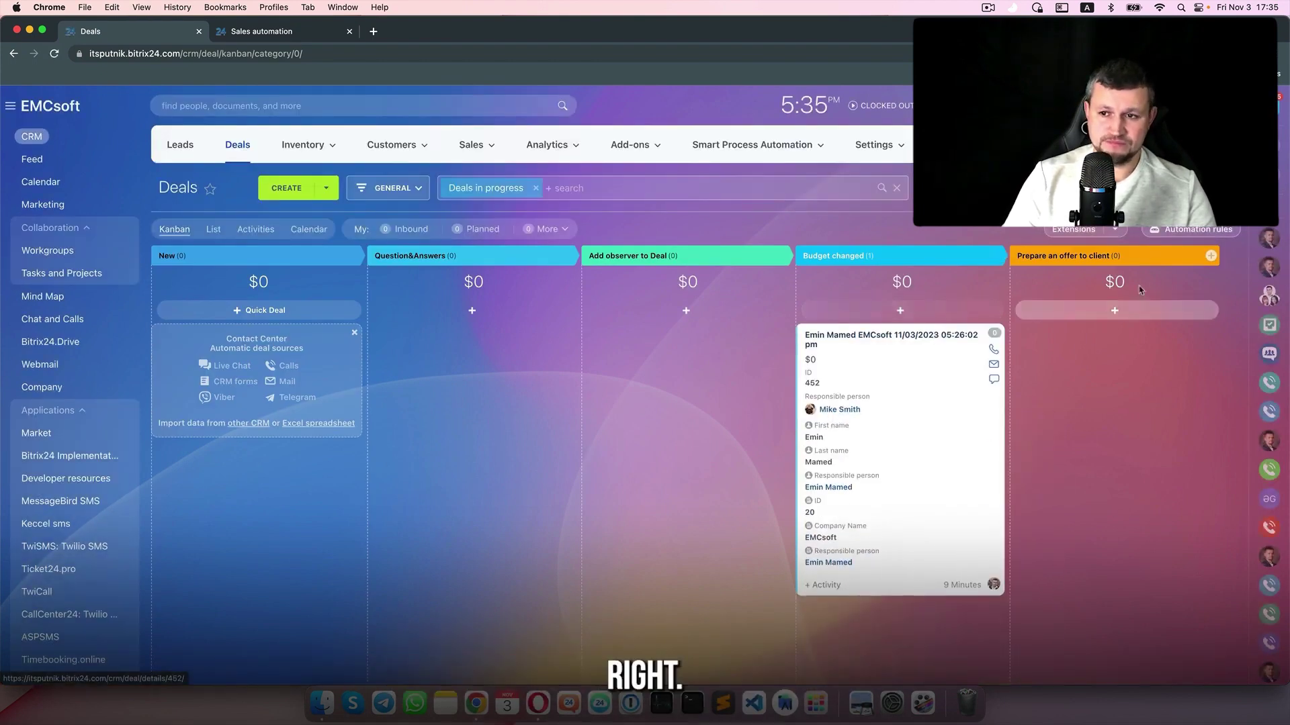
pyautogui.click(1182, 235)
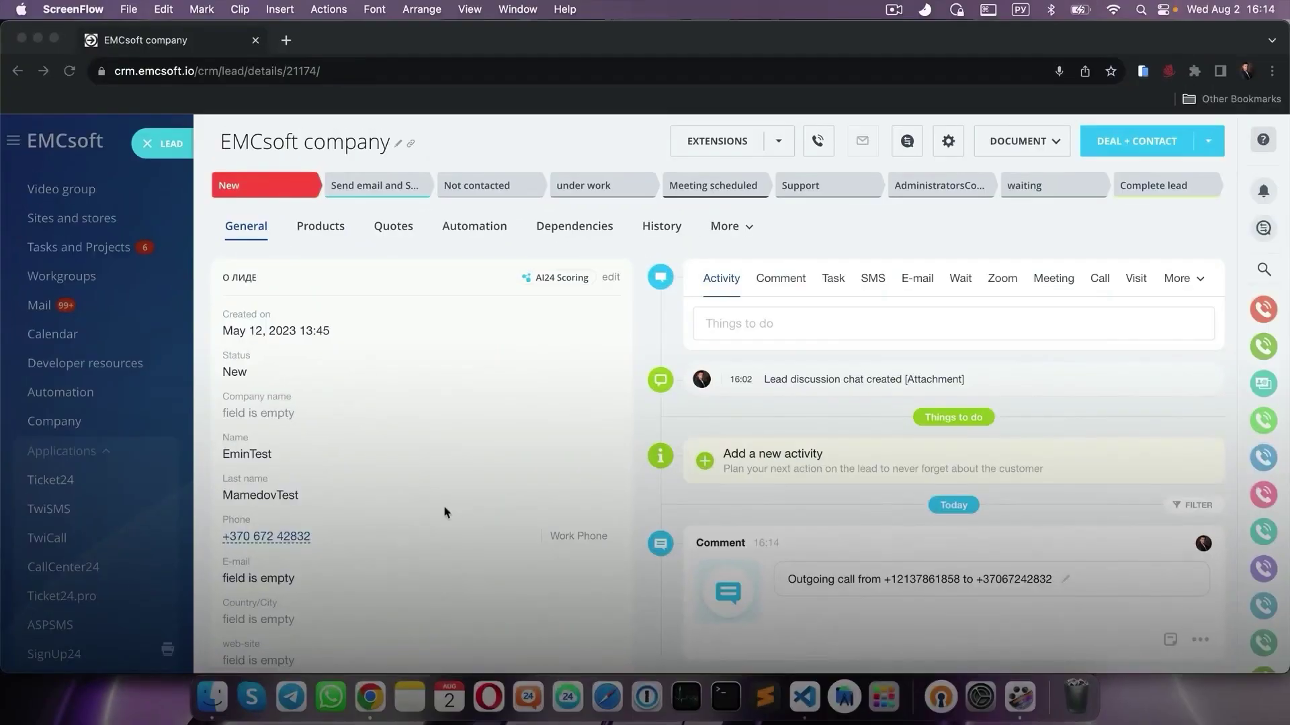
# - Call the lead's phone number from the chosen source number
pyautogui.click(285, 545)
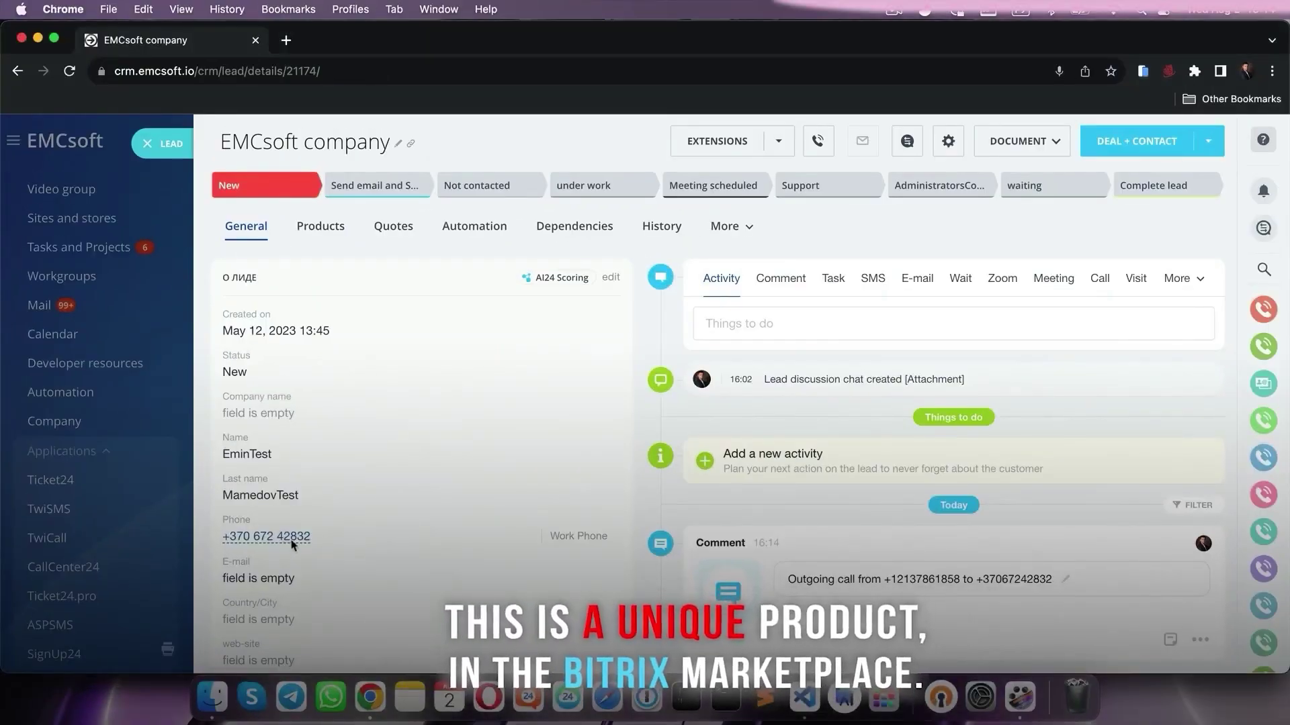
pyautogui.click(245, 541)
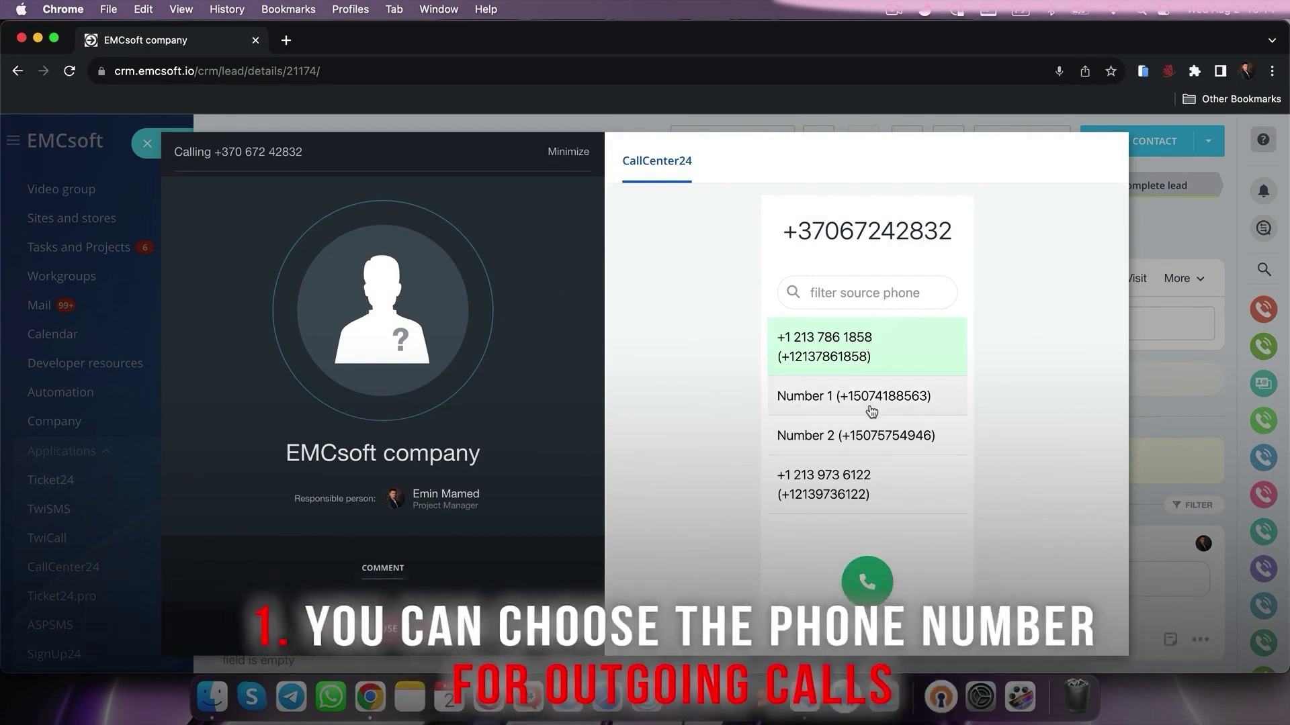
pyautogui.click(867, 581)
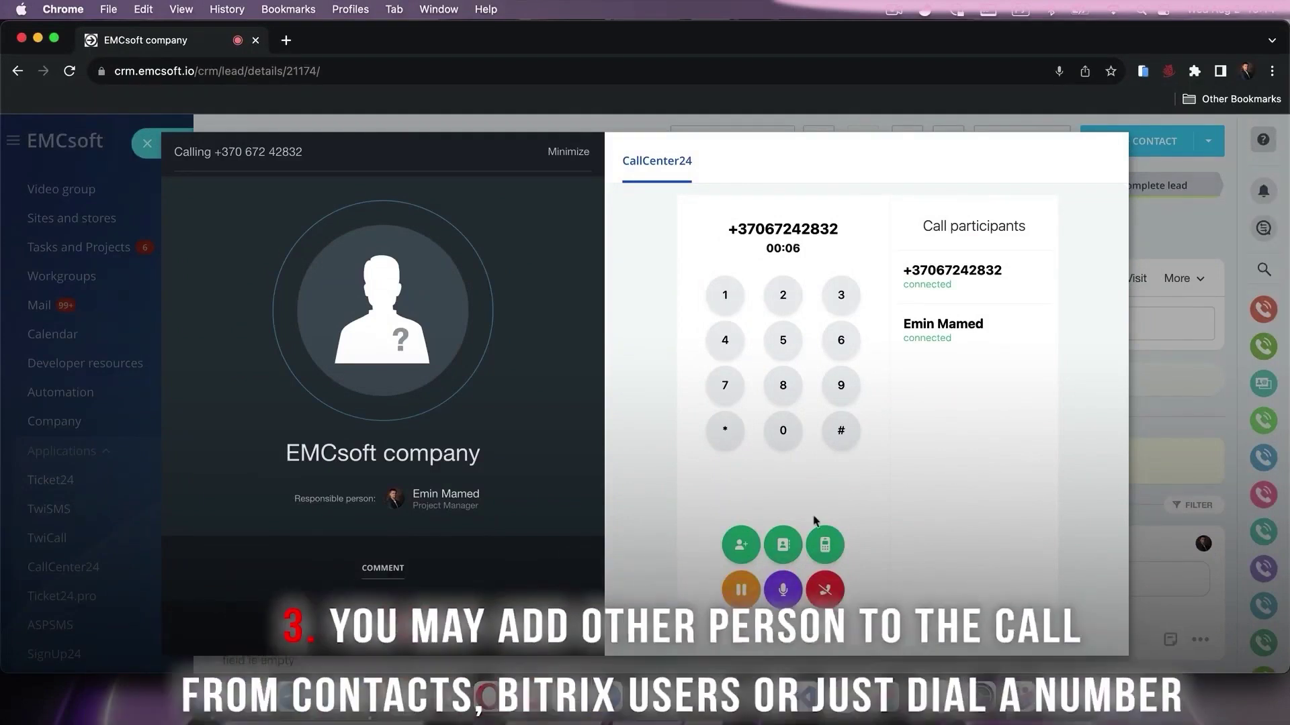
# - Bring another participant into the call, dialling an extra participant's phone number
pyautogui.click(766, 541)
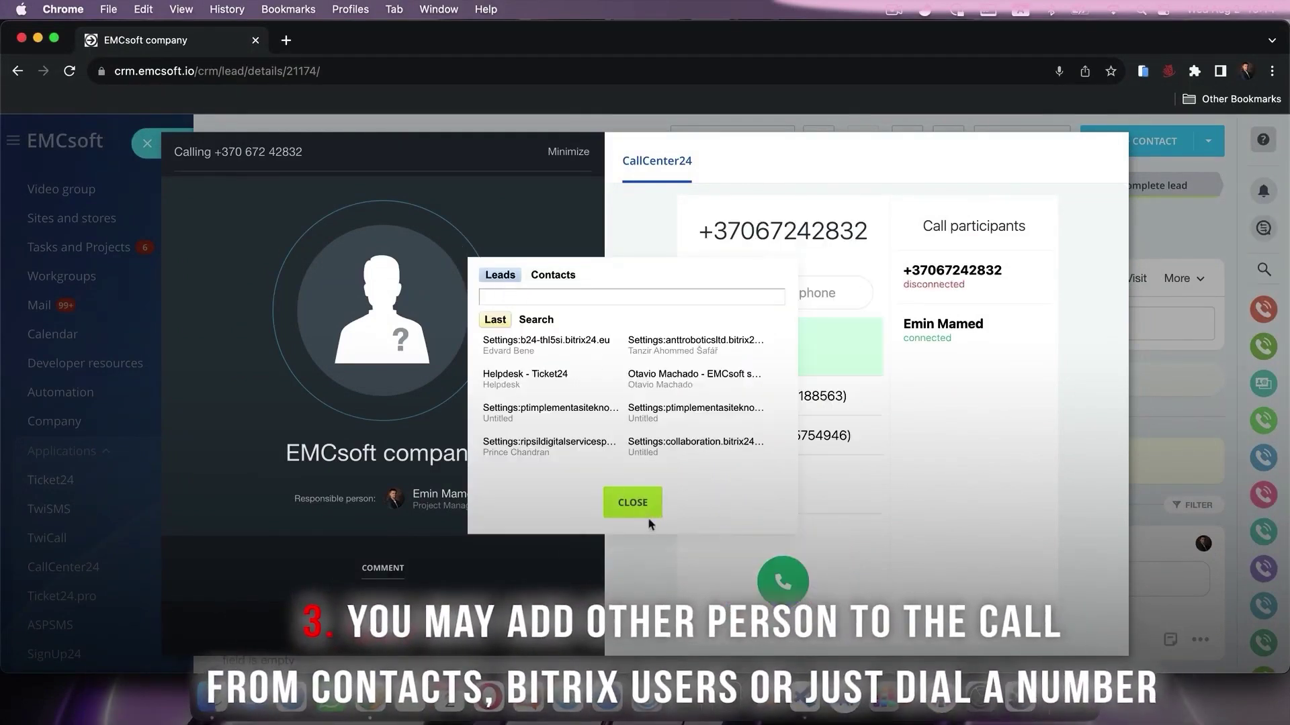
pyautogui.click(633, 504)
pyautogui.click(741, 544)
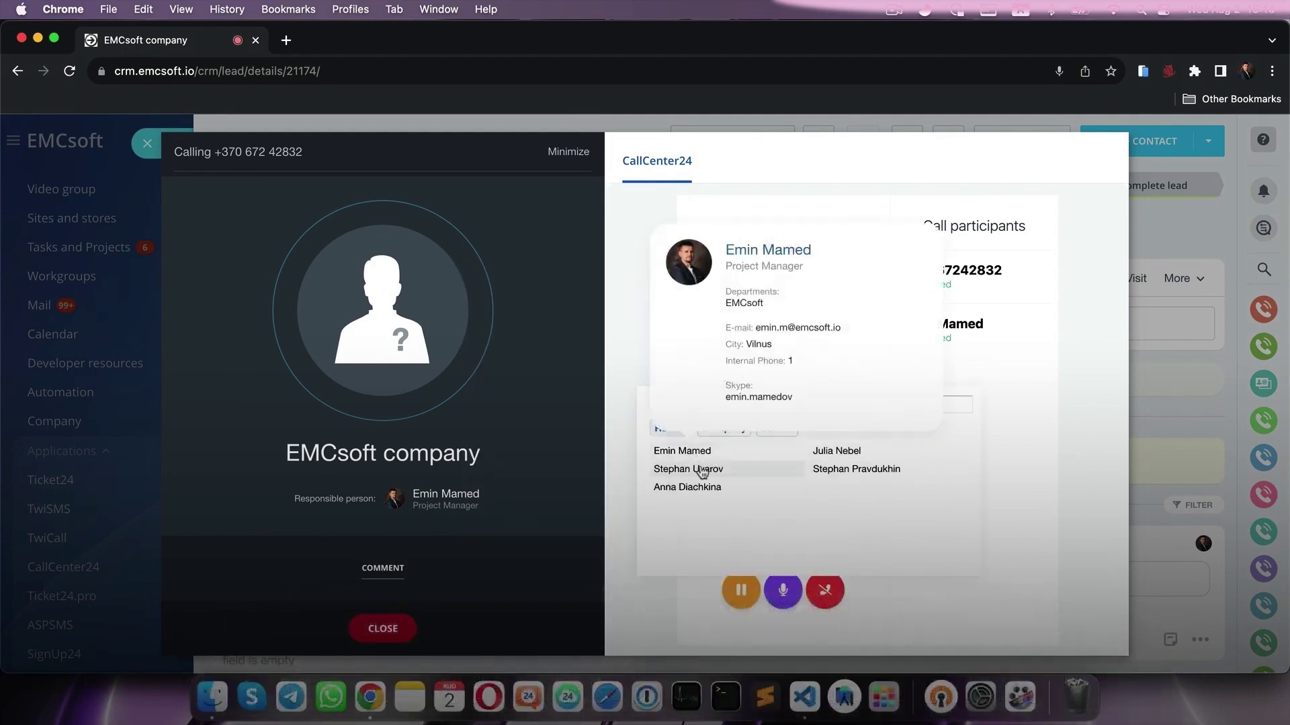
pyautogui.moveTo(702, 474)
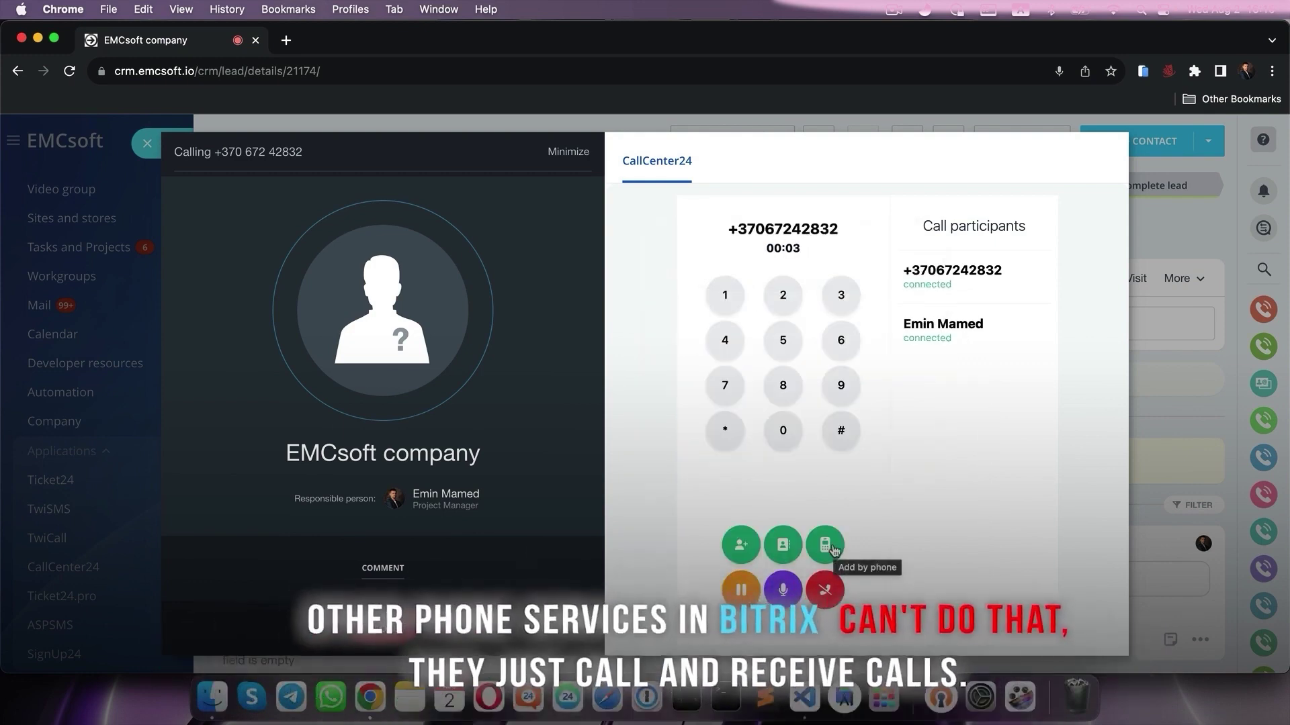
pyautogui.click(825, 544)
pyautogui.write('+129696234')
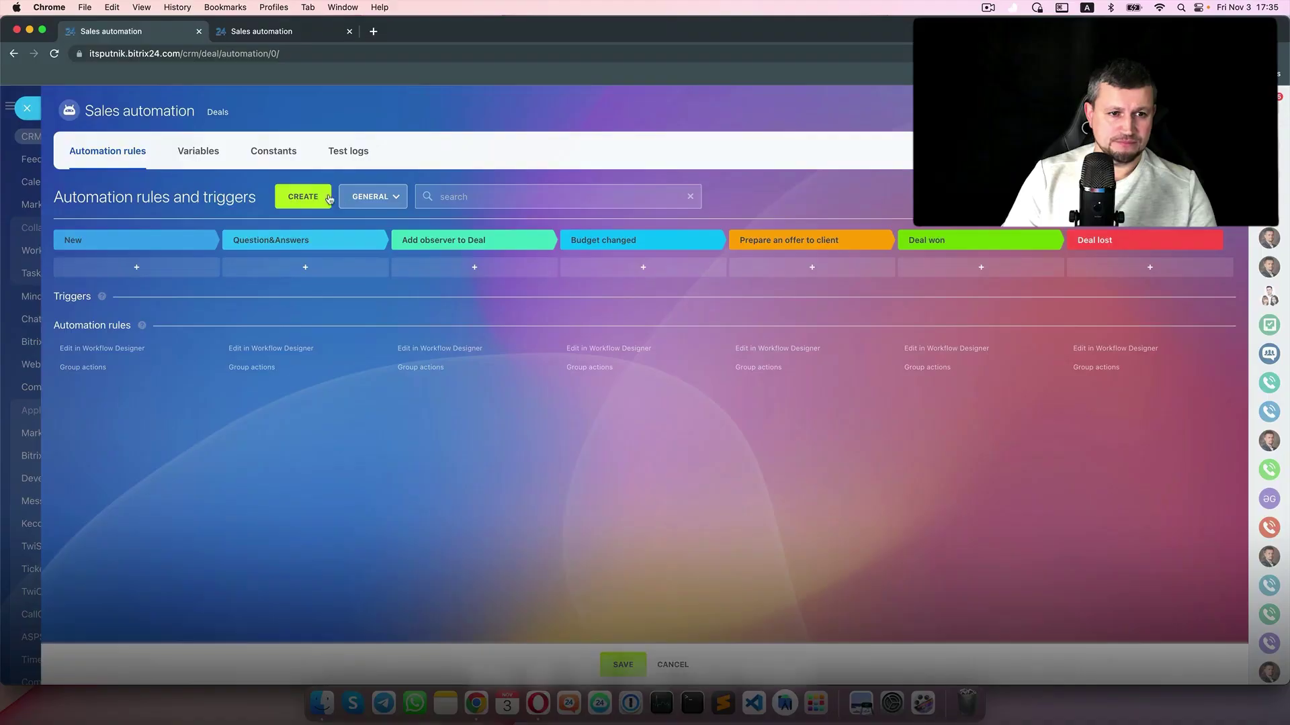
# - Add the Track responsible person change trigger from Manage workflow items
pyautogui.click(316, 198)
pyautogui.scroll(-3, 526, 442)
pyautogui.click(525, 450)
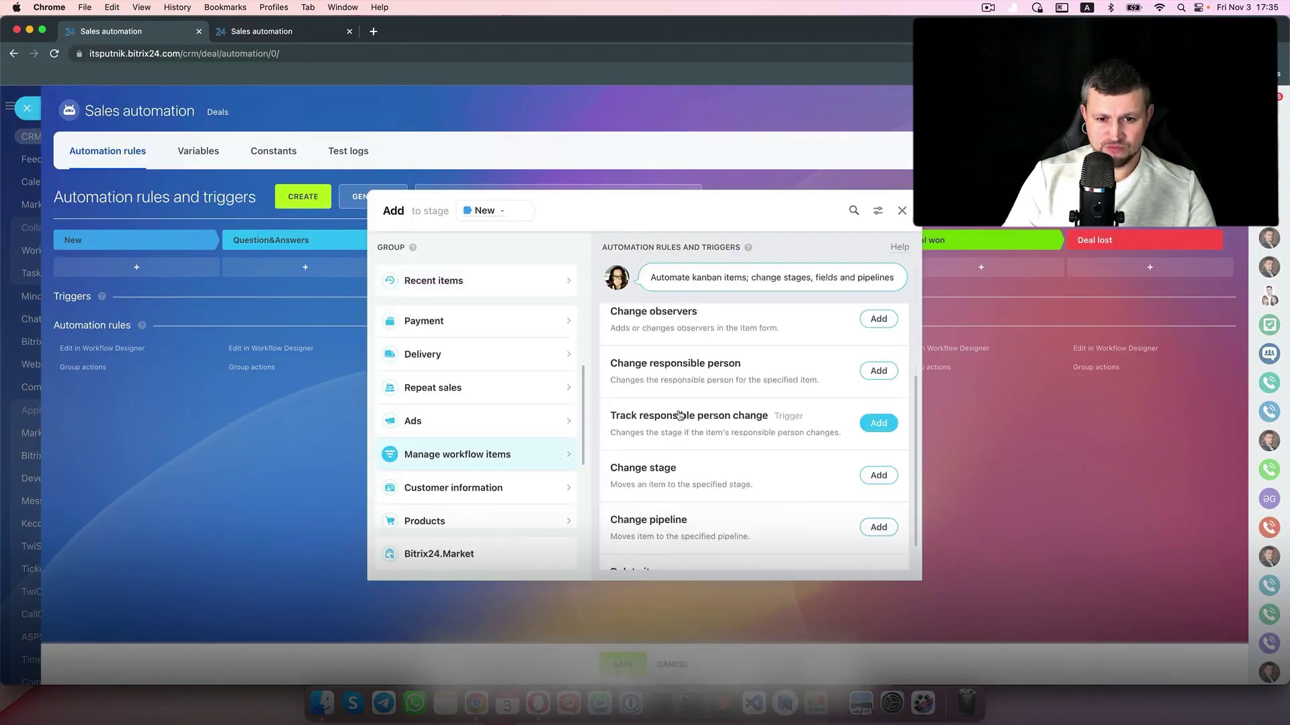
pyautogui.click(878, 423)
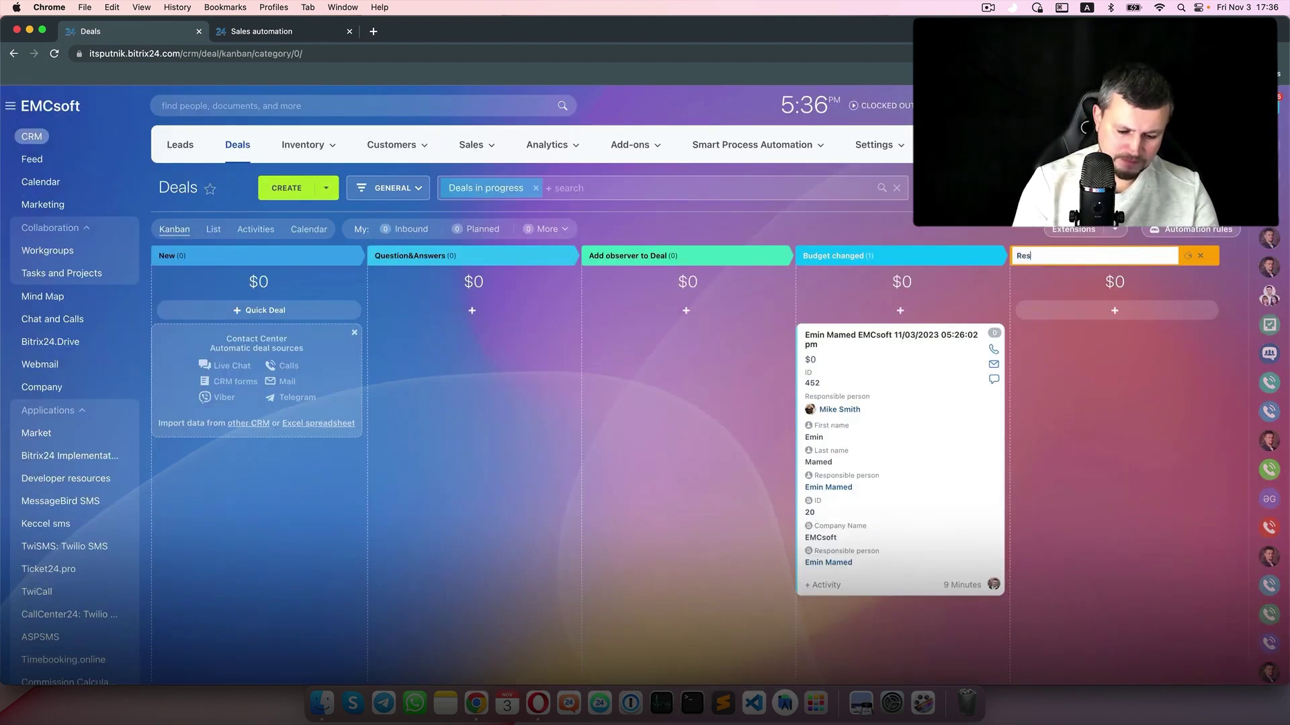
# - Save the Responsible person changed stage name, then reassign the deal to a different employee
pyautogui.press('Return')
pyautogui.moveTo(935, 351); pyautogui.dragTo(712, 346)
pyautogui.click(654, 333)
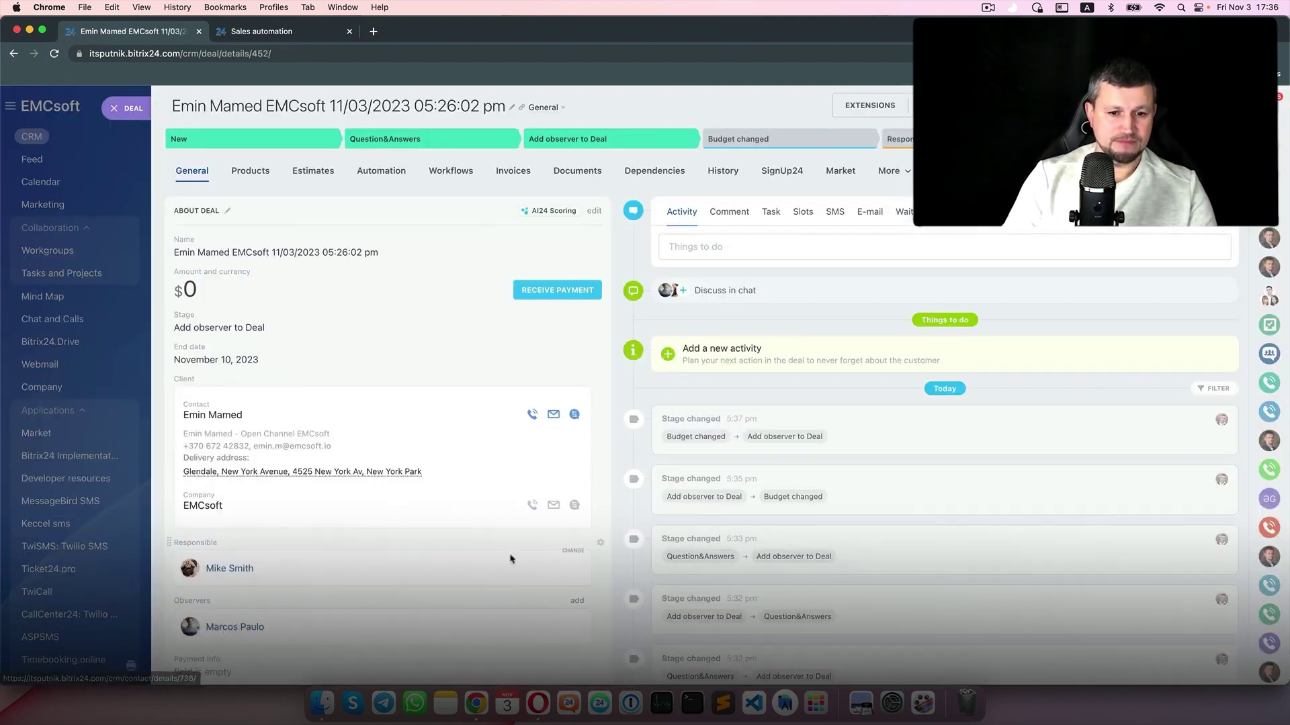
pyautogui.click(574, 552)
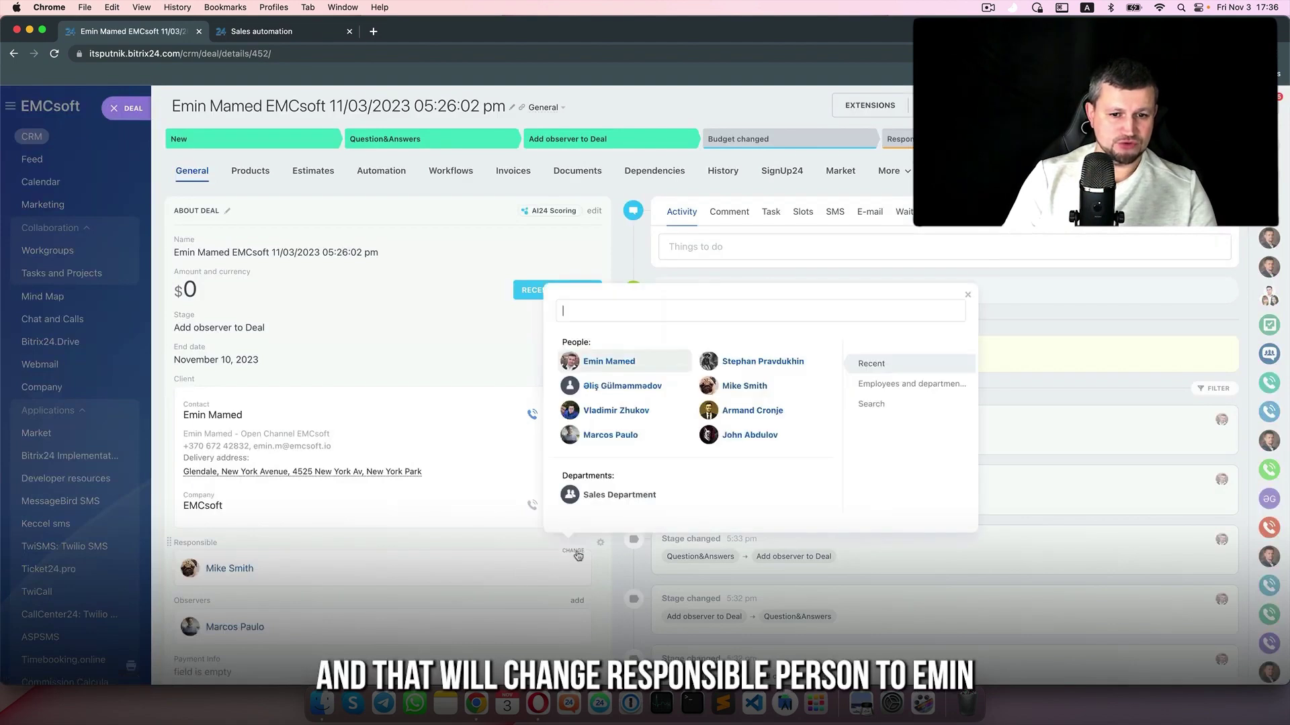
pyautogui.click(629, 366)
pyautogui.press('Escape')
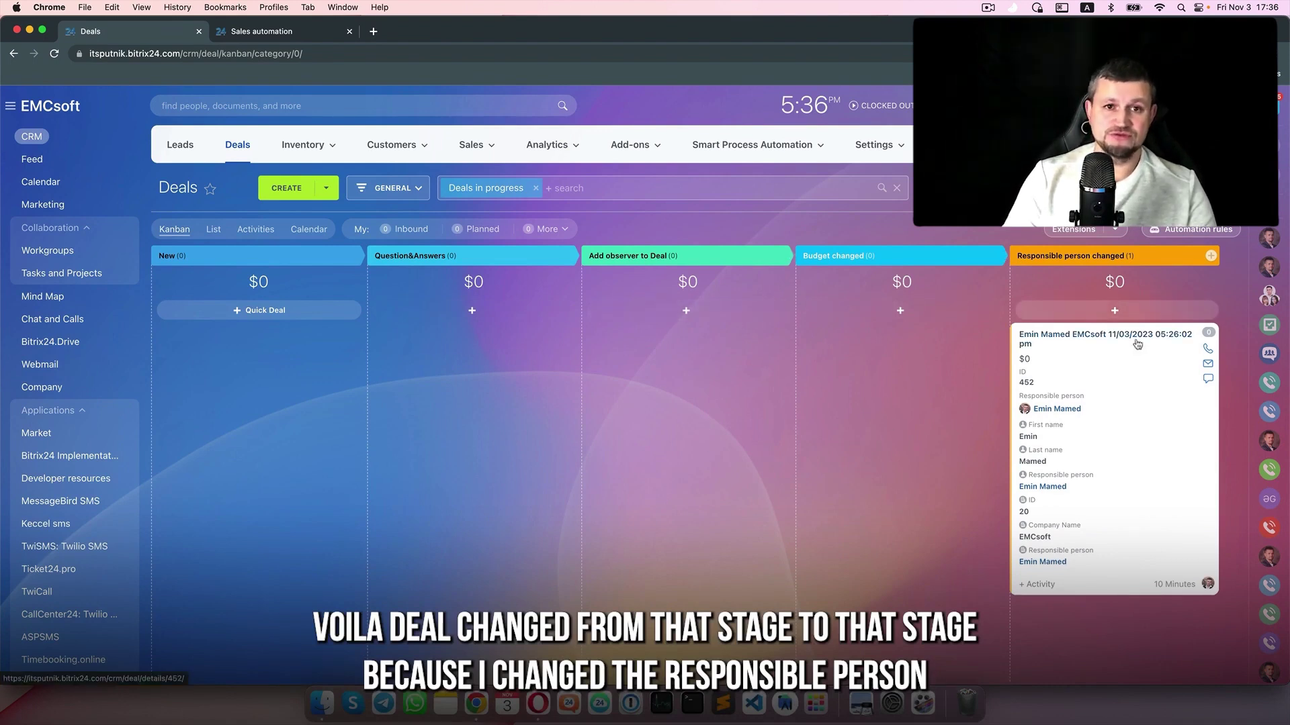
# - Delete the responsible-person change trigger and add a Change stage rule to the New stage
pyautogui.click(1214, 236)
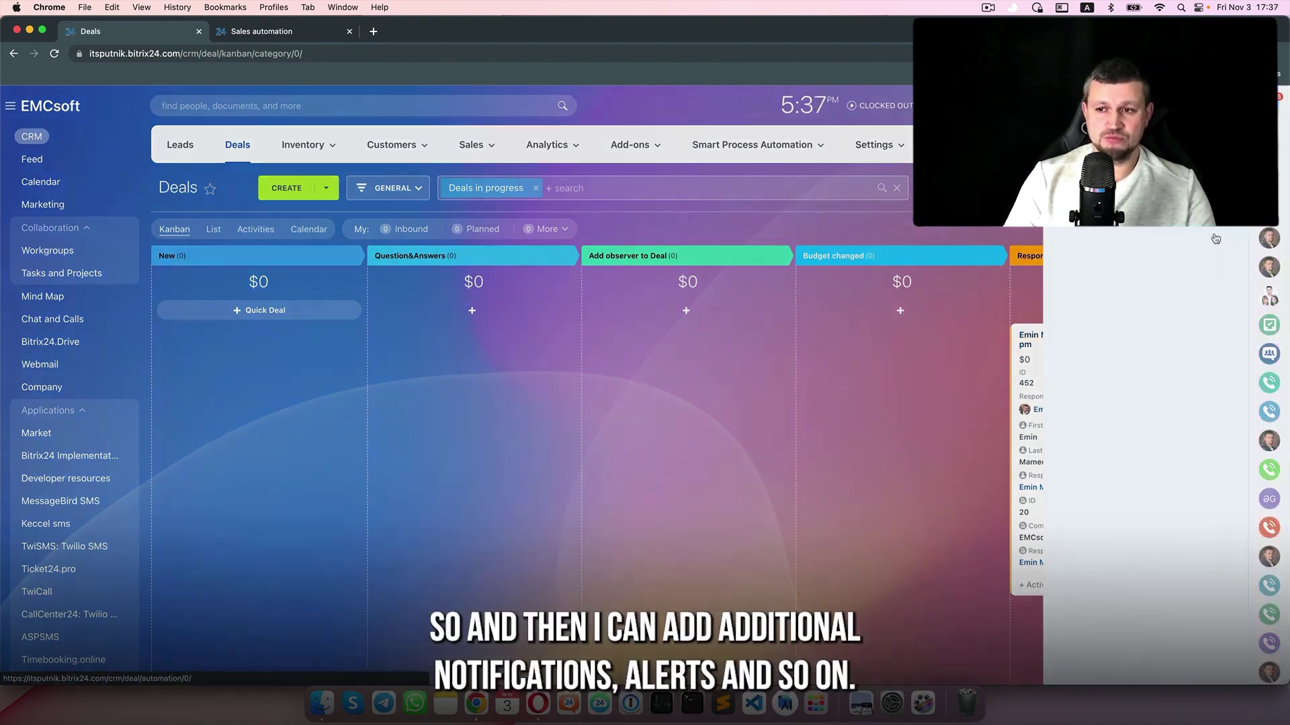
pyautogui.click(493, 359)
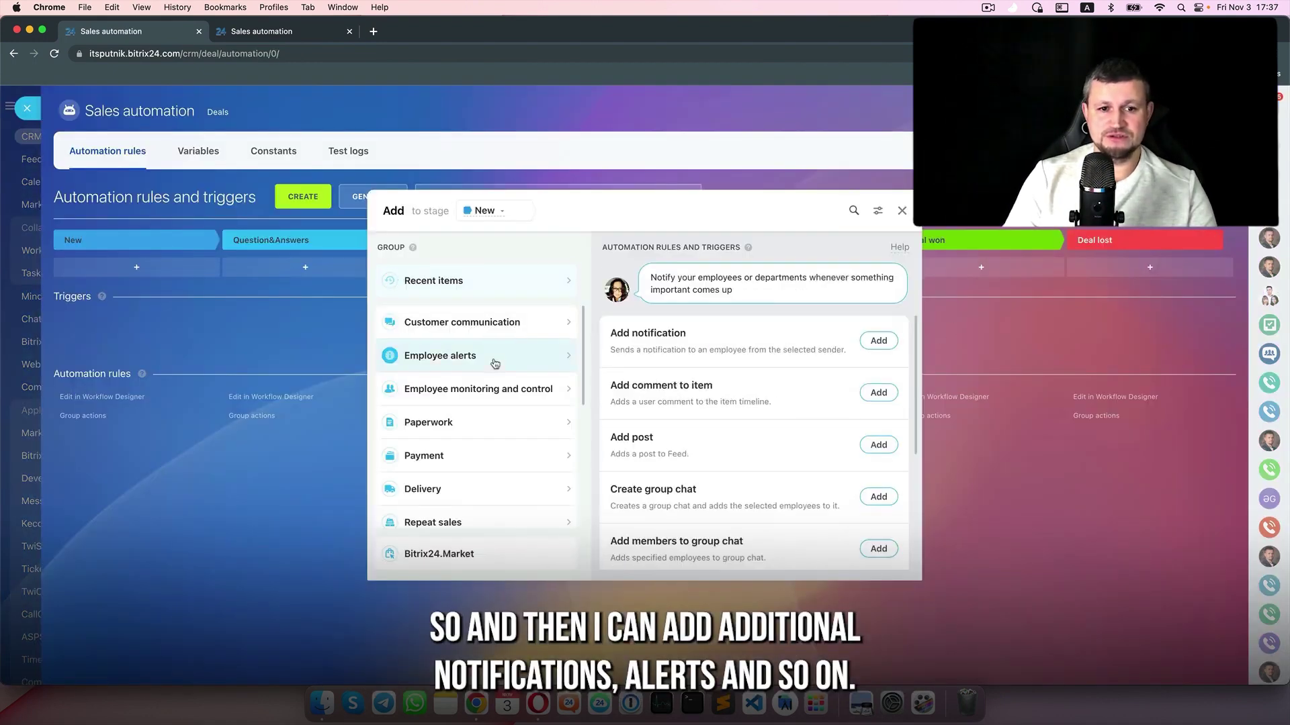
pyautogui.click(902, 213)
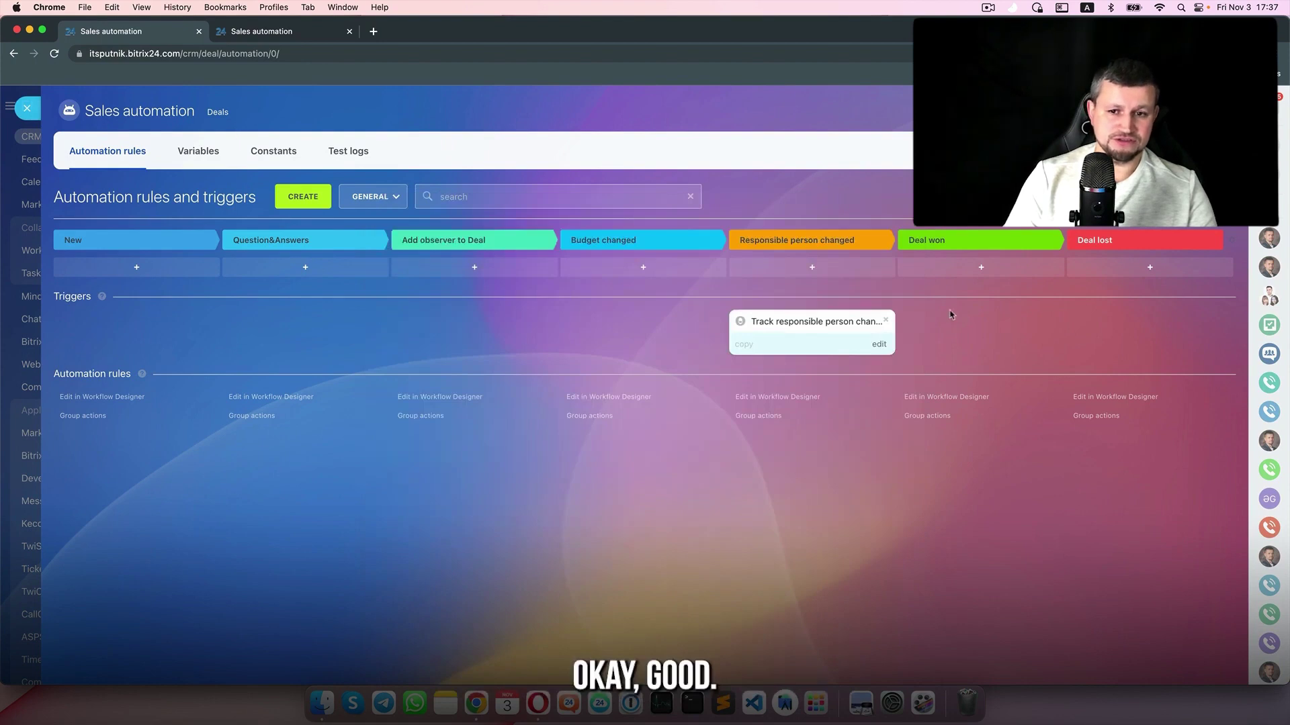
pyautogui.click(885, 320)
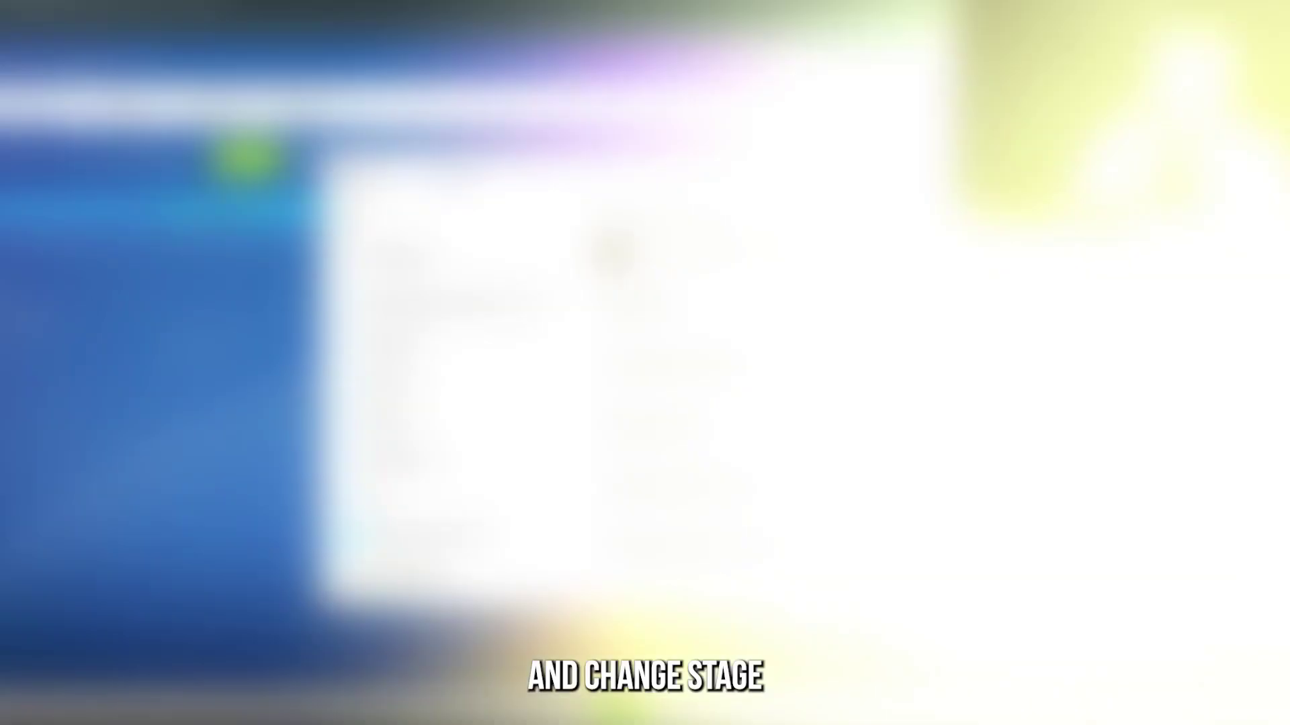
pyautogui.scroll(-4, 880, 522)
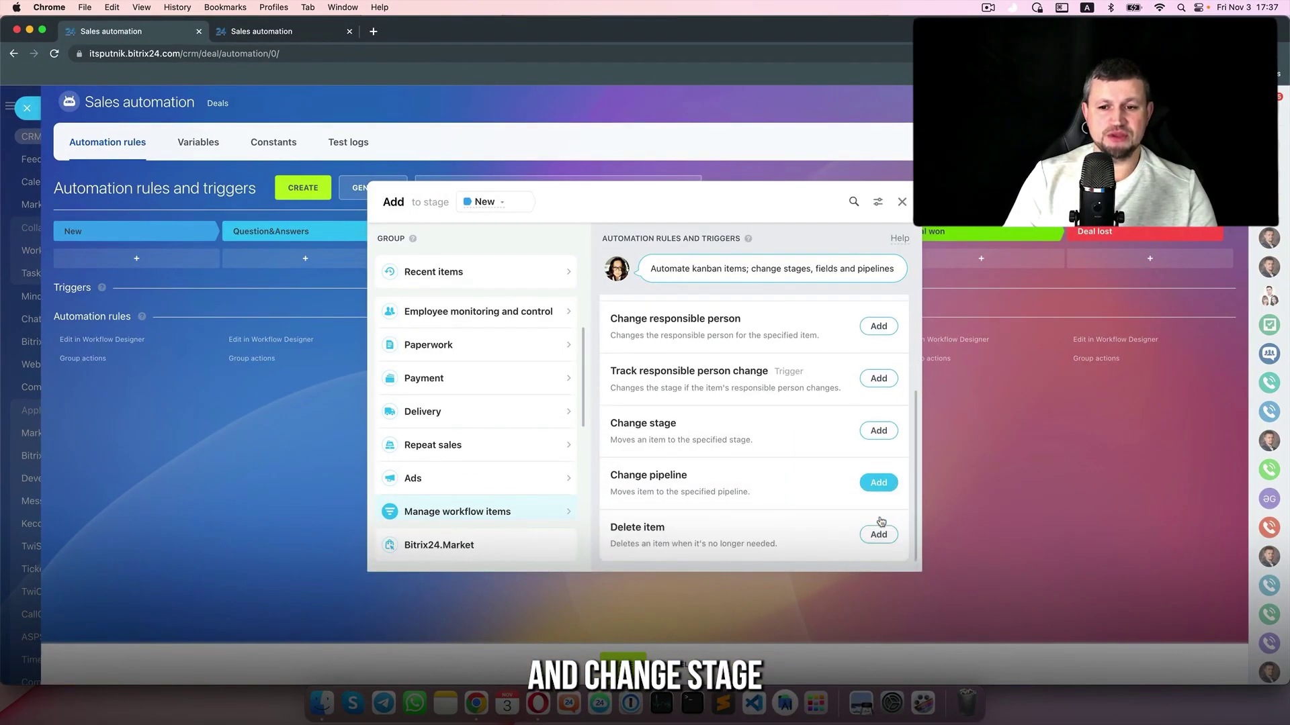
pyautogui.click(879, 430)
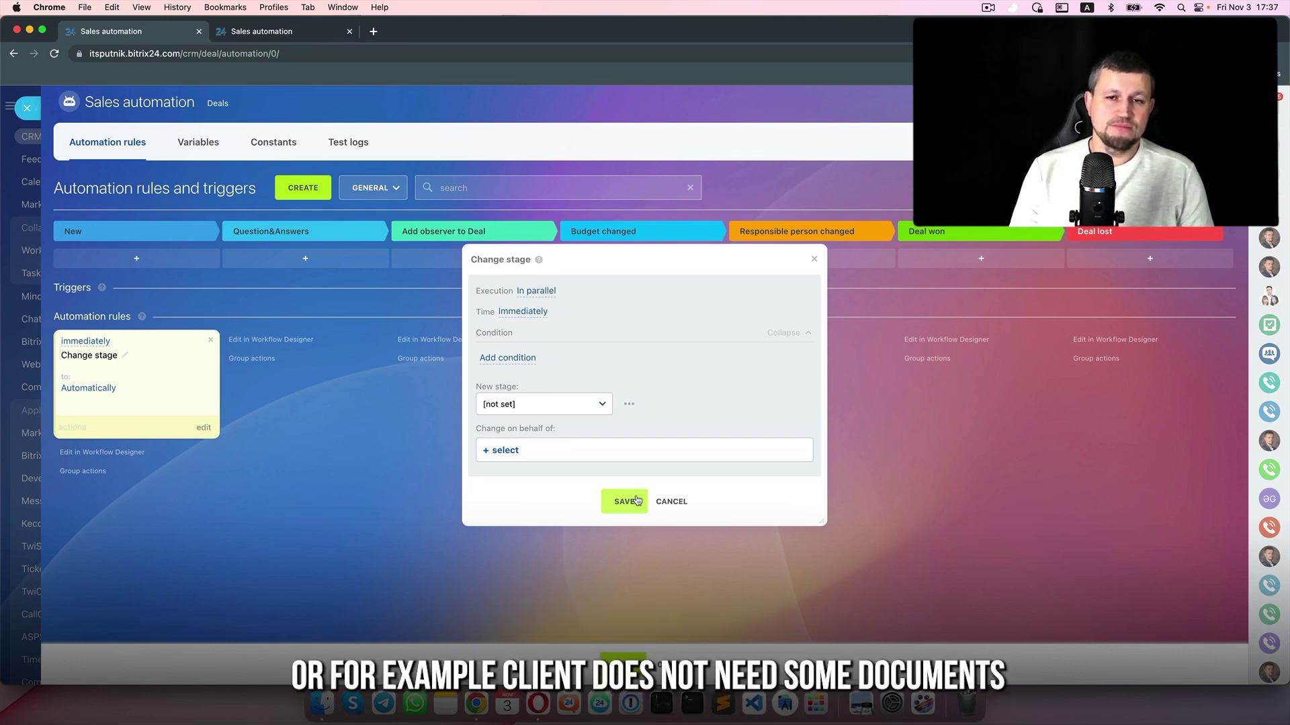
# - Cancel the Change stage settings and rename the third stage to Client do not need docs
pyautogui.click(671, 503)
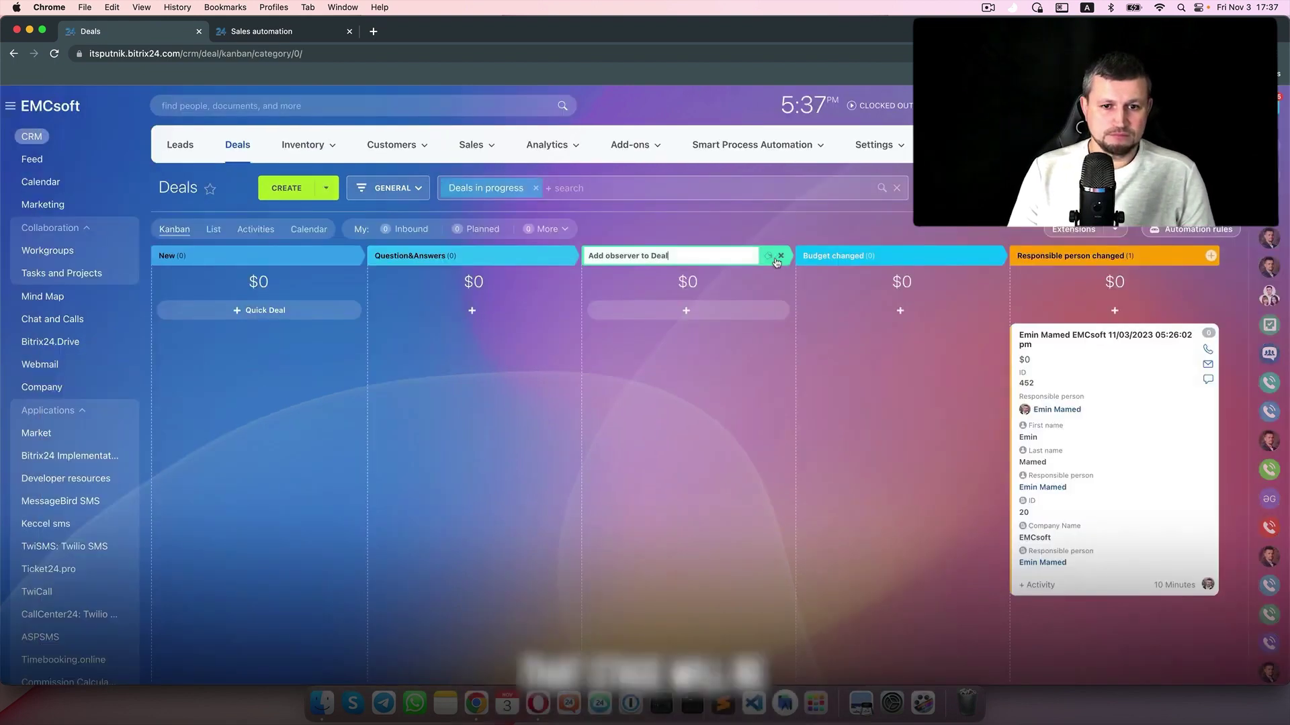
pyautogui.press('super+a')
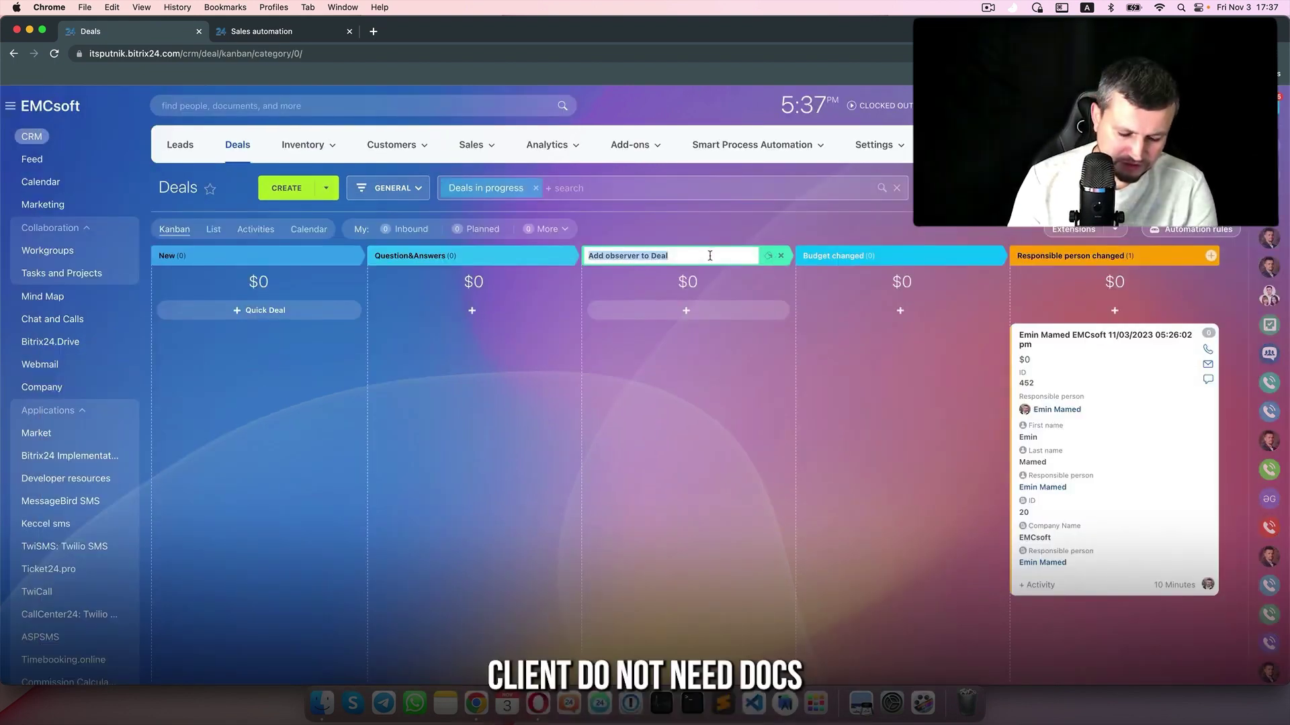
pyautogui.write('Clei')
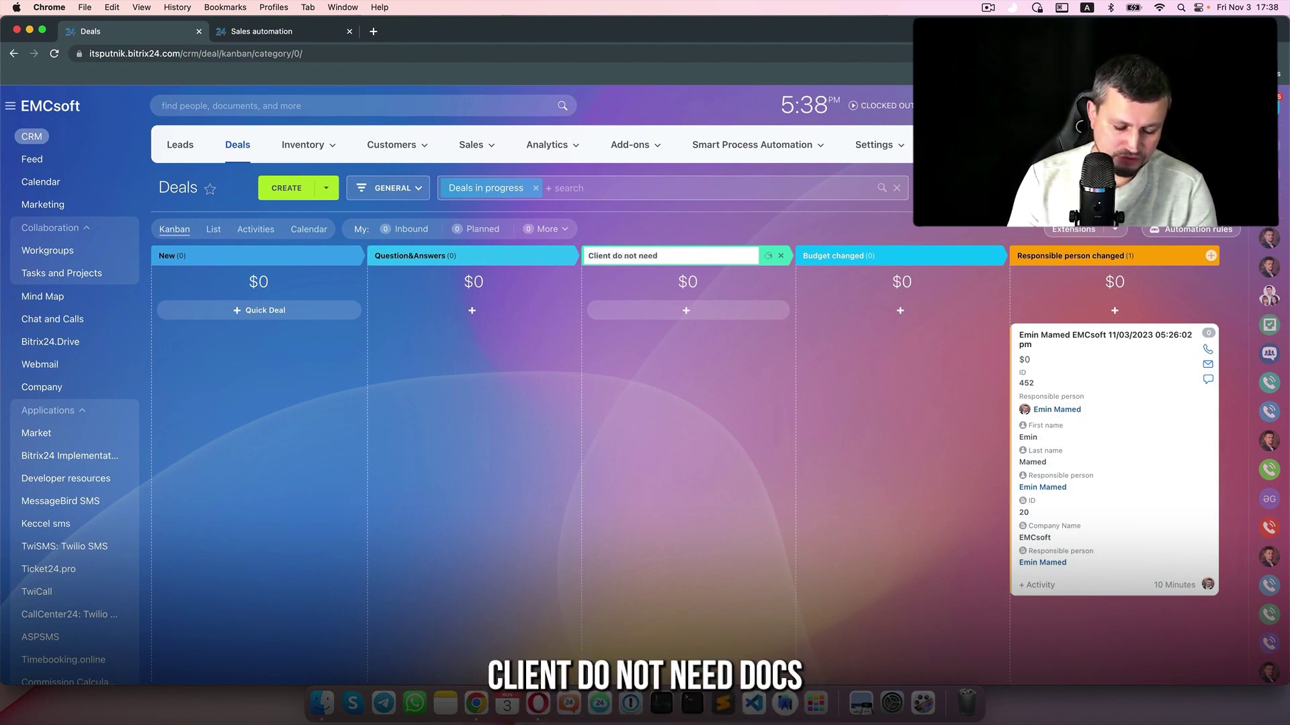
pyautogui.write('ocs')
pyautogui.press('Return')
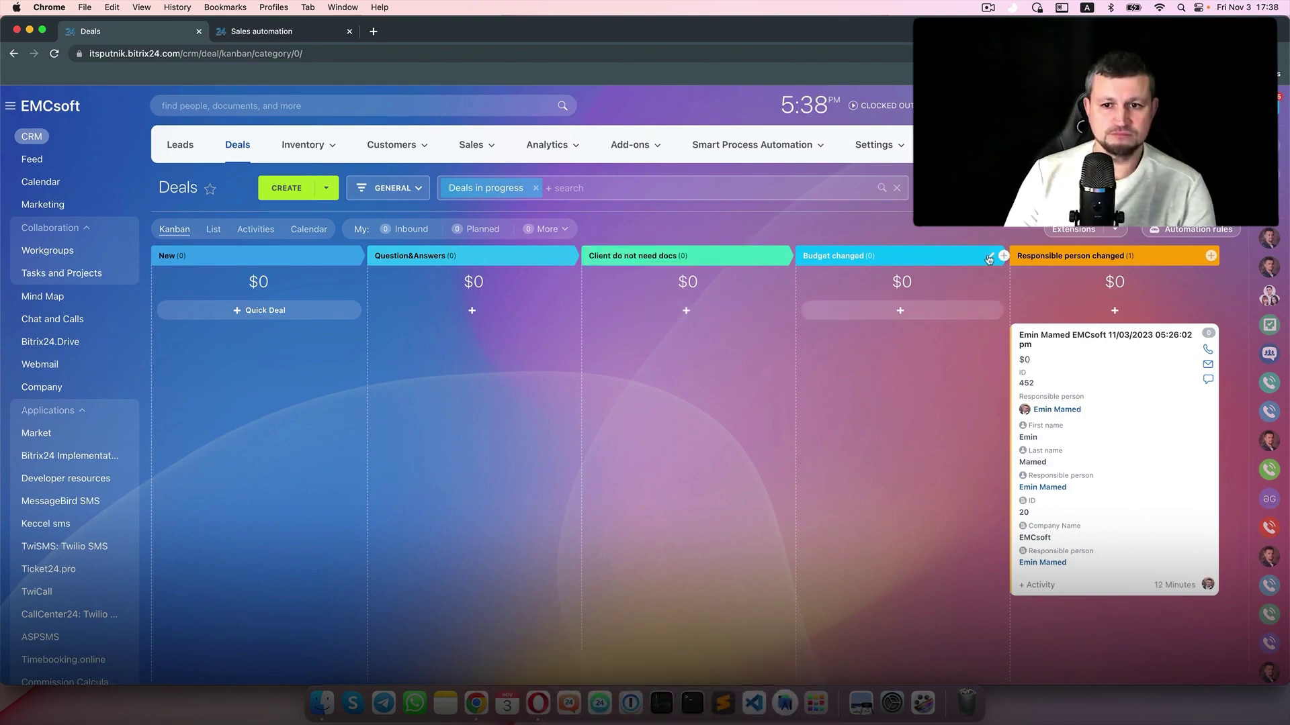
# - Rename the Budget changed stage to Client need docs
pyautogui.click(983, 257)
pyautogui.press('super+a')
pyautogui.write('Client need doc')
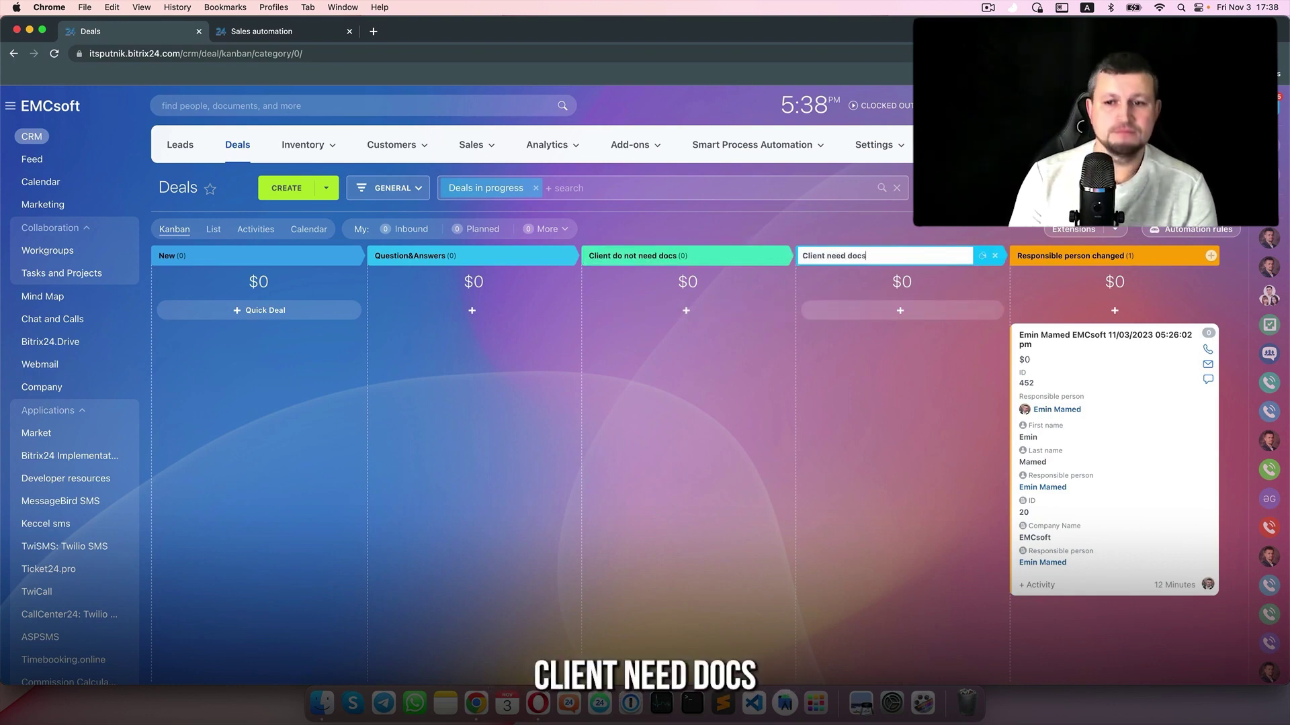
pyautogui.write('s')
pyautogui.press('Return')
pyautogui.click(446, 336)
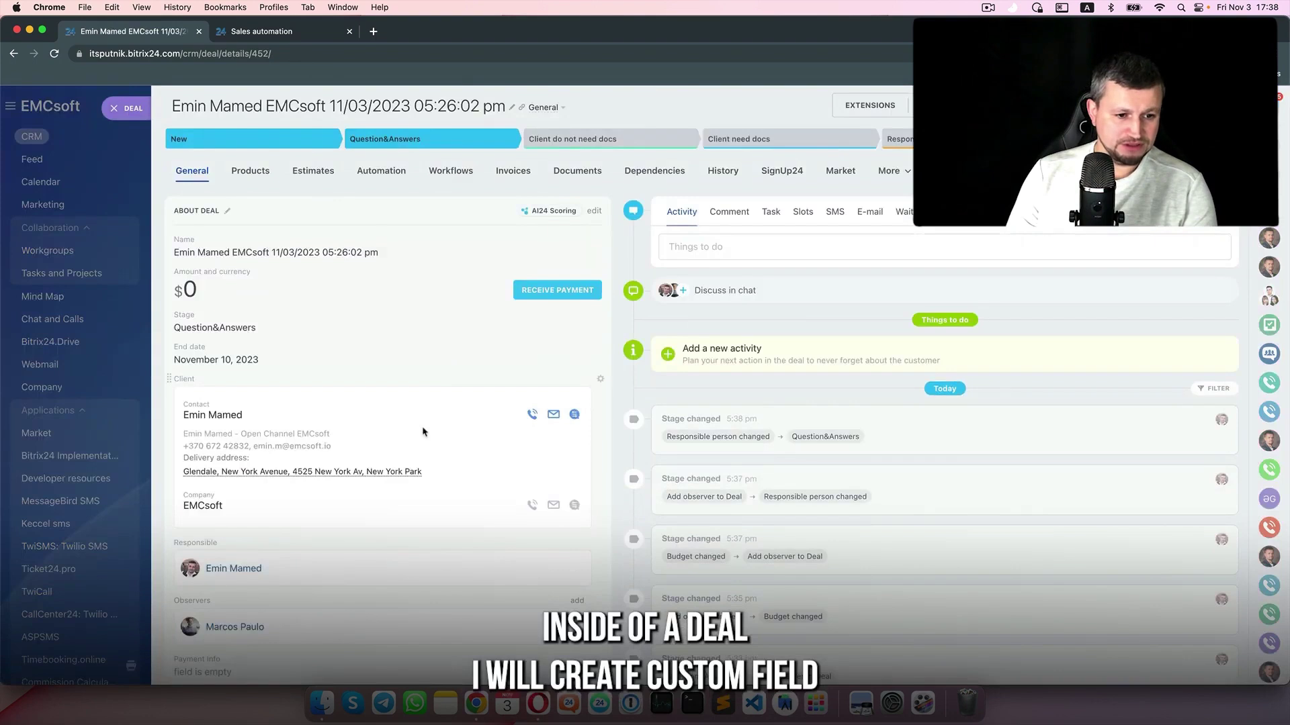
# - Create a list field 'documents are needed?' on the deal with items Yes and No
pyautogui.scroll(-5, 424, 432)
pyautogui.click(258, 503)
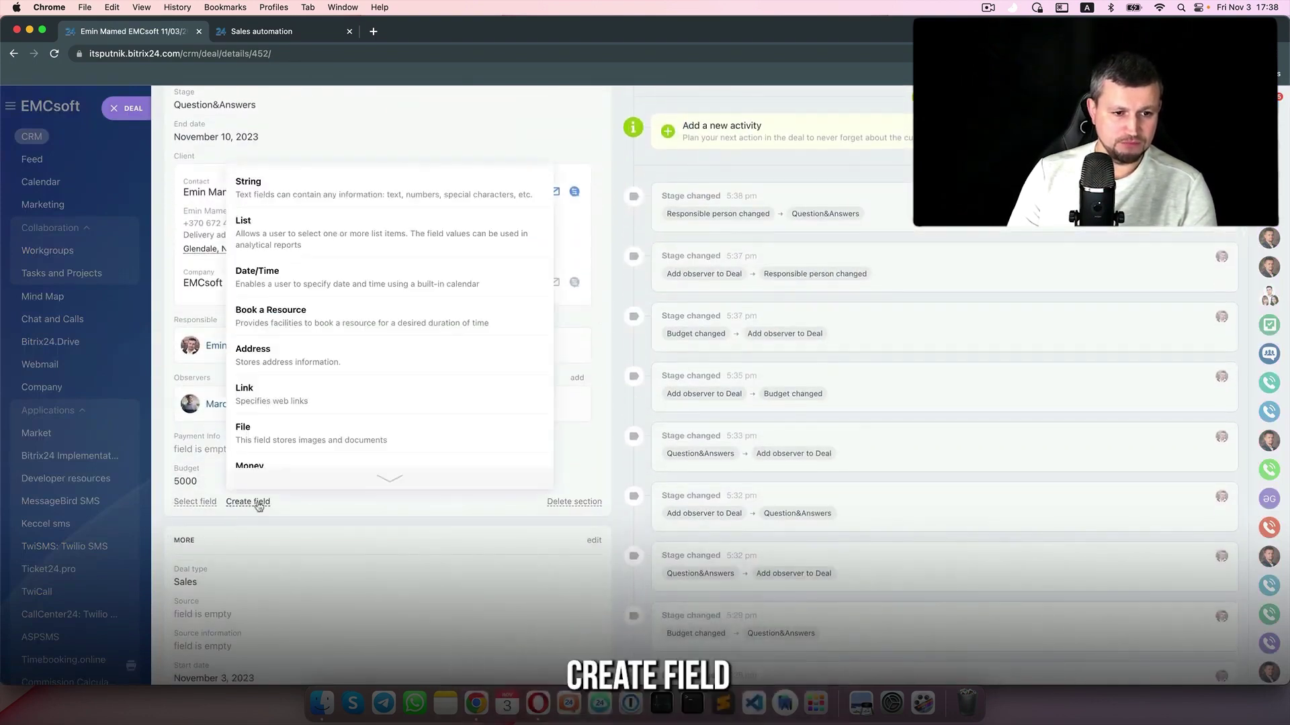
pyautogui.click(387, 245)
pyautogui.write('Documents neded')
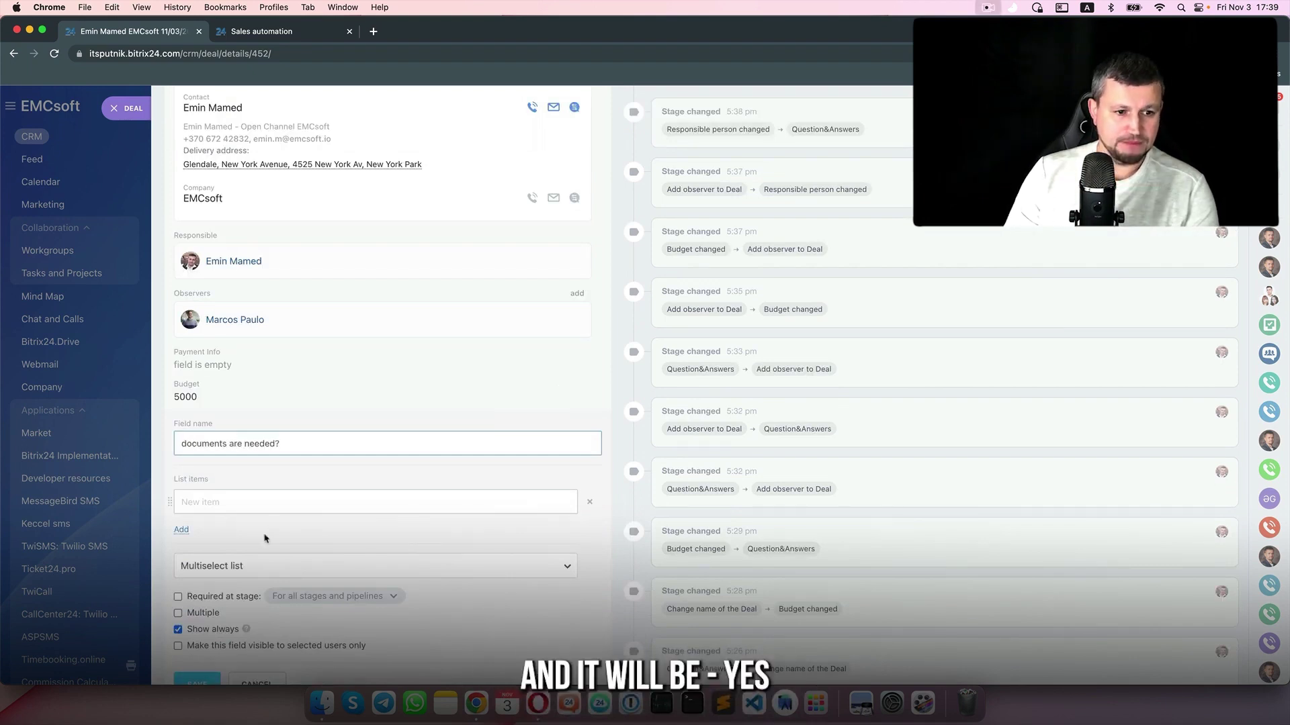
pyautogui.click(273, 509)
pyautogui.write('Ye')
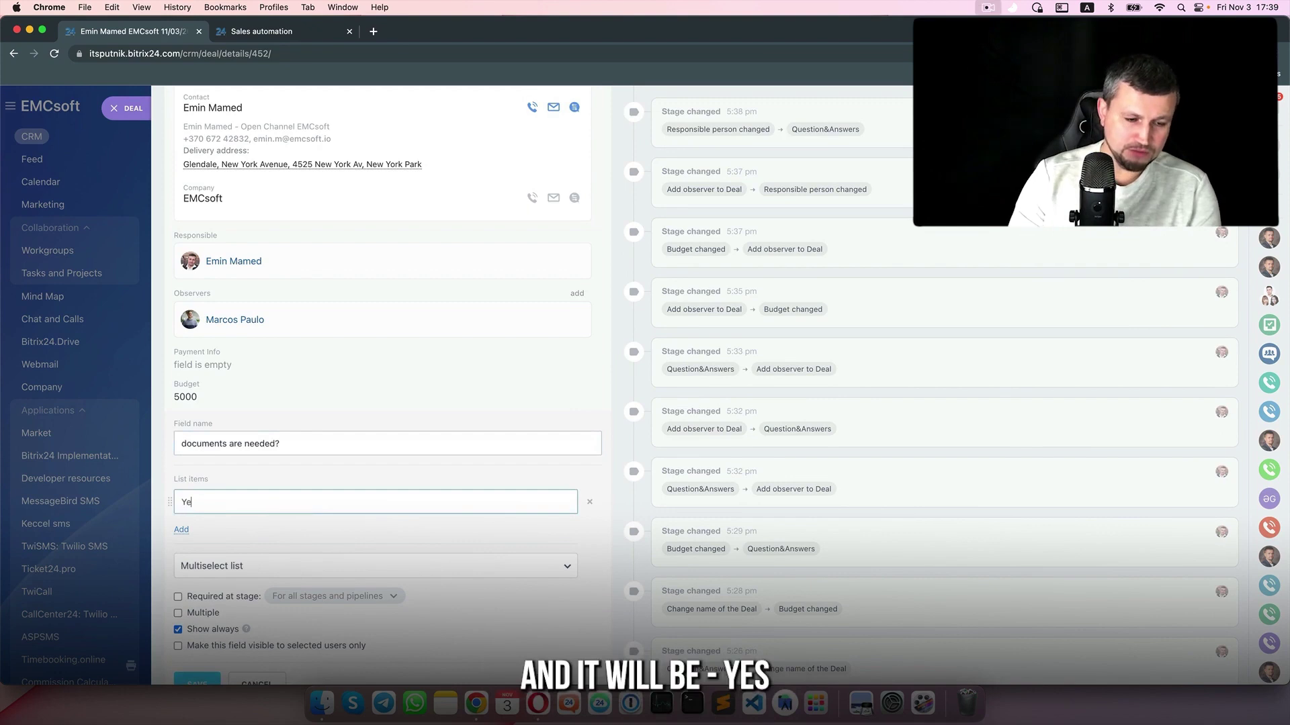
pyautogui.write('s')
pyautogui.click(182, 529)
pyautogui.write('No')
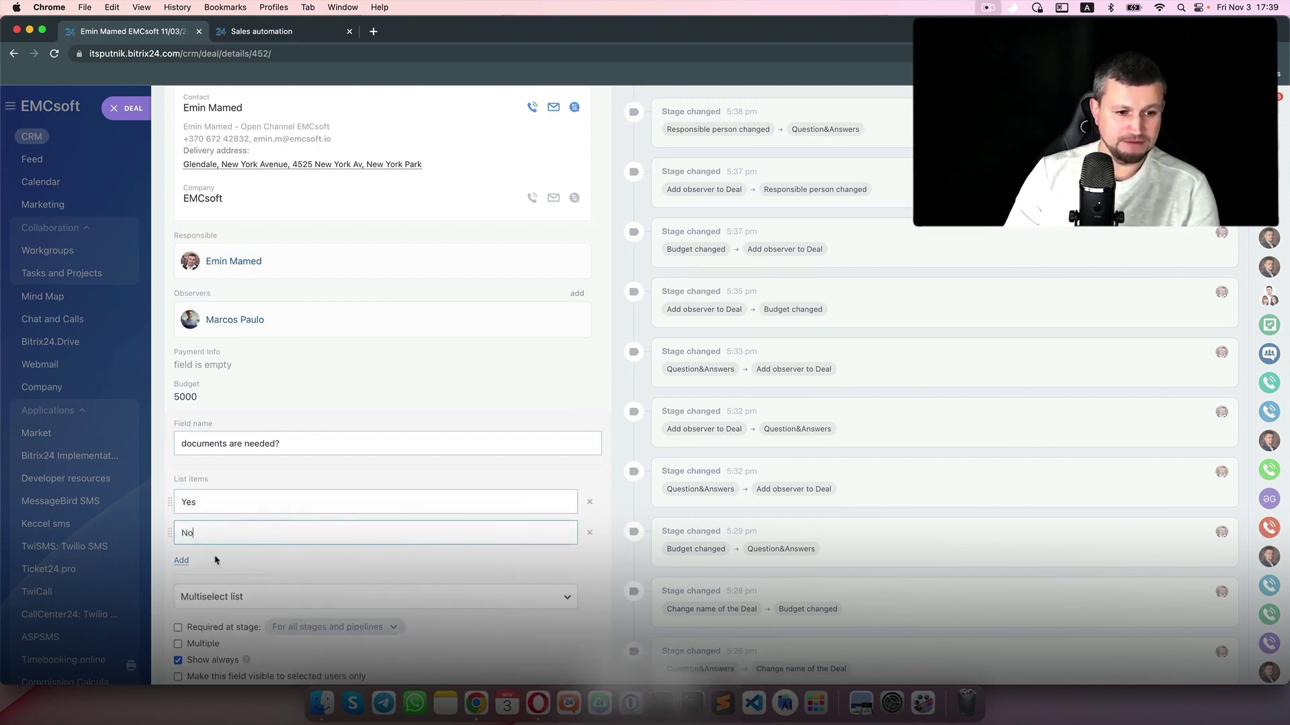
# - Check the new field's Yes and No choices, leaving it unset
pyautogui.scroll(-10, 201, 470)
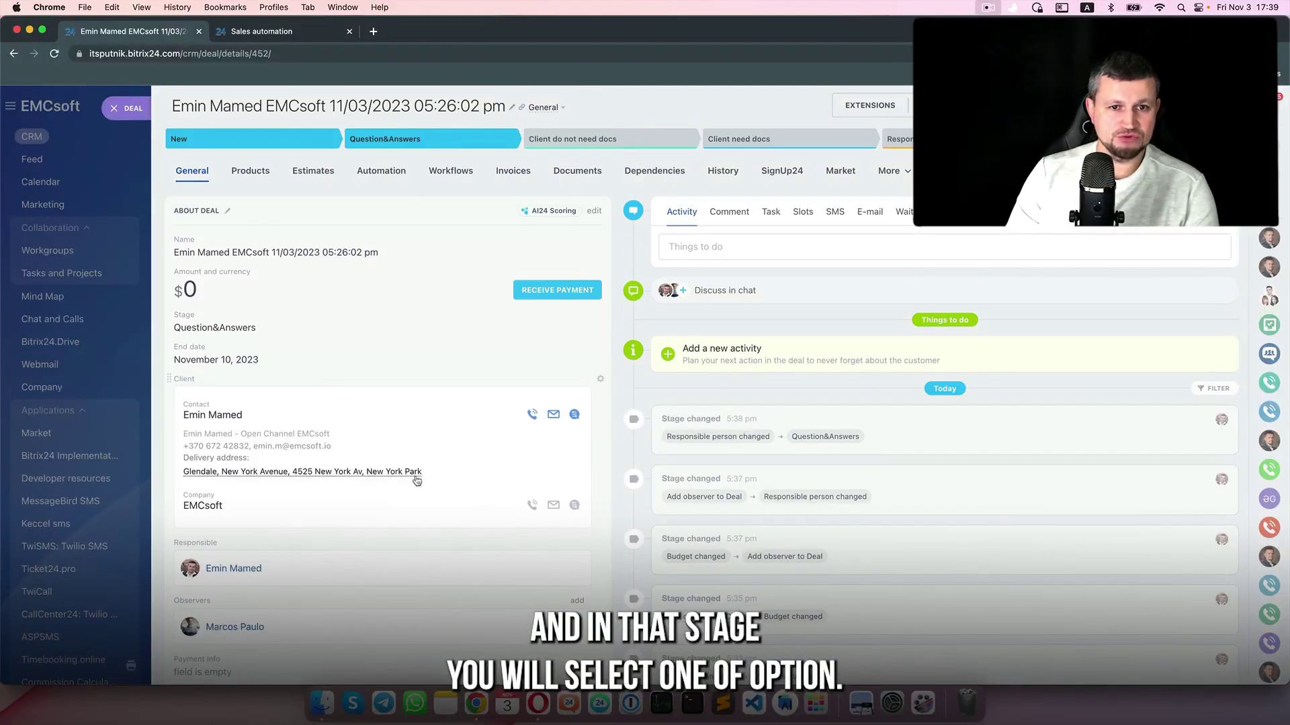
pyautogui.scroll(-5, 416, 480)
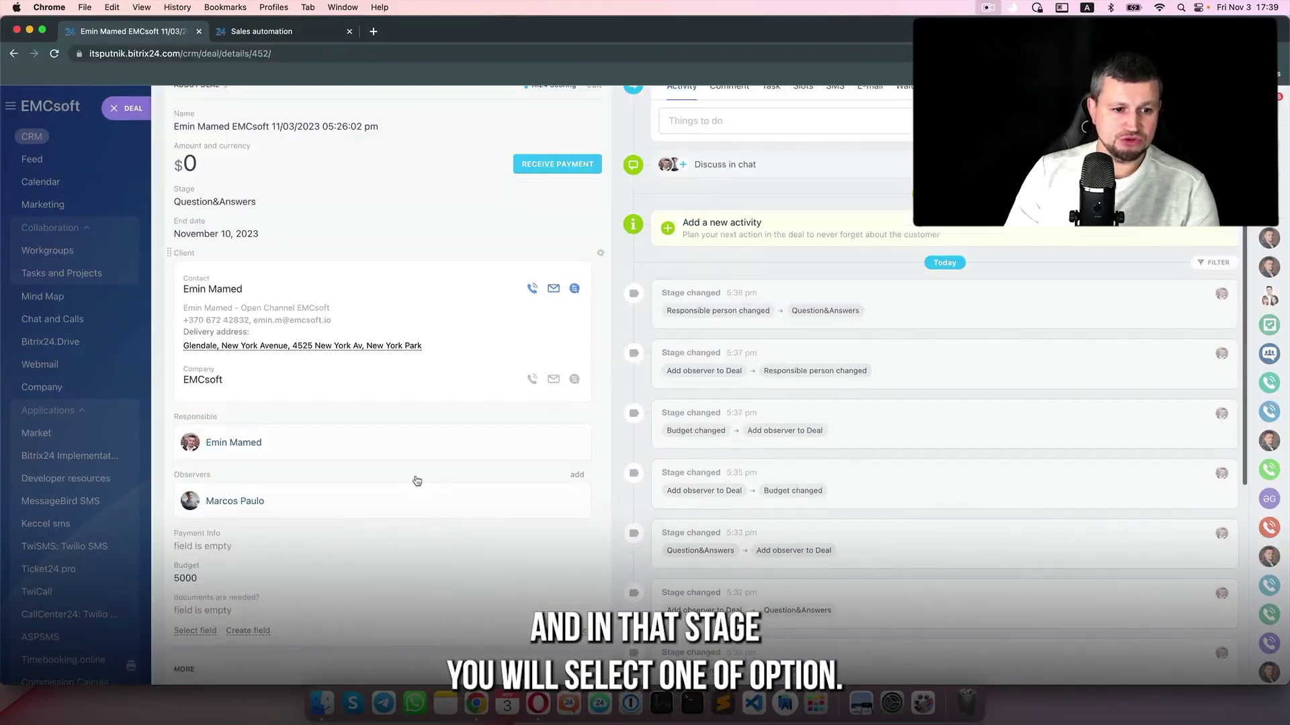
pyautogui.click(223, 561)
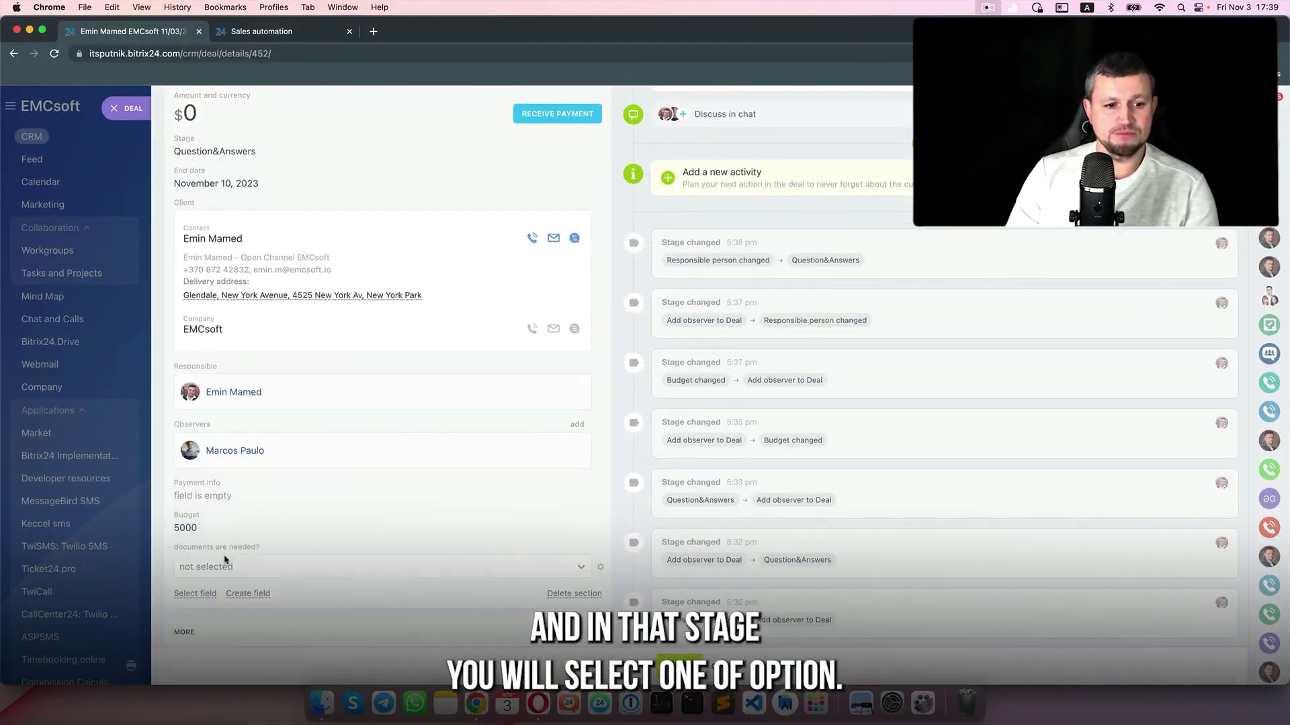
pyautogui.click(229, 566)
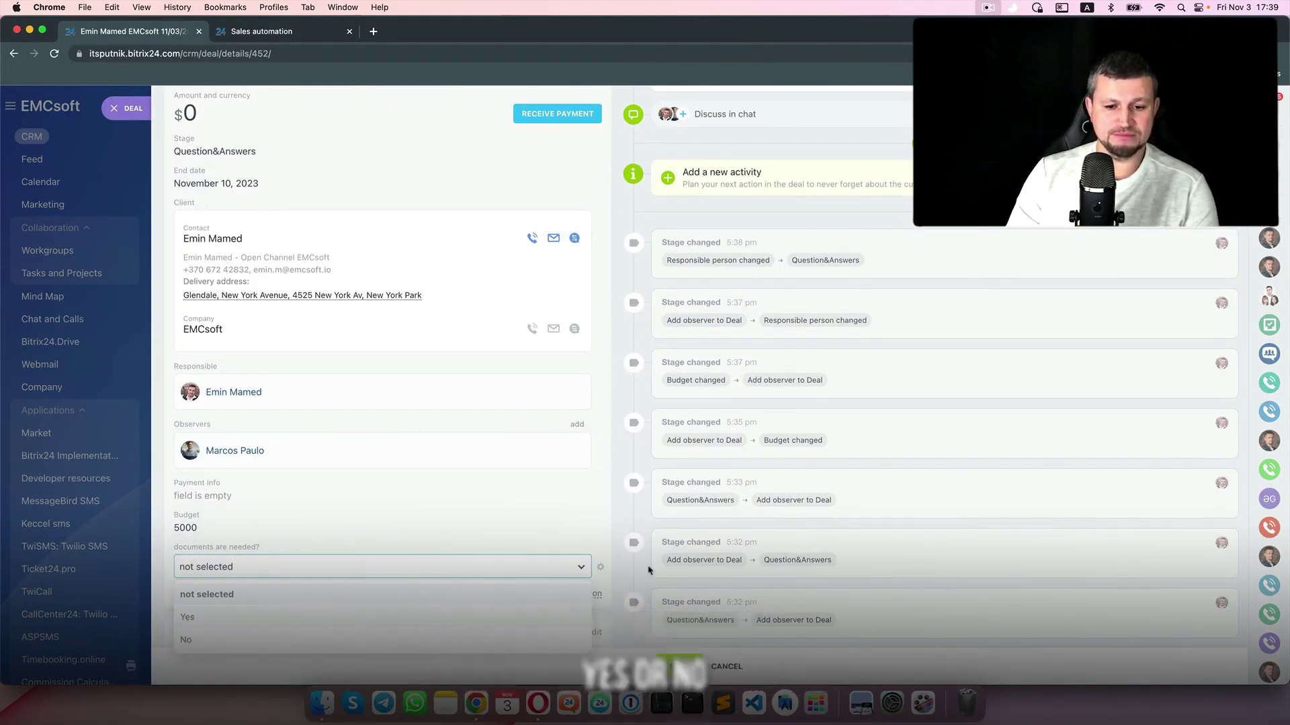
pyautogui.click(681, 669)
# - Add a Change stage robot in the deal automation rules and open its settings
pyautogui.click(131, 108)
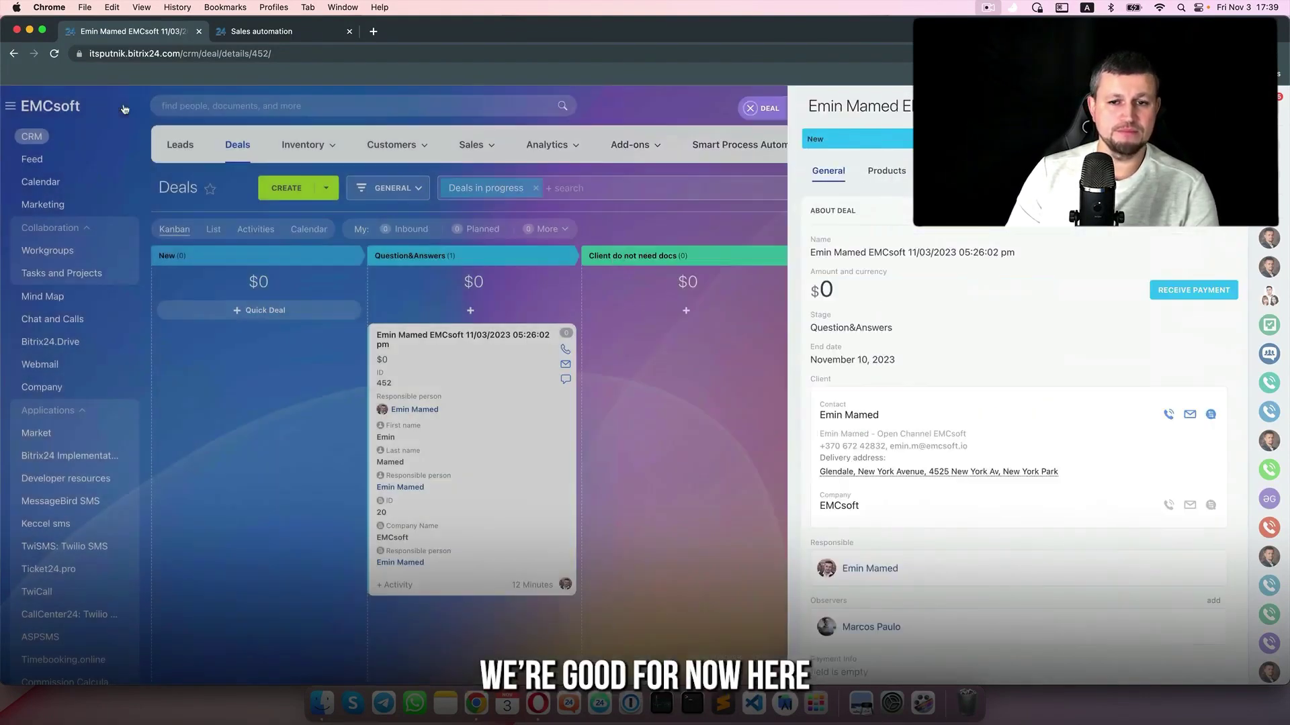
pyautogui.click(1184, 231)
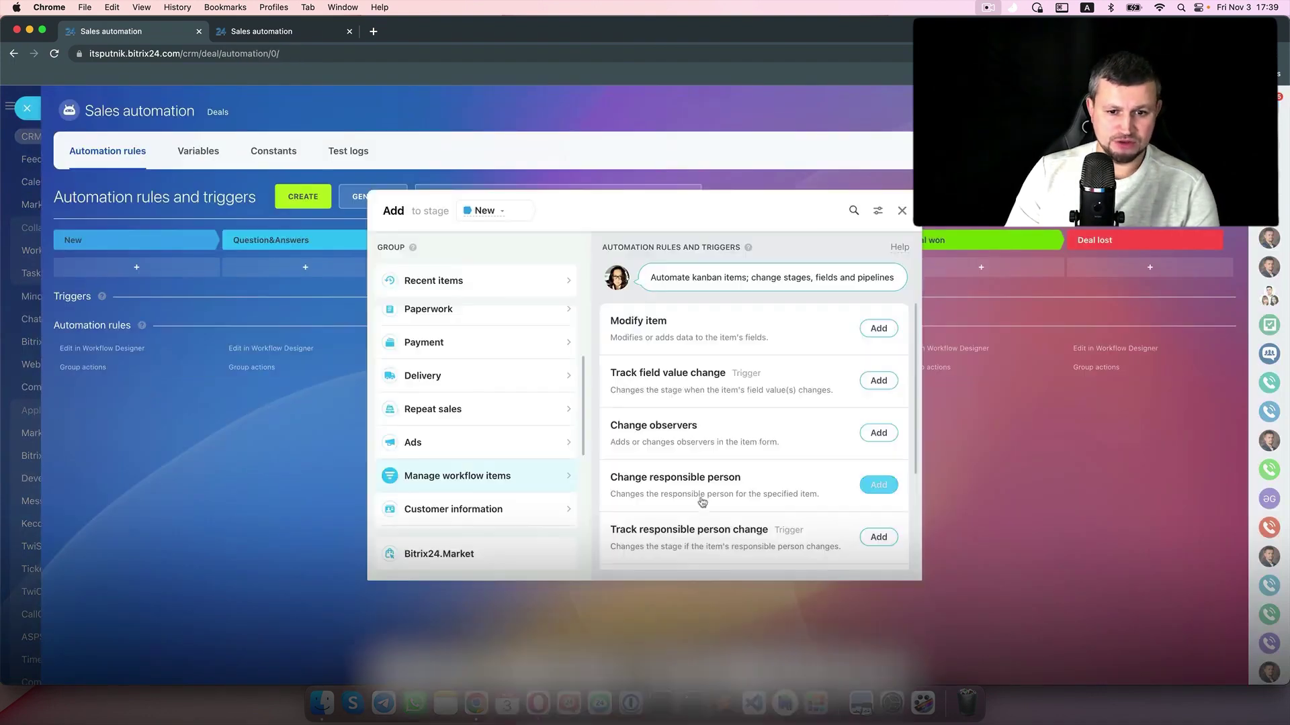
pyautogui.scroll(-2, 702, 502)
pyautogui.scroll(-1, 701, 502)
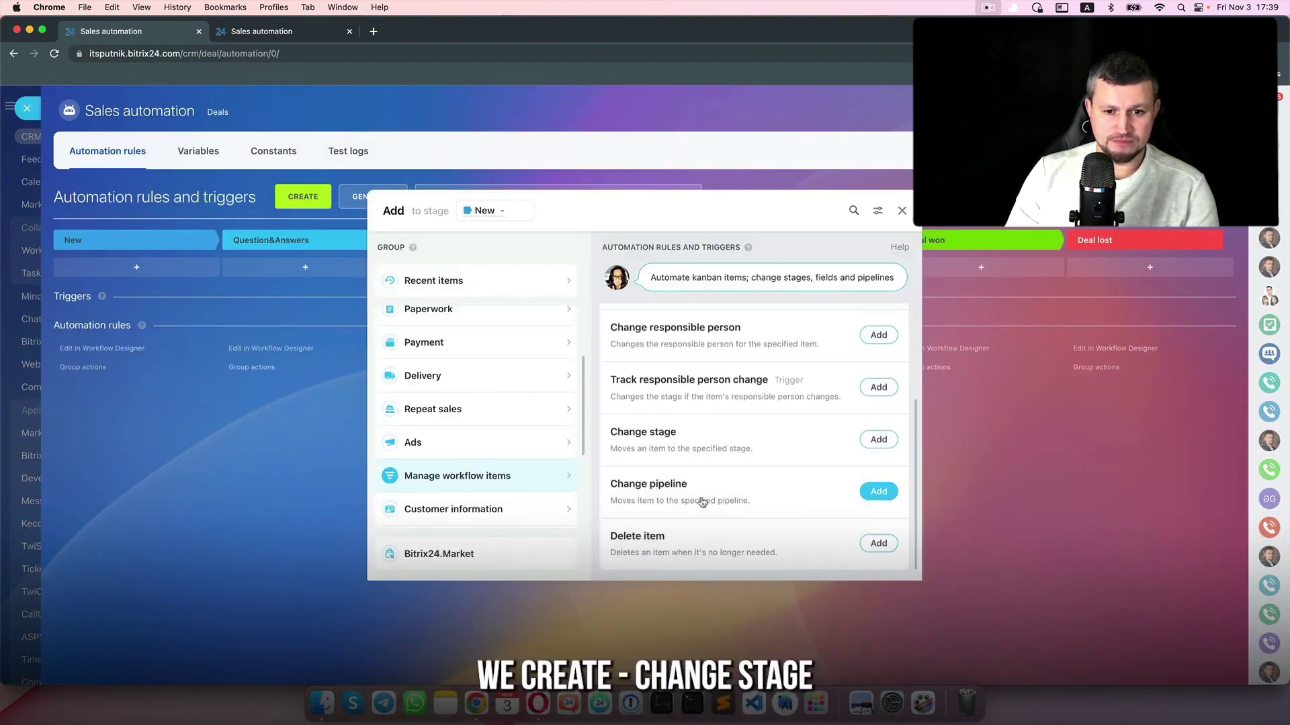
pyautogui.click(879, 440)
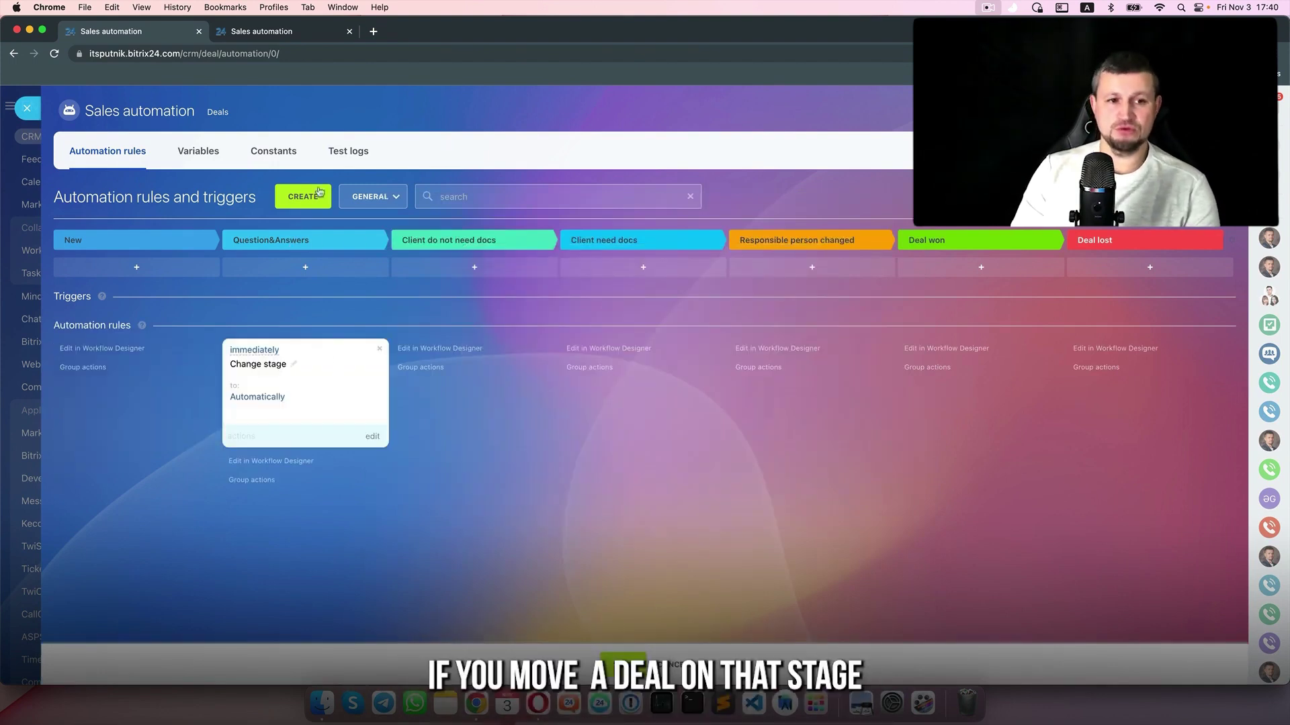
pyautogui.click(373, 437)
pyautogui.click(559, 404)
# - Add the condition 'documents are needed?' equal to Yes to the rule
pyautogui.click(519, 363)
pyautogui.click(518, 361)
pyautogui.click(521, 363)
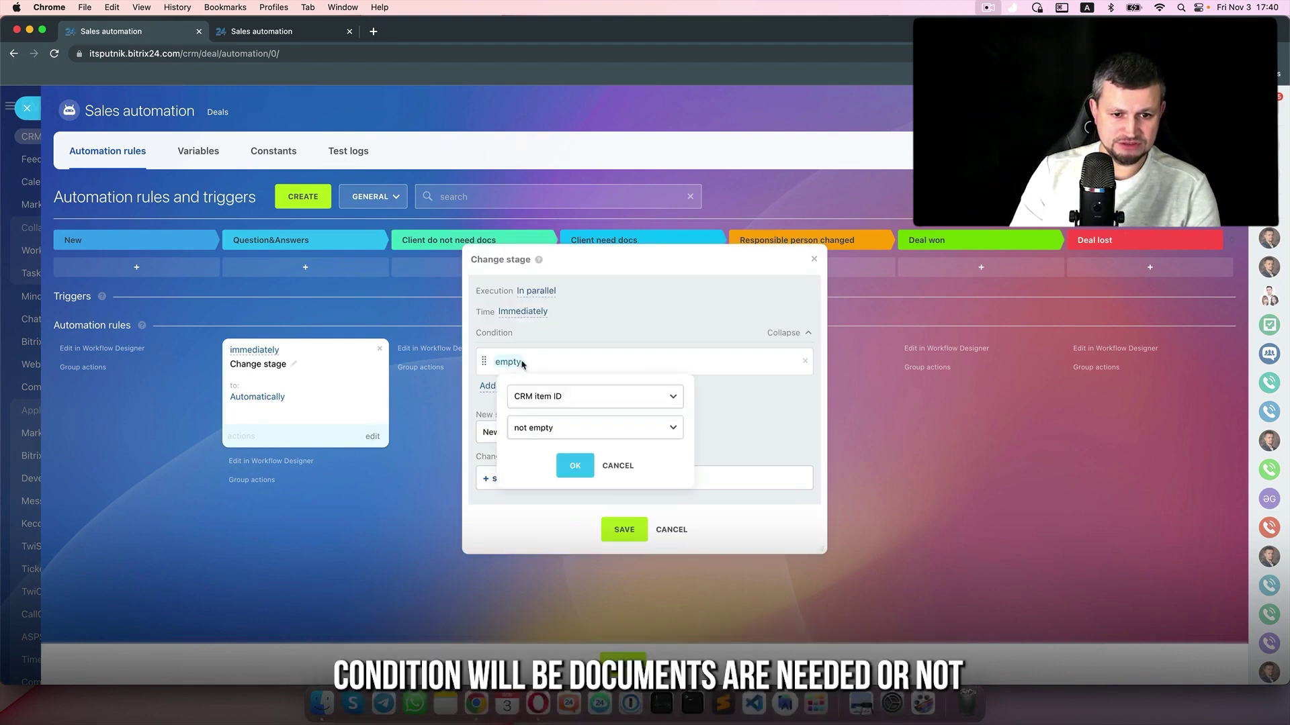
pyautogui.click(555, 396)
pyautogui.write('docu')
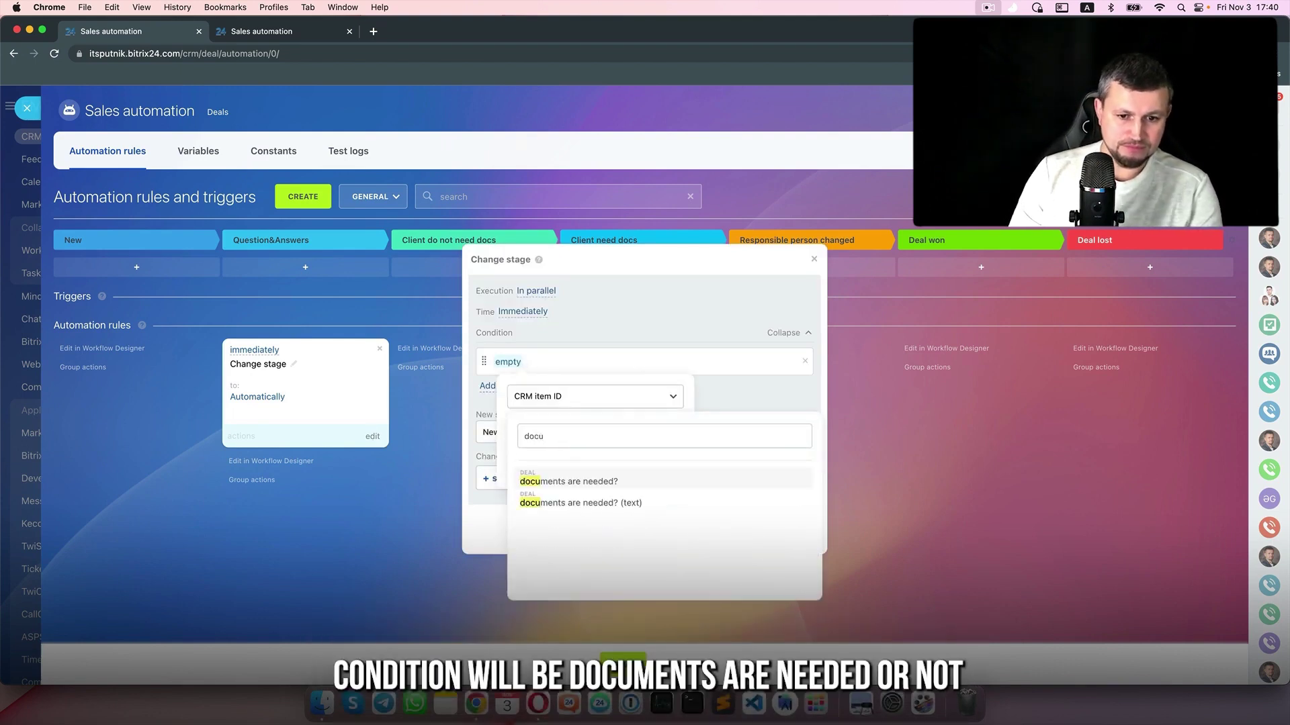
pyautogui.click(568, 481)
pyautogui.click(579, 428)
pyautogui.click(578, 455)
pyautogui.click(578, 458)
pyautogui.click(565, 474)
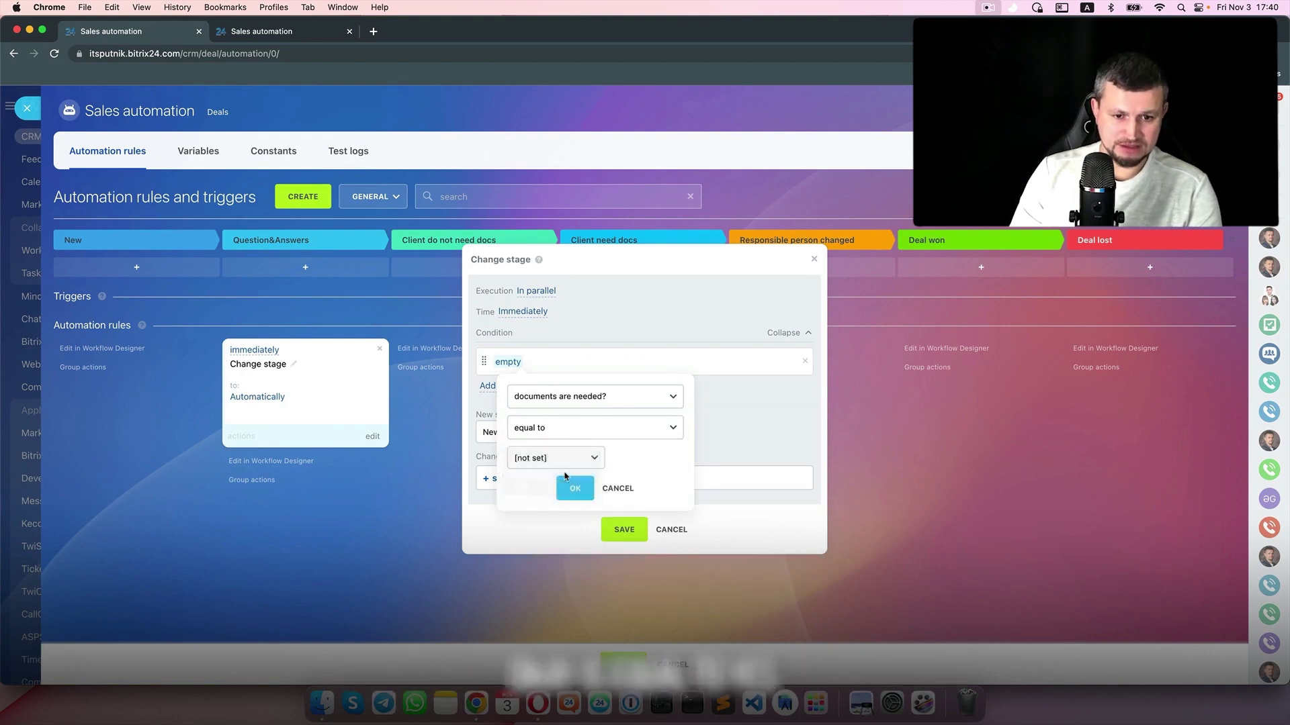
pyautogui.click(574, 492)
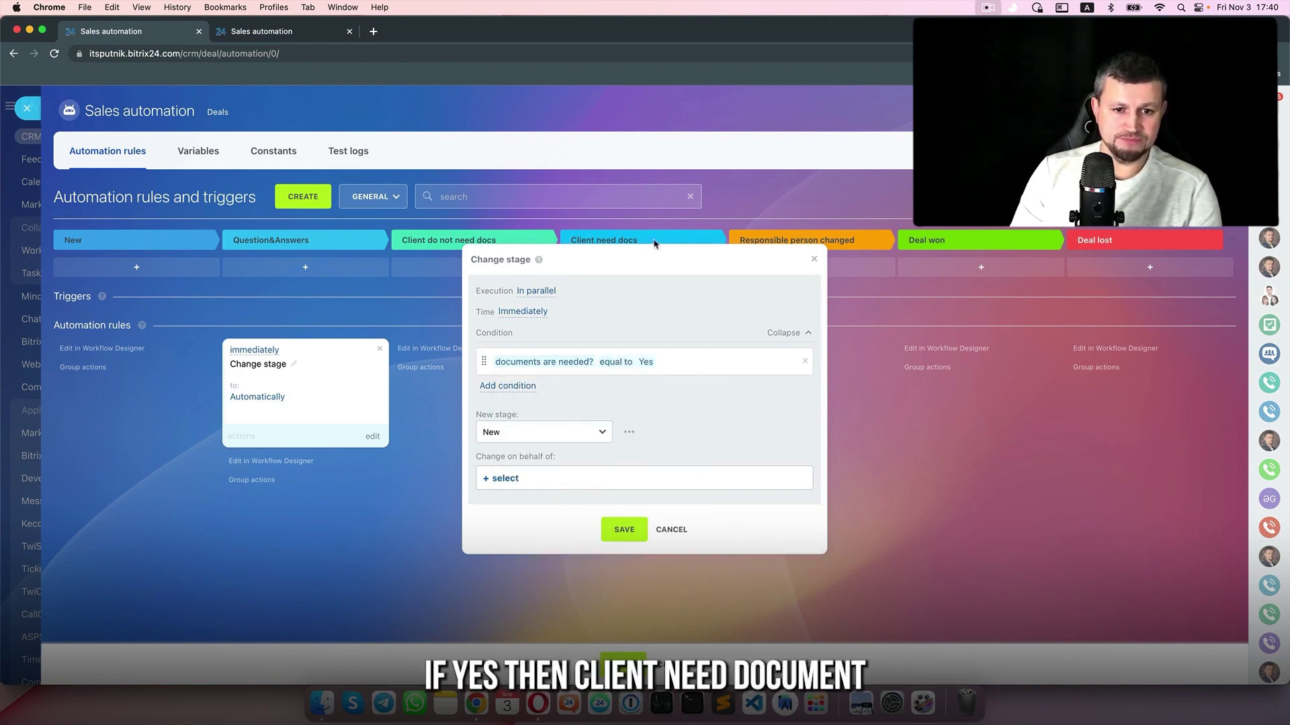
# - Set the new stage to Client need docs, choose the acting user, and save
pyautogui.click(595, 431)
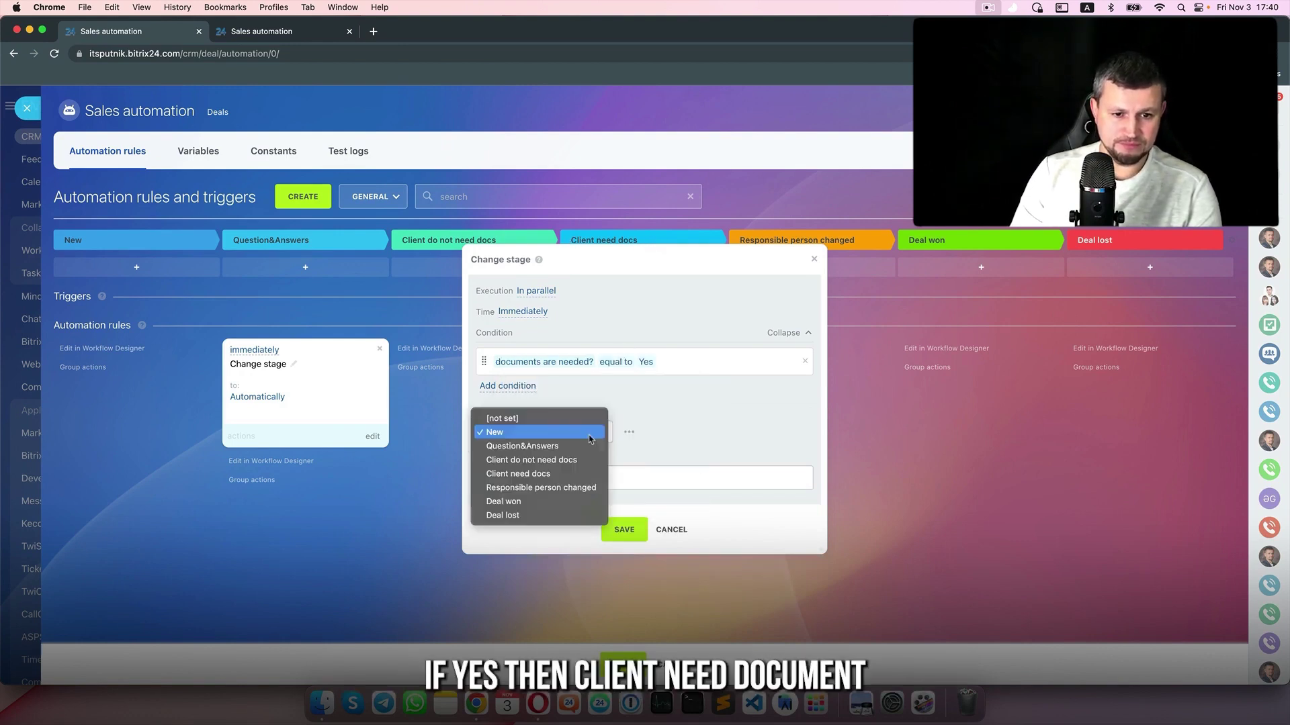
pyautogui.click(529, 474)
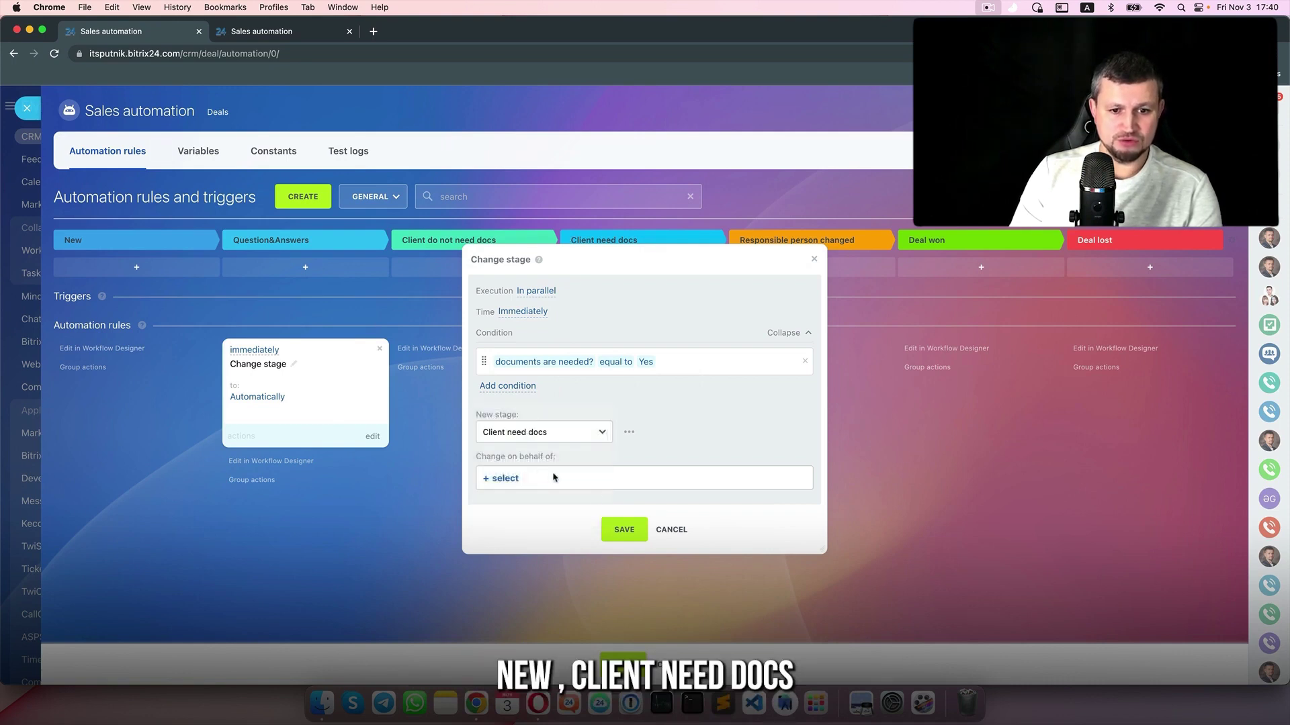
pyautogui.click(513, 481)
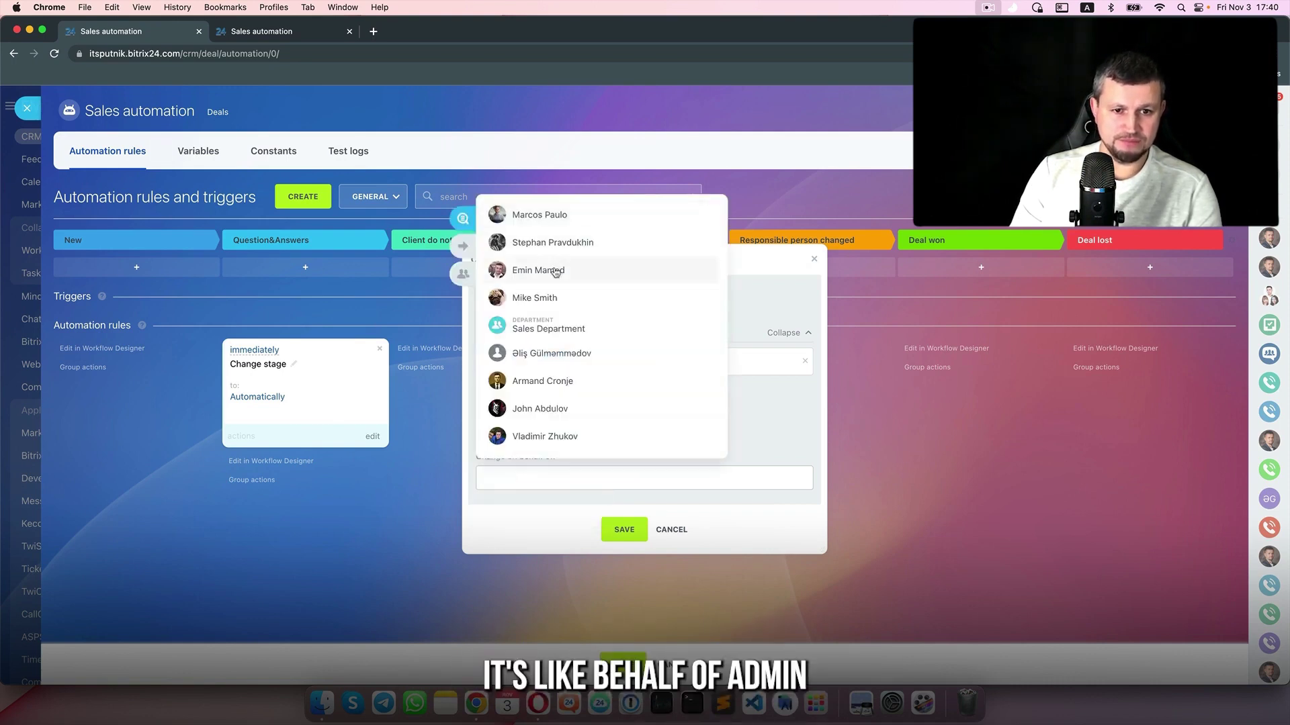
pyautogui.click(552, 269)
pyautogui.click(624, 529)
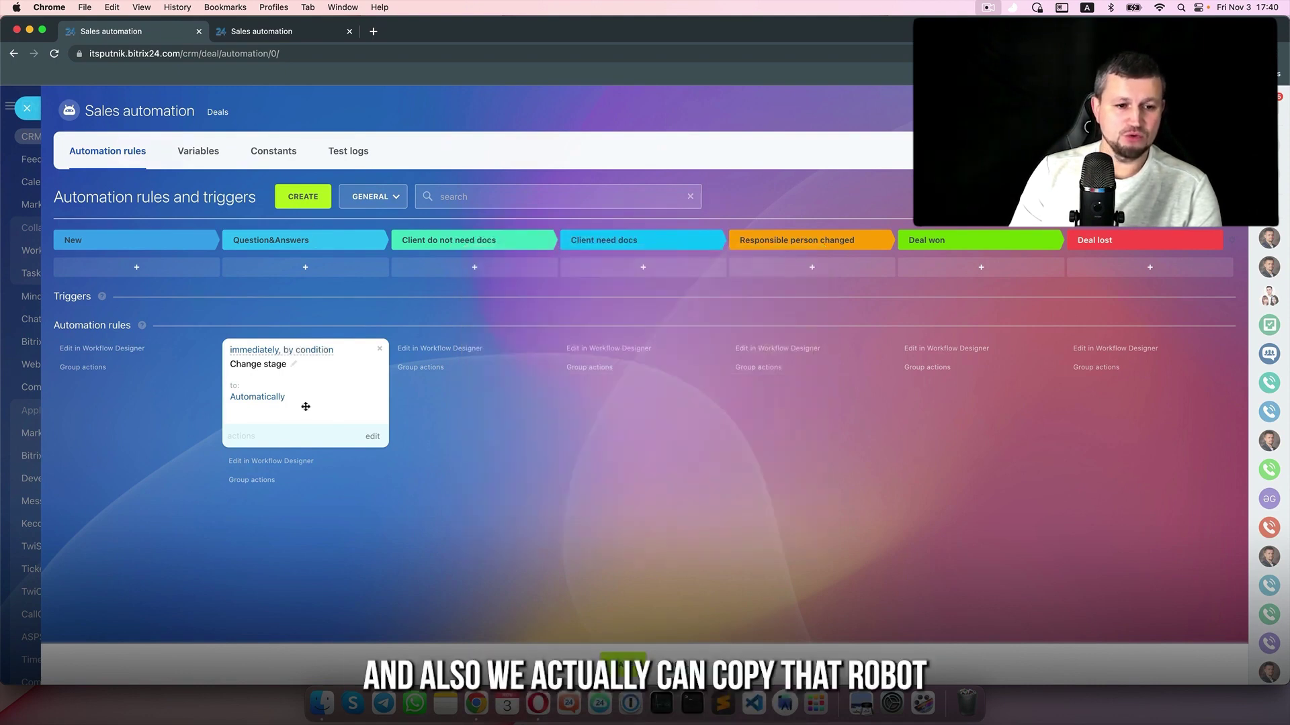
# - Copy the Change stage rule and change its condition to 'documents are needed?' equals No
pyautogui.click(249, 437)
pyautogui.click(244, 472)
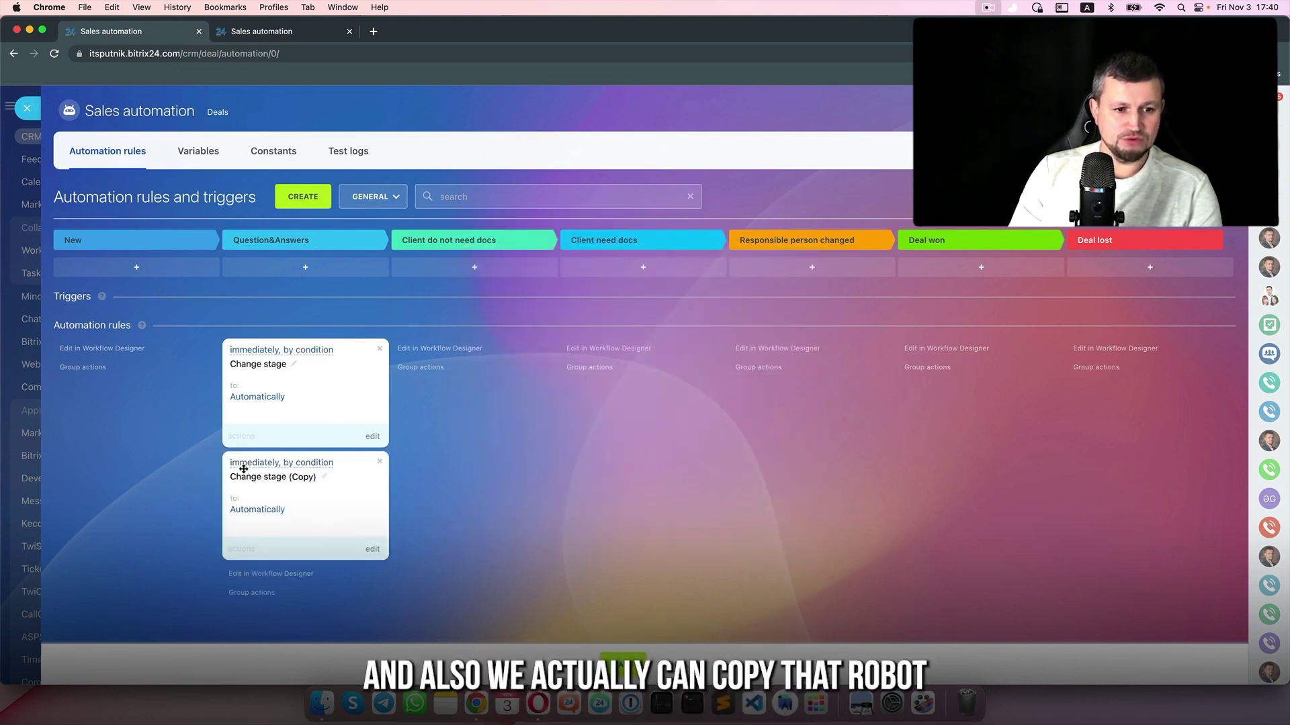
pyautogui.click(373, 550)
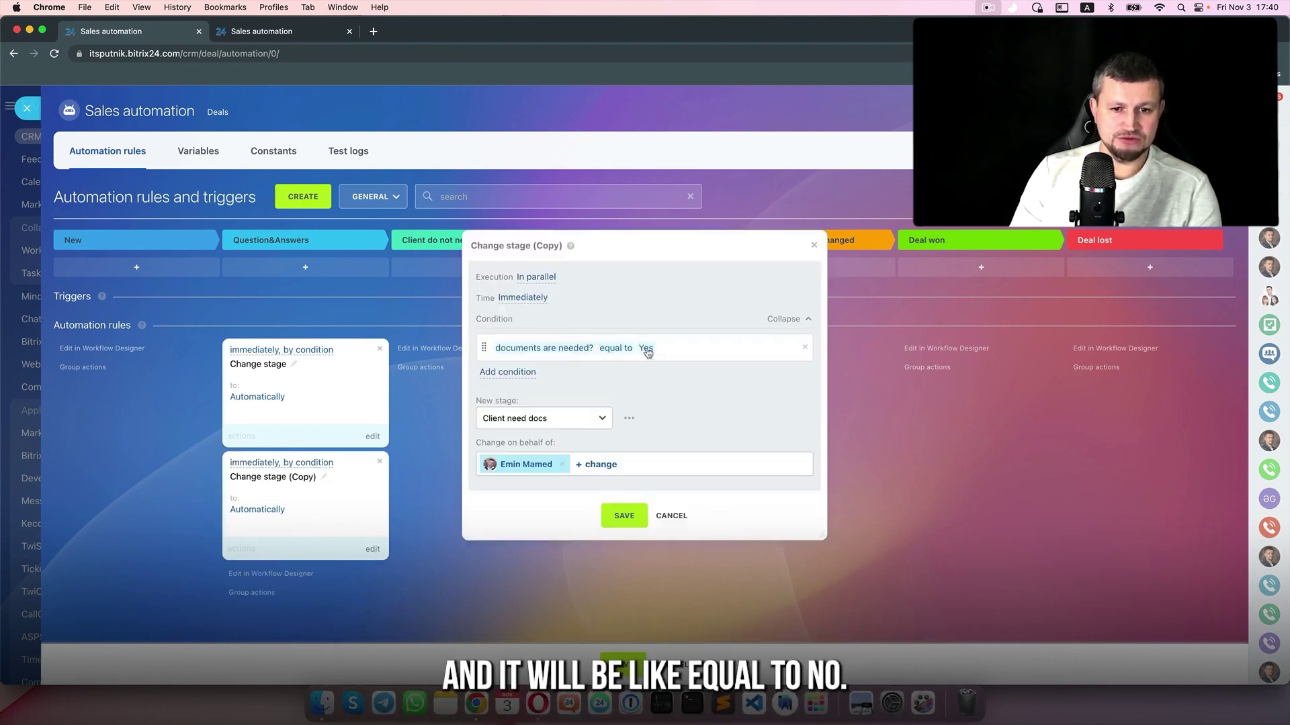
pyautogui.click(646, 348)
pyautogui.click(585, 444)
pyautogui.click(571, 460)
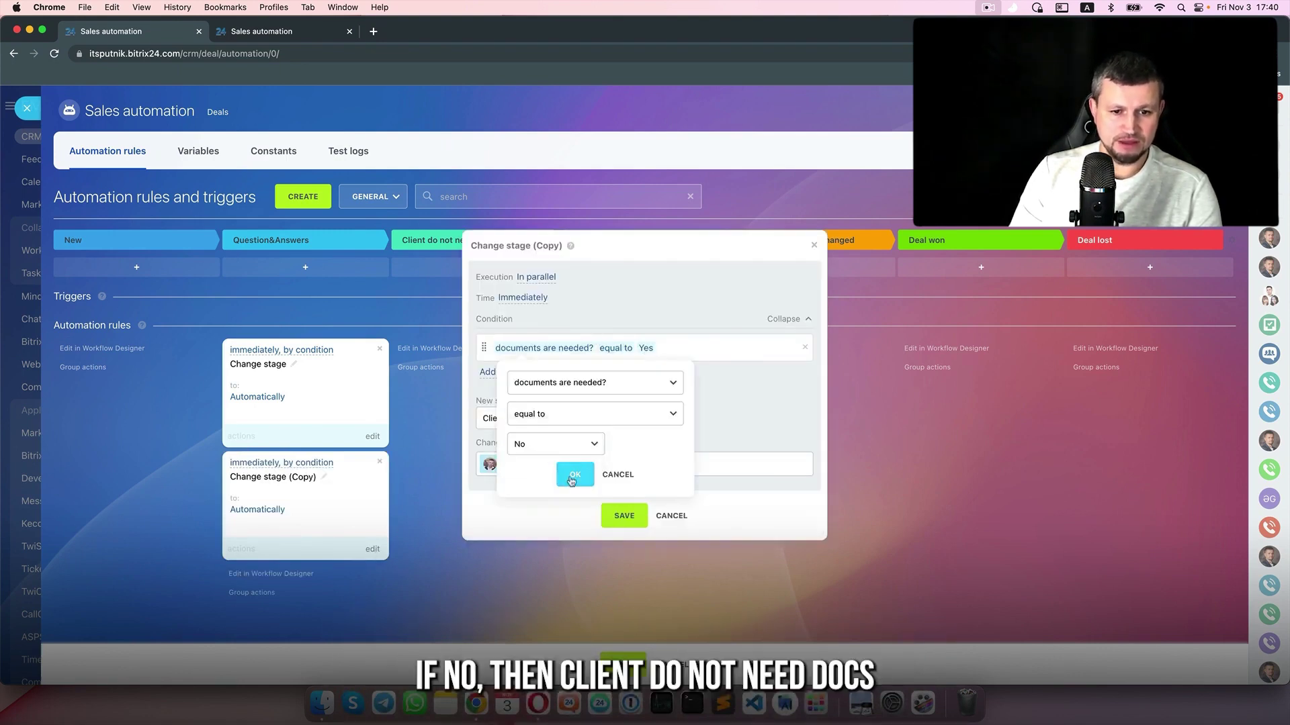
pyautogui.click(574, 475)
# - Target the copy at Client do not need docs and save the automation rules
pyautogui.click(556, 422)
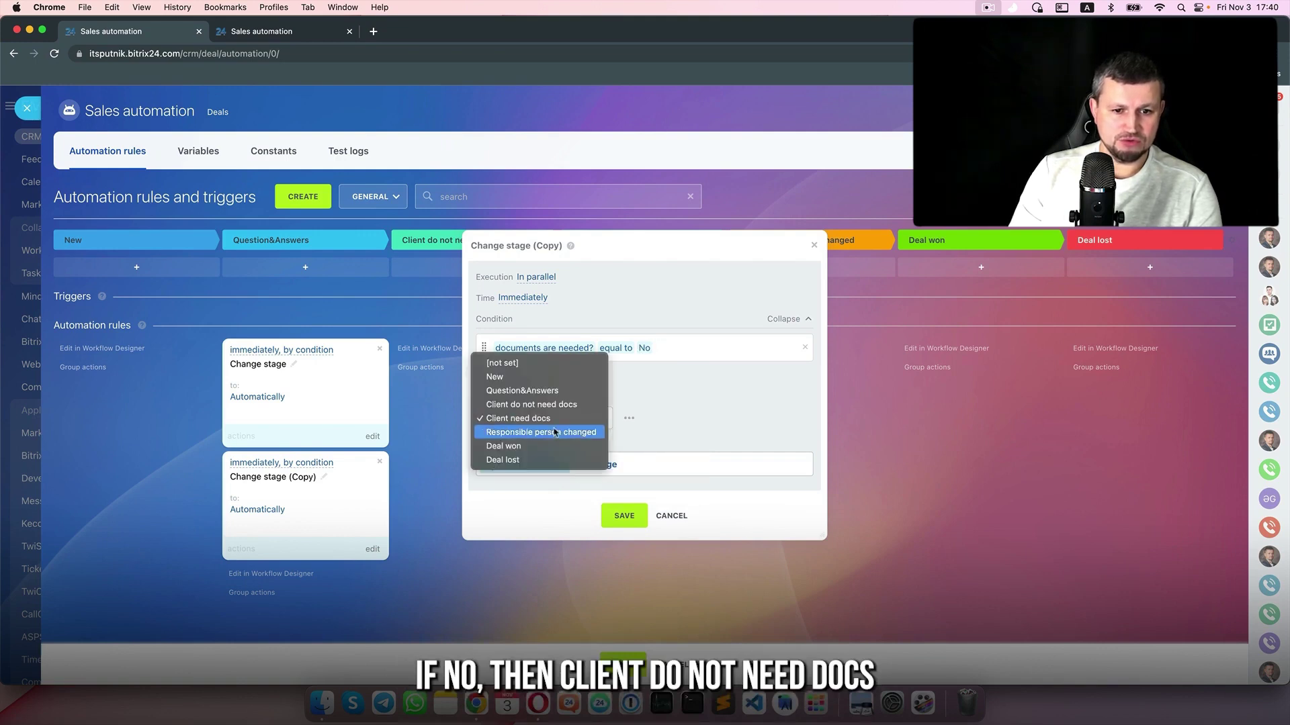
pyautogui.click(557, 406)
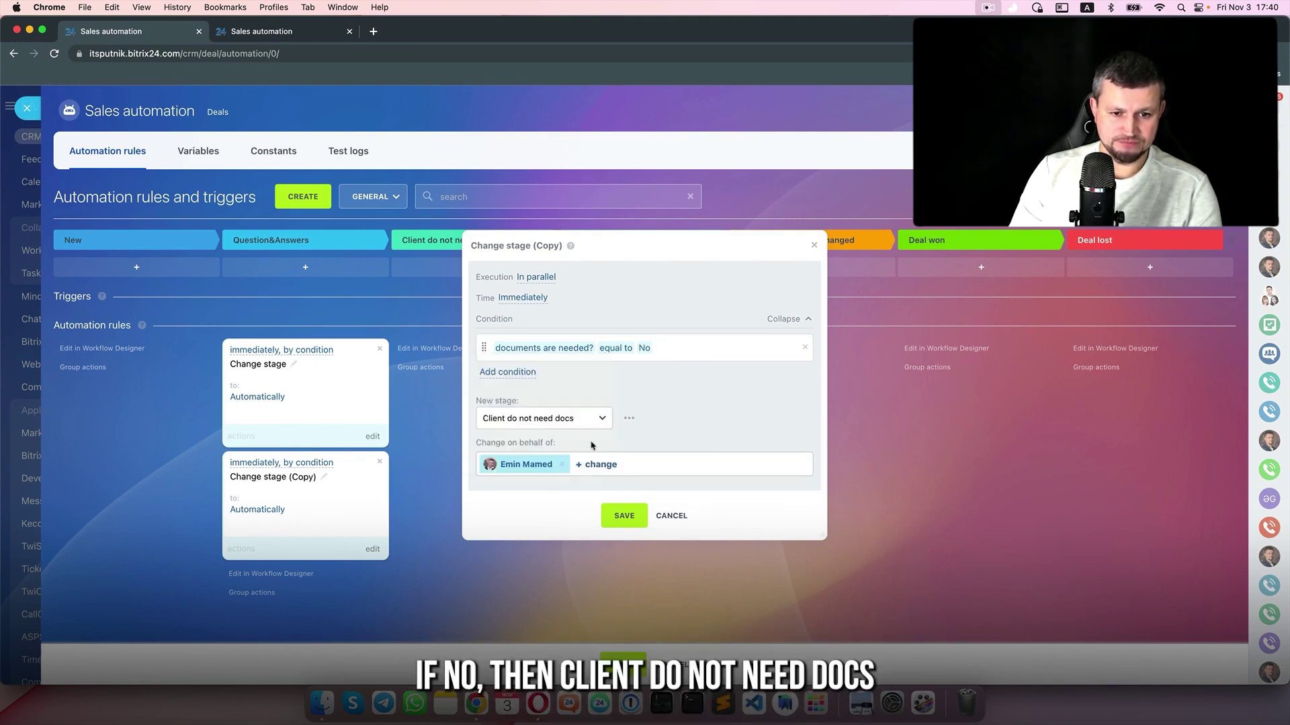
pyautogui.click(624, 516)
pyautogui.click(622, 665)
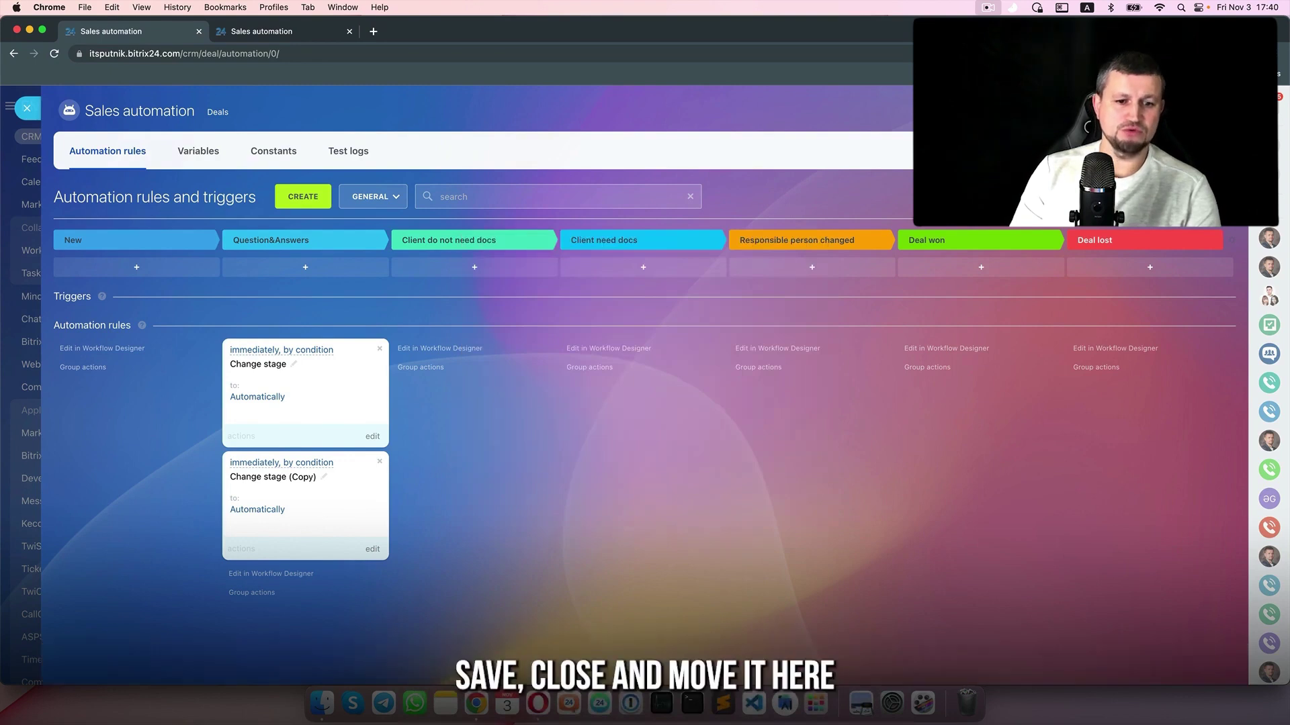
pyautogui.click(27, 109)
# - Move the deal back to New and set its 'documents are needed?' field to Yes
pyautogui.moveTo(503, 374); pyautogui.dragTo(193, 354)
pyautogui.click(233, 338)
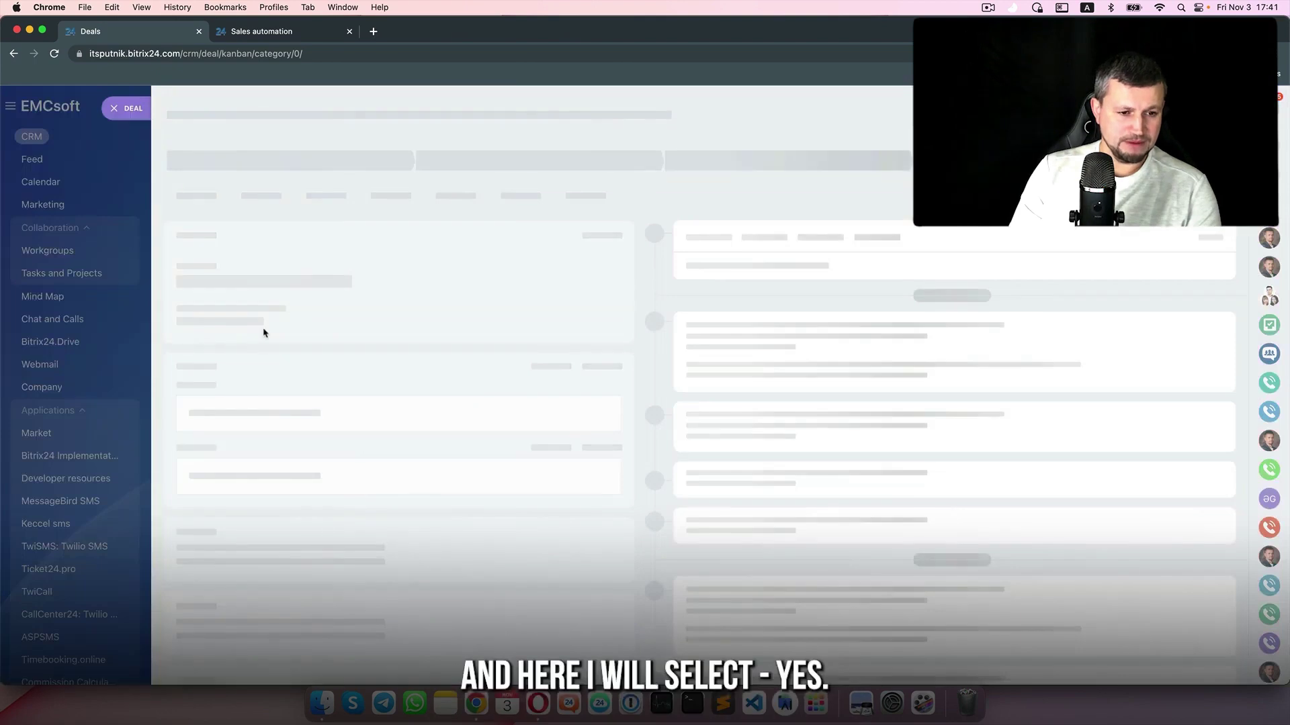
pyautogui.scroll(-3, 266, 444)
pyautogui.scroll(-1, 266, 444)
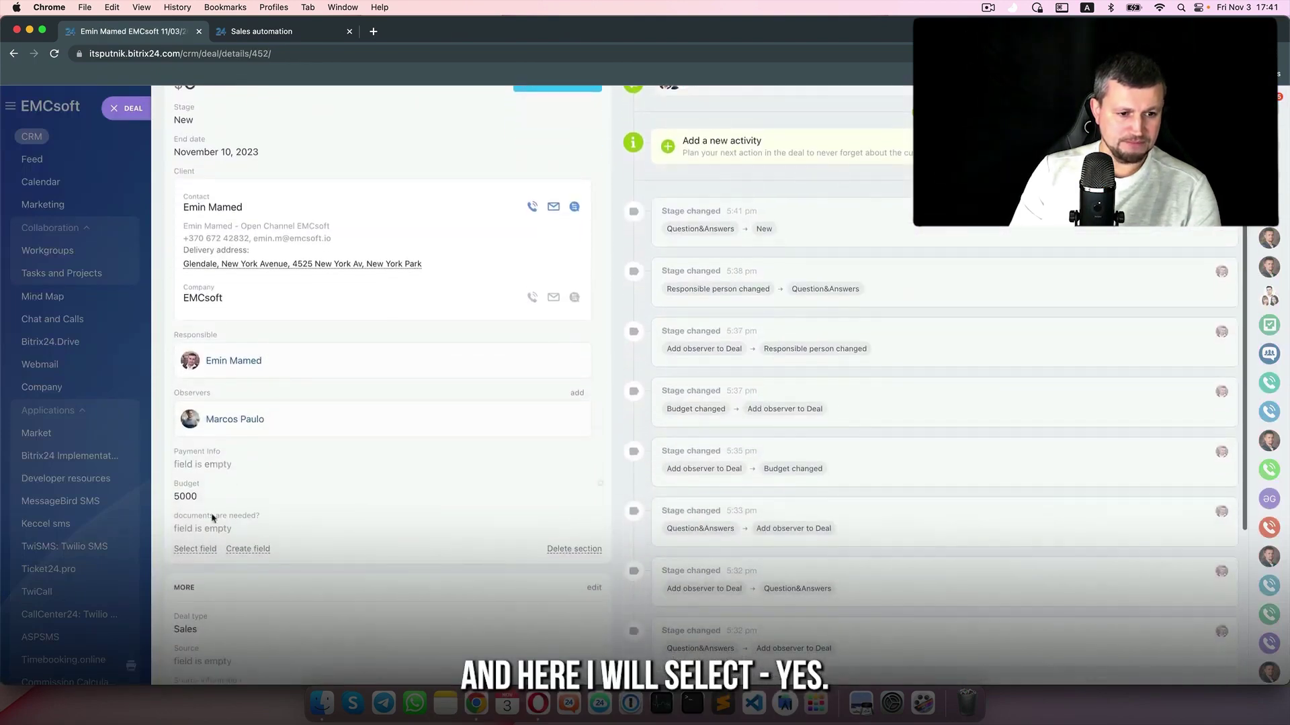
pyautogui.click(201, 531)
pyautogui.click(201, 535)
pyautogui.click(201, 583)
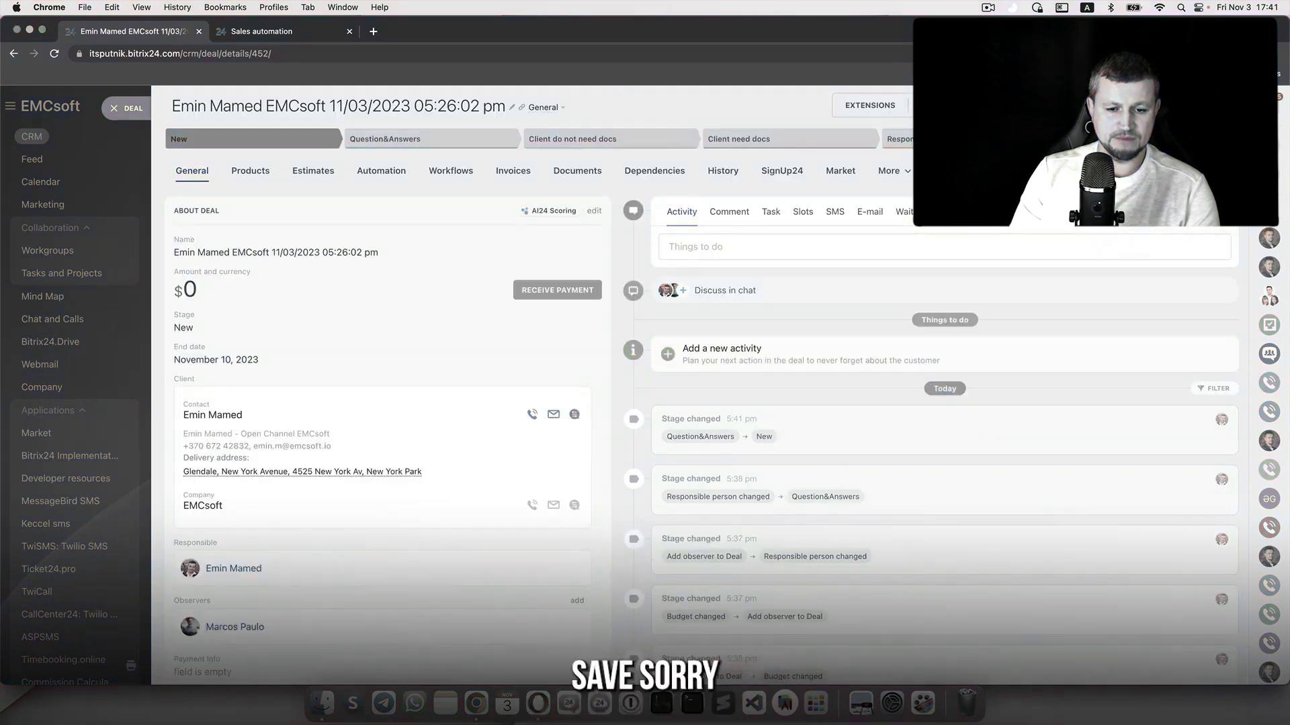
pyautogui.click(114, 106)
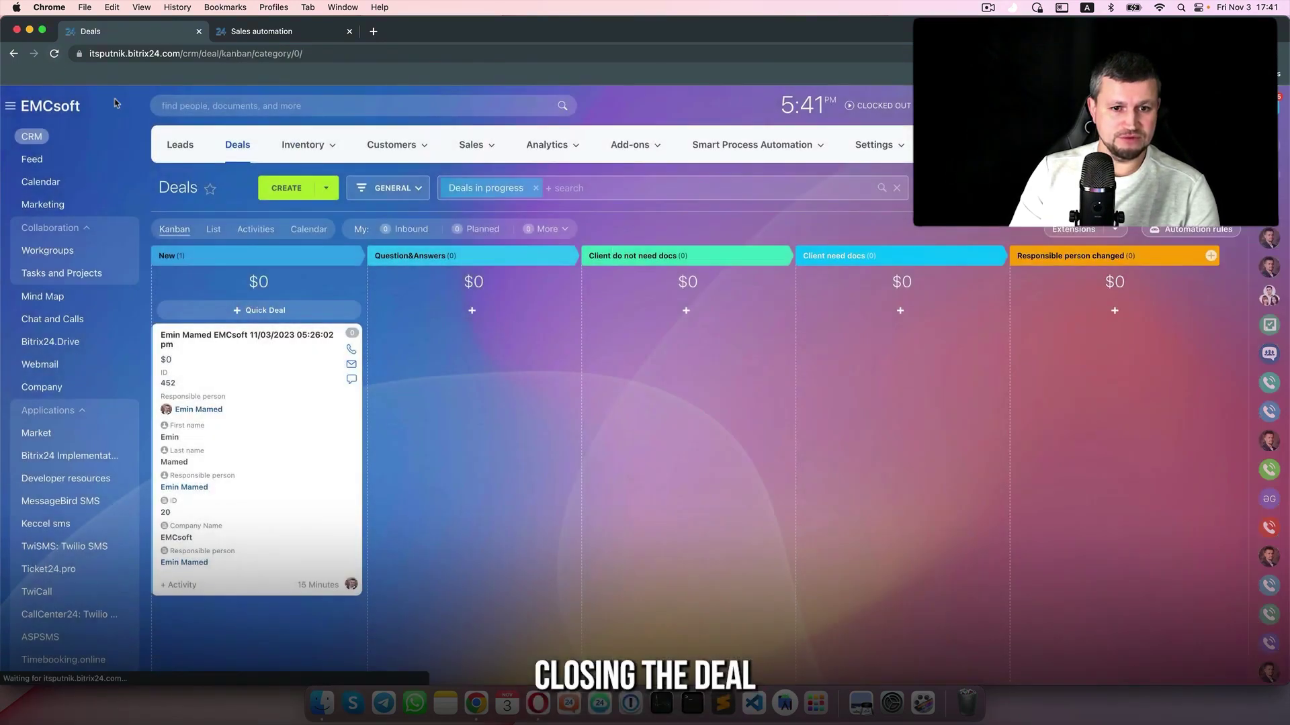
# - Try the deal in Question&Answers, return it to New, and change 'documents are needed?' to No
pyautogui.moveTo(221, 346); pyautogui.dragTo(394, 345)
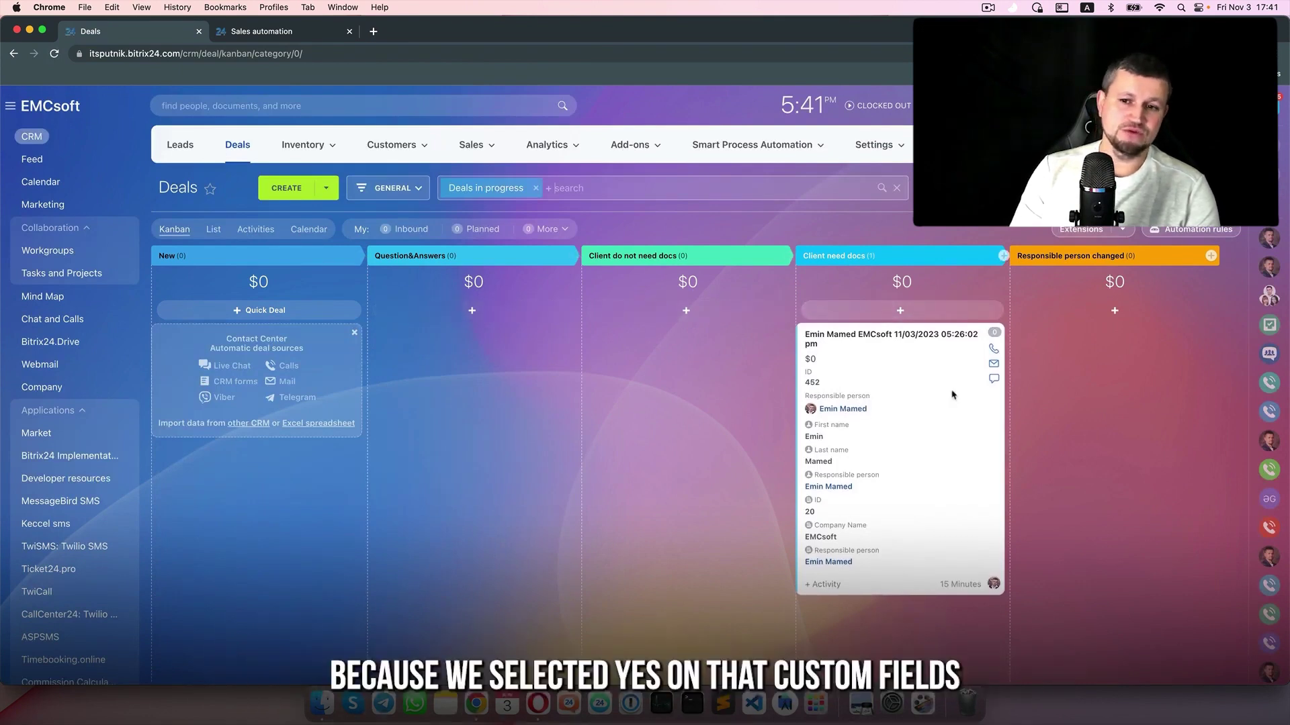
pyautogui.moveTo(882, 361); pyautogui.dragTo(241, 345)
pyautogui.click(241, 345)
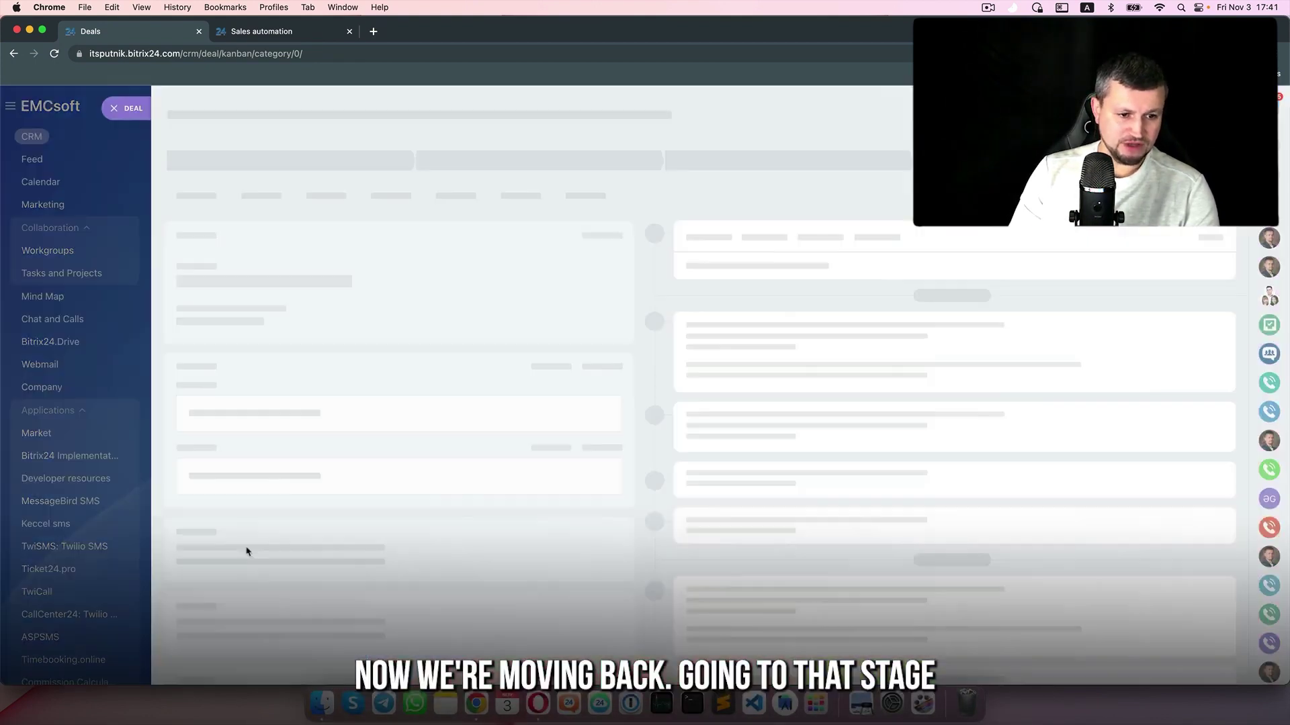
pyautogui.scroll(-5, 245, 547)
pyautogui.click(186, 465)
pyautogui.click(201, 547)
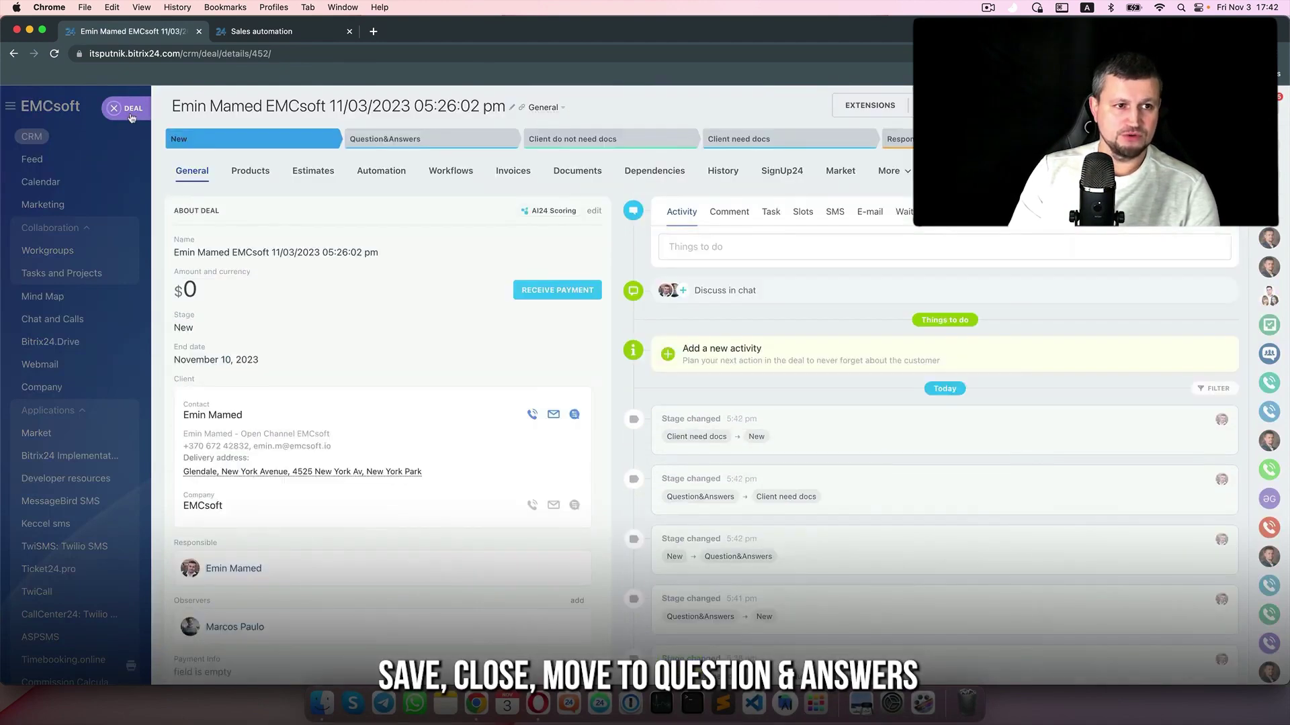
pyautogui.click(127, 113)
# - Move the deal into Question&Answers and reload the board to see where it landed
pyautogui.moveTo(273, 371); pyautogui.dragTo(446, 369)
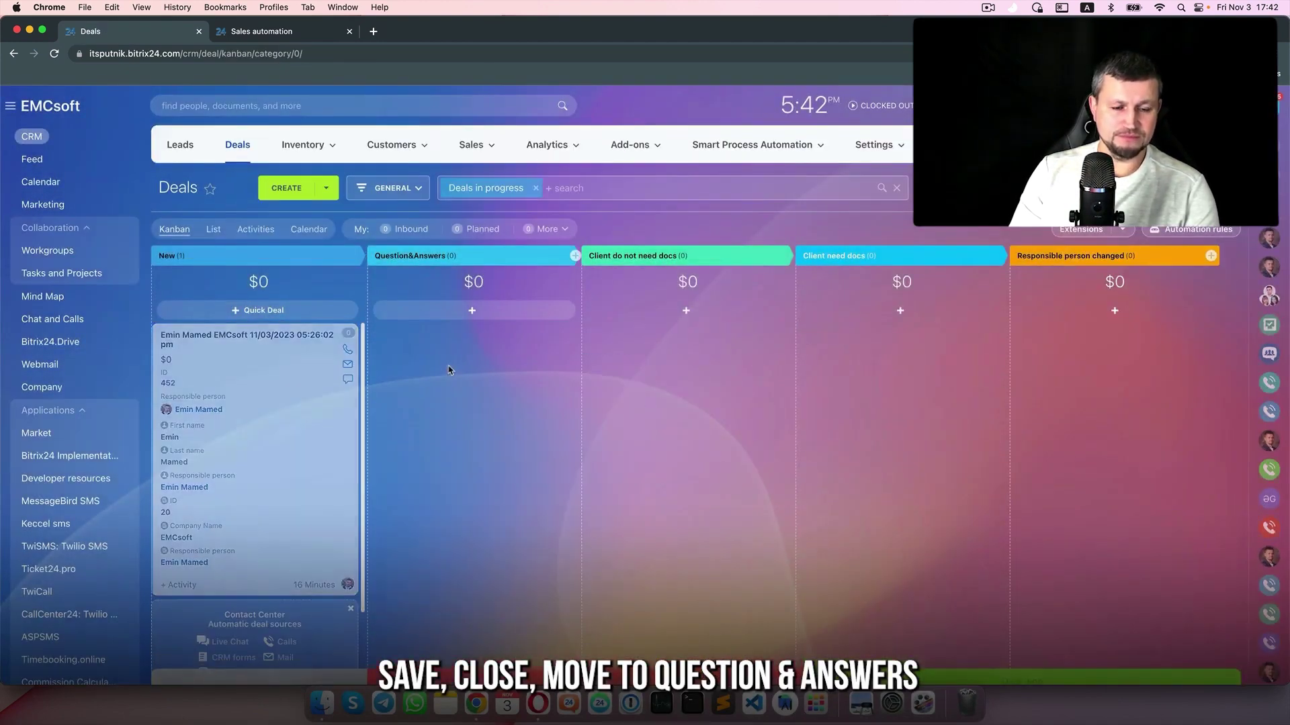
pyautogui.press('super+r')
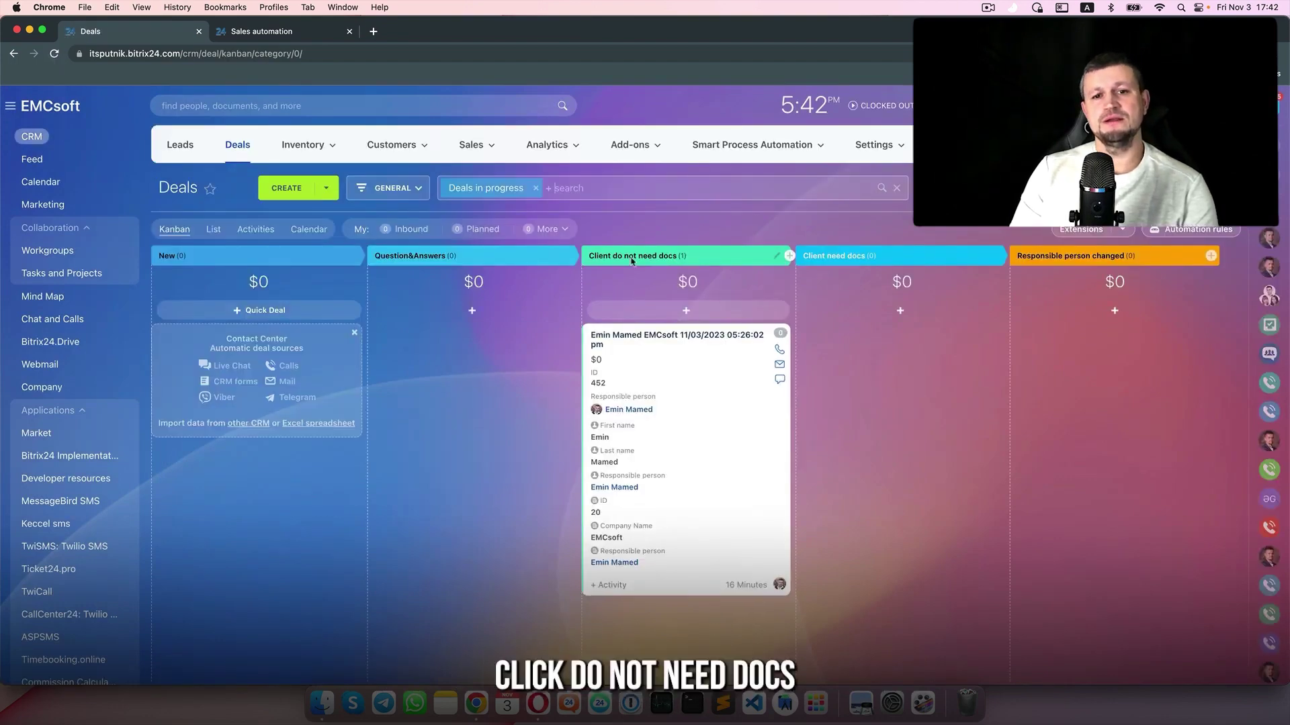
pyautogui.click(677, 335)
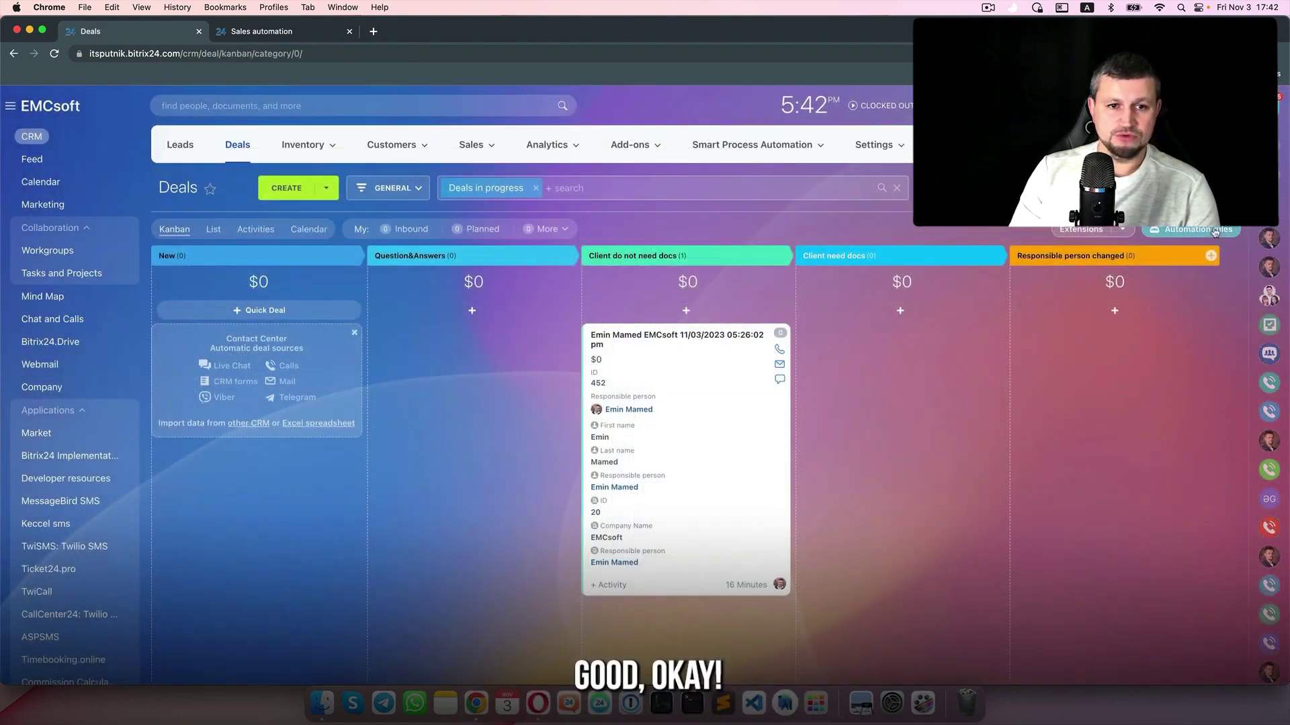
# - Delete both Change stage robots from the deal automation rules
pyautogui.click(1199, 230)
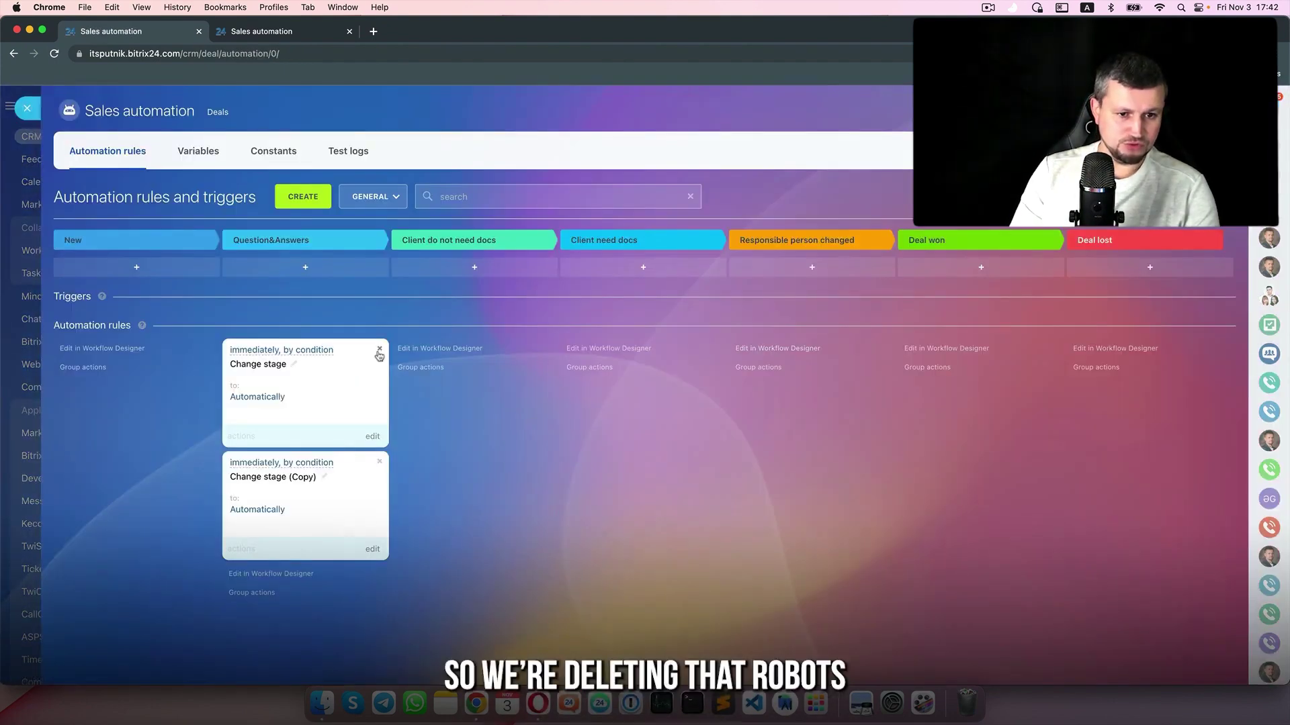
pyautogui.click(380, 349)
pyautogui.click(381, 352)
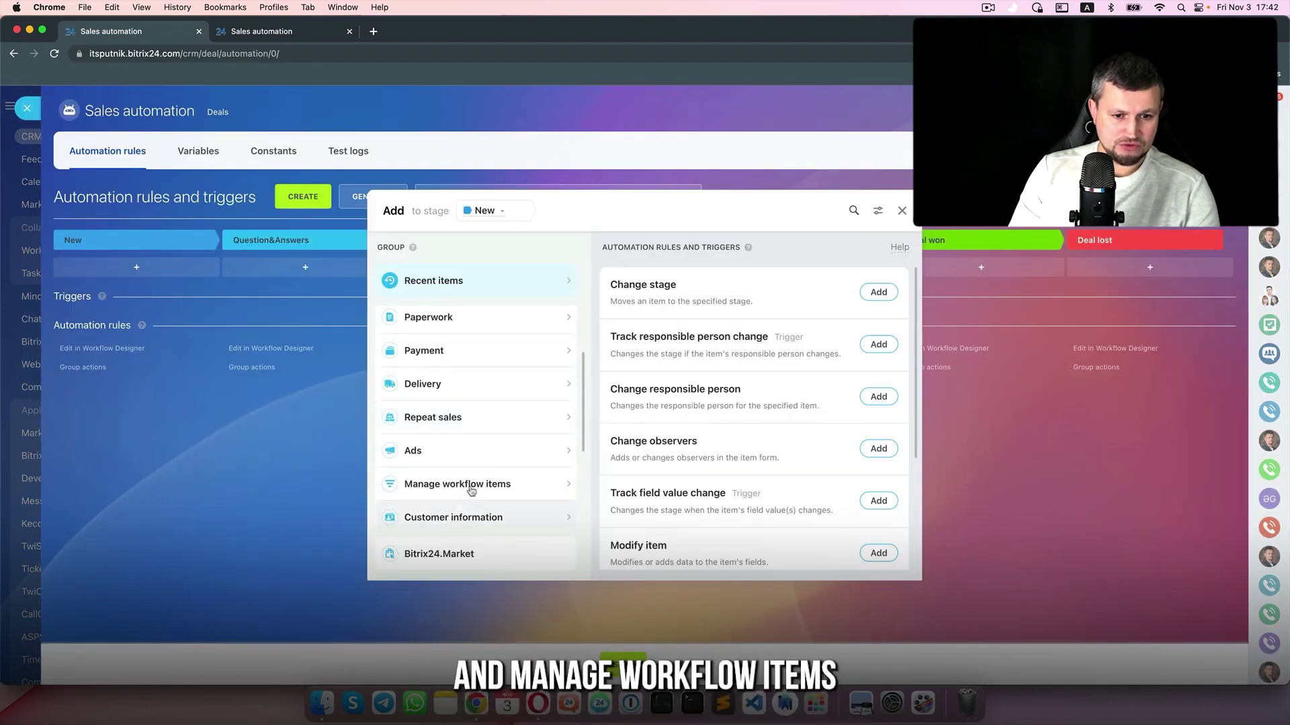
# - Add a Change pipeline rule to New targeting pipeline General, stage New, and save it
pyautogui.click(479, 474)
pyautogui.scroll(-5, 738, 506)
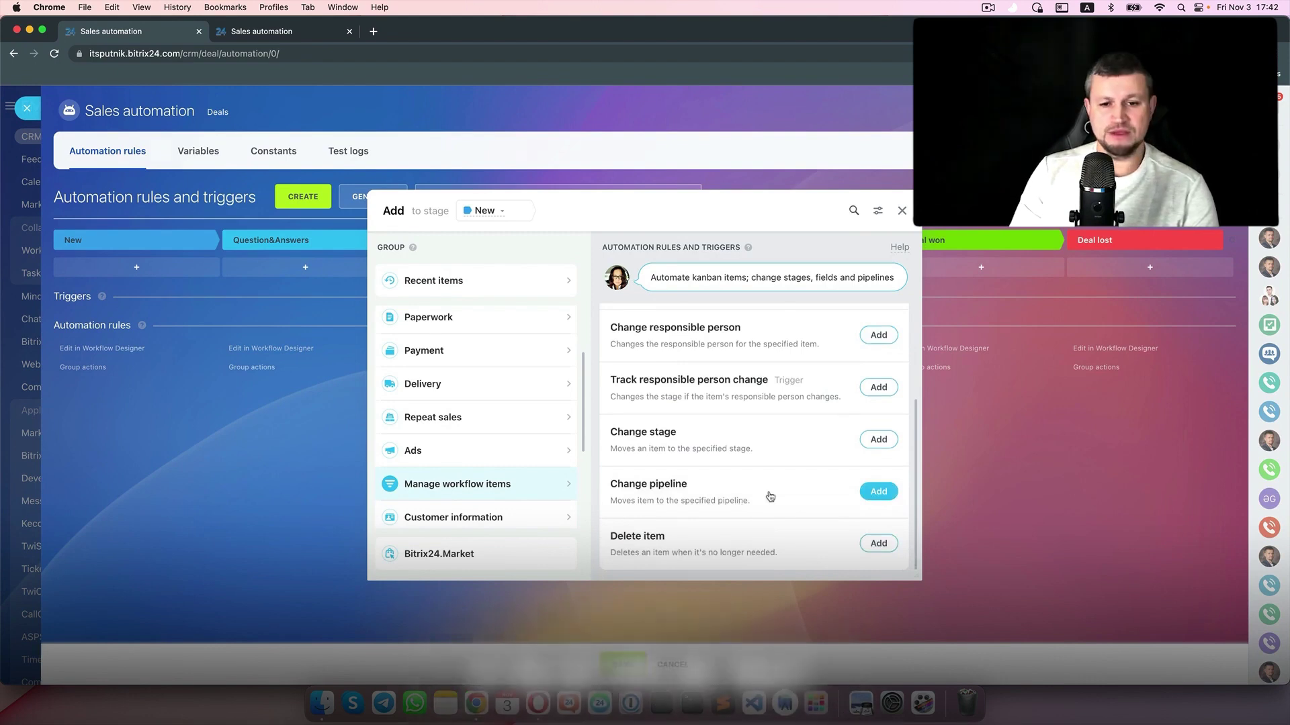
pyautogui.click(878, 492)
pyautogui.click(548, 398)
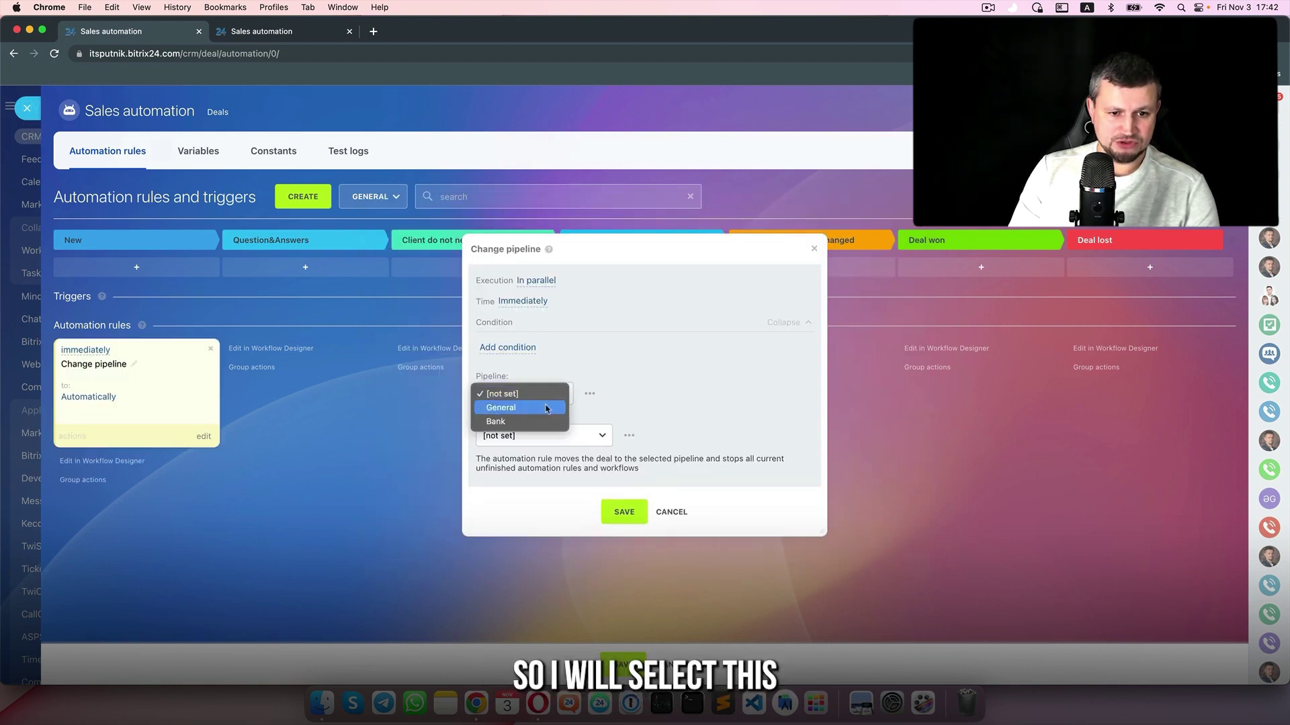
pyautogui.click(546, 409)
pyautogui.click(558, 436)
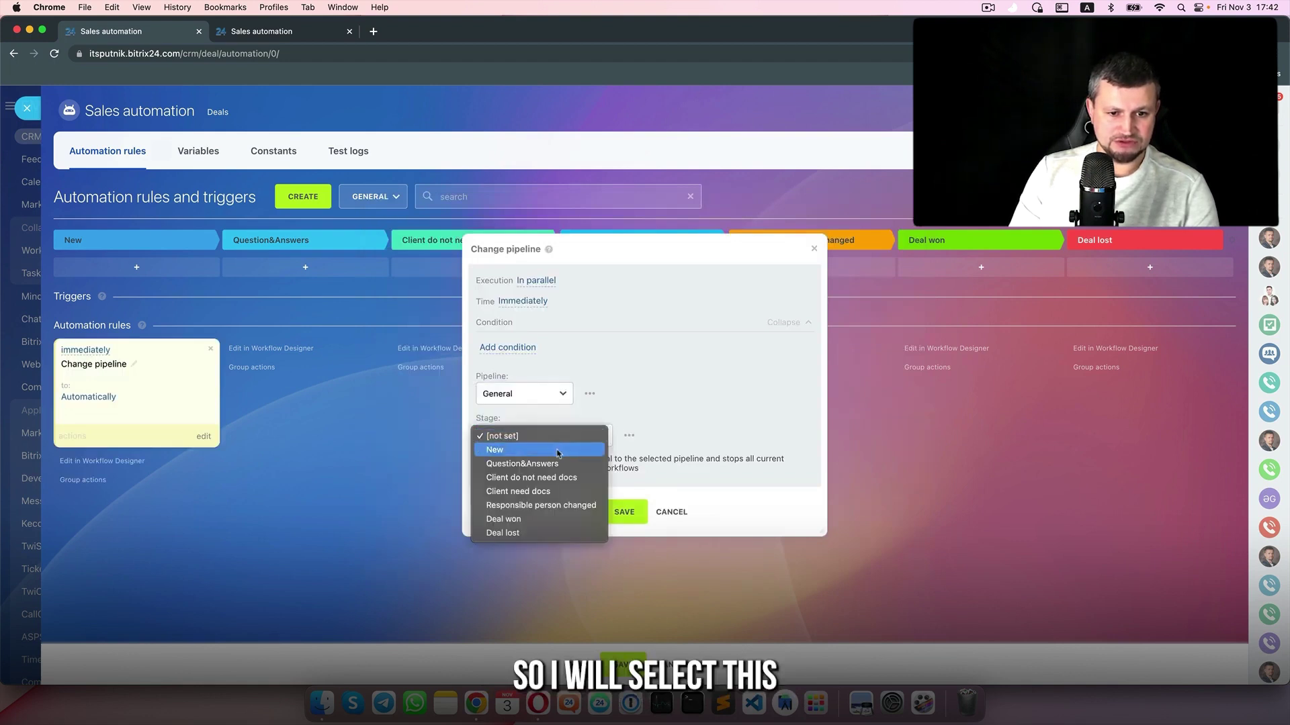
pyautogui.click(558, 450)
pyautogui.click(624, 512)
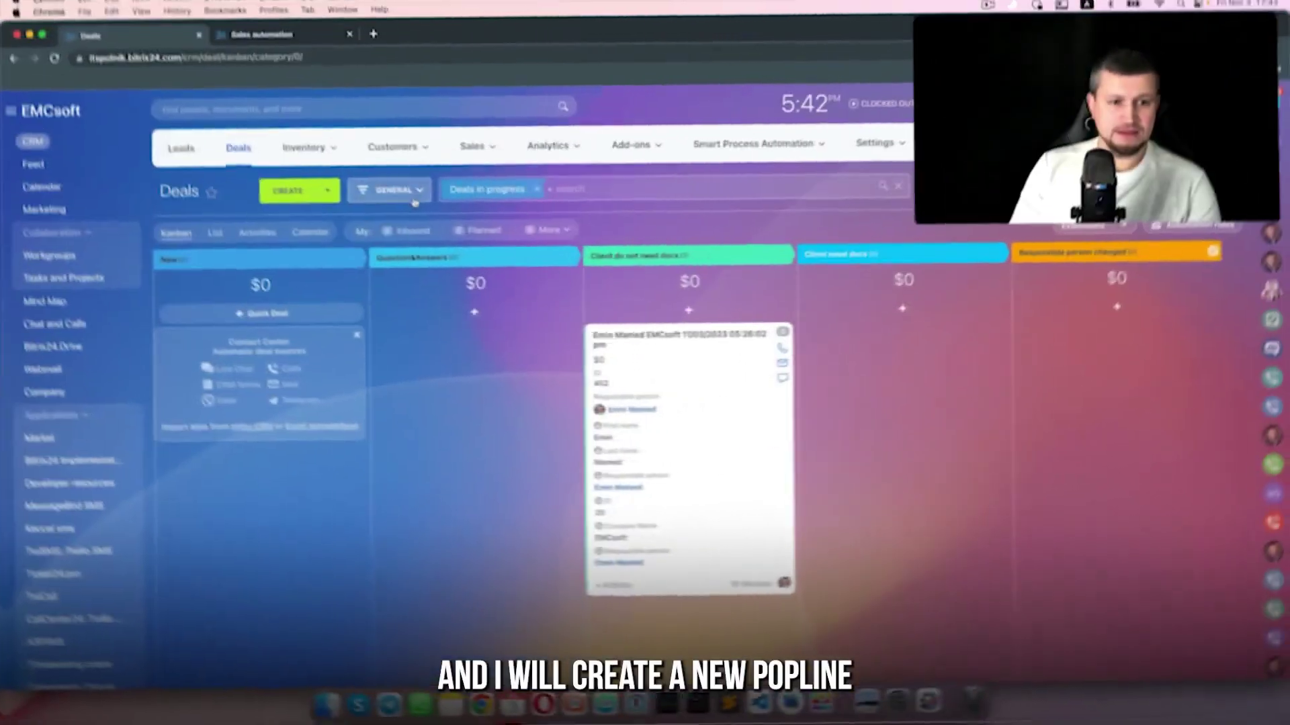
# - Add the Documents needed and Documents not needed pipelines, then drag the deal back to New
pyautogui.click(411, 189)
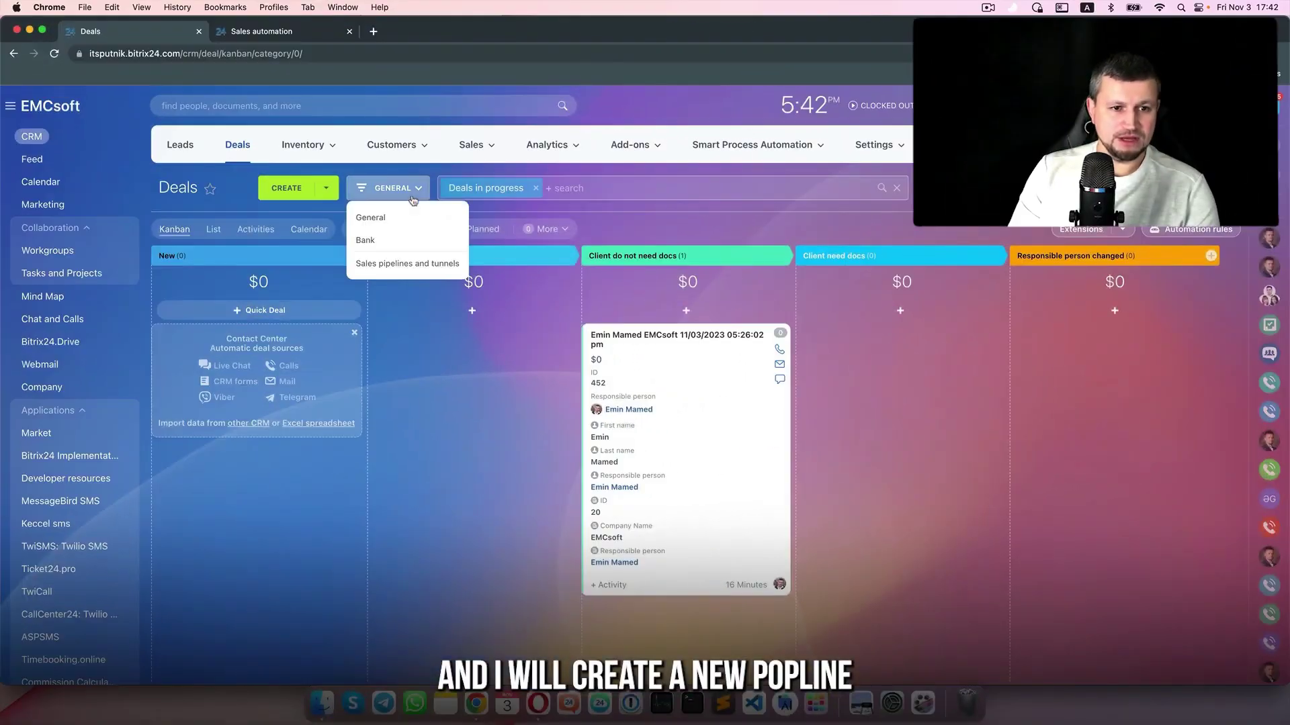
pyautogui.click(407, 264)
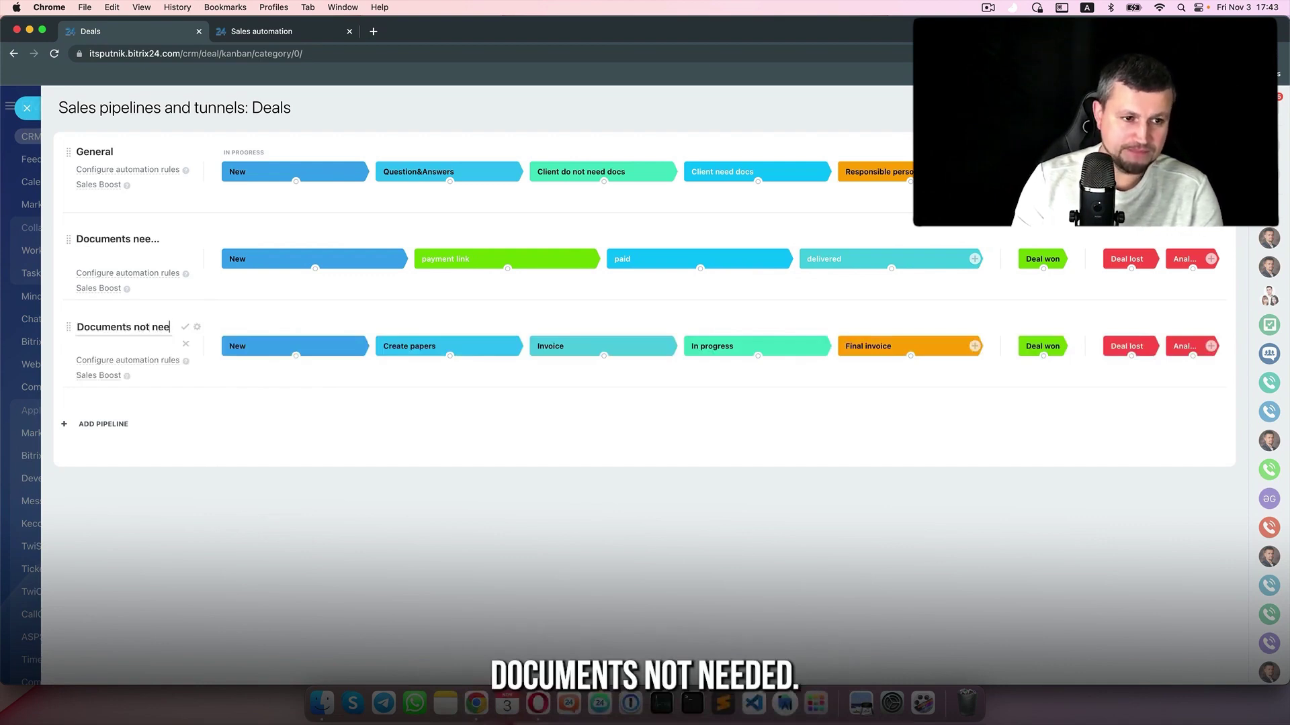
pyautogui.click(27, 108)
pyautogui.moveTo(708, 378); pyautogui.dragTo(322, 383)
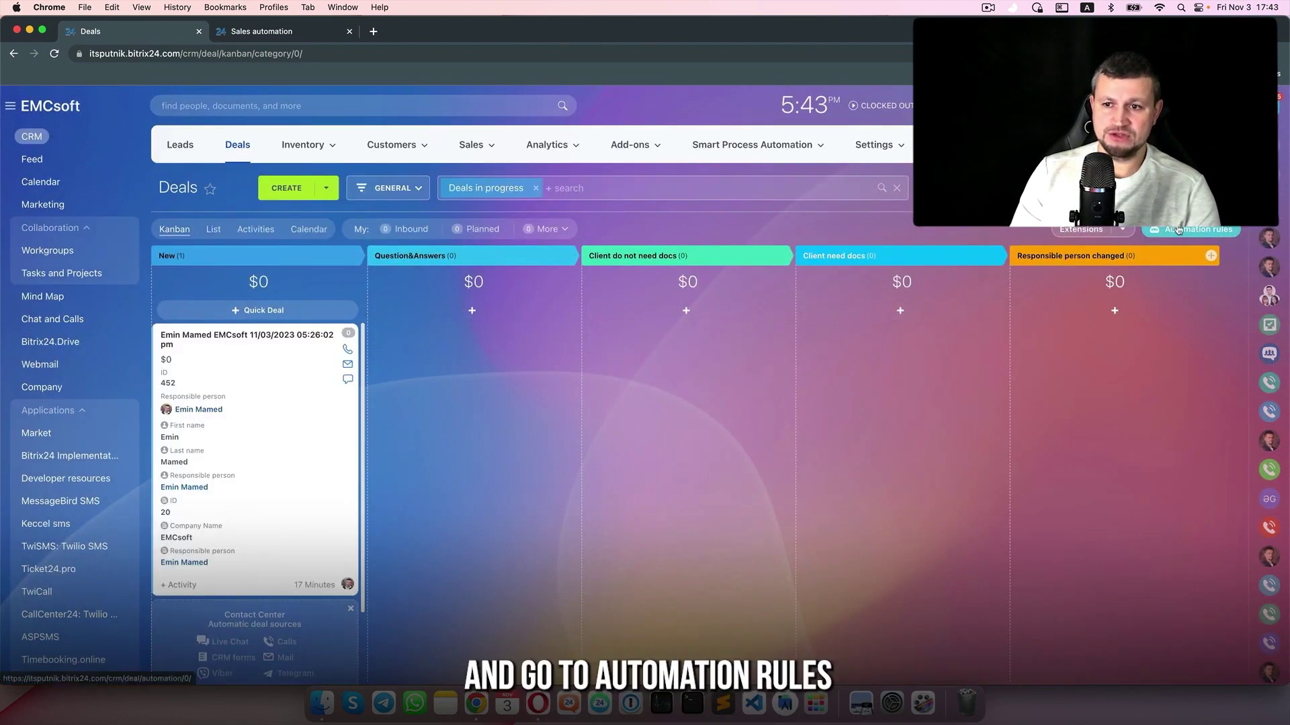
# - Move the Change pipeline rule to Question&Answers and target Documents needed / New
pyautogui.click(1176, 229)
pyautogui.moveTo(145, 394); pyautogui.dragTo(301, 397)
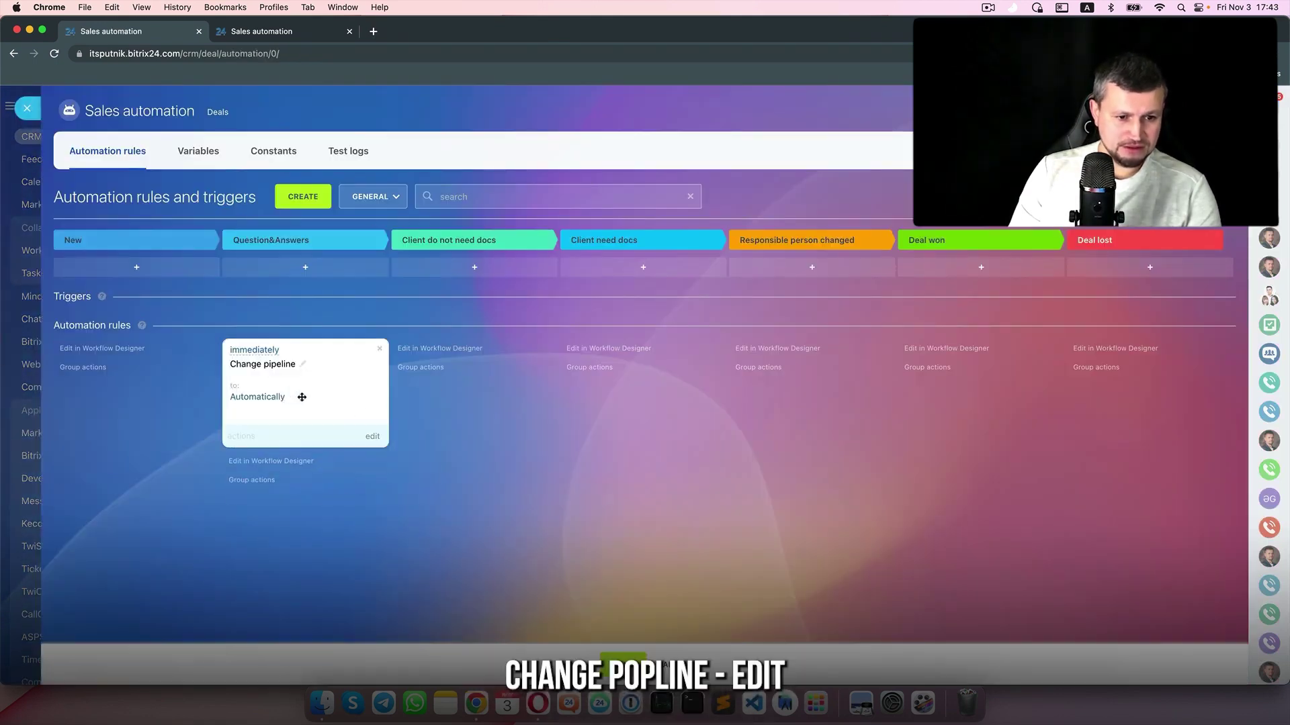
pyautogui.click(374, 437)
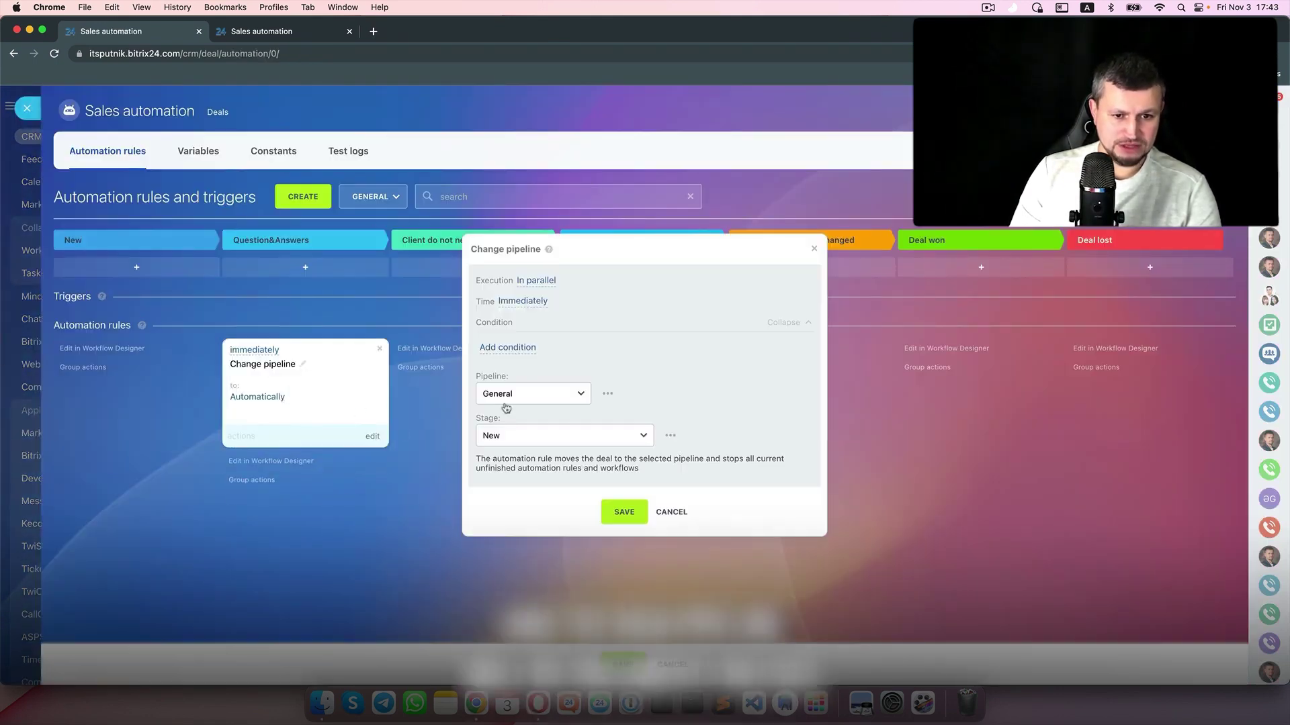
pyautogui.click(529, 394)
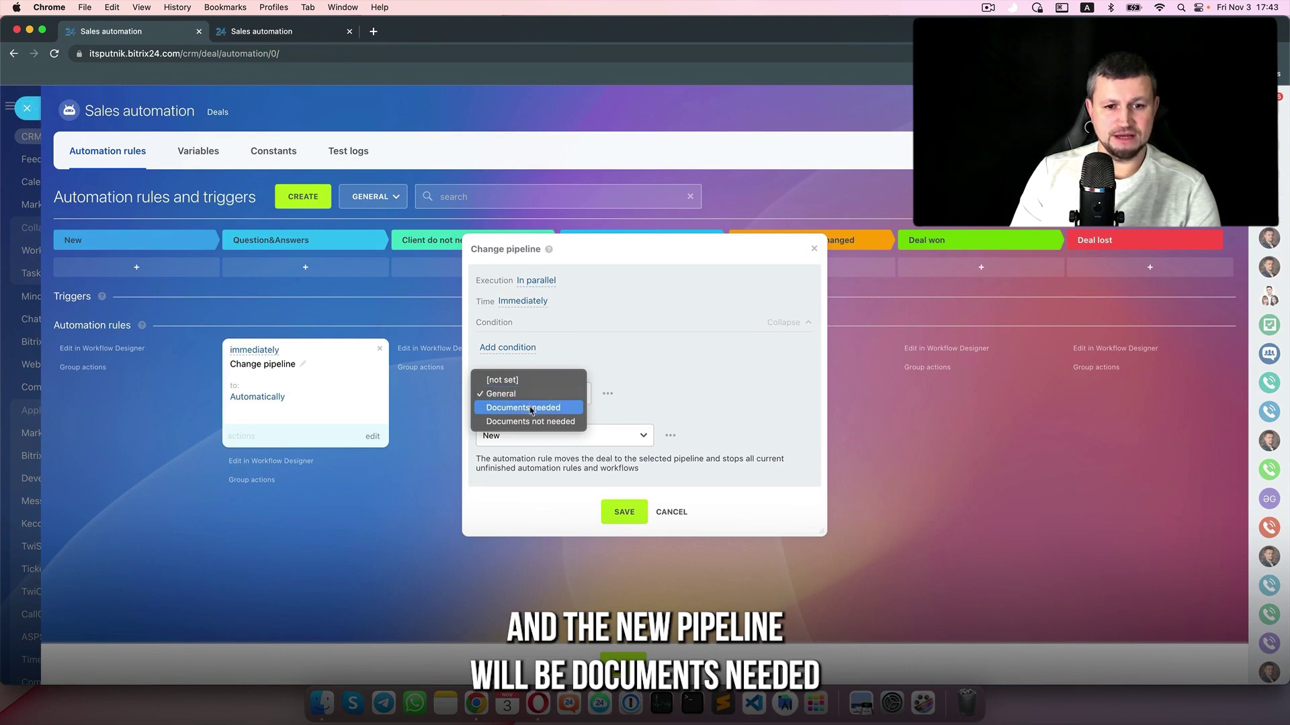
pyautogui.click(531, 409)
pyautogui.click(530, 436)
pyautogui.click(530, 450)
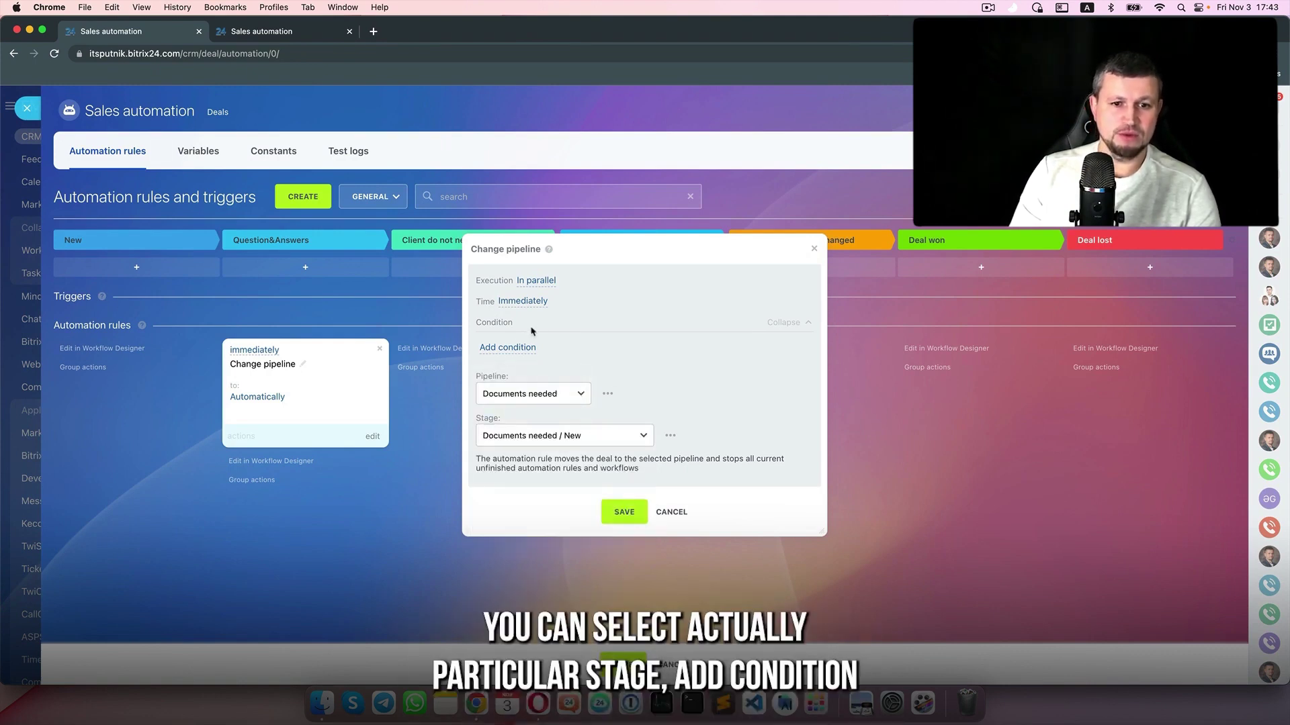
# - Add a condition checking 'documents are needed?' with the equal to operator
pyautogui.click(509, 348)
pyautogui.click(520, 353)
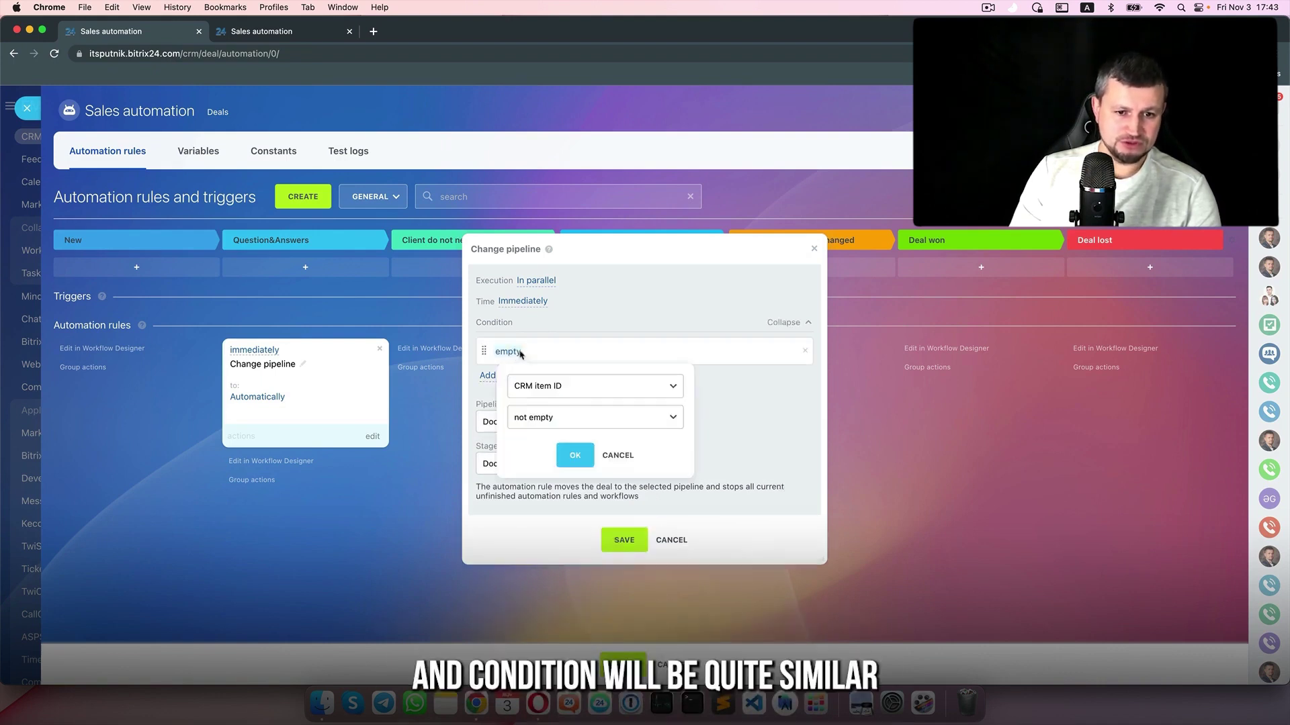
pyautogui.click(559, 388)
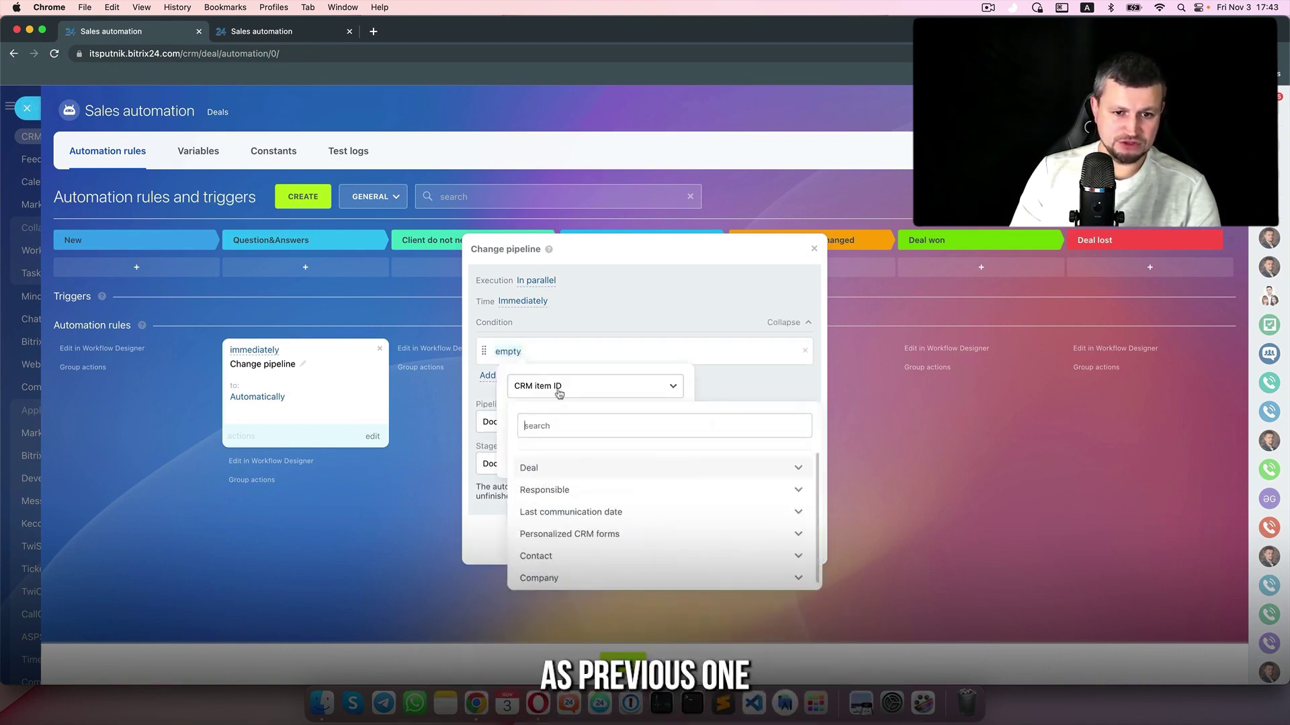
pyautogui.click(591, 418)
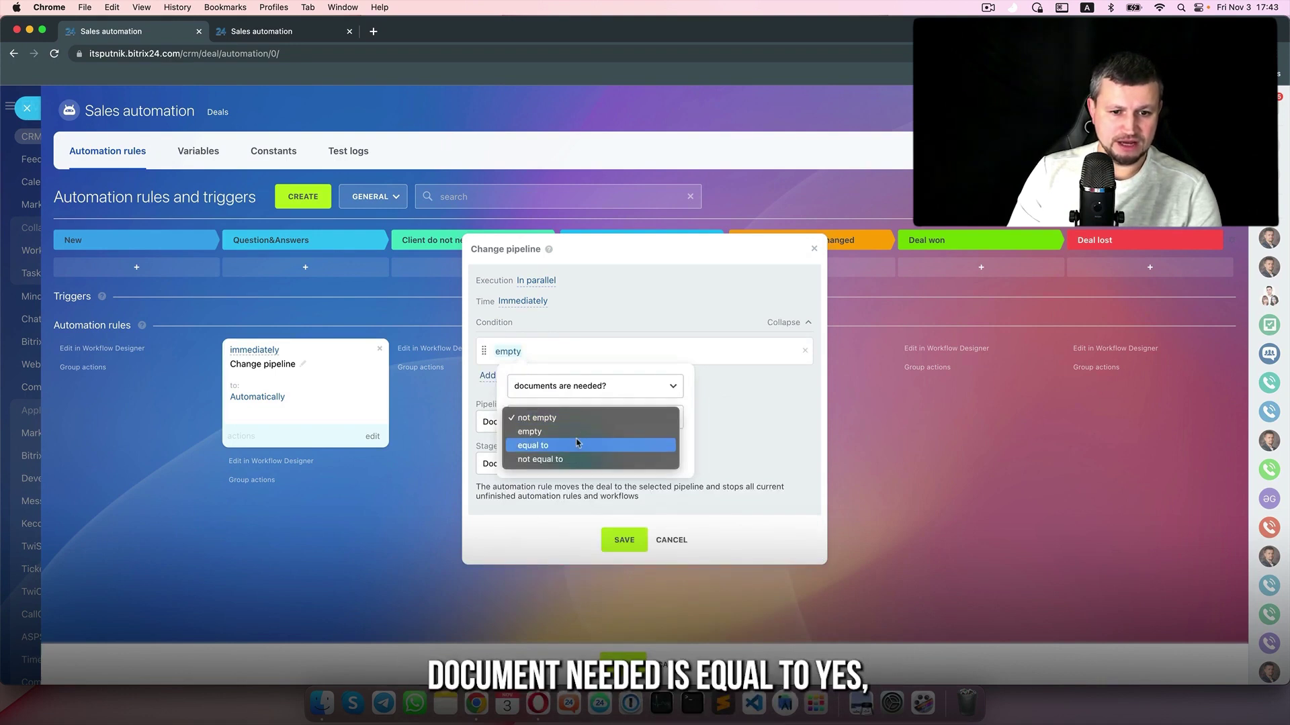
pyautogui.click(577, 444)
pyautogui.click(576, 450)
# - Set the condition value to Yes, save the rule, and copy it
pyautogui.click(574, 462)
pyautogui.click(575, 481)
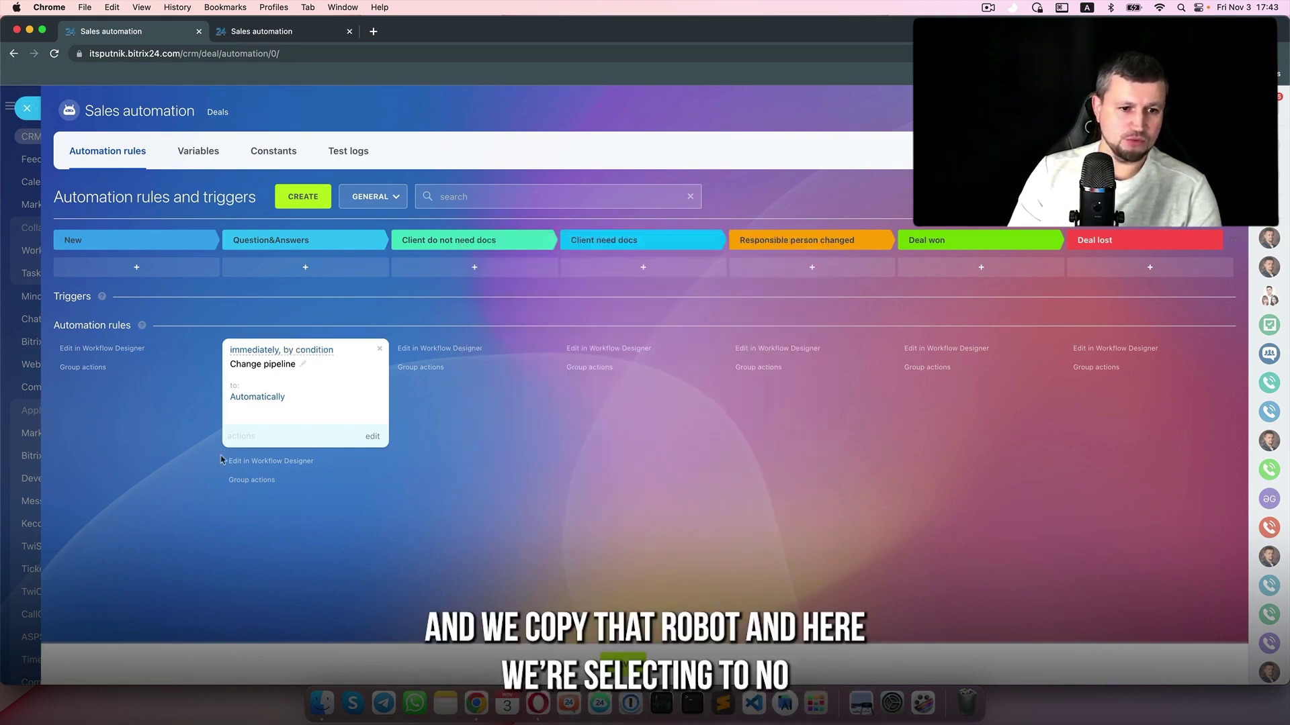
pyautogui.click(242, 437)
pyautogui.click(255, 469)
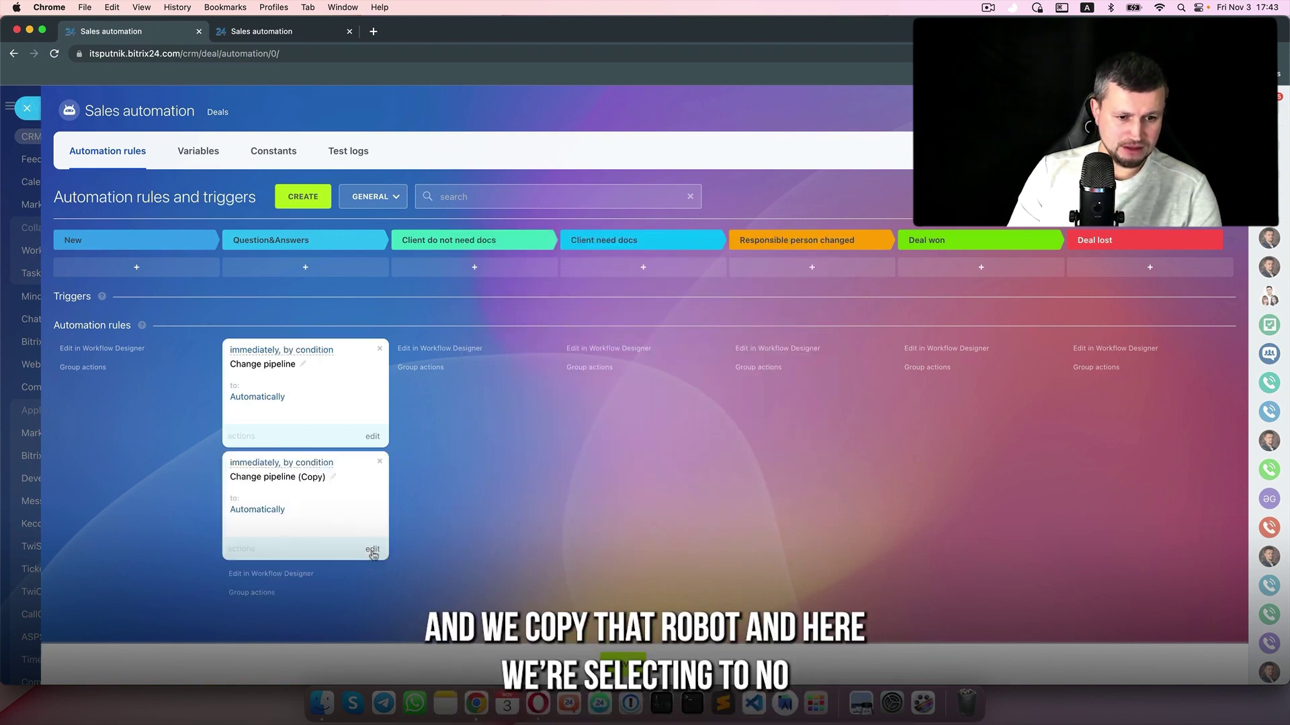
# - Change the copied rule's condition to 'documents are needed?' equals No
pyautogui.click(372, 550)
pyautogui.click(610, 341)
pyautogui.click(565, 437)
pyautogui.click(559, 448)
pyautogui.click(574, 462)
# - Point the copy at Documents not needed / New and save all automation changes
pyautogui.click(567, 450)
pyautogui.click(566, 409)
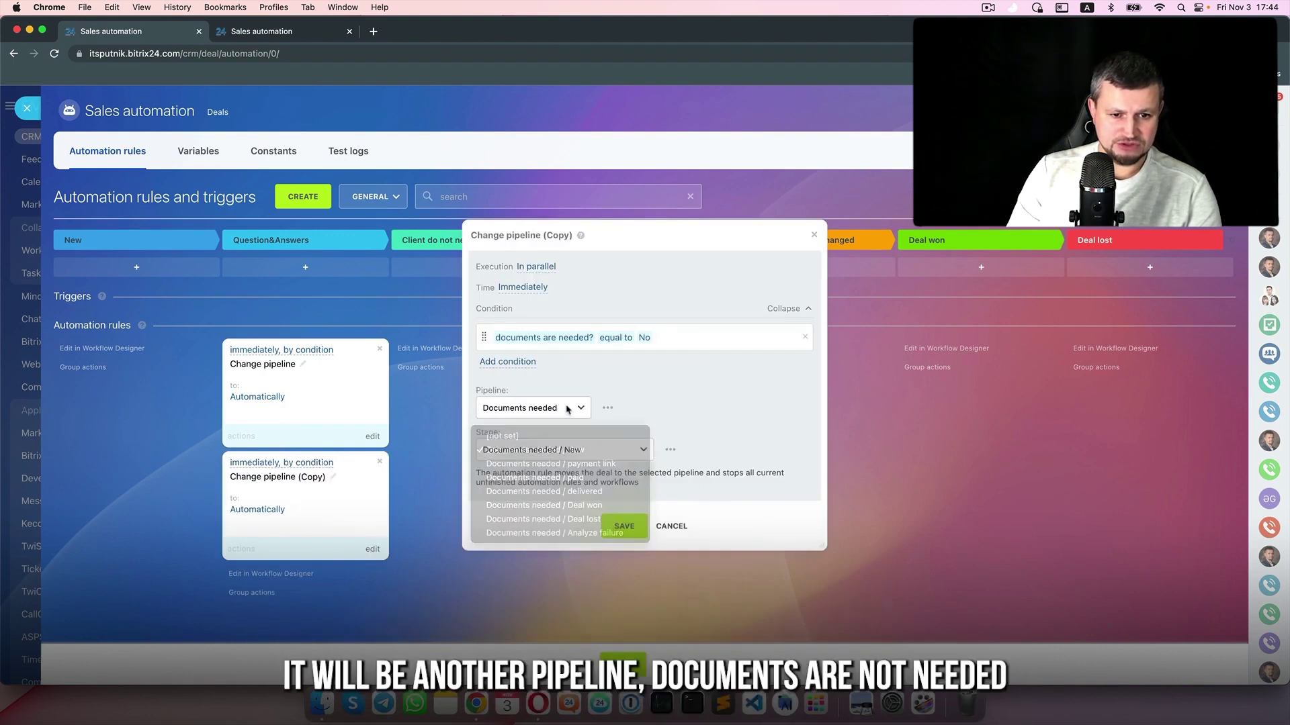
pyautogui.click(567, 409)
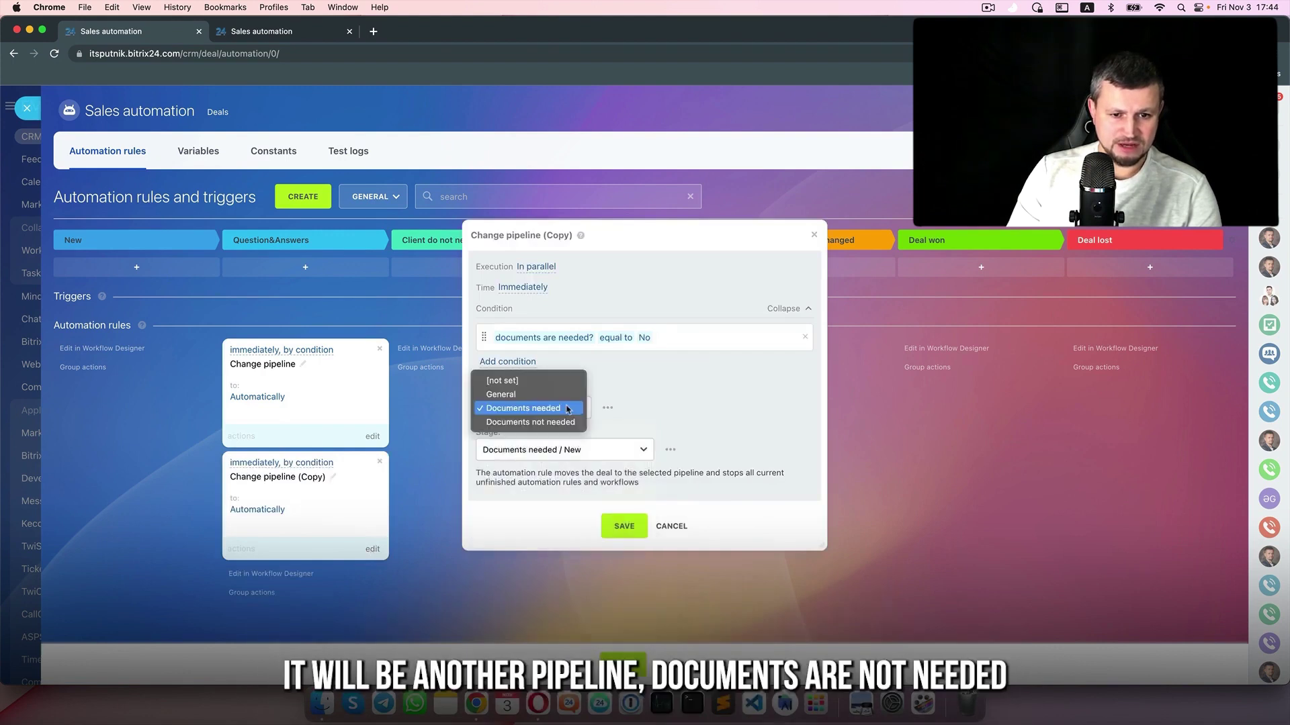
pyautogui.click(563, 423)
pyautogui.click(554, 456)
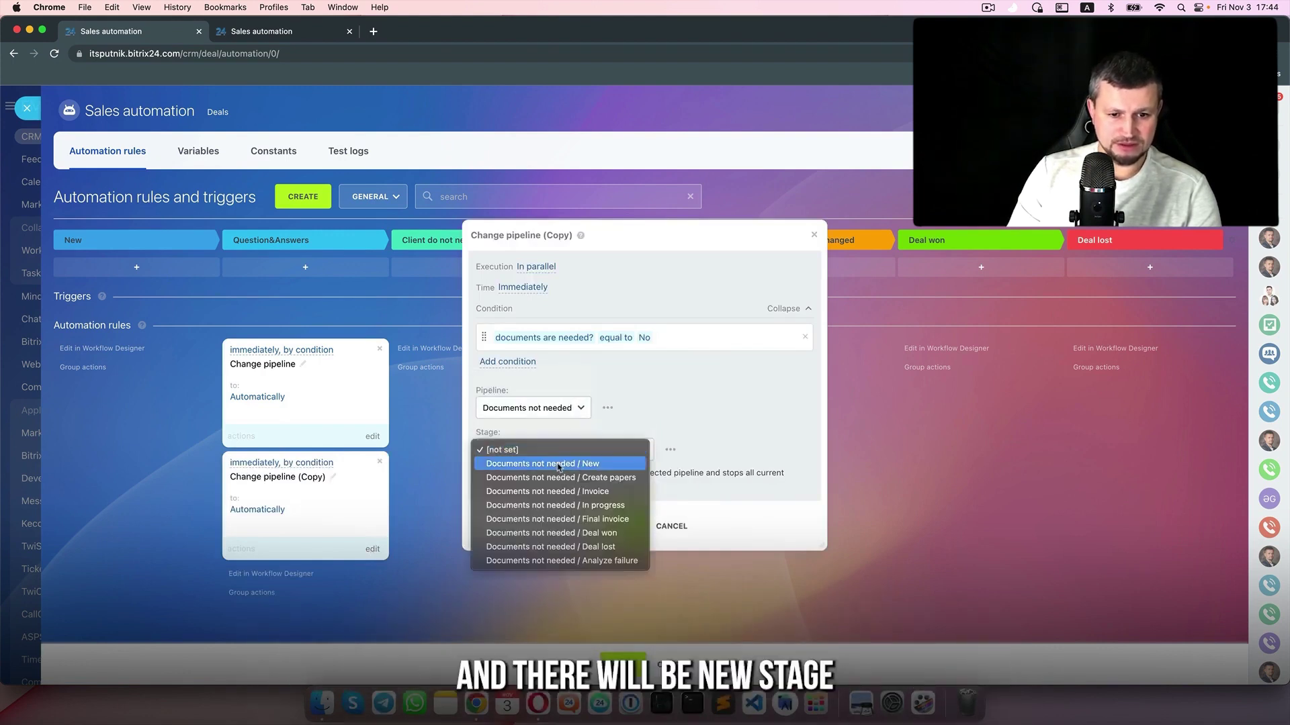
pyautogui.click(557, 464)
pyautogui.click(619, 524)
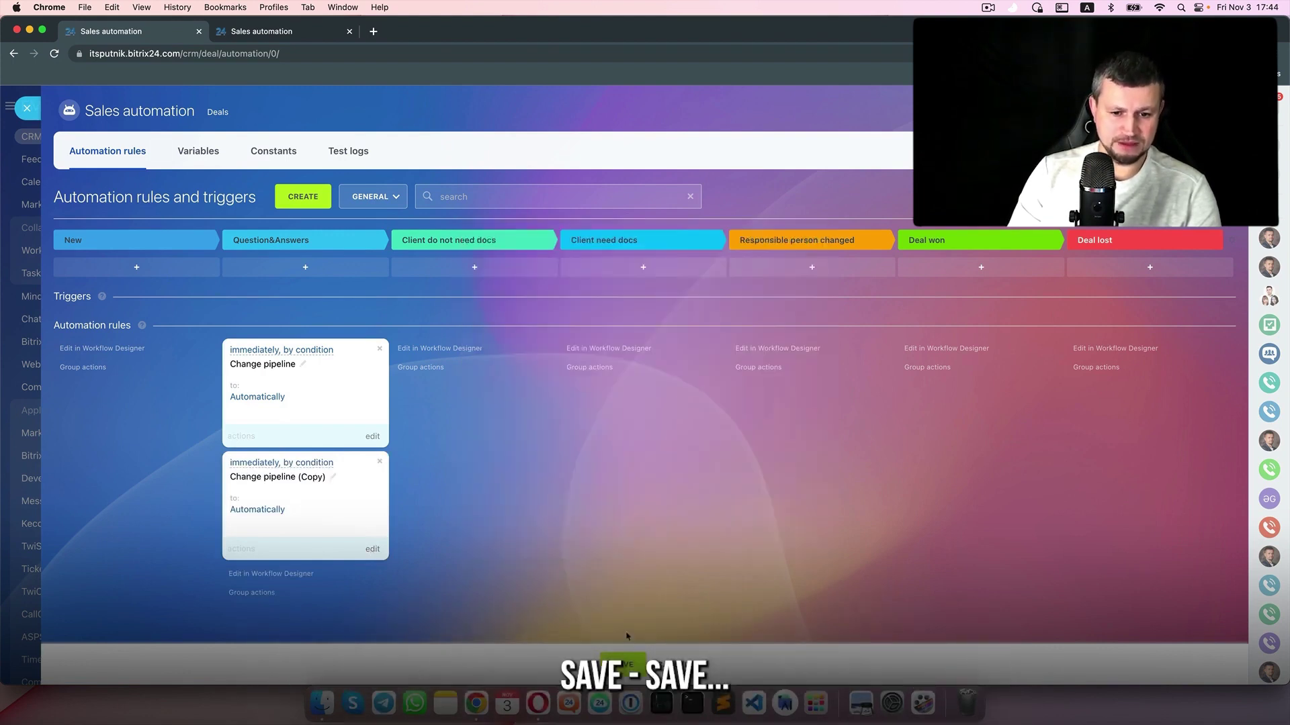
pyautogui.click(624, 663)
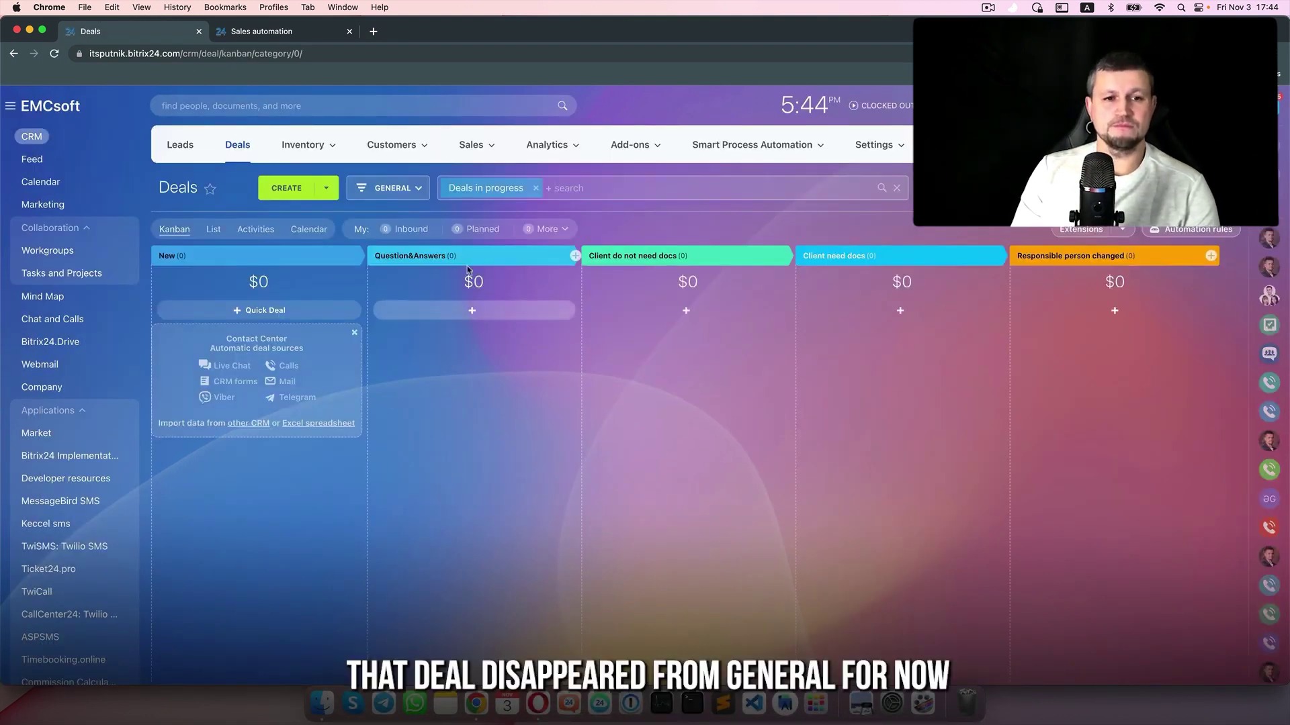
# - Find the deal in the Documents needed pipeline and move it back to General
pyautogui.click(401, 189)
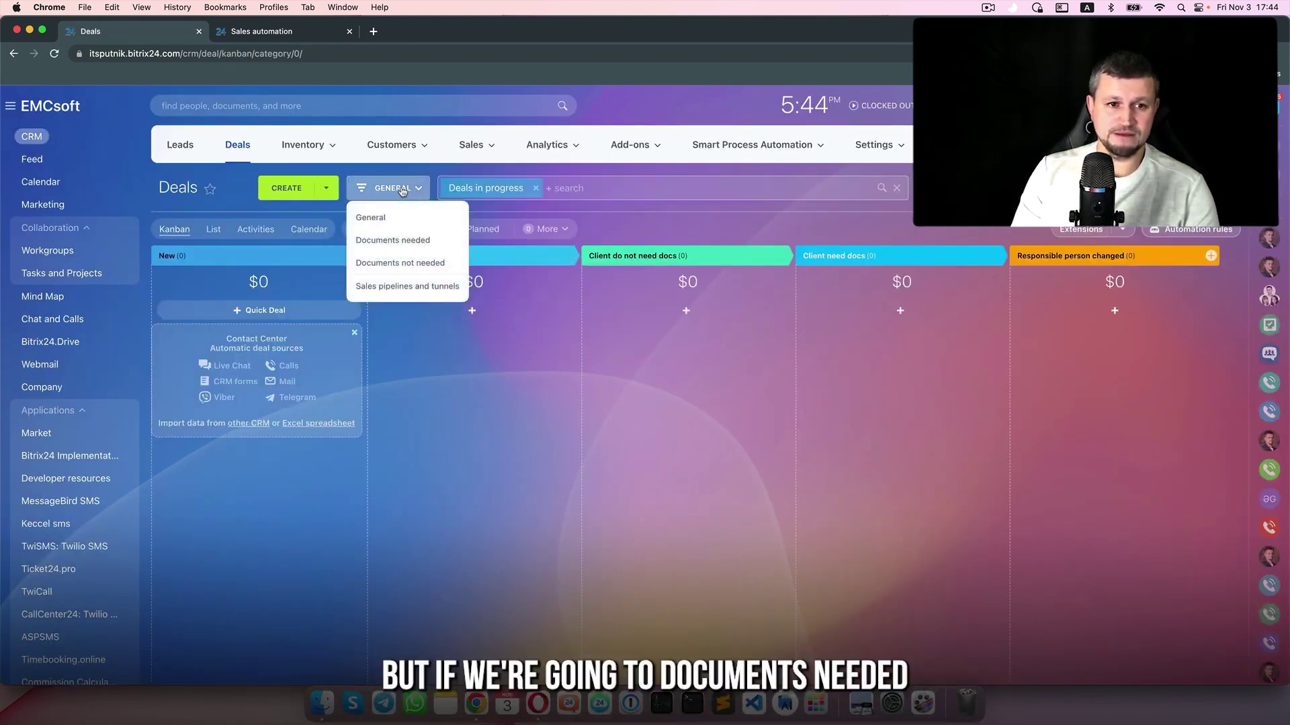
pyautogui.click(407, 240)
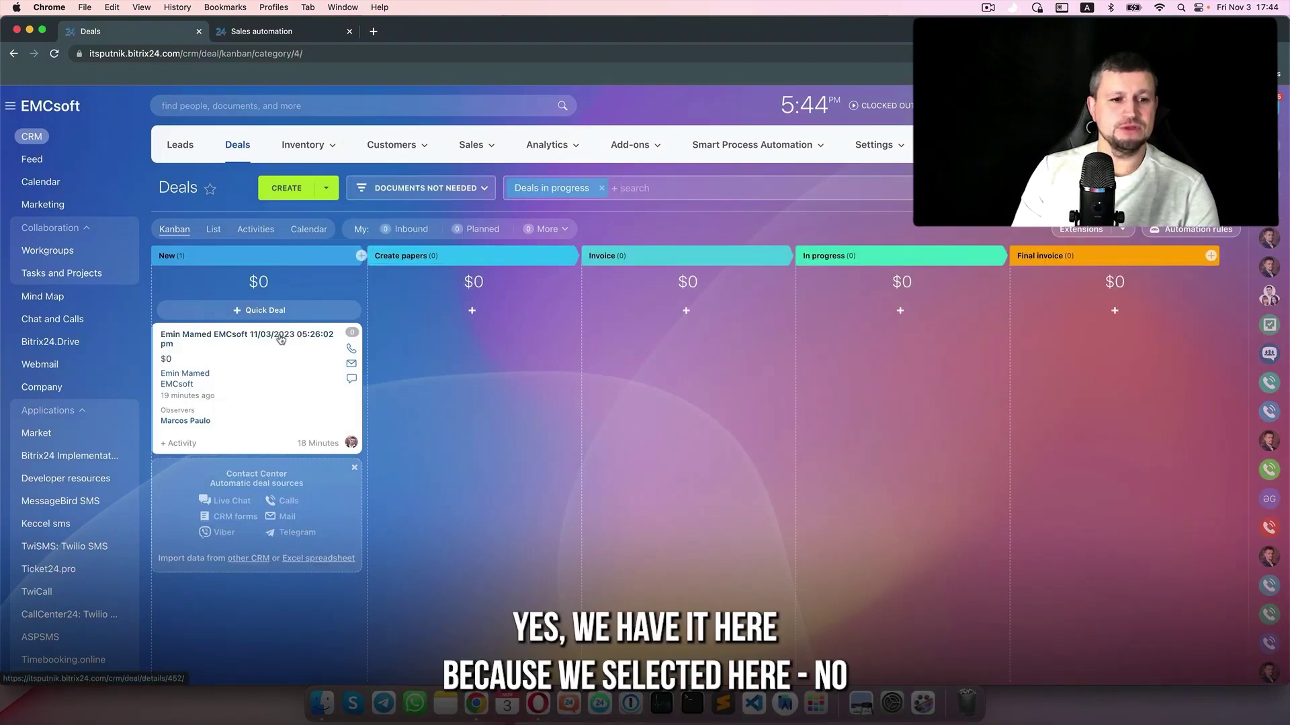
pyautogui.click(281, 339)
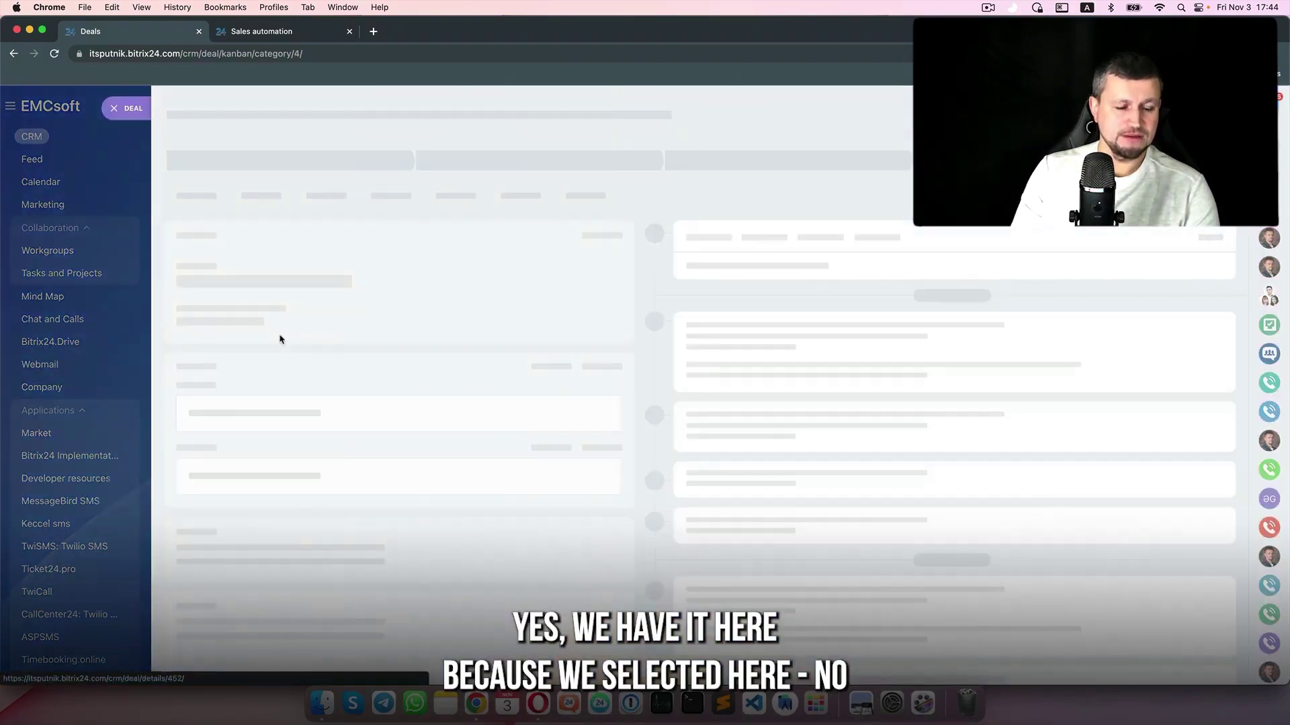
pyautogui.scroll(-3, 269, 491)
pyautogui.scroll(-4, 267, 496)
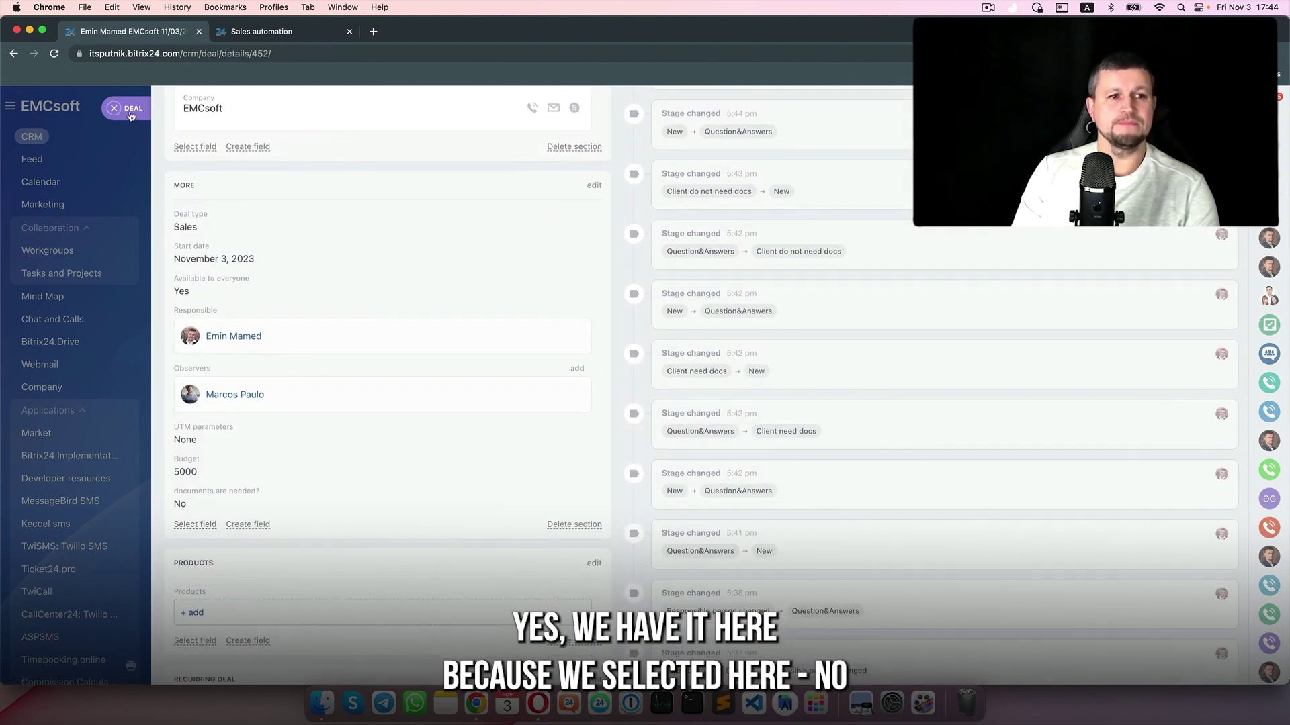
pyautogui.scroll(6, 407, 350)
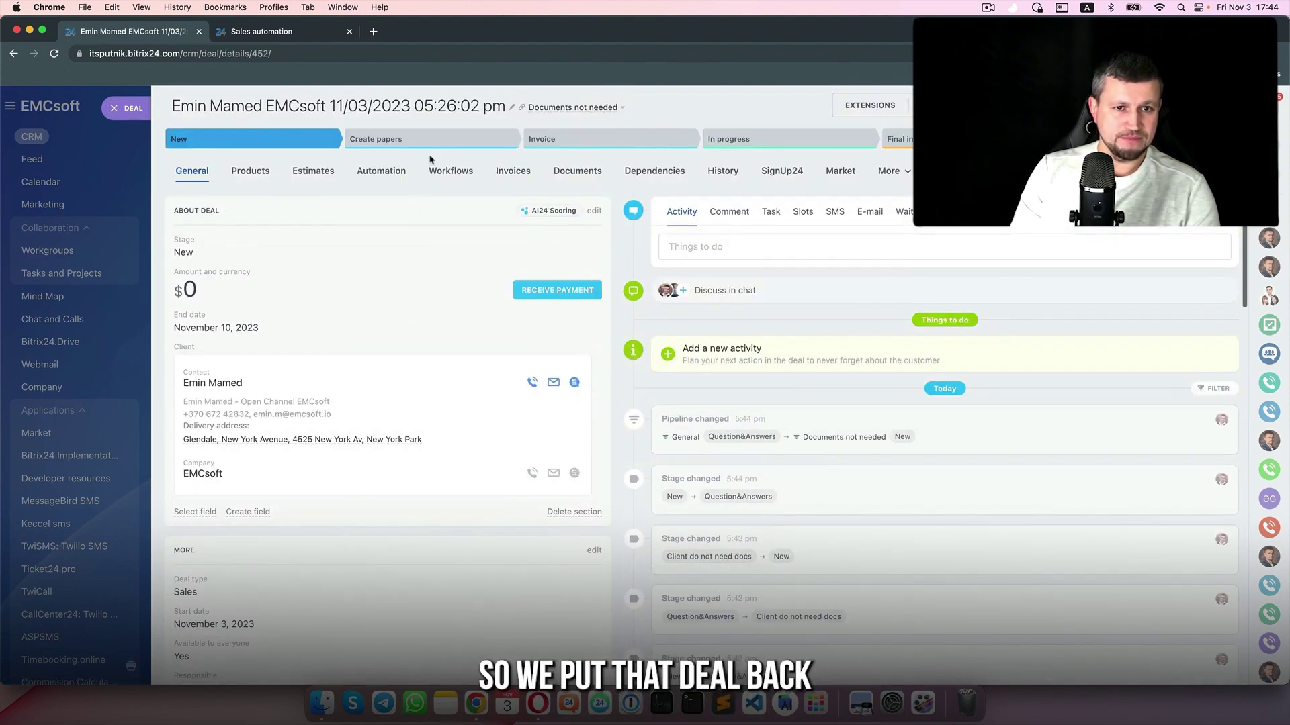
pyautogui.click(596, 114)
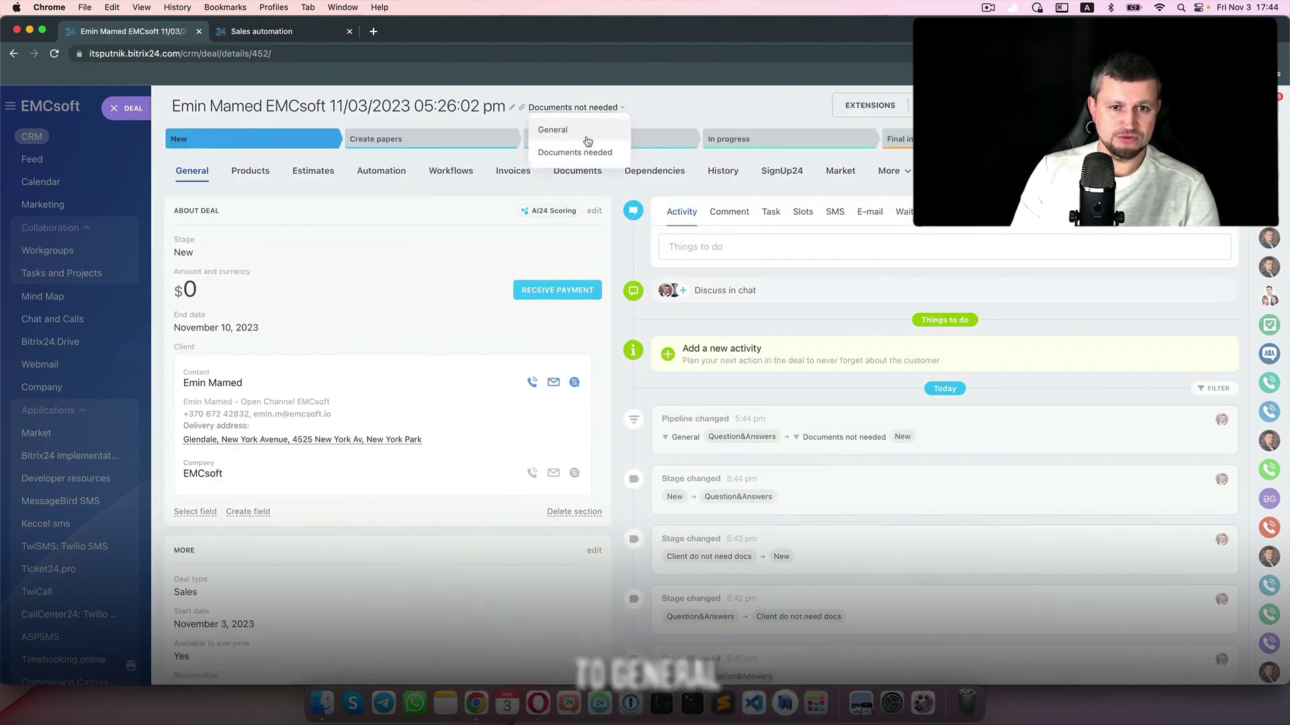
pyautogui.click(545, 127)
# - Set the deal's 'documents are needed?' field to Yes
pyautogui.scroll(-1, 309, 357)
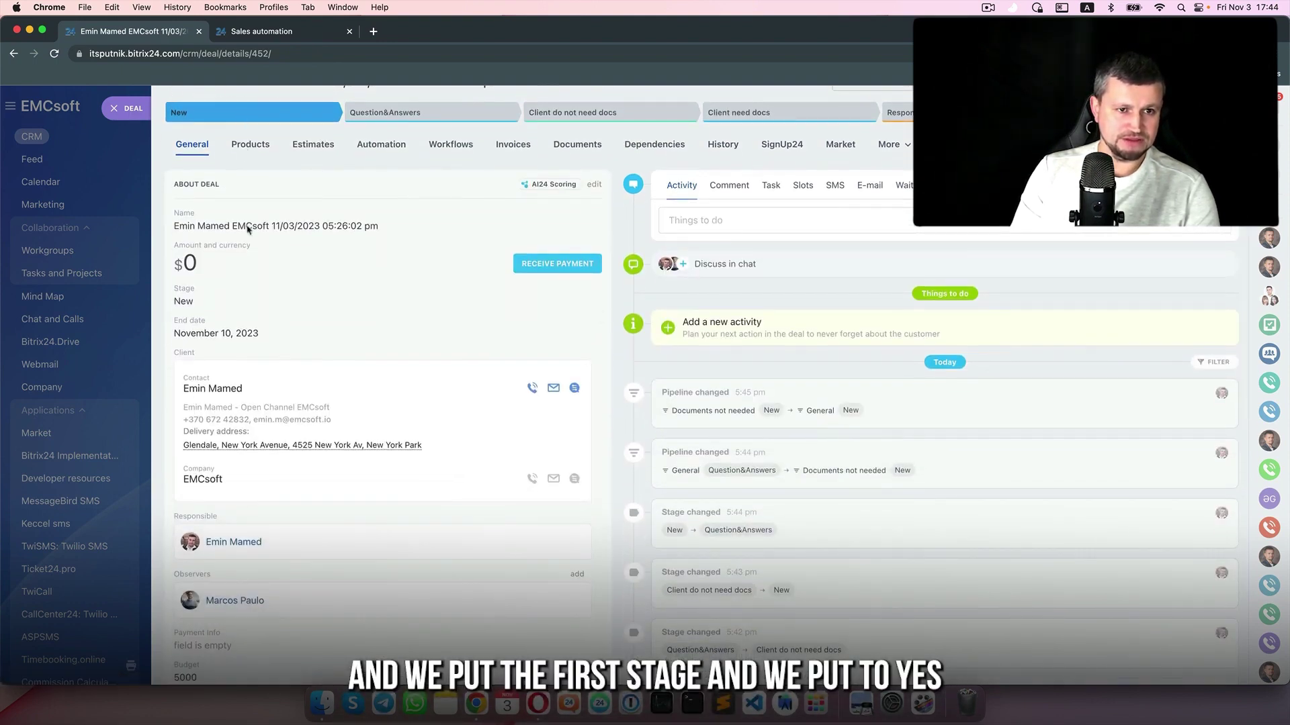
pyautogui.scroll(-5, 248, 229)
pyautogui.click(192, 398)
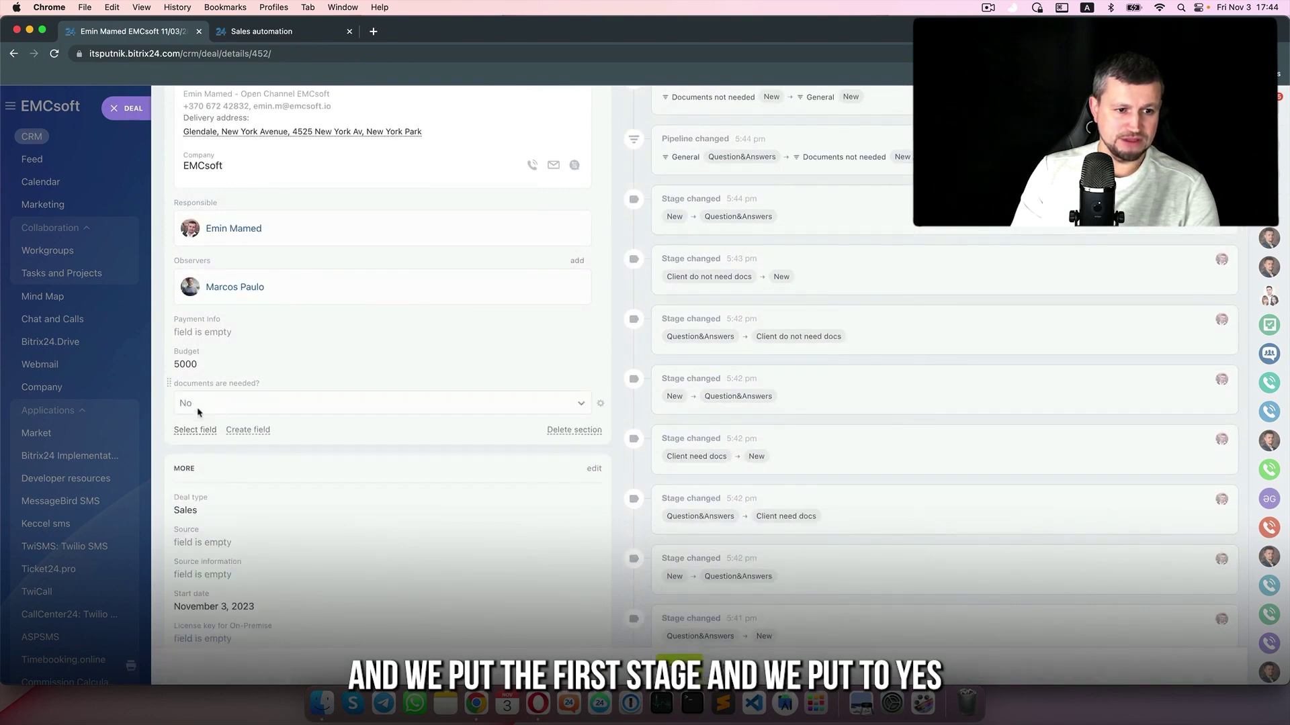
pyautogui.click(205, 409)
pyautogui.click(215, 453)
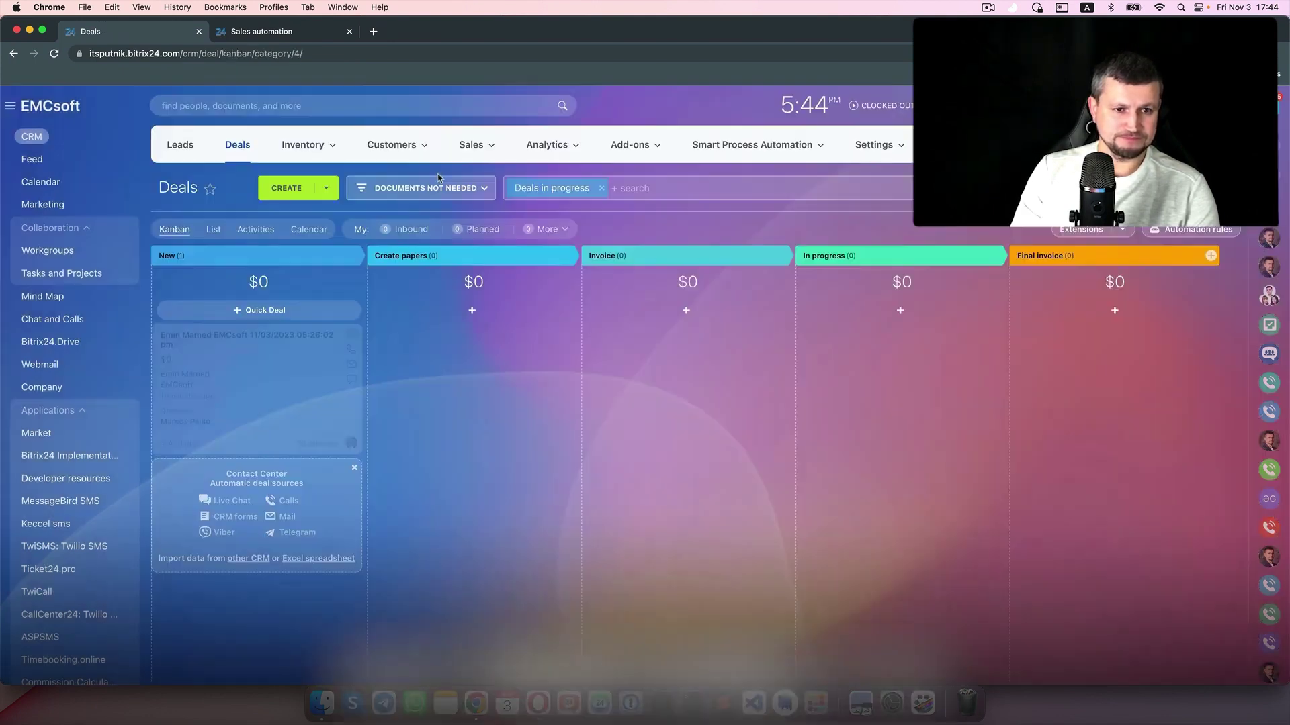
# - Switch the Deals board back to the General pipeline
pyautogui.click(442, 182)
pyautogui.click(444, 213)
pyautogui.moveTo(229, 346); pyautogui.dragTo(202, 363)
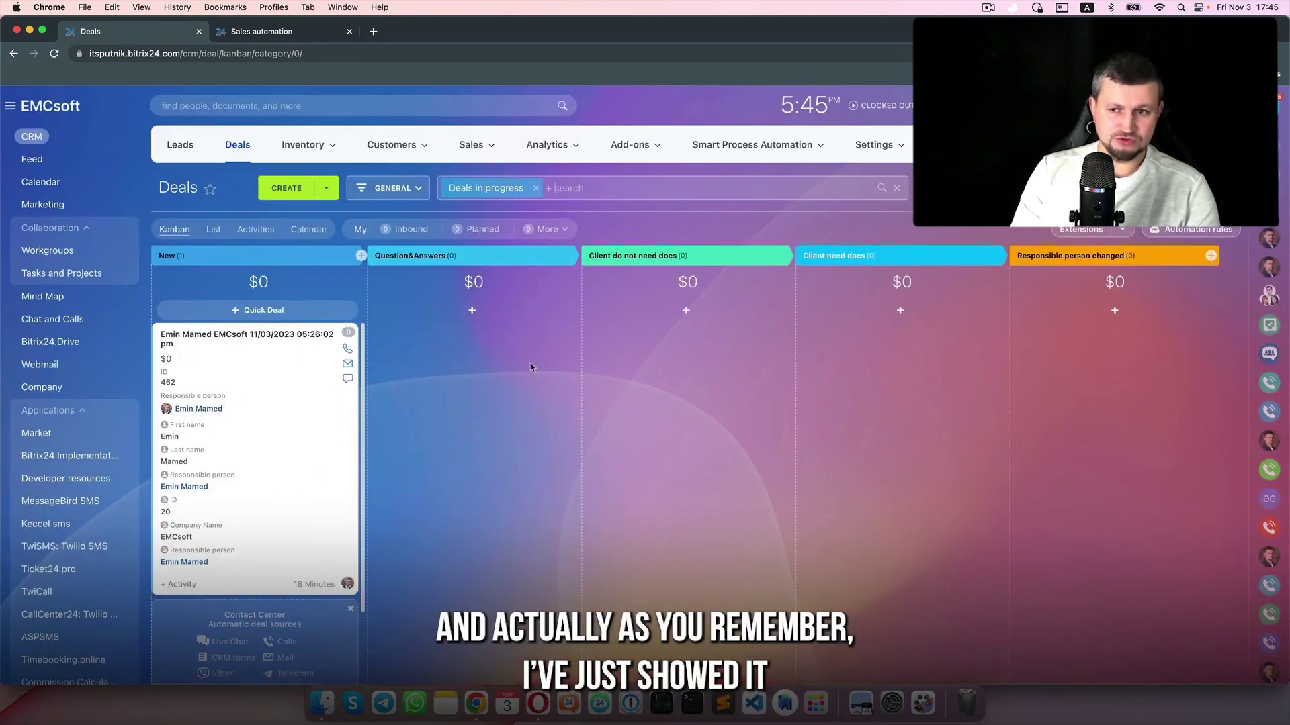
# - Add the 'documents are needed?' field to the deal cards in Kanban view settings
pyautogui.click(1227, 187)
pyautogui.moveTo(1214, 224)
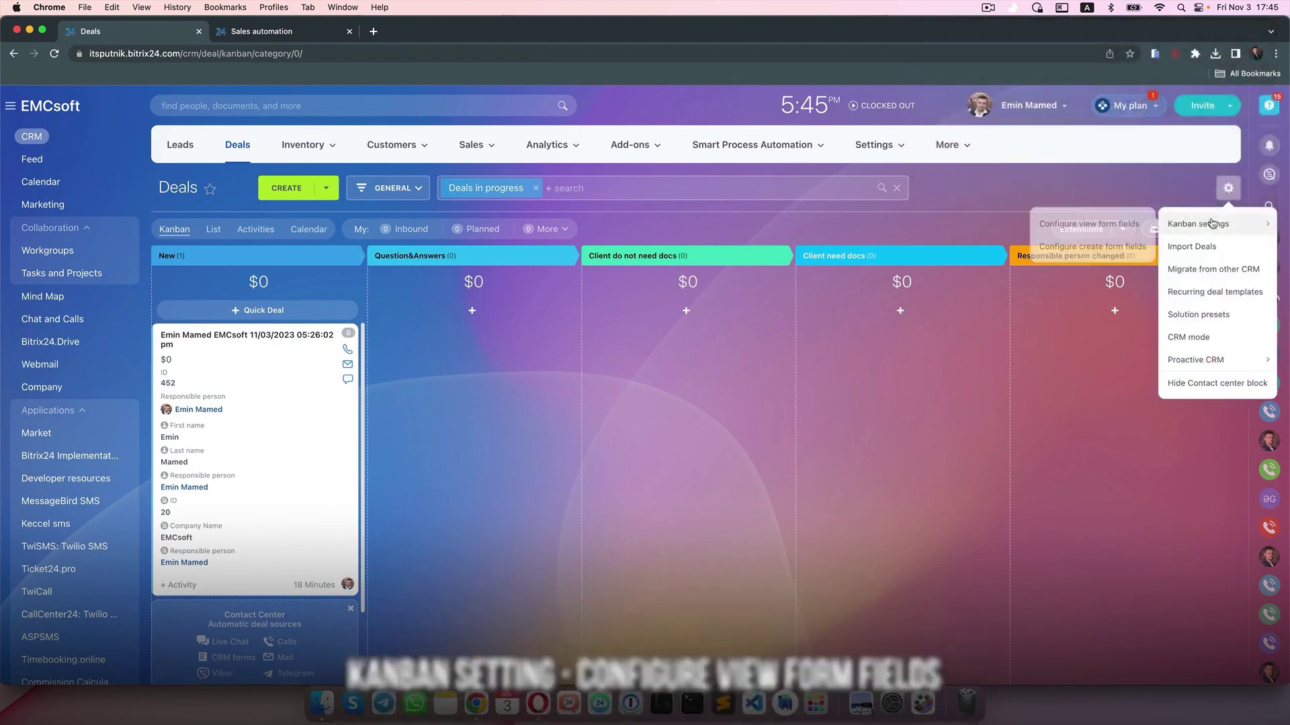
pyautogui.click(1094, 226)
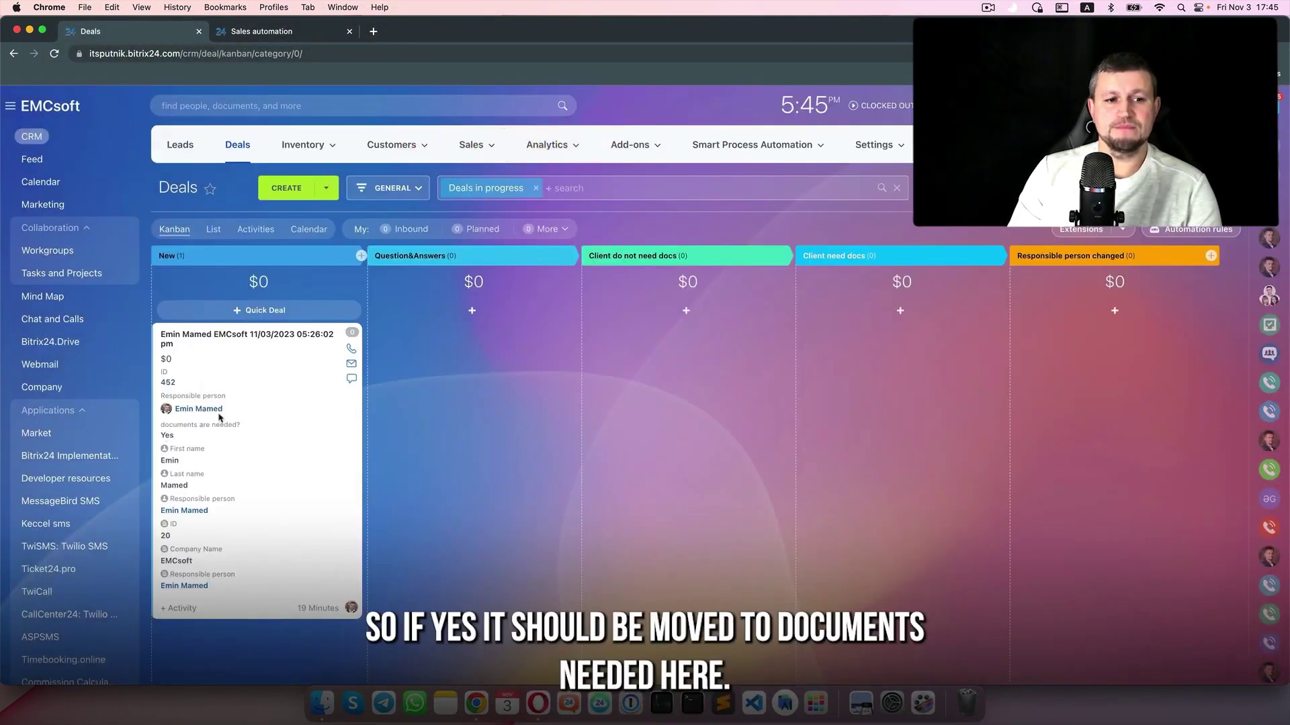
# - Move the deal into Question&Answers and reload the board
pyautogui.click(393, 188)
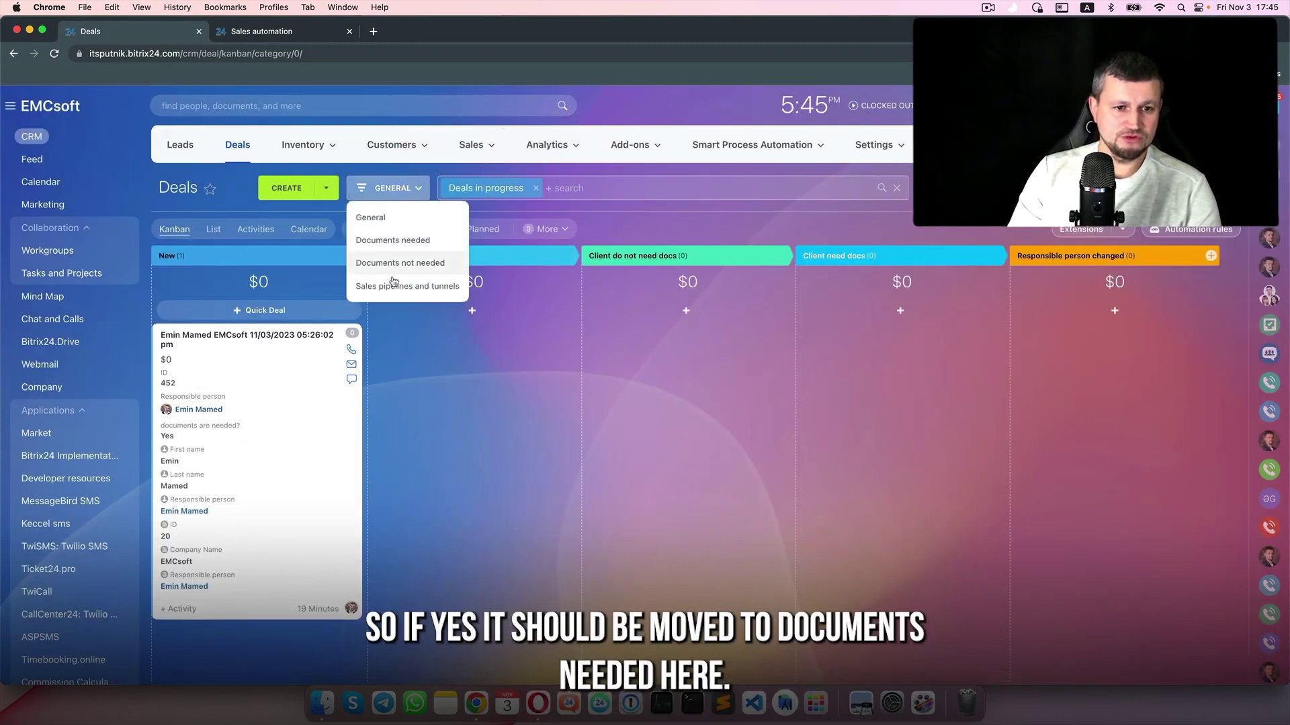
pyautogui.click(404, 193)
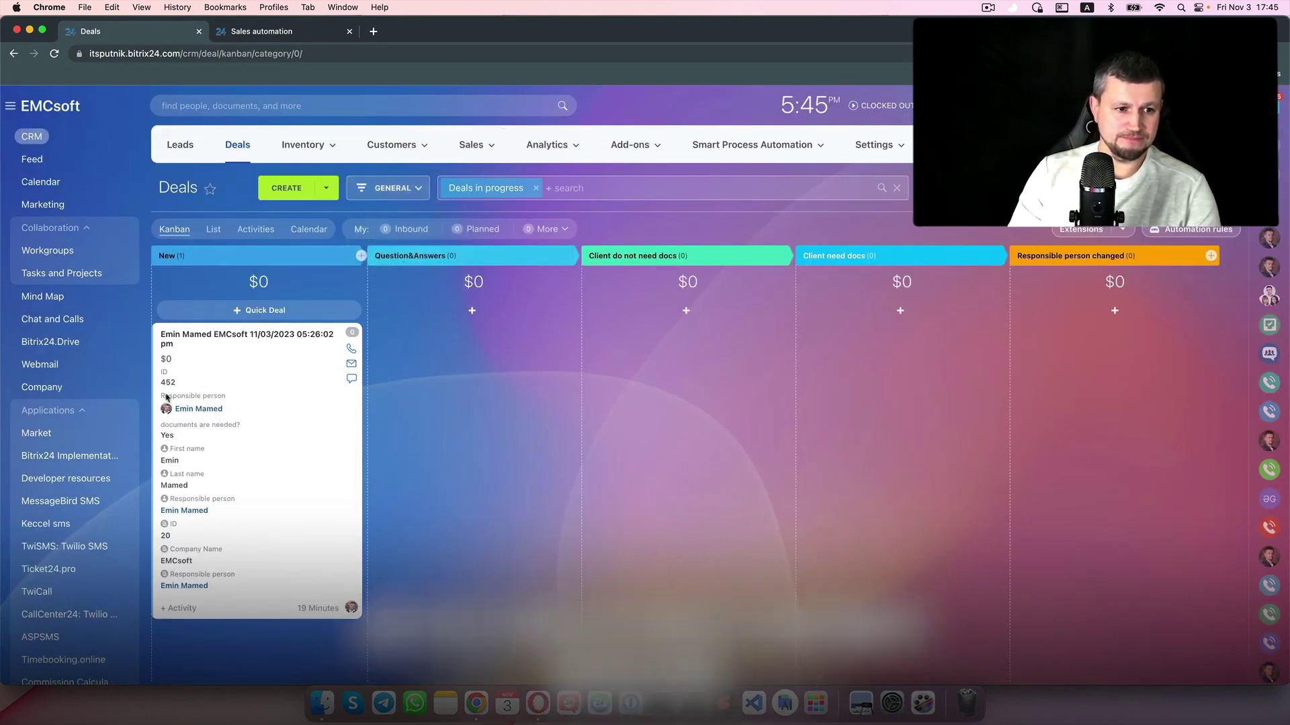
pyautogui.moveTo(264, 365); pyautogui.dragTo(424, 360)
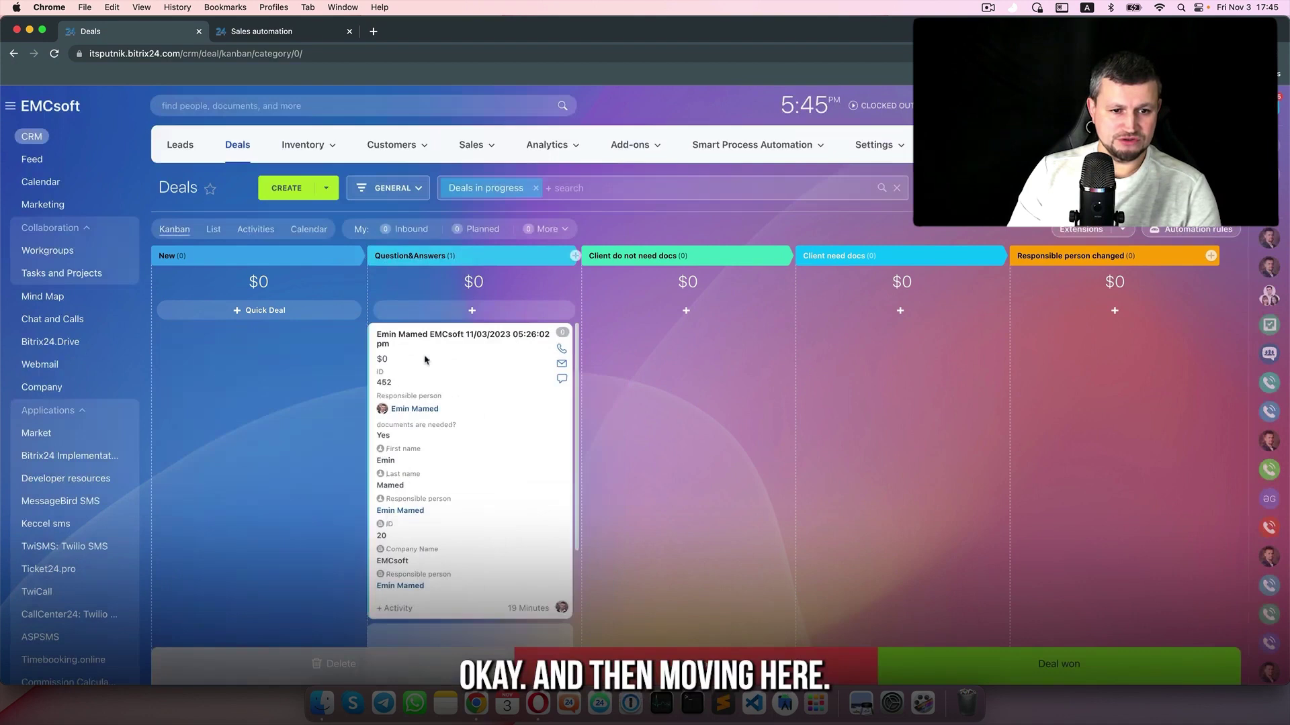
pyautogui.press('super+r')
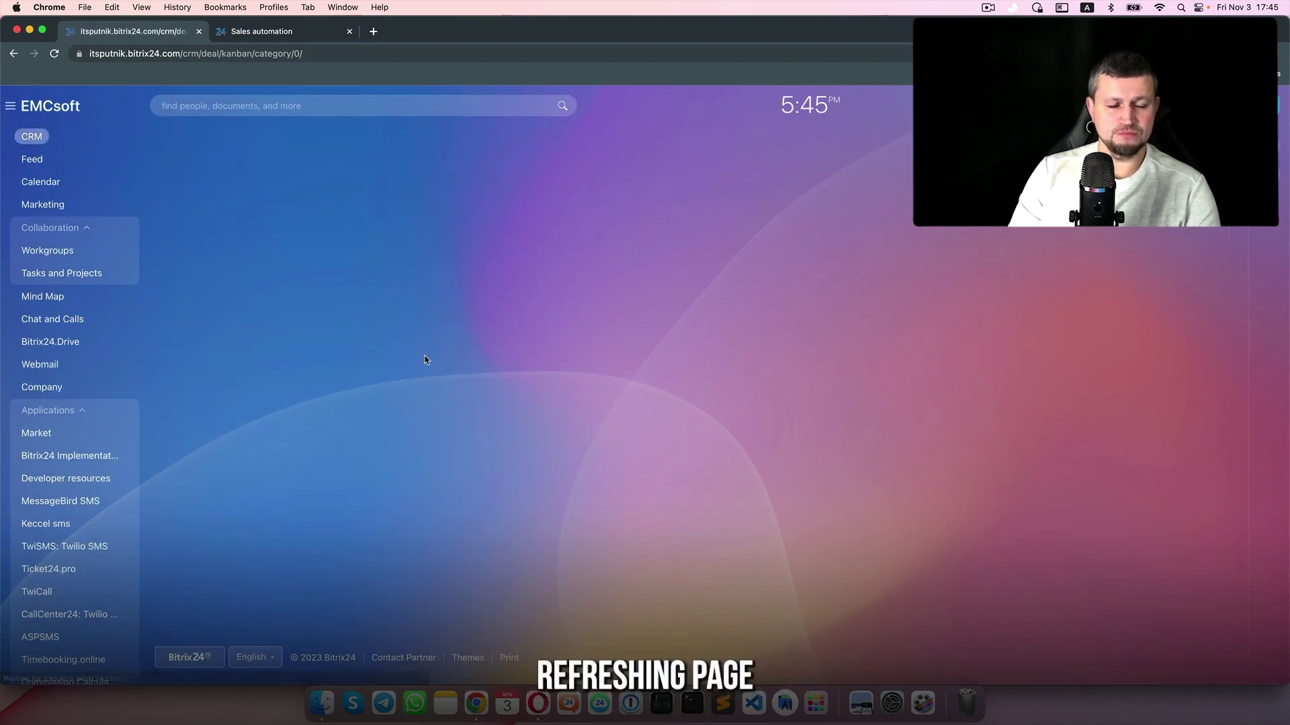
# - Switch the deals board to the Documents needed pipeline and open the deal's details
pyautogui.click(401, 183)
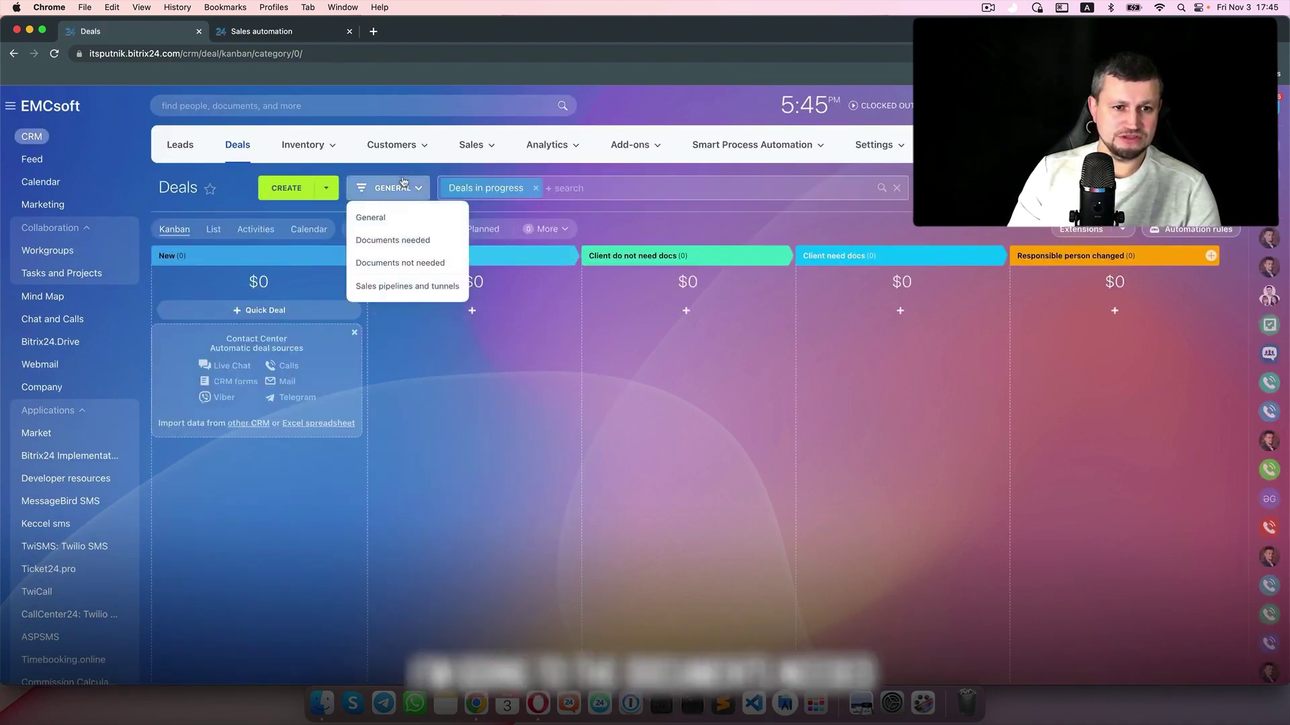
pyautogui.click(405, 244)
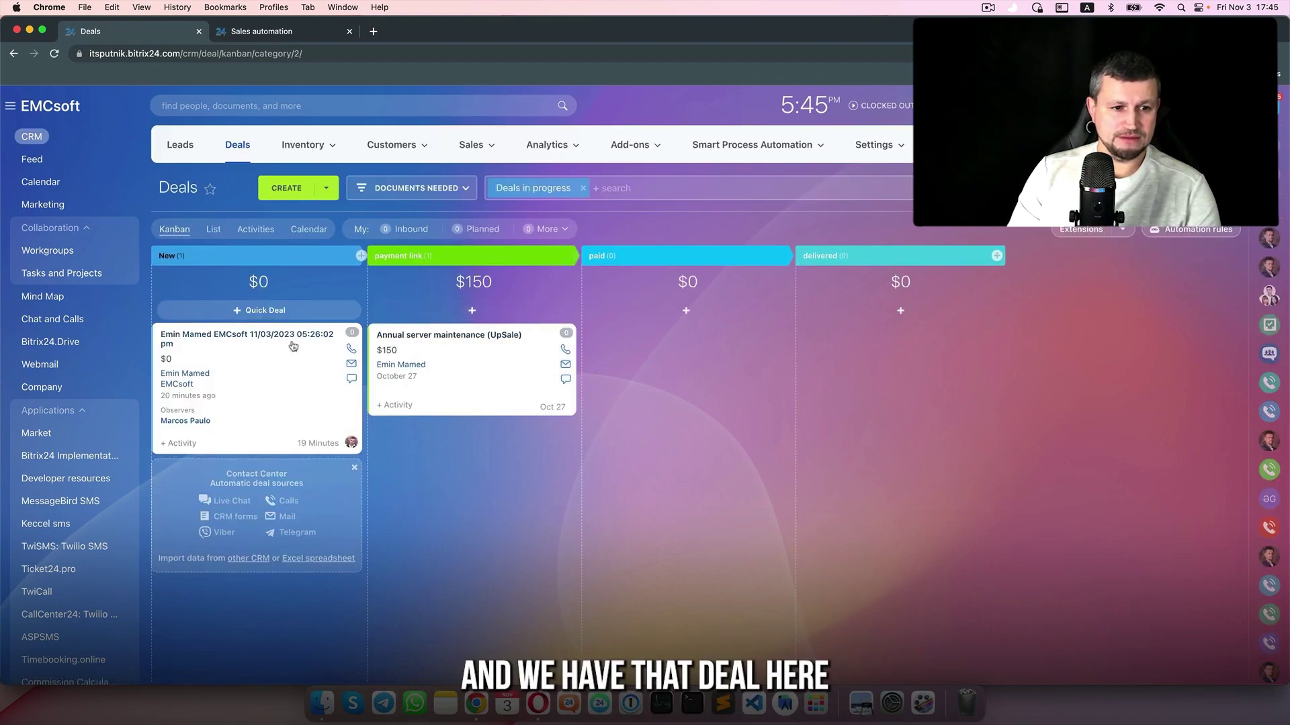
pyautogui.click(288, 341)
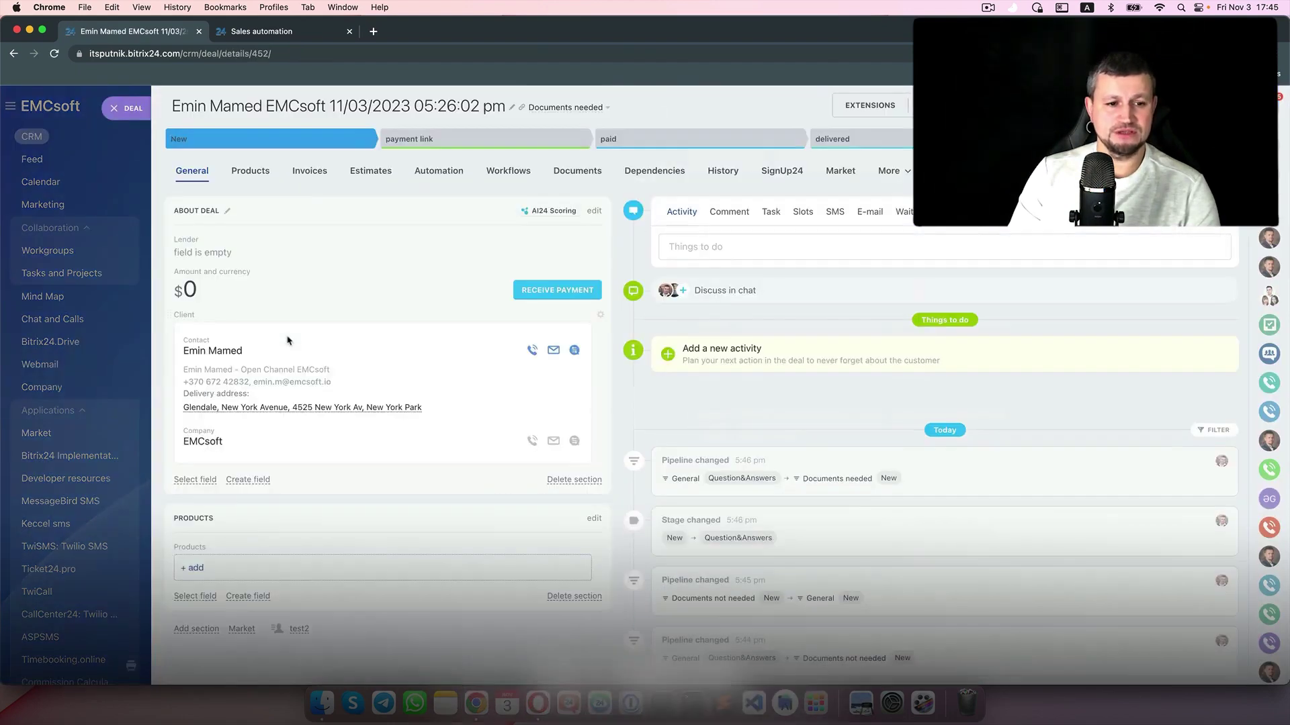
pyautogui.scroll(-3, 288, 495)
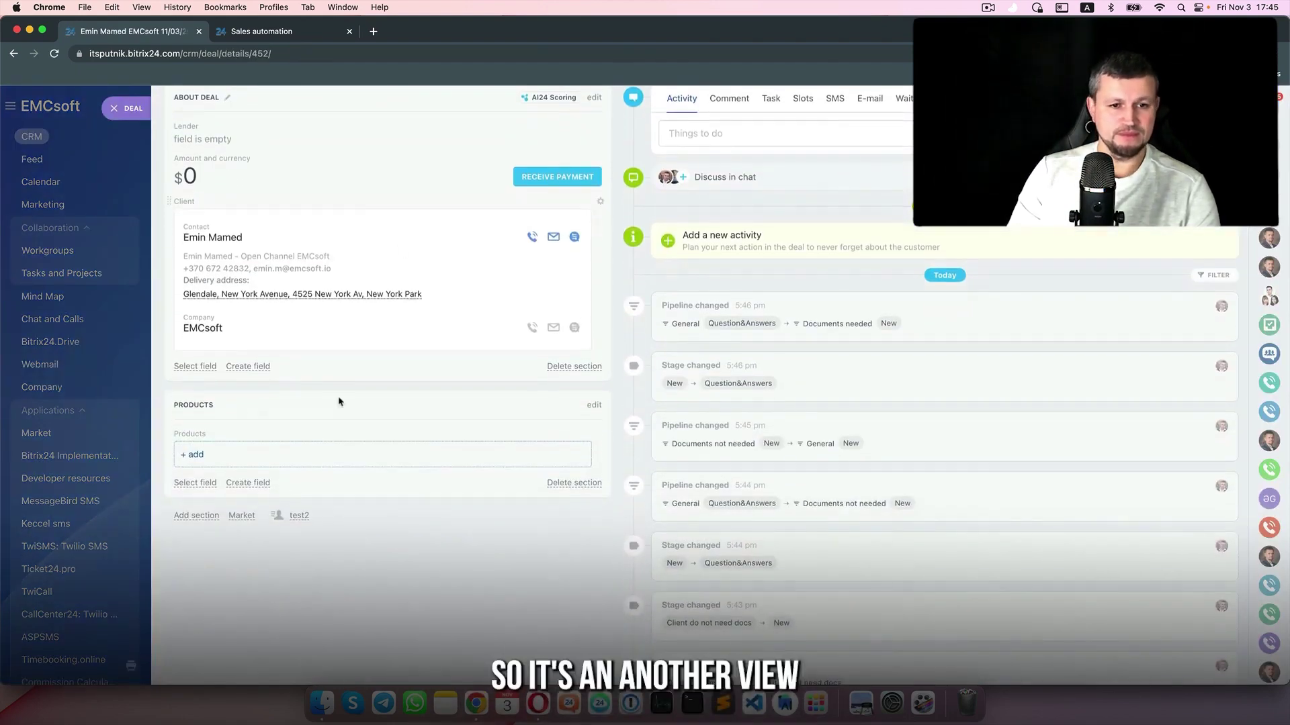
pyautogui.click(213, 367)
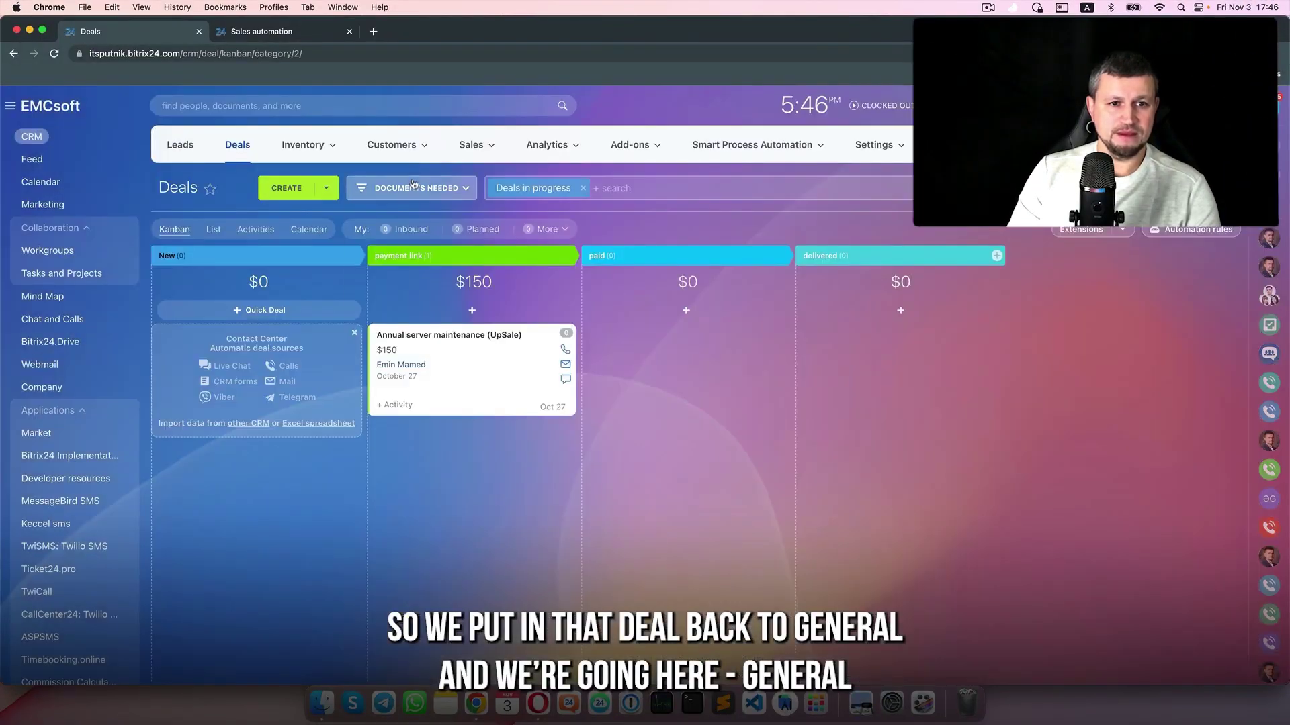
# - Return the board to the General pipeline and bring up its automation rules
pyautogui.click(416, 188)
pyautogui.click(419, 220)
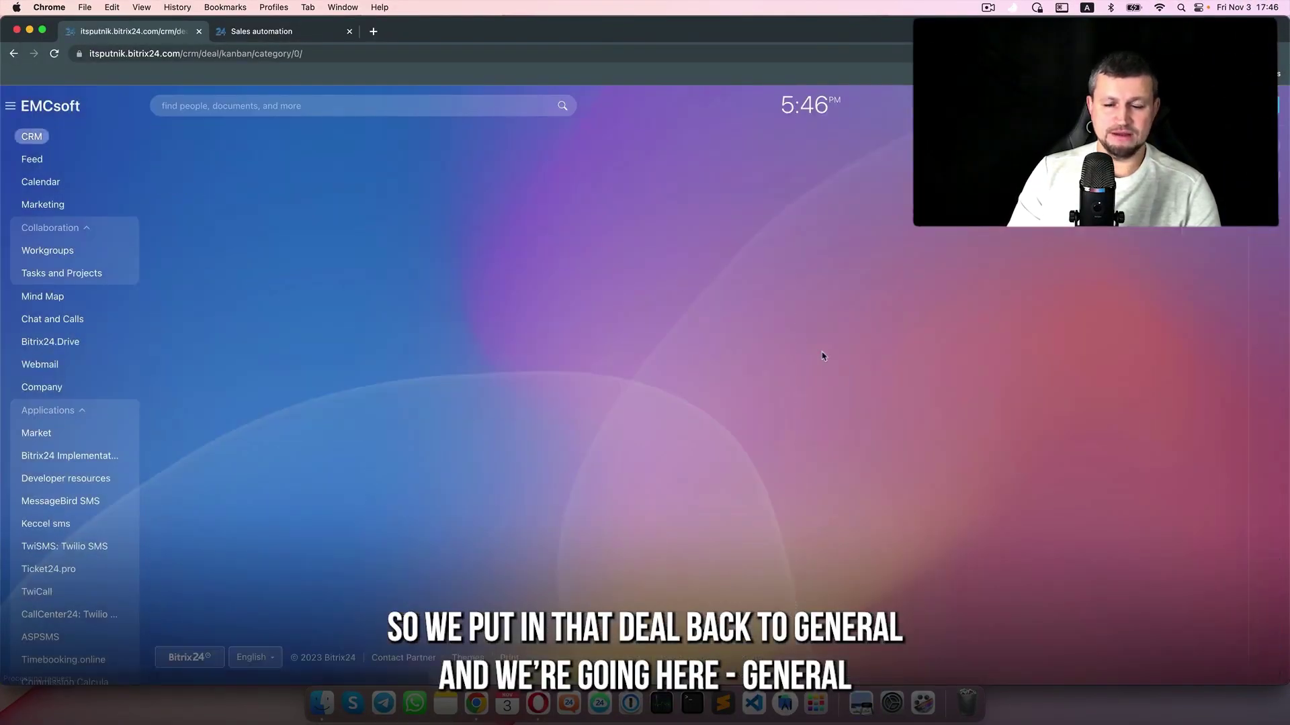
pyautogui.click(1199, 230)
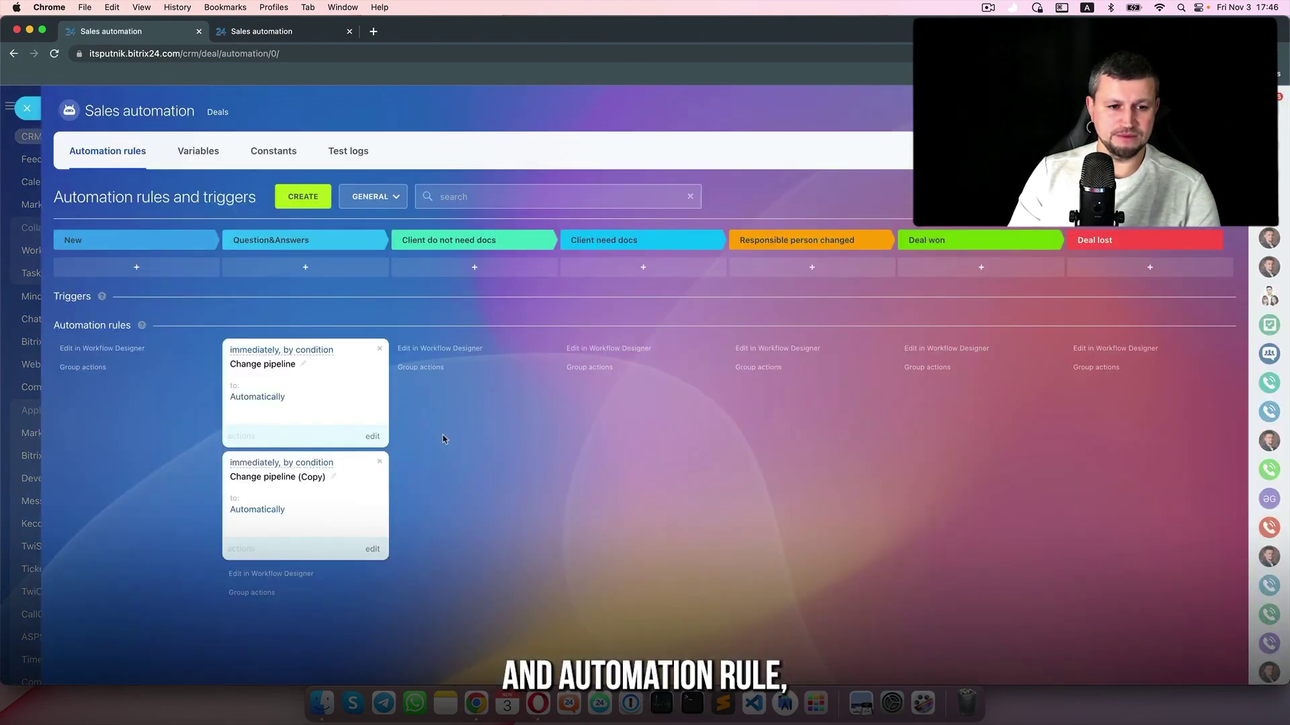
pyautogui.click(303, 196)
pyautogui.scroll(-3, 476, 500)
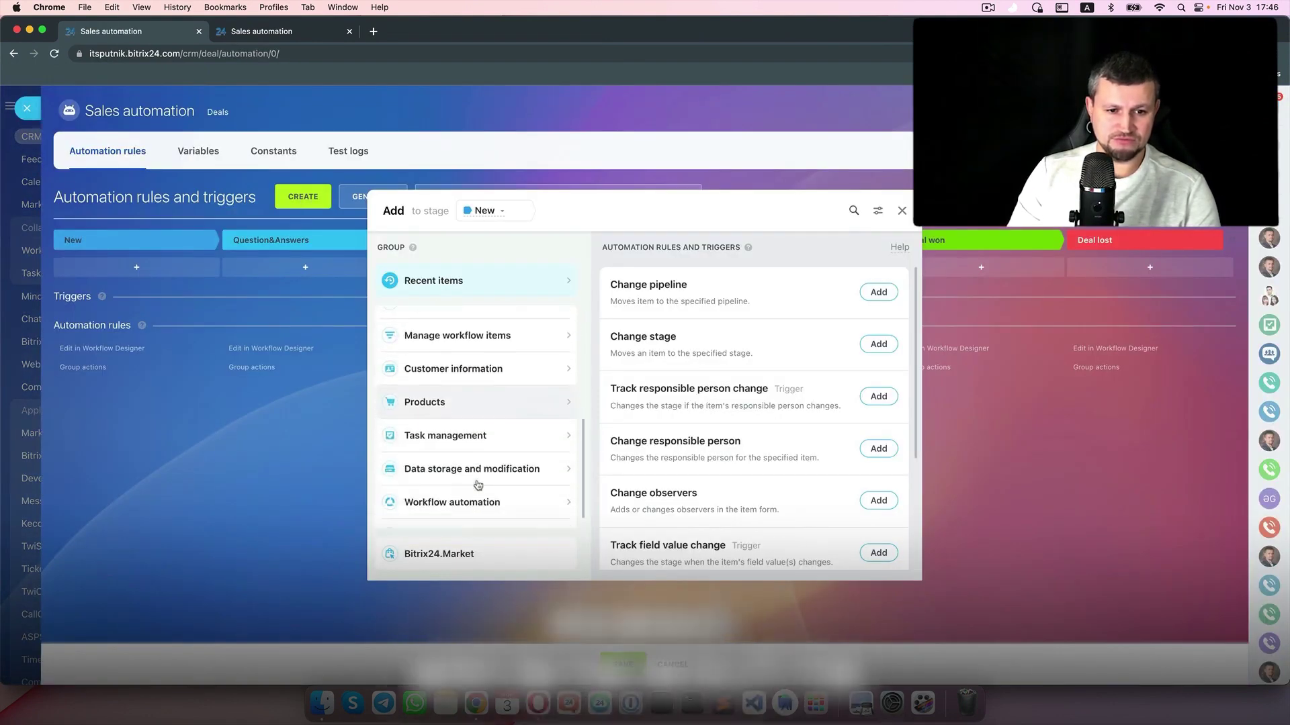
pyautogui.click(514, 320)
pyautogui.scroll(-3, 763, 528)
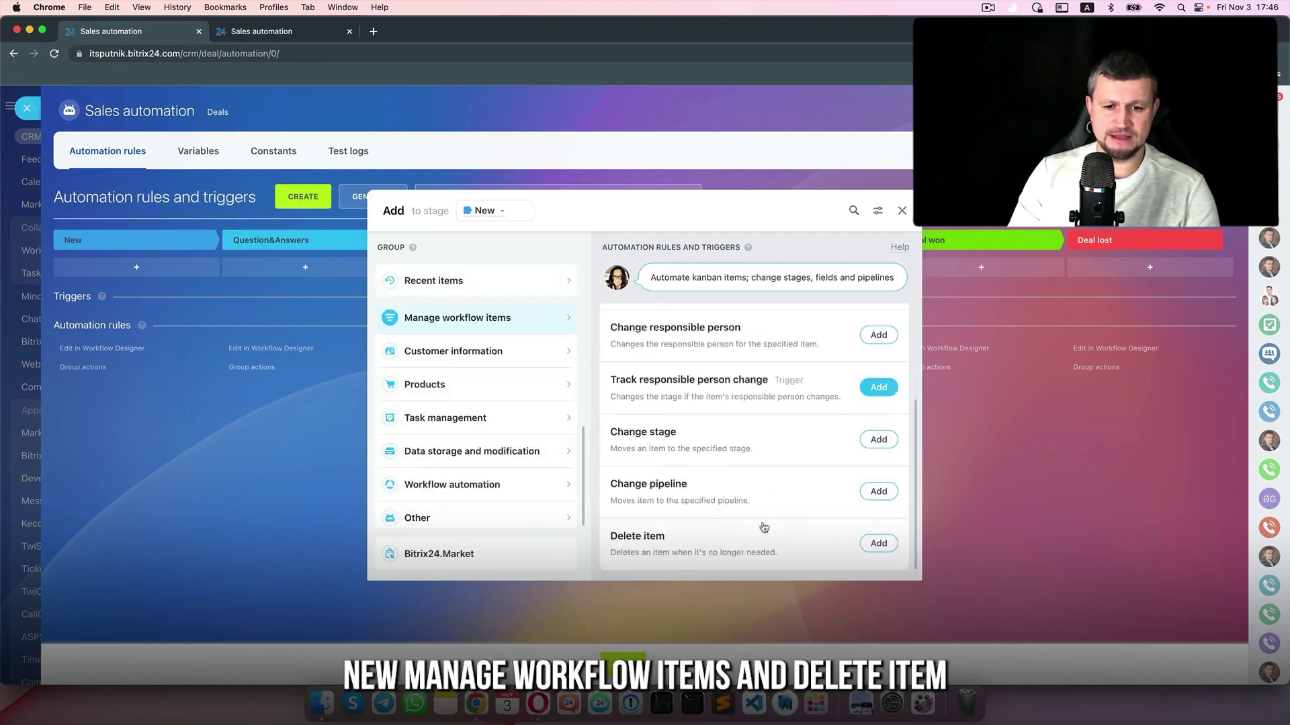
pyautogui.click(879, 543)
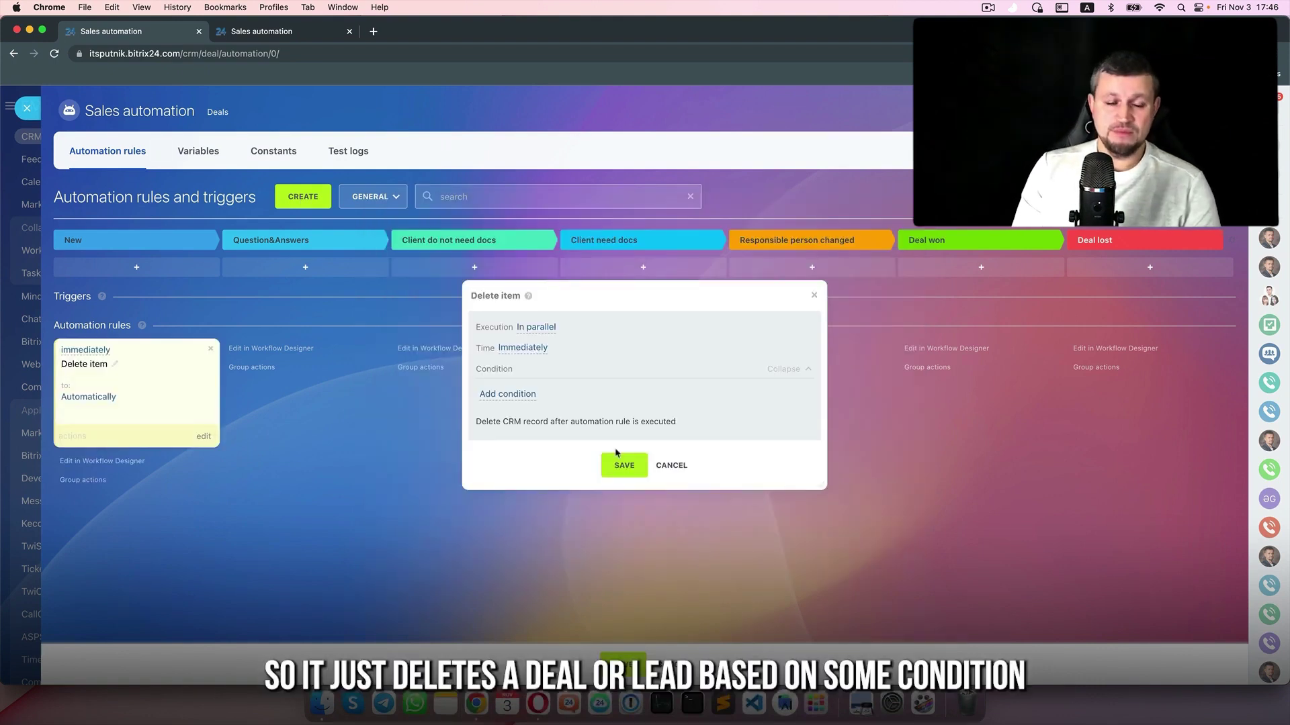
pyautogui.click(504, 396)
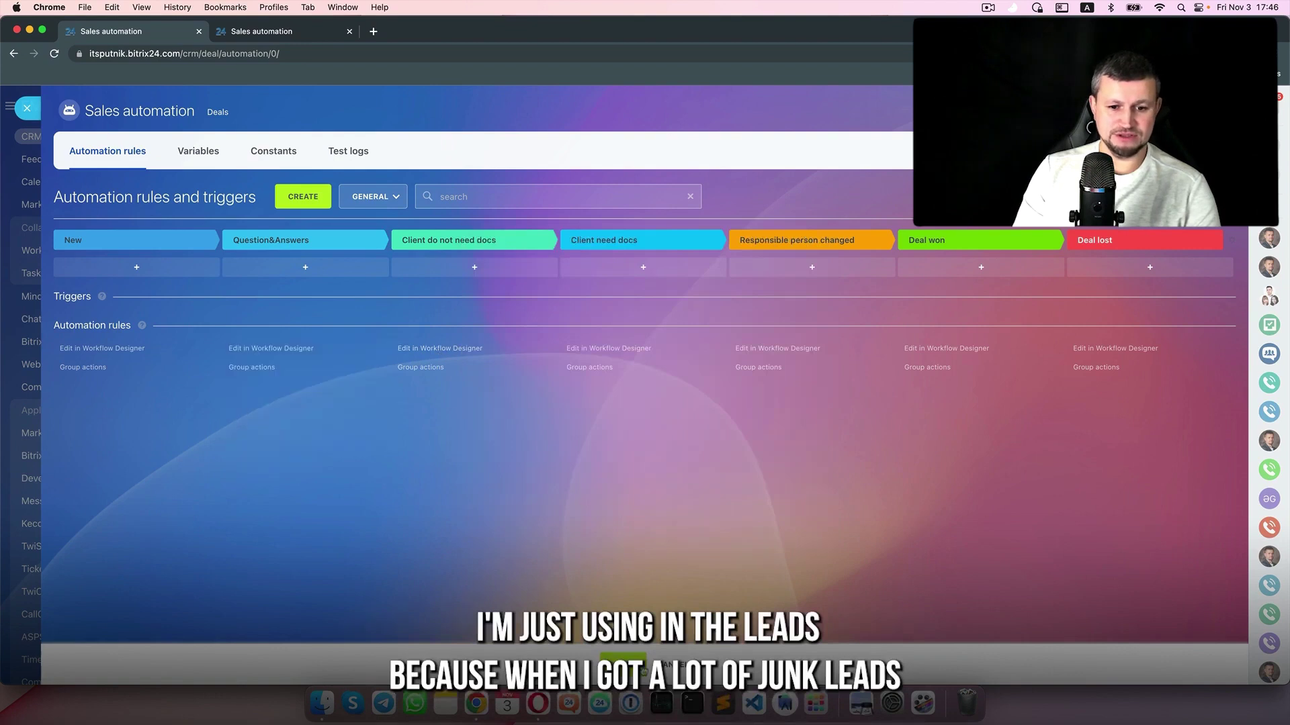
# - Leave the deal automation rules and open the Leads board's automation rules
pyautogui.click(16, 106)
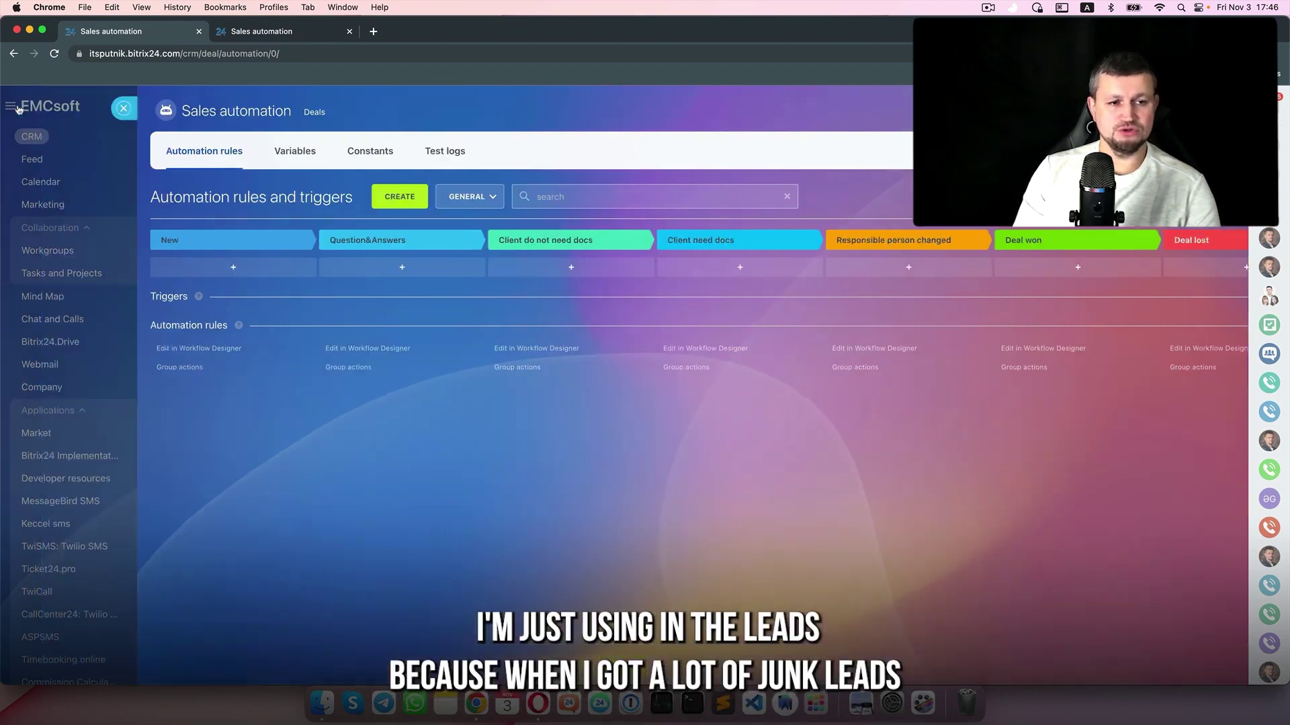
pyautogui.click(184, 149)
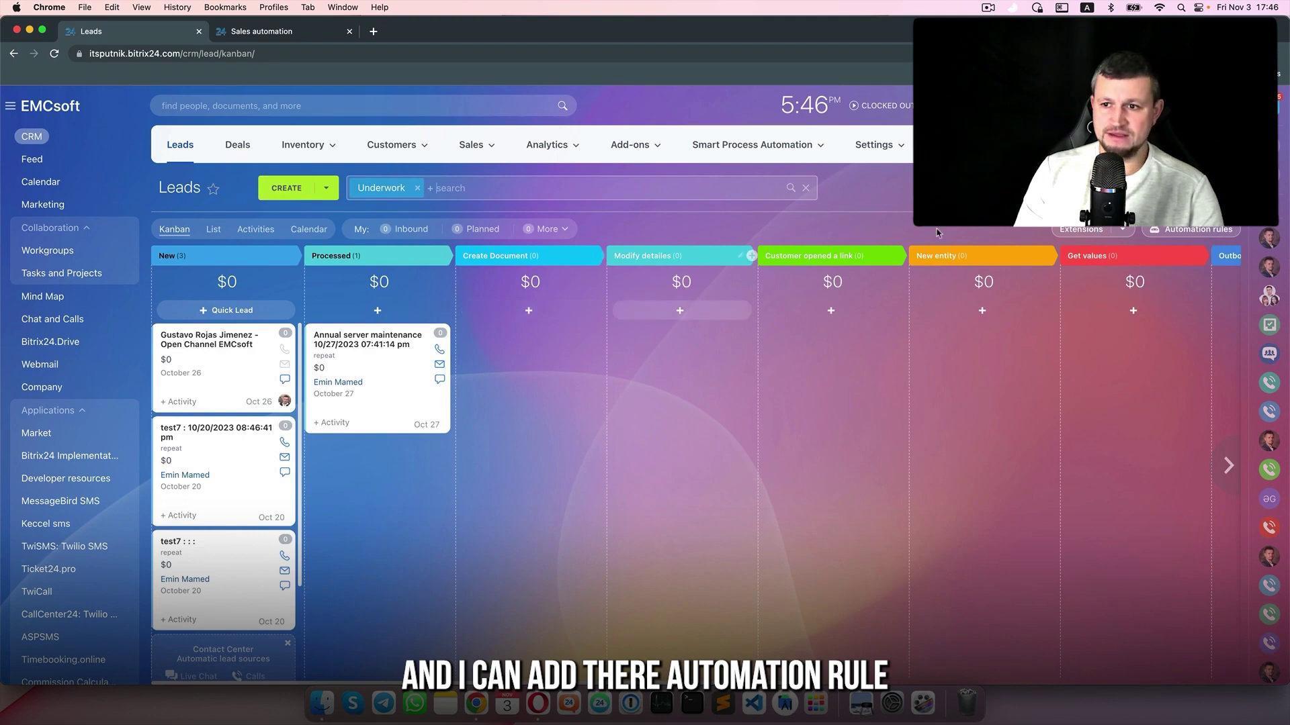
pyautogui.click(1193, 229)
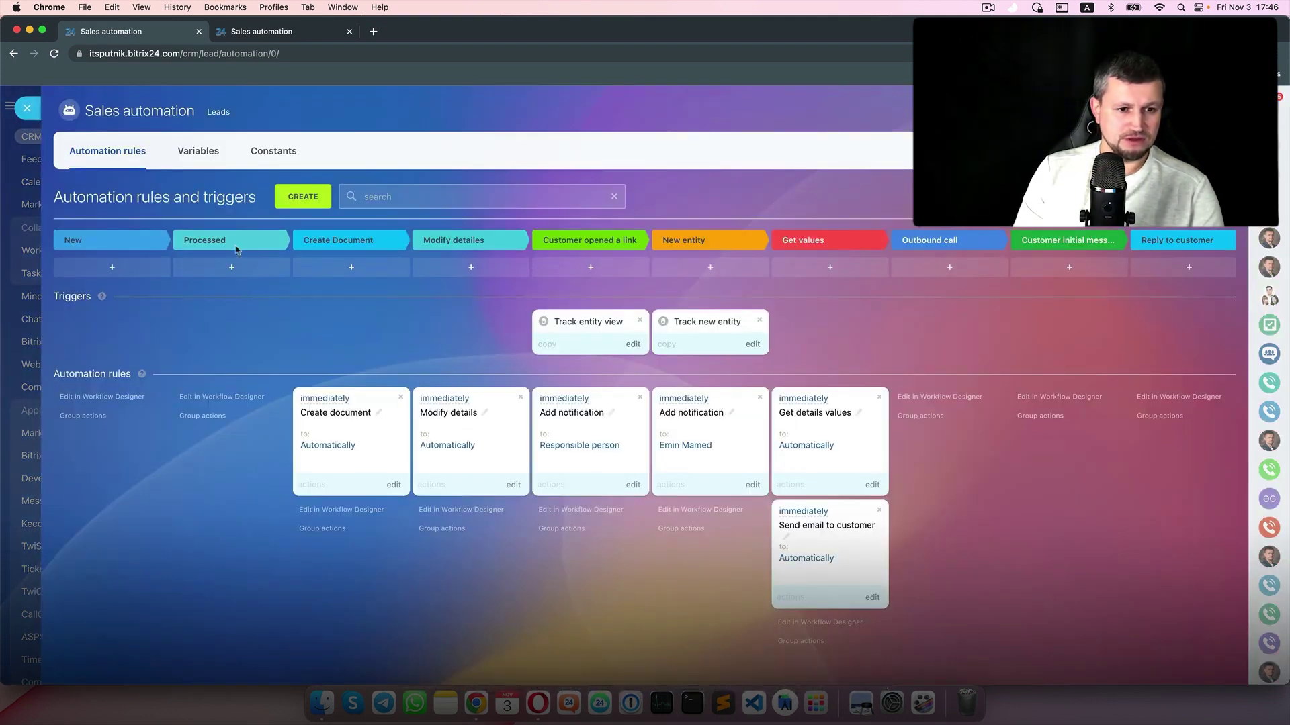
# - Add and save a Delete item rule from Manage workflow items for leads
pyautogui.click(302, 196)
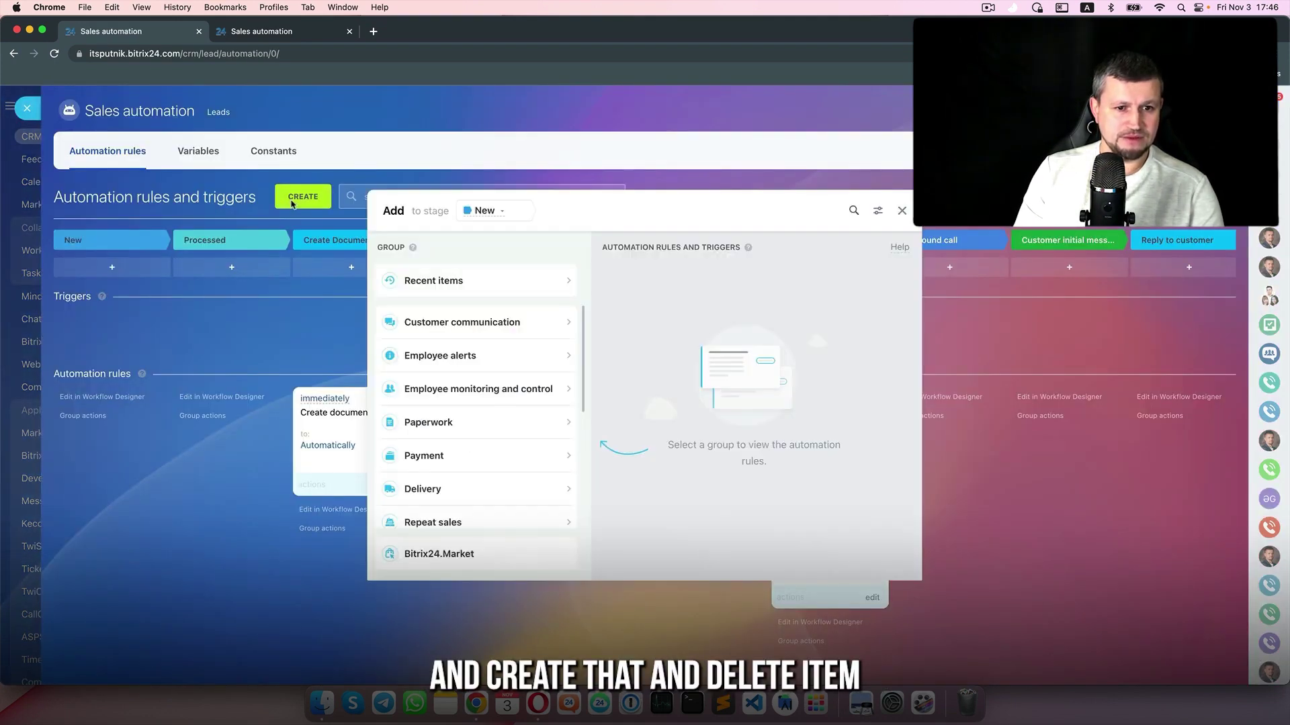
pyautogui.scroll(-3, 477, 416)
pyautogui.click(457, 472)
pyautogui.click(887, 544)
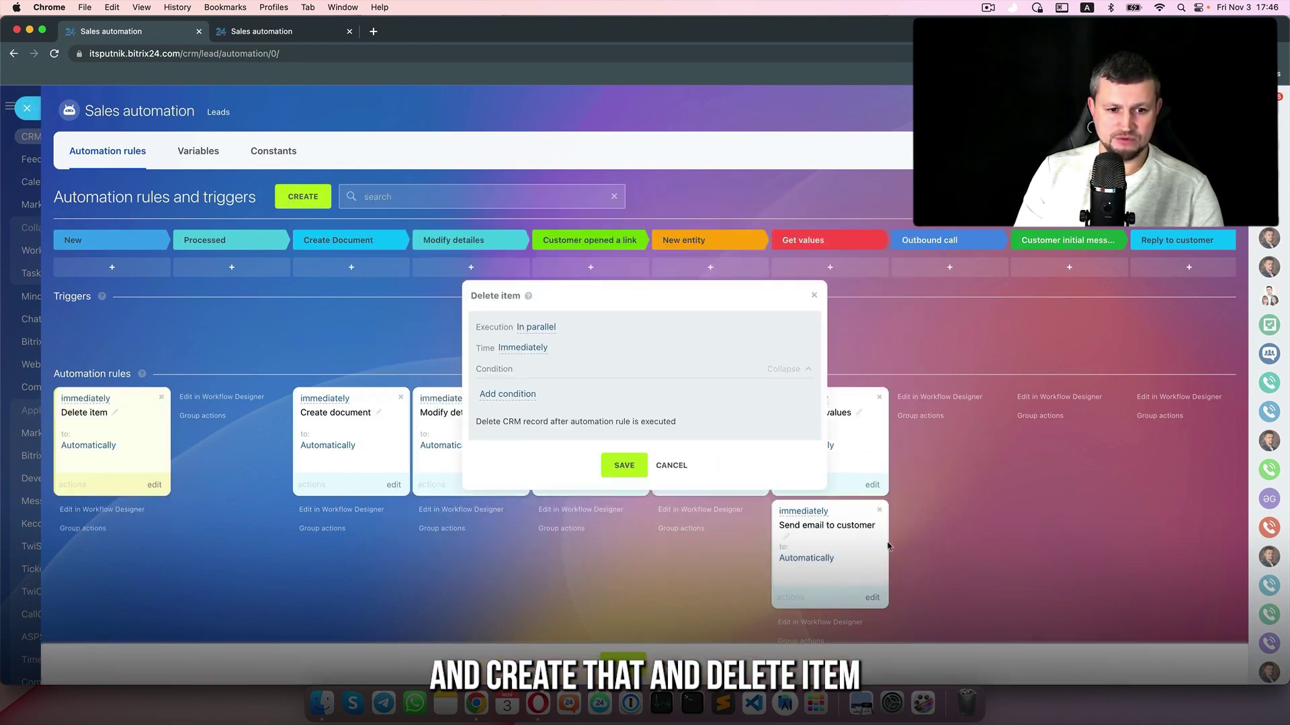
pyautogui.click(606, 470)
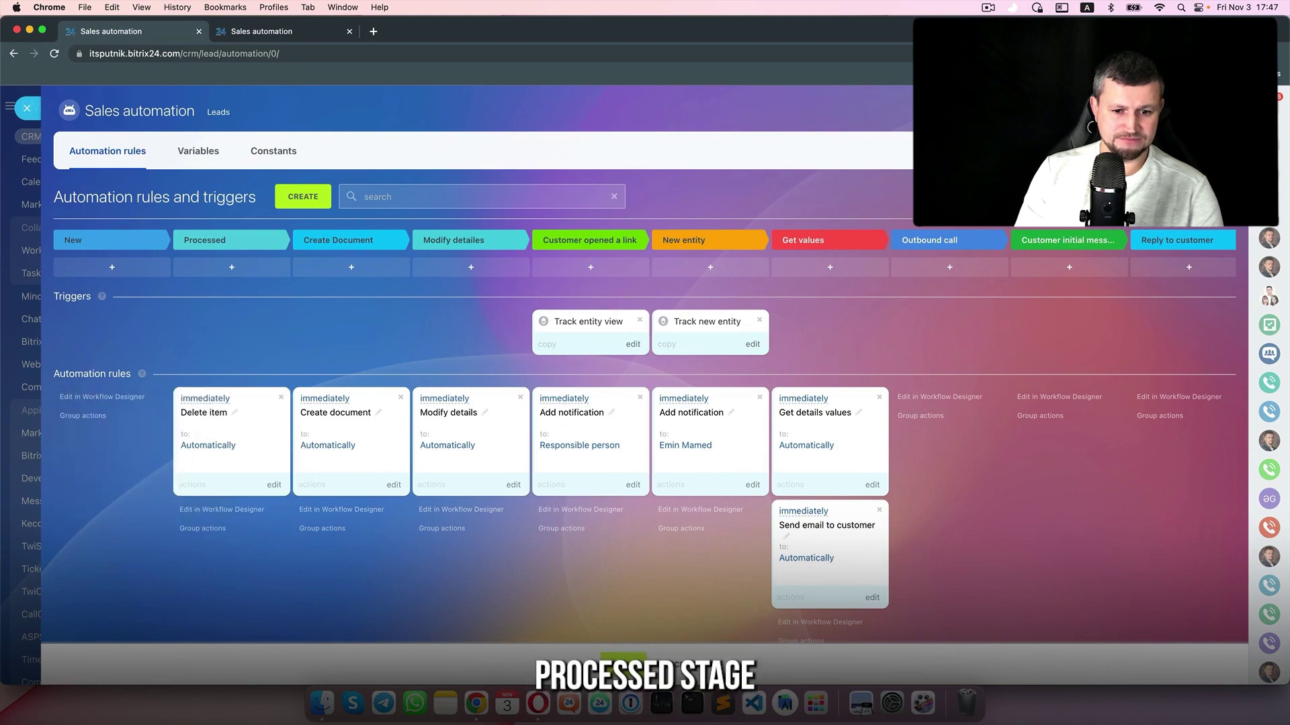
# - Move Annual server maintenance to Create Document and rename the Processed stage to 'Delete Lead'
pyautogui.click(32, 105)
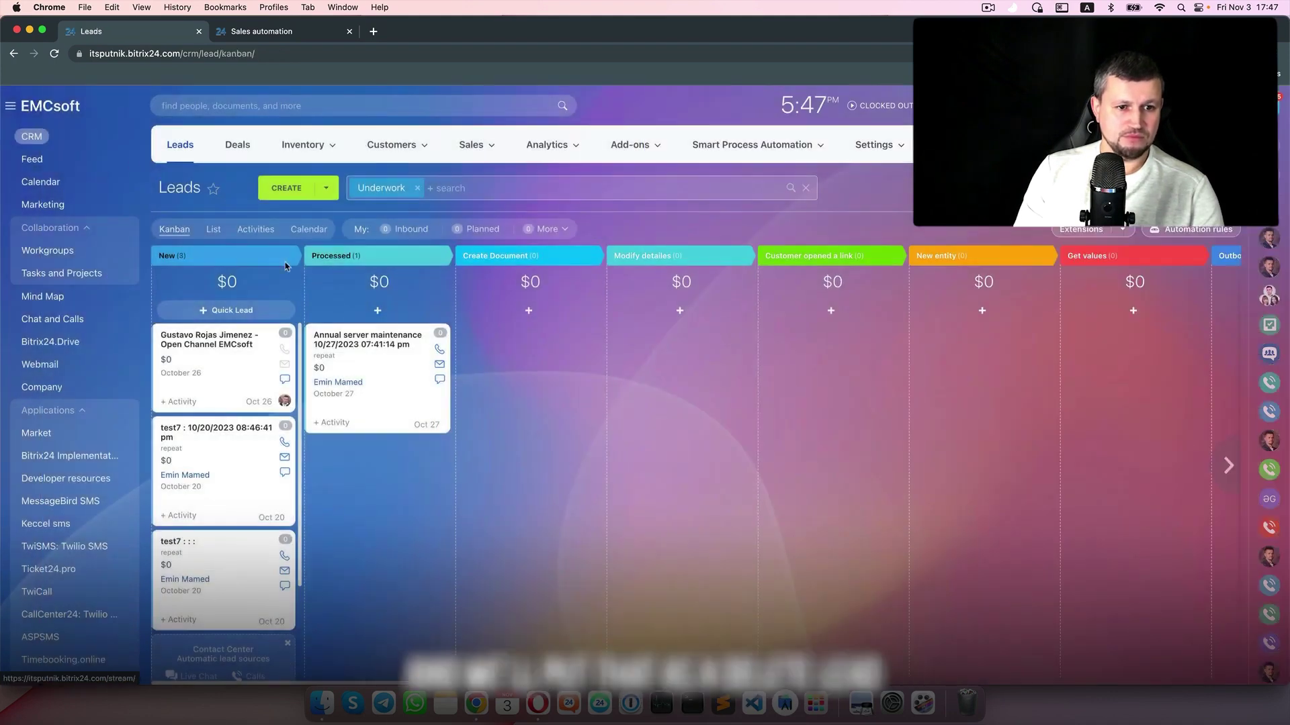
pyautogui.moveTo(409, 333); pyautogui.dragTo(457, 302)
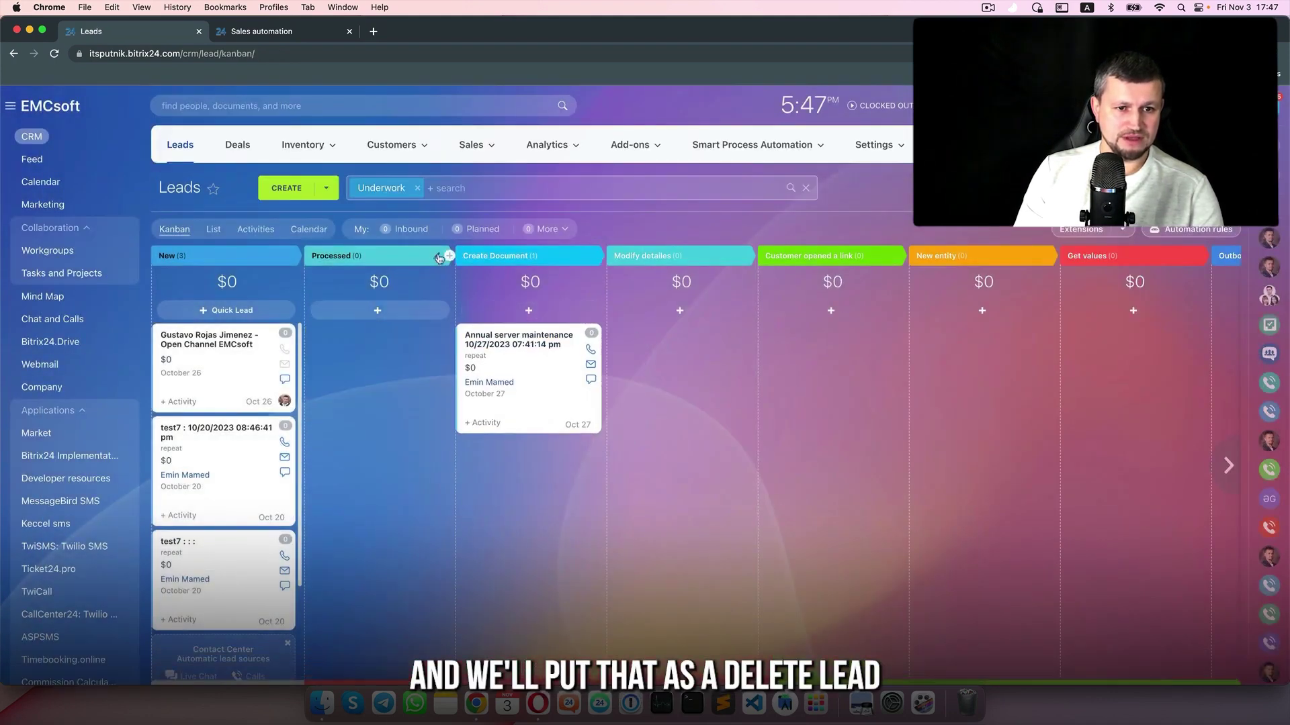
pyautogui.doubleClick(378, 257)
pyautogui.write('Delete Lead')
# - Drop a New lead into Delete Lead, then select and delete the test7 lead
pyautogui.moveTo(169, 340); pyautogui.dragTo(376, 356)
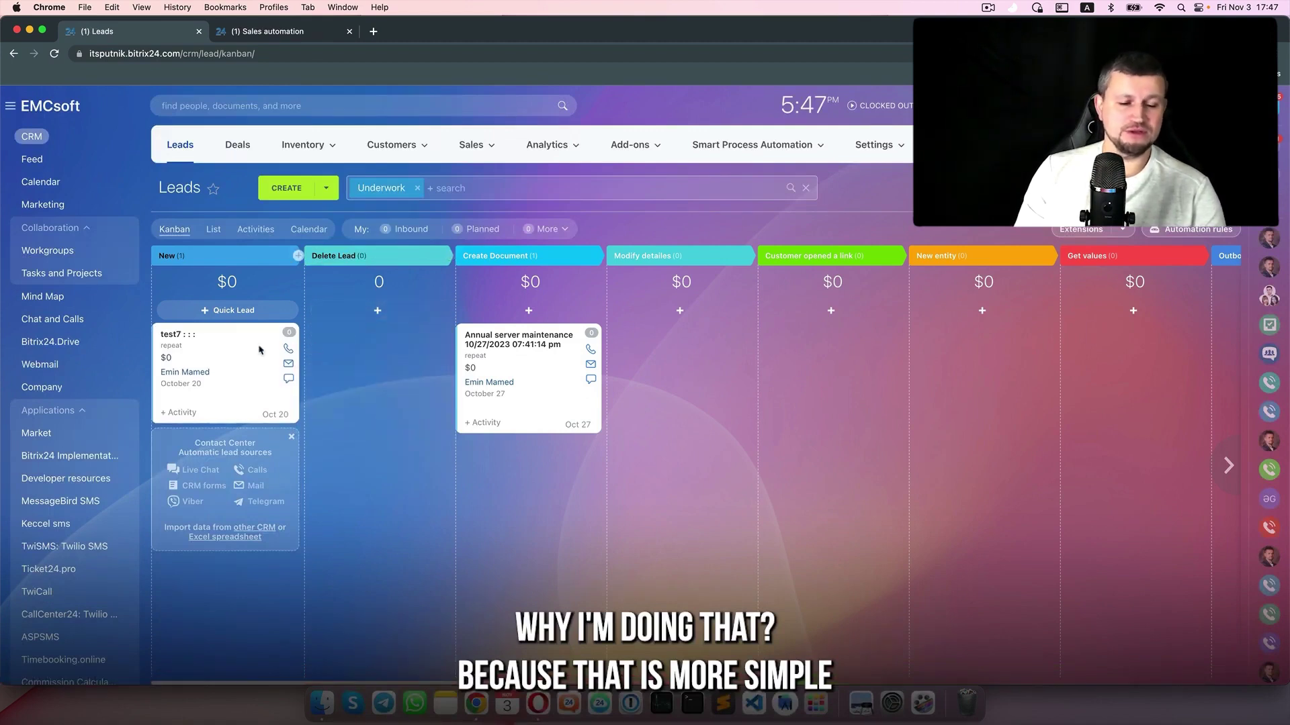
pyautogui.click(289, 333)
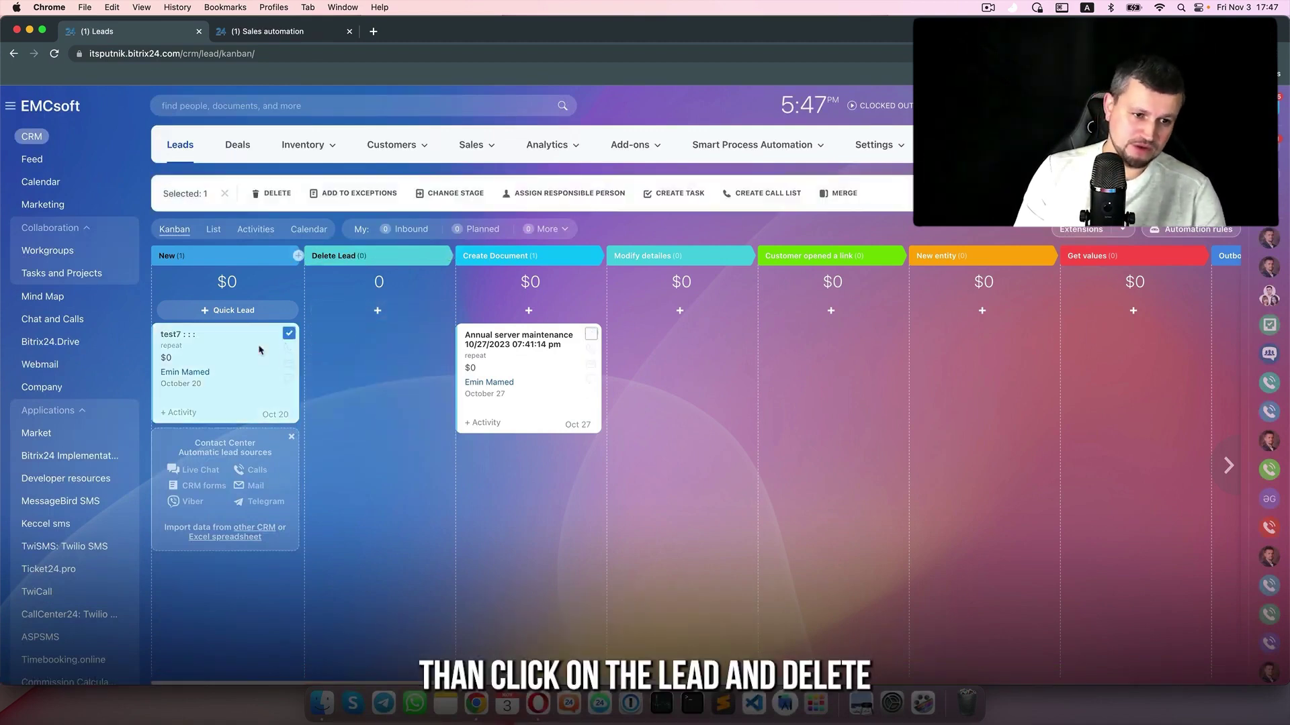
pyautogui.click(289, 195)
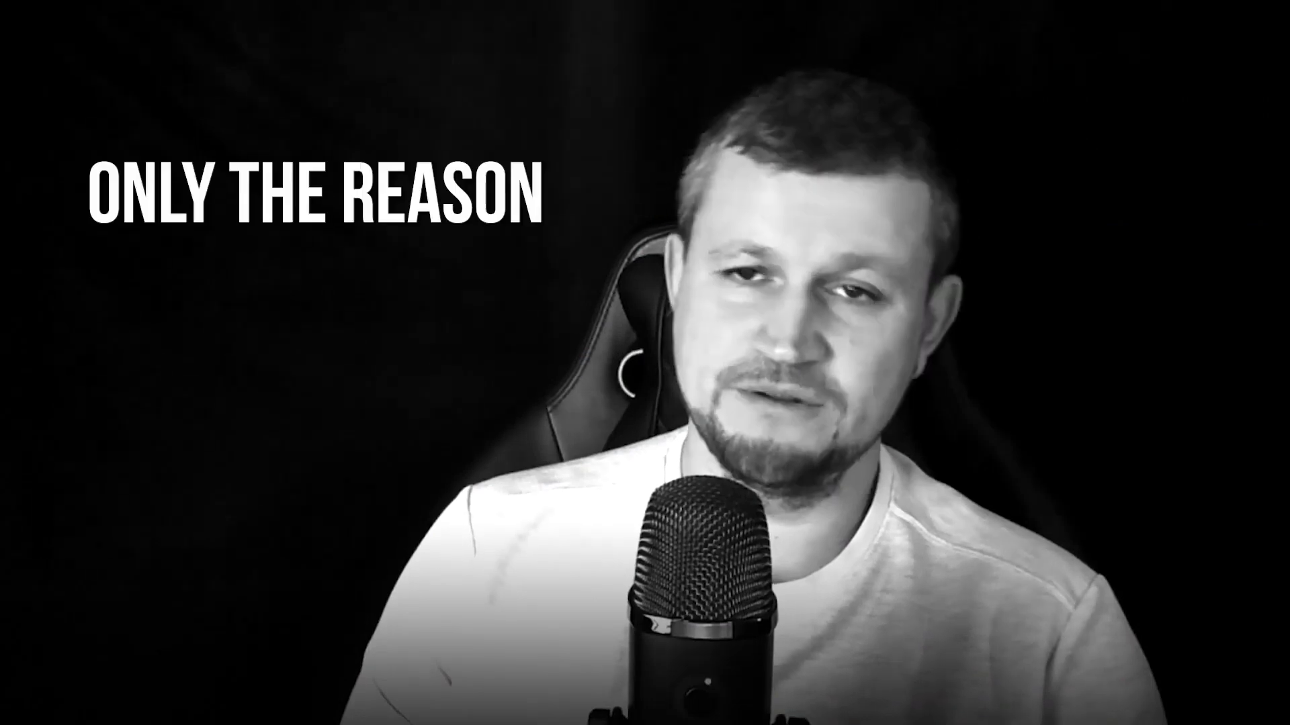